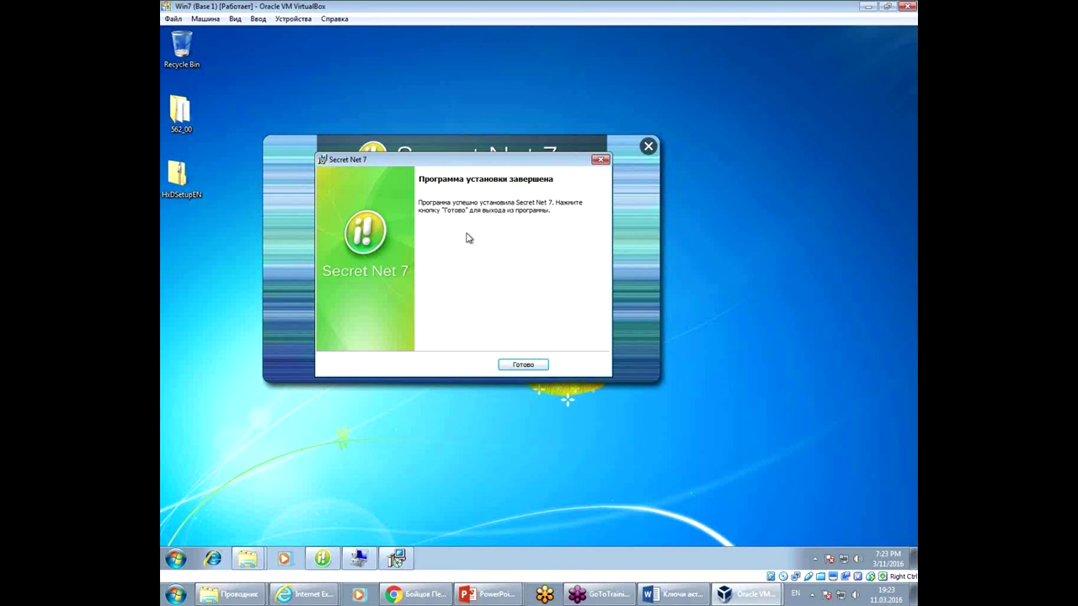
# - Close the completed installation wizard so the management window shows version 7.3.562.0 in standalone mode
pyautogui.click(523, 365)
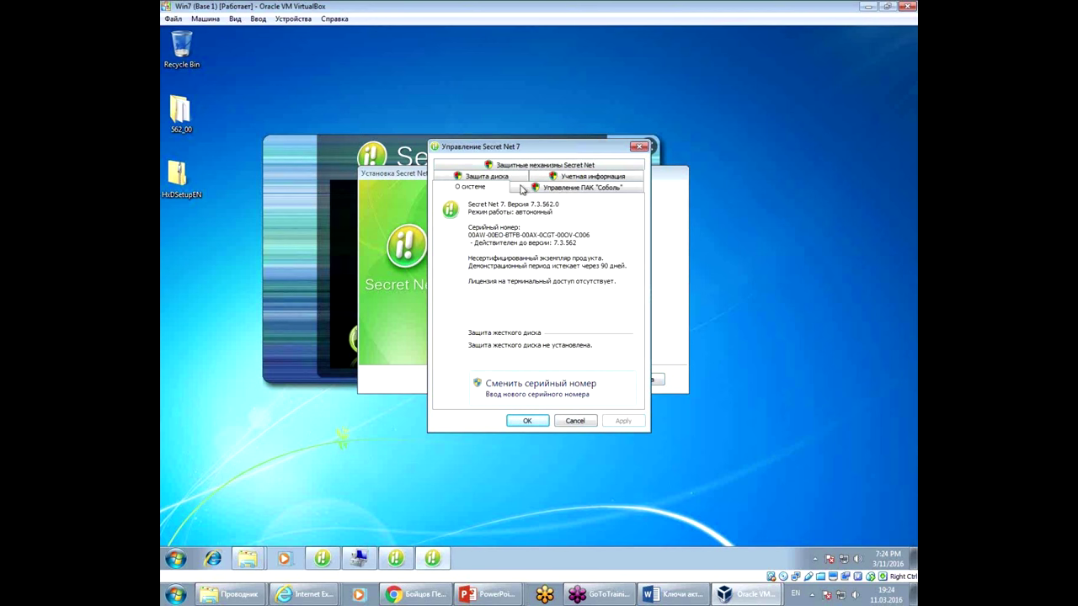
# - Move the management window aside and show the Защитные механизмы Secret Net list of six mechanisms
pyautogui.moveTo(531, 147)
pyautogui.mouseDown()
pyautogui.moveTo(802, 308)
pyautogui.moveTo(544, 161)
pyautogui.mouseUp()
pyautogui.moveTo(483, 140); pyautogui.dragTo(433, 164)
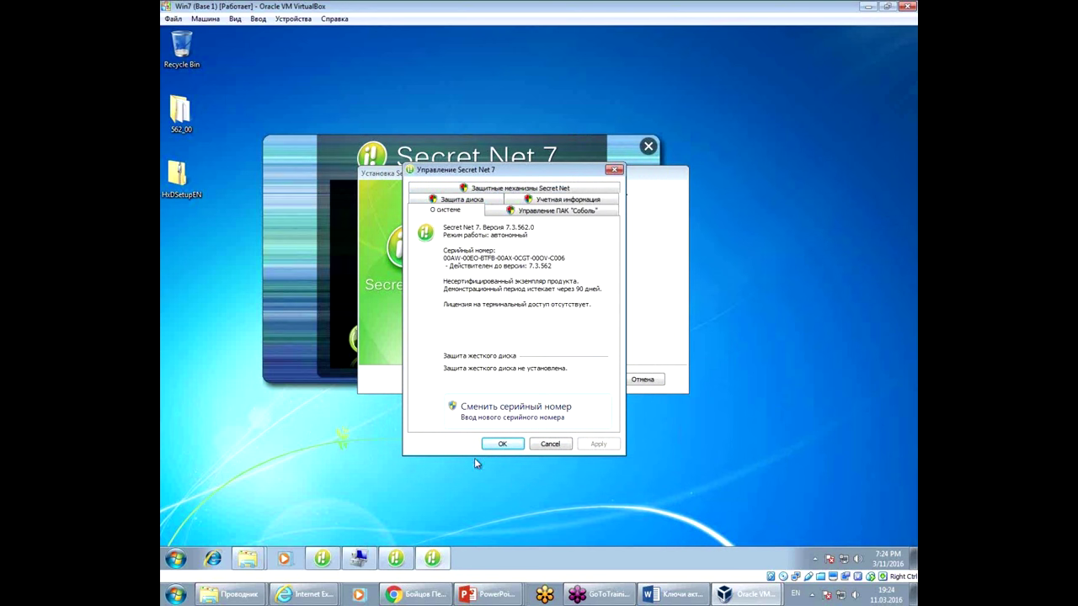
pyautogui.click(489, 187)
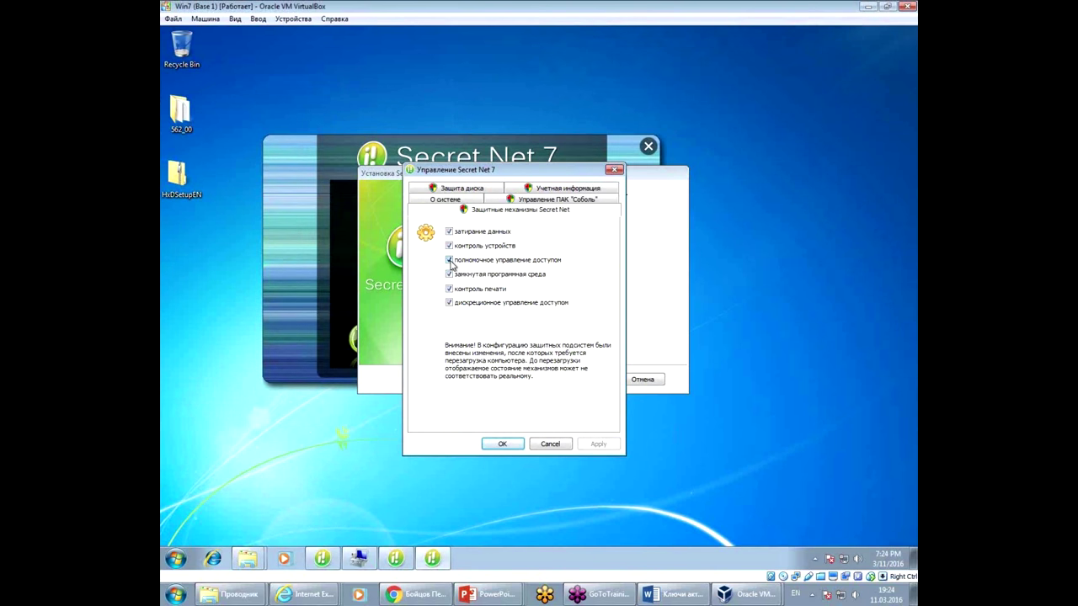
# - Turn off полномочное управление доступом, контроль печати and замкнутая программная среда, then apply and confirm with OK
pyautogui.click(449, 261)
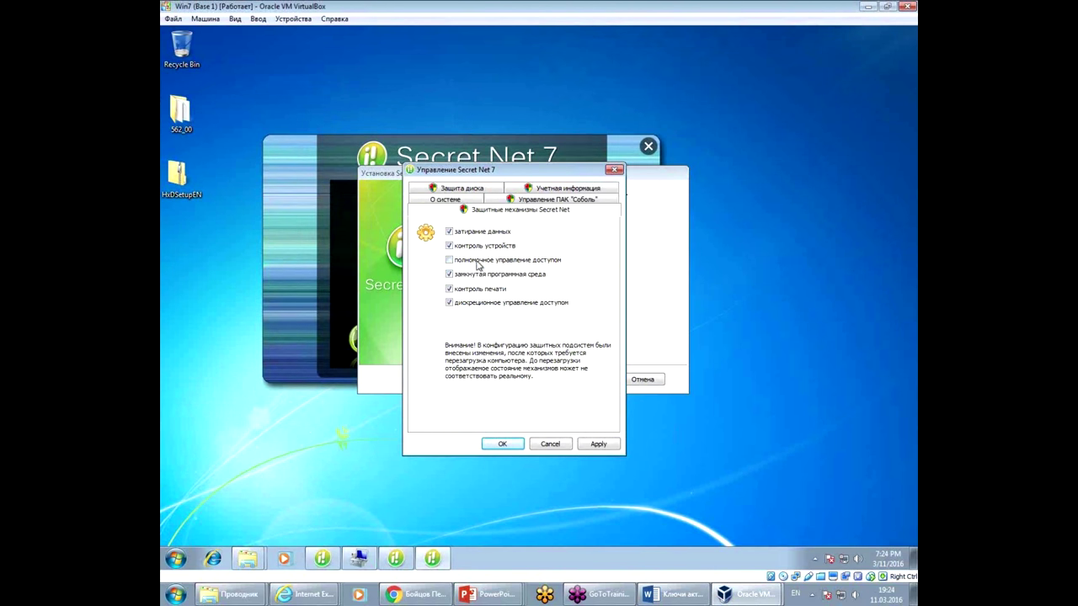
pyautogui.click(450, 289)
pyautogui.click(448, 276)
pyautogui.click(605, 449)
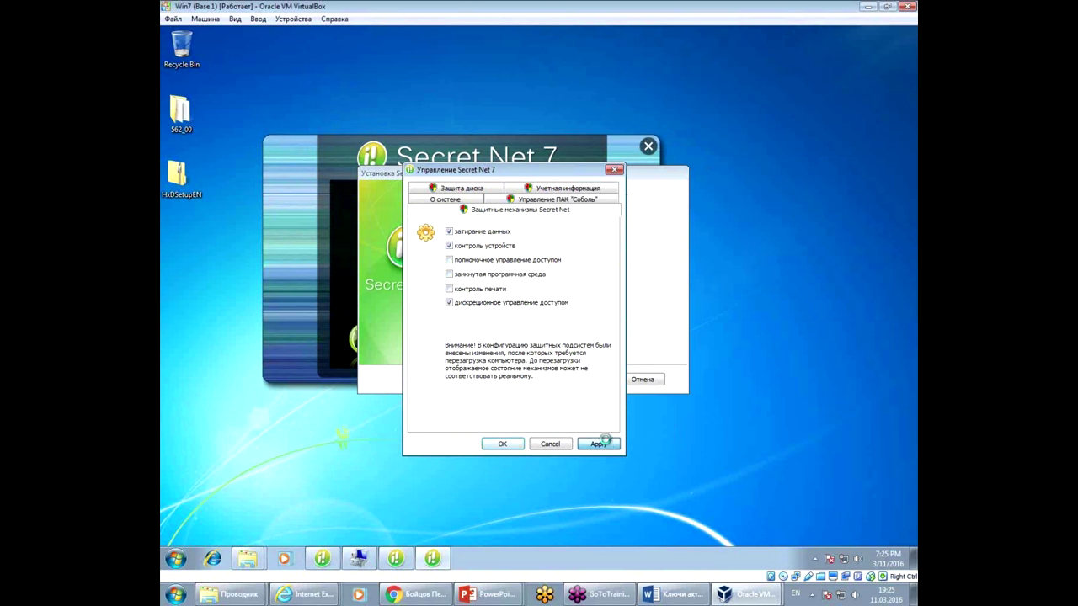
pyautogui.click(503, 445)
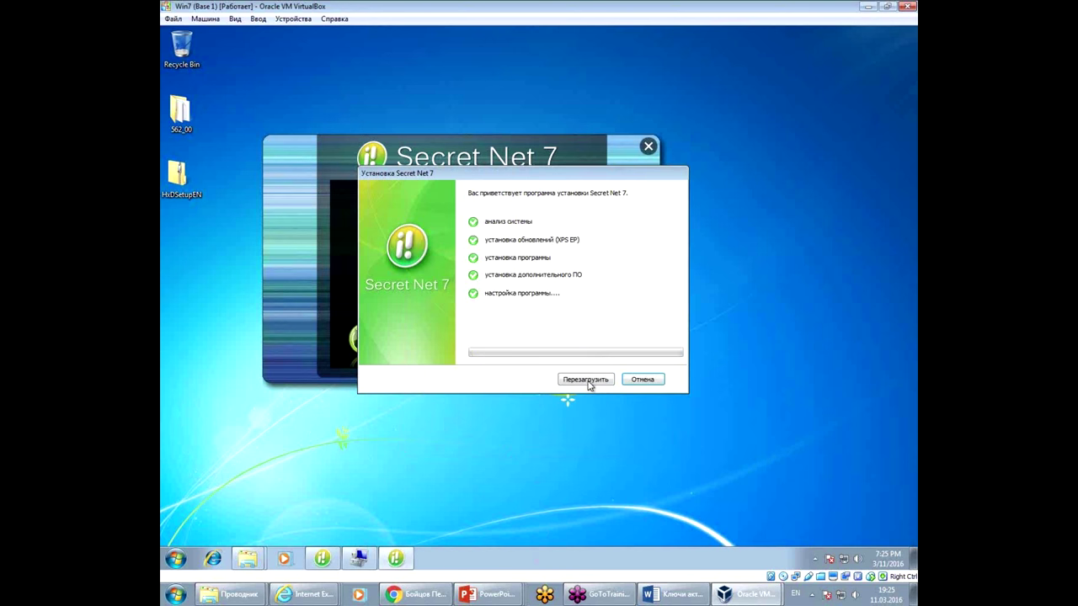
# - Choose Перезагрузить in the Установка Secret Net 7 window to reboot the machine
pyautogui.click(587, 380)
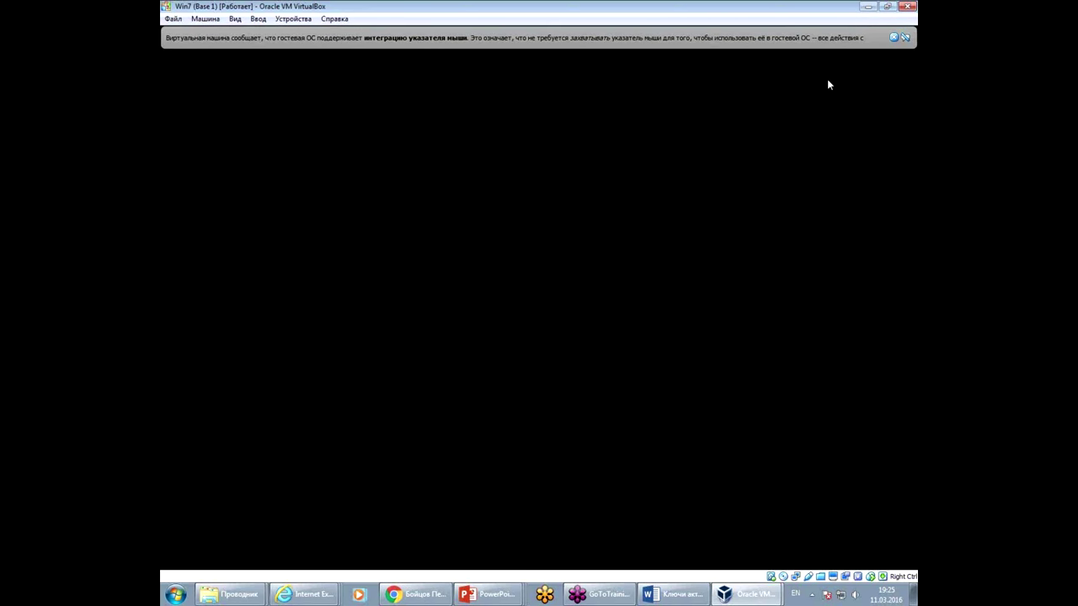
# - Dismiss the VirtualBox mouse-integration notice while Windows 7 boots to the Secret Net logon screen
pyautogui.click(894, 38)
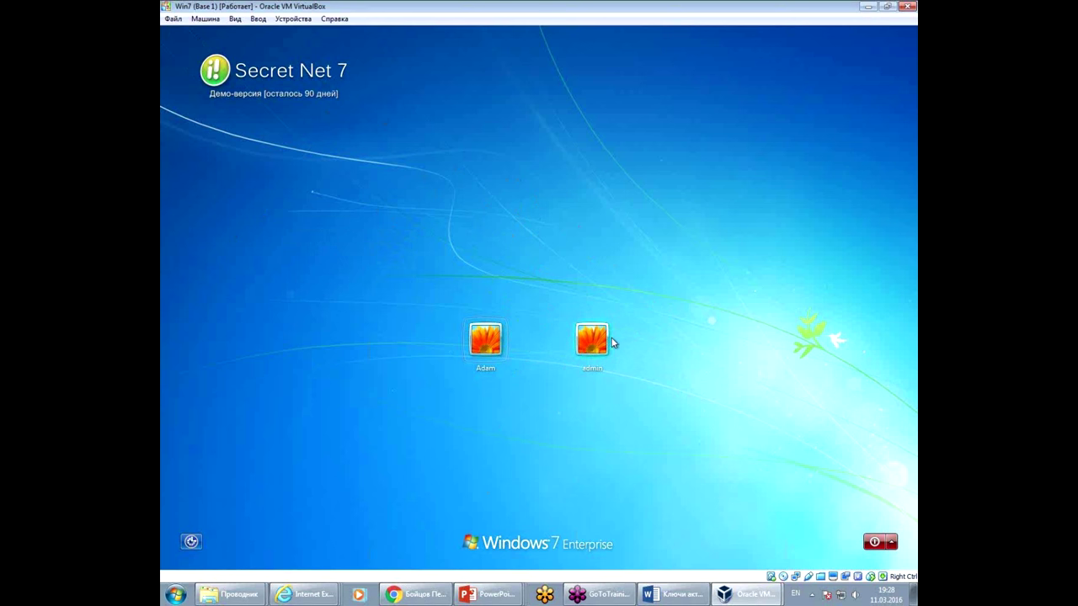
# - Select the admin account and submit three password attempts, dismissing each incorrect-password error
pyautogui.click(607, 344)
pyautogui.write('********')
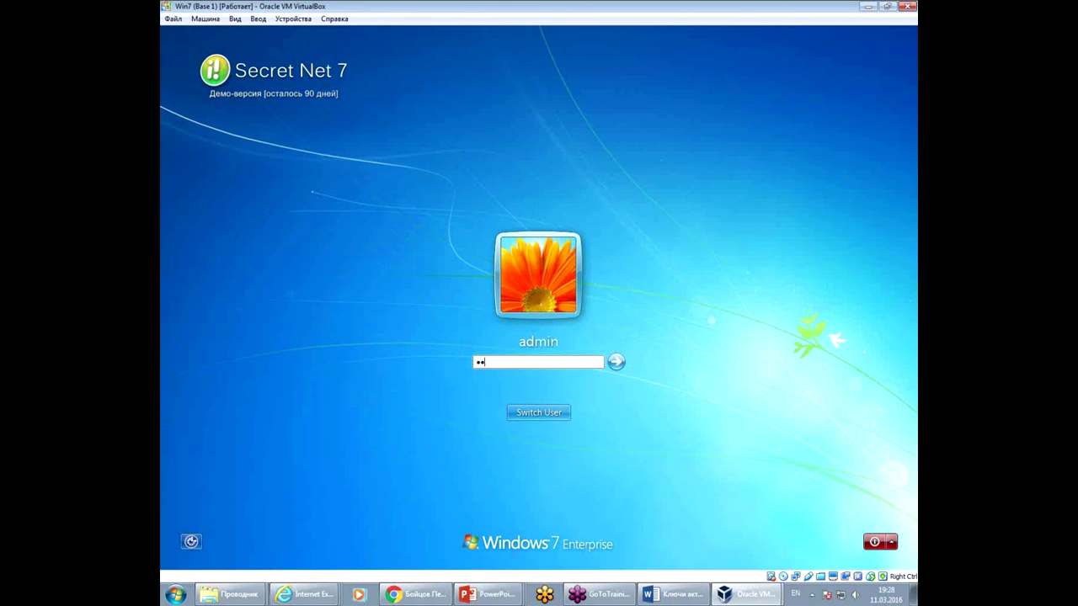
pyautogui.press('Return')
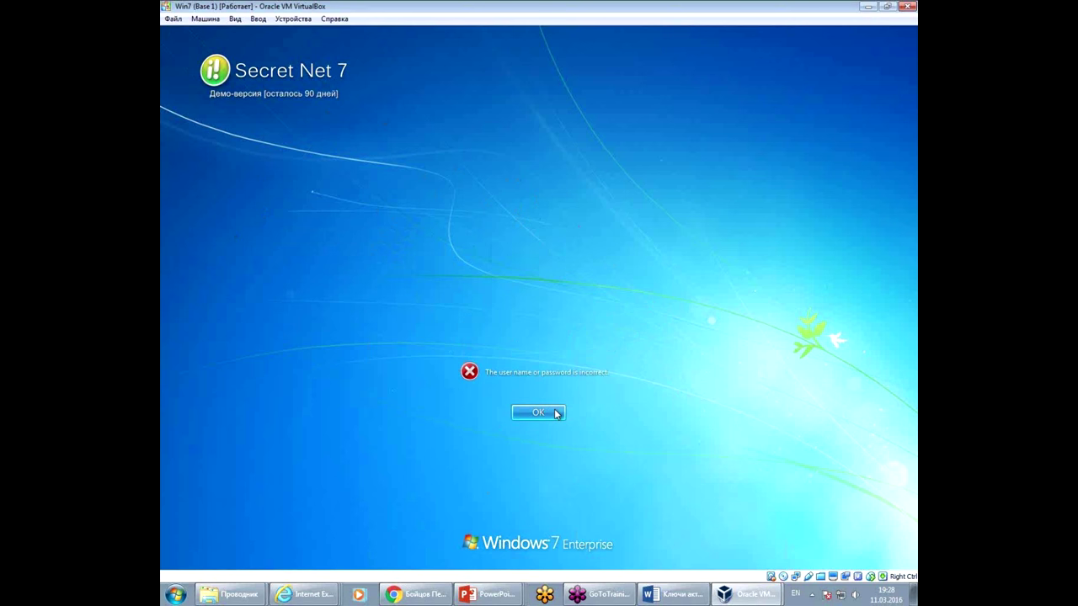
pyautogui.click(555, 413)
pyautogui.write('******')
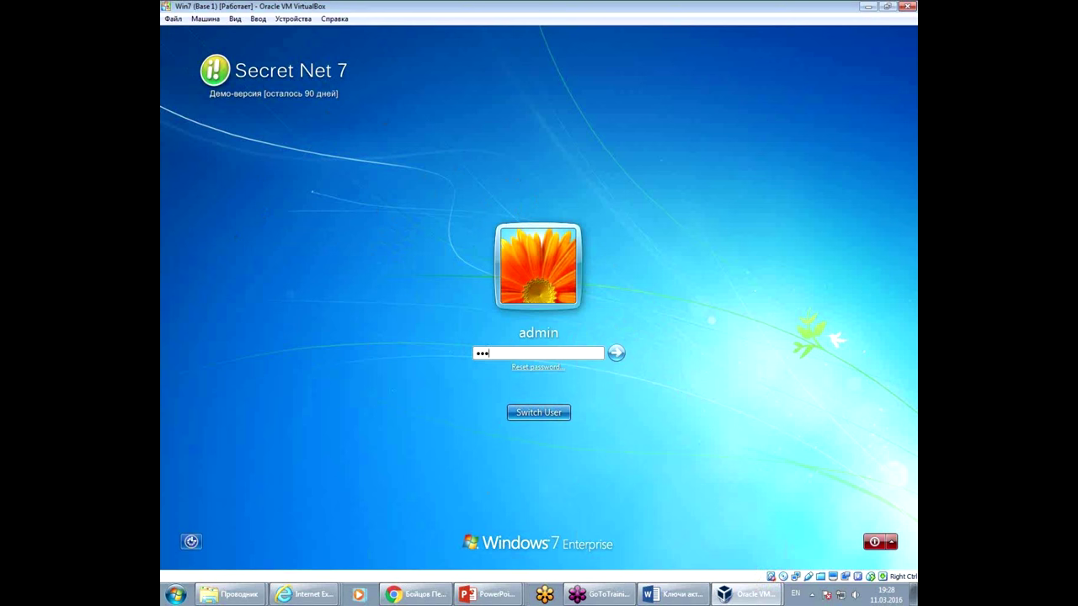
pyautogui.press('Return')
pyautogui.click(556, 413)
pyautogui.write('********')
pyautogui.press('Return')
pyautogui.click(555, 413)
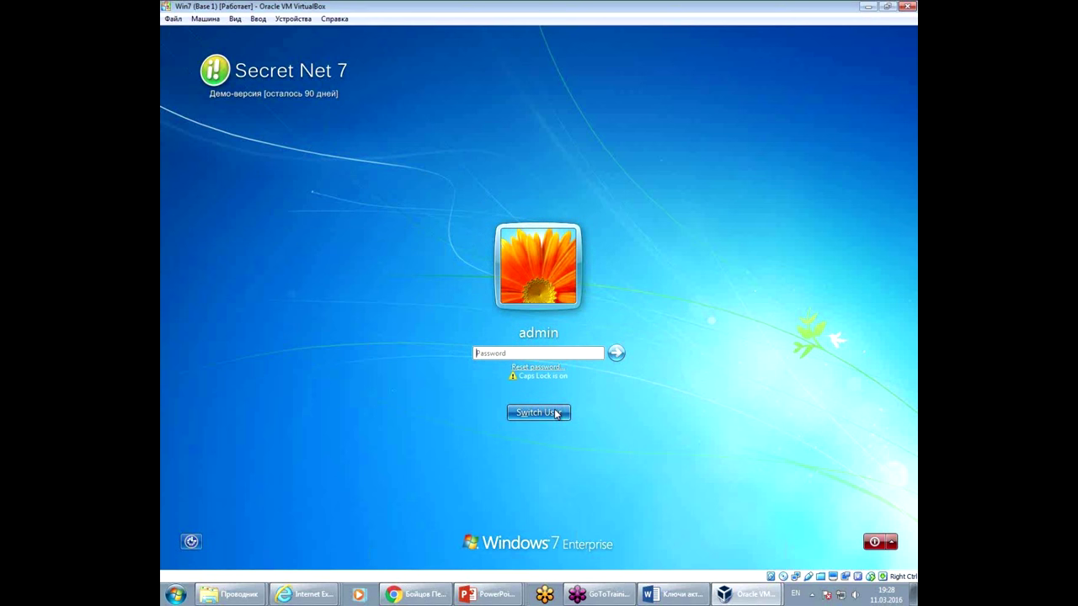
# - Sign in to the admin account, retyping the password after the incorrect-password error
pyautogui.write('********')
pyautogui.press('Return')
pyautogui.click(556, 412)
pyautogui.write('********')
pyautogui.press('Return')
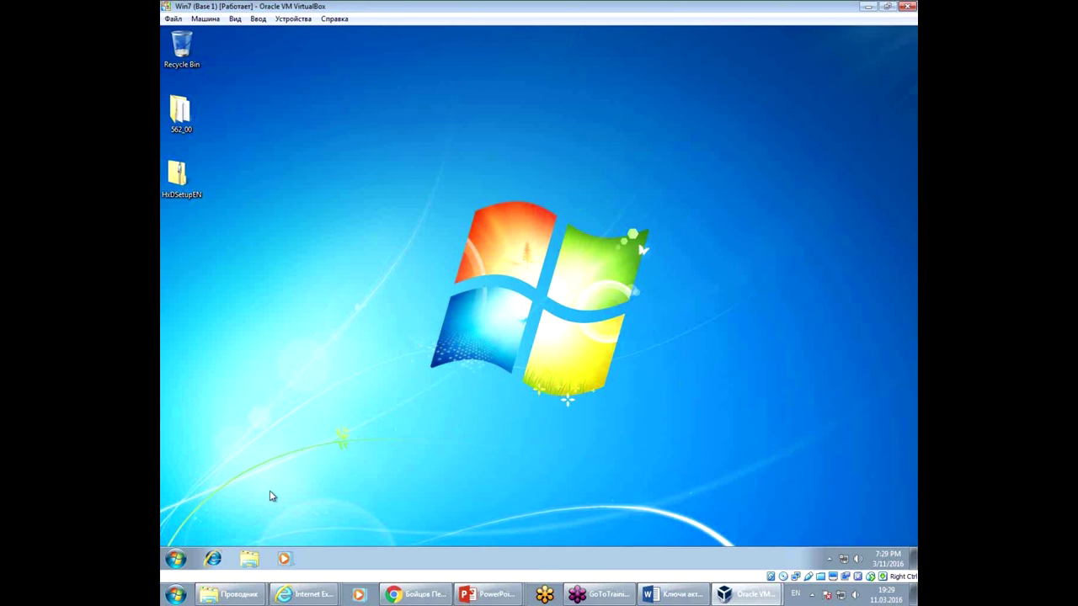
# - Launch Локальная политика безопасности from All Programs > Код безопасности > Secret Net
pyautogui.click(830, 558)
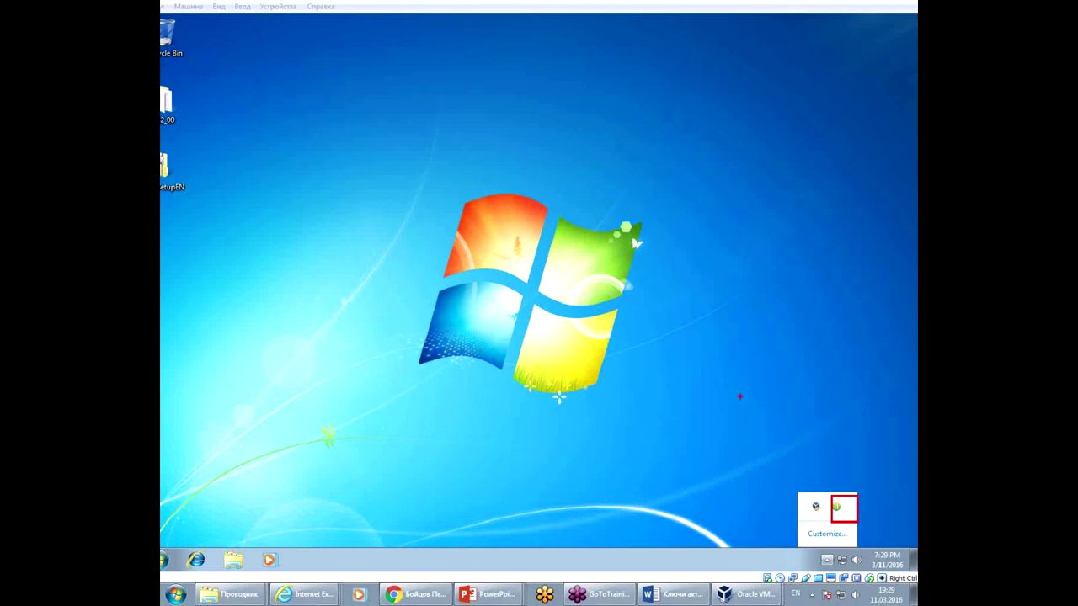
pyautogui.click(163, 560)
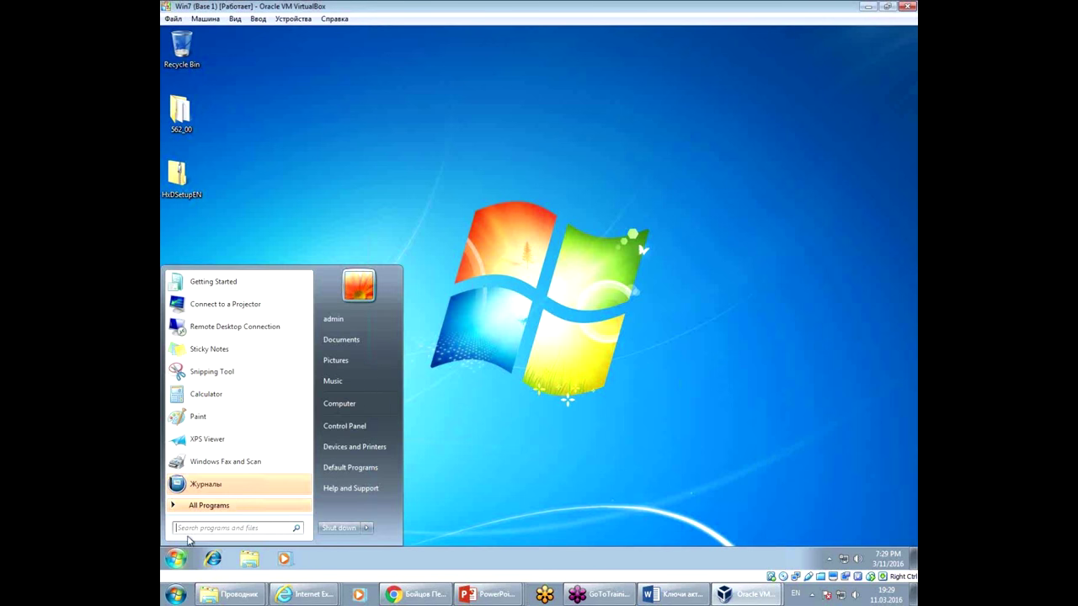
pyautogui.click(192, 505)
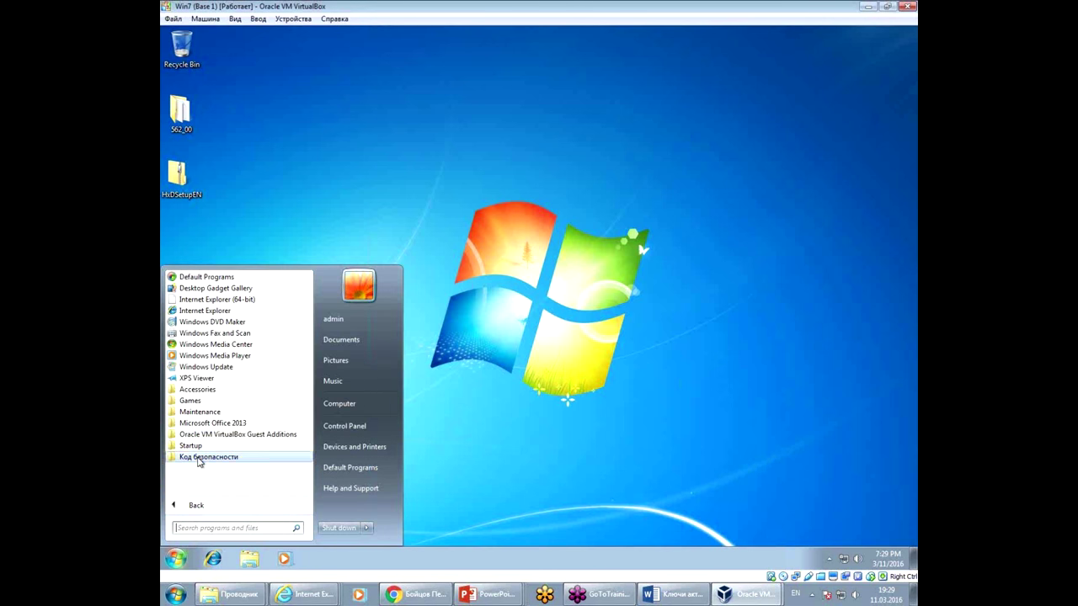
pyautogui.click(194, 457)
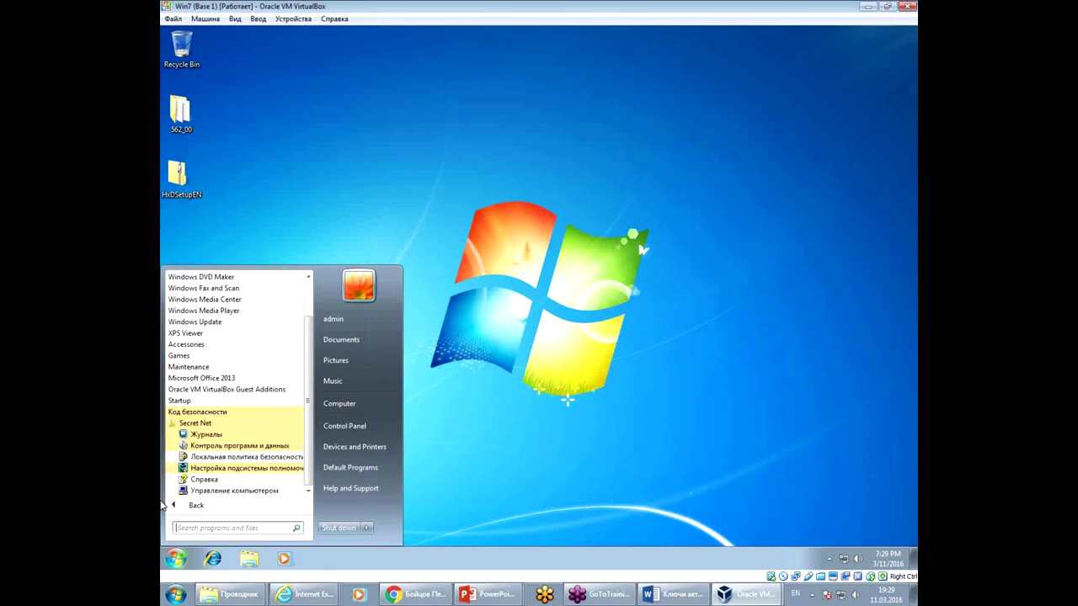
pyautogui.click(629, 370)
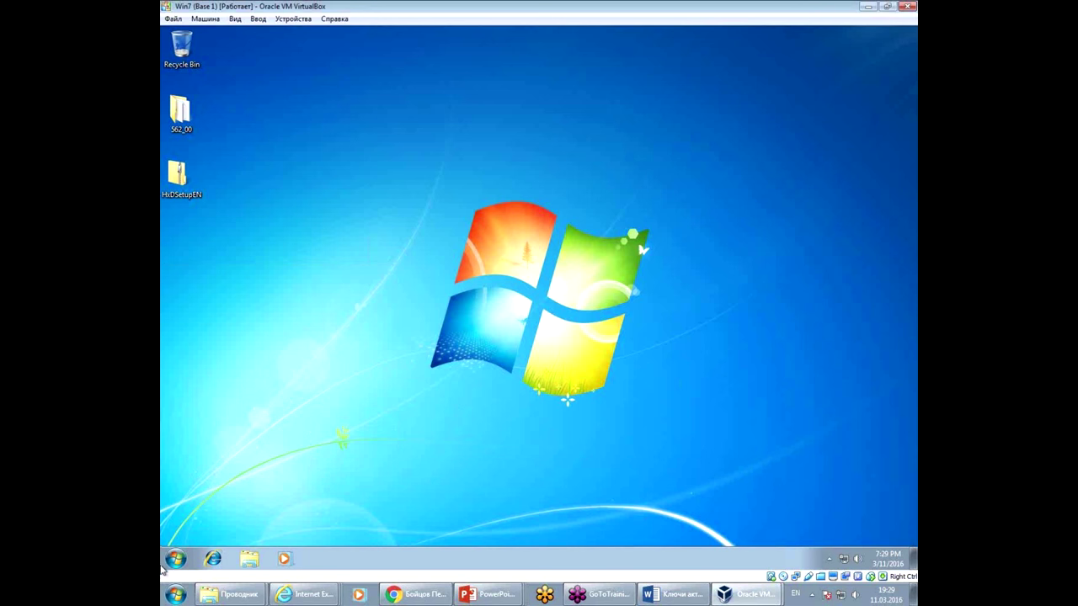
pyautogui.click(175, 559)
pyautogui.click(202, 505)
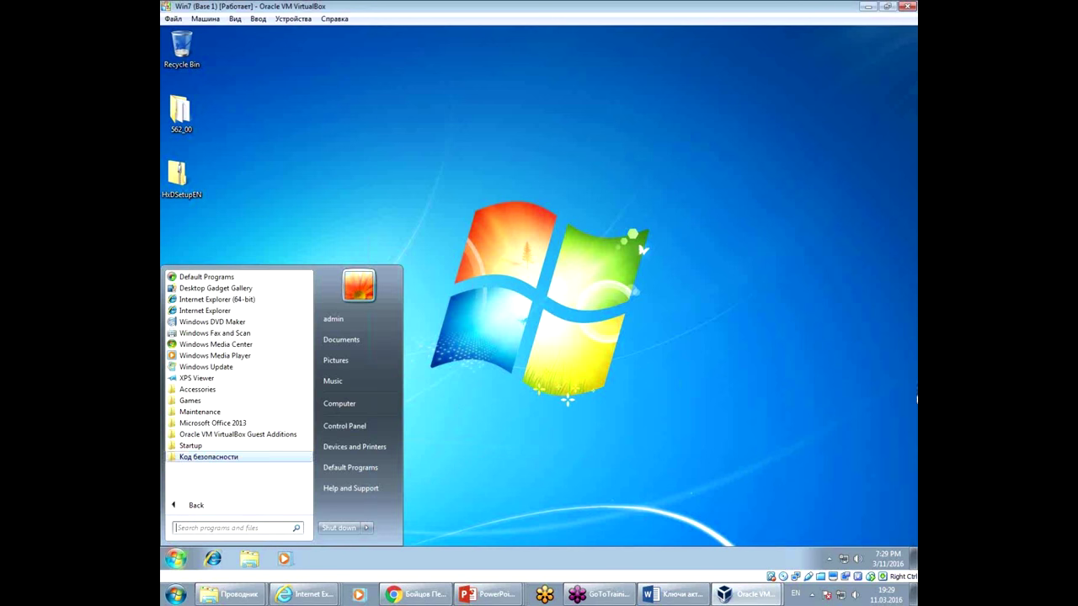
pyautogui.click(269, 461)
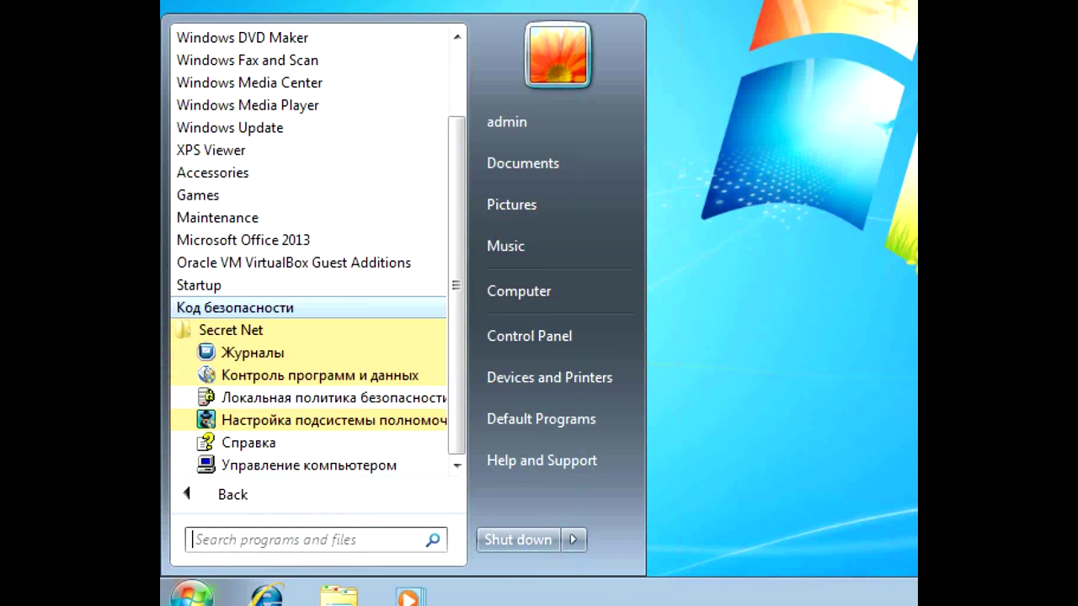
pyautogui.moveTo(195, 363); pyautogui.dragTo(305, 358)
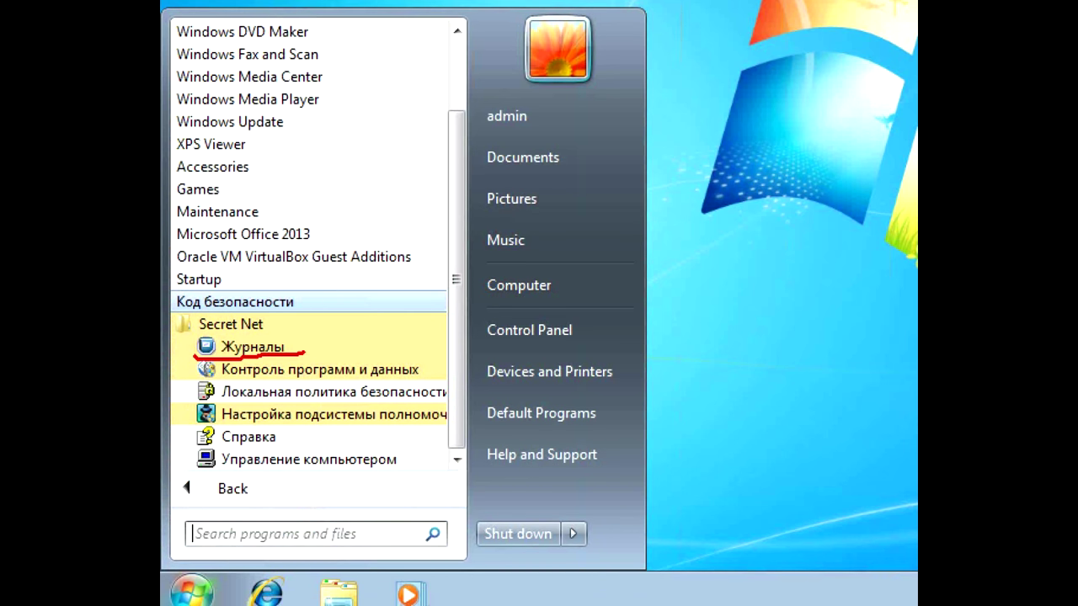
pyautogui.moveTo(182, 404); pyautogui.dragTo(455, 395)
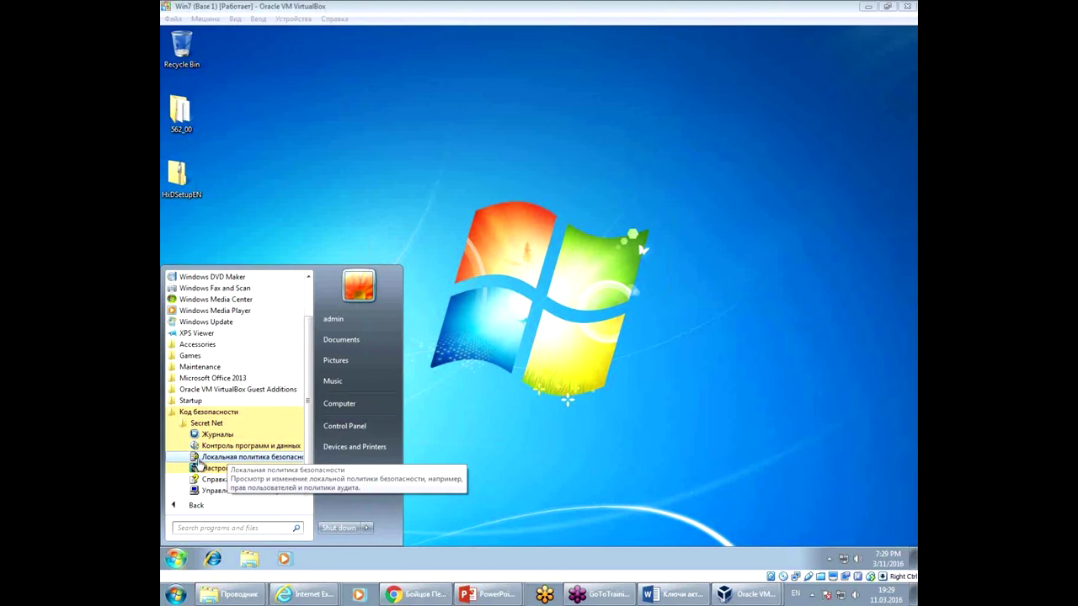
pyautogui.click(215, 459)
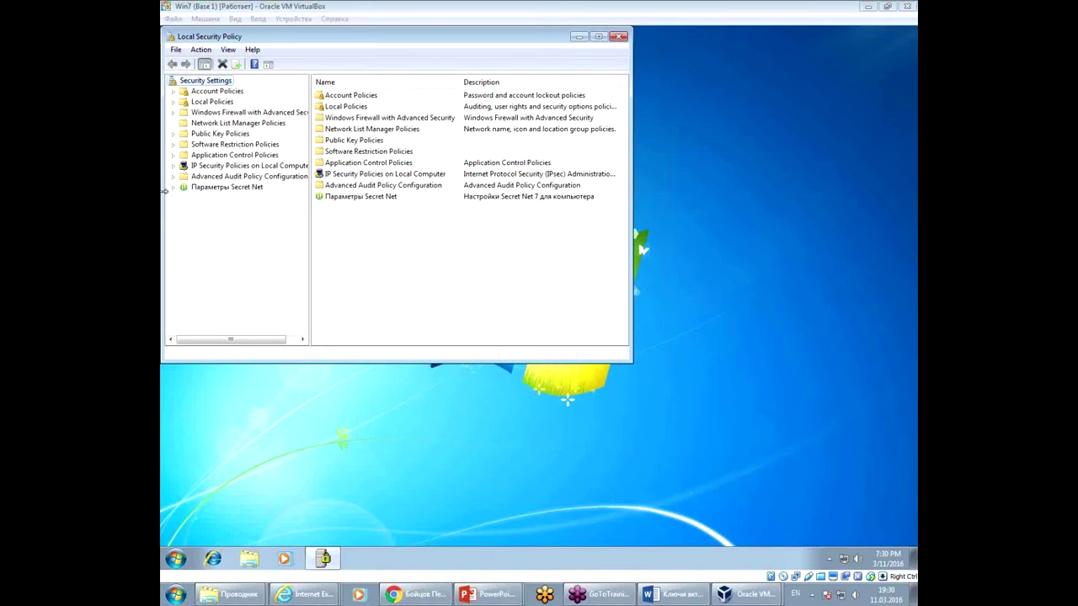
# - Expand Параметры Secret Net and inspect the Устройства hardware list in a maximized window
pyautogui.click(186, 162)
pyautogui.click(217, 198)
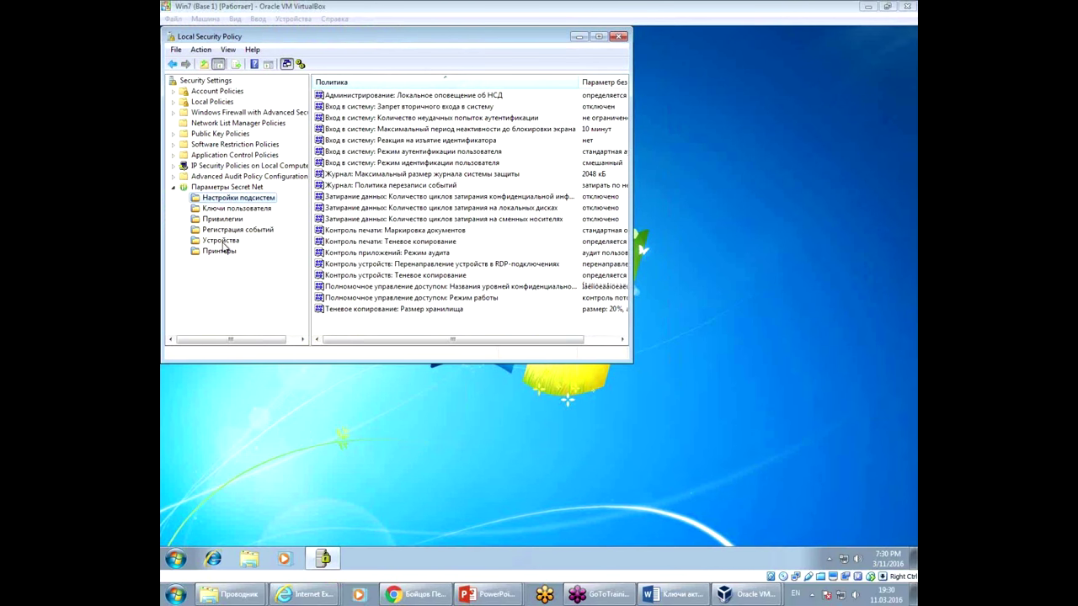
pyautogui.click(222, 241)
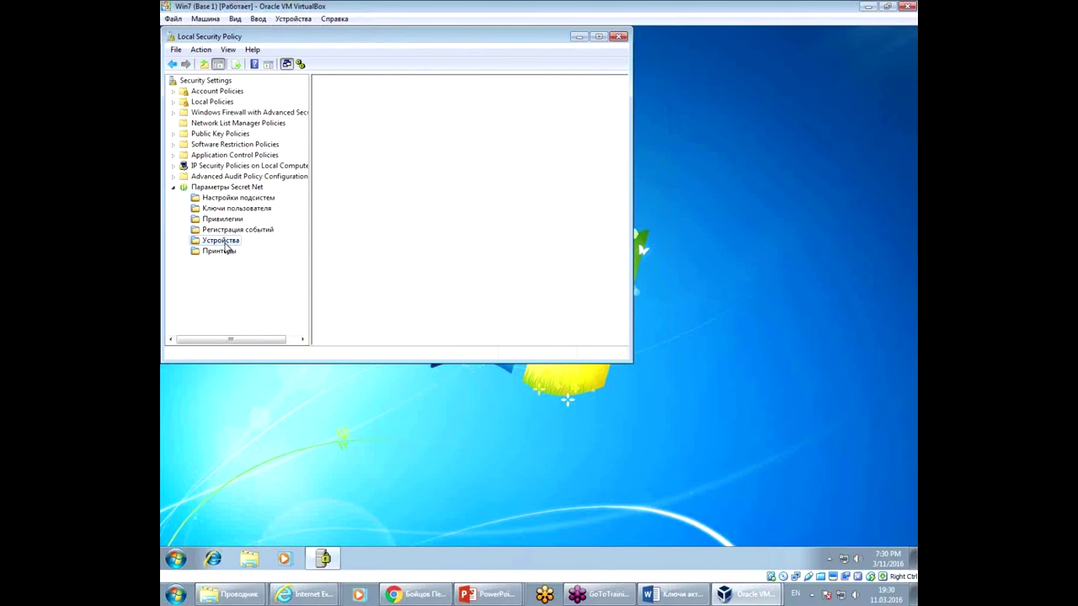
pyautogui.doubleClick(444, 36)
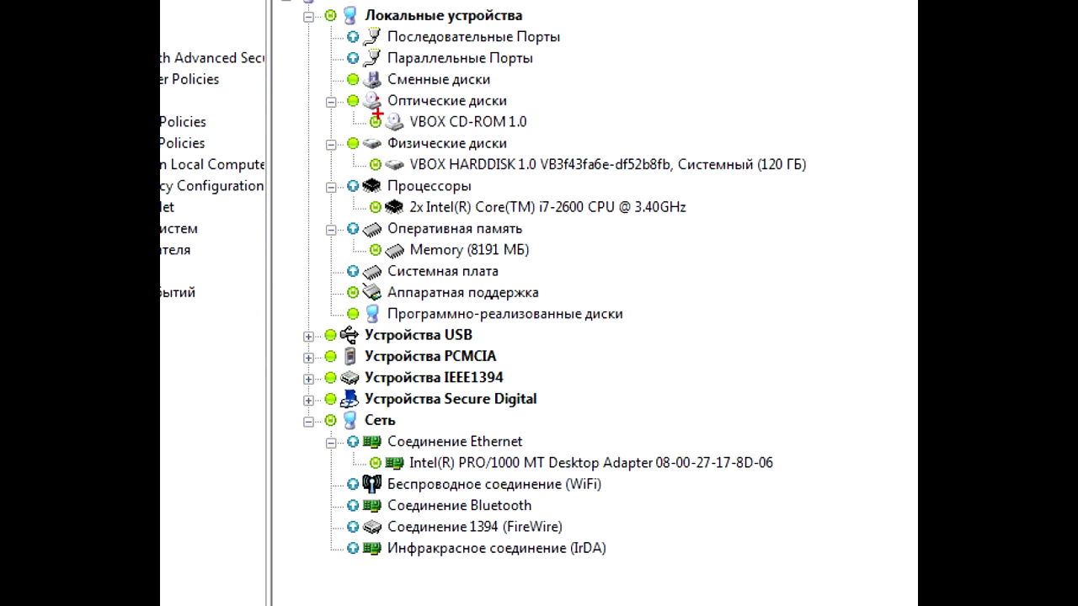
pyautogui.moveTo(371, 118)
pyautogui.mouseDown()
pyautogui.moveTo(413, 134)
pyautogui.moveTo(392, 108)
pyautogui.moveTo(367, 113)
pyautogui.mouseUp()
pyautogui.moveTo(403, 176); pyautogui.dragTo(522, 176)
pyautogui.moveTo(374, 216); pyautogui.dragTo(434, 214)
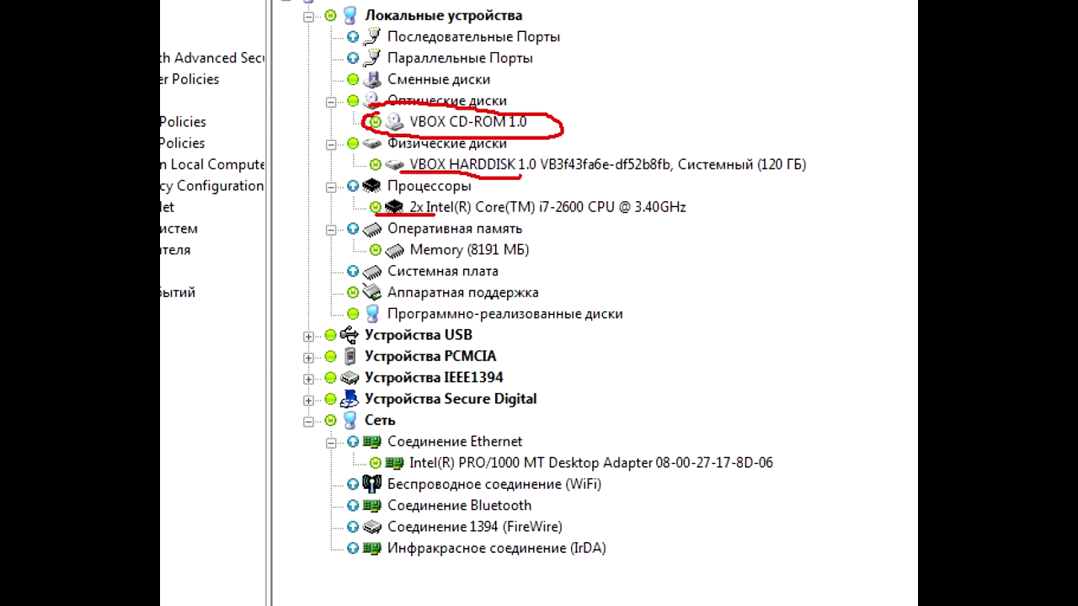
pyautogui.moveTo(411, 262); pyautogui.dragTo(361, 267)
pyautogui.press('Escape')
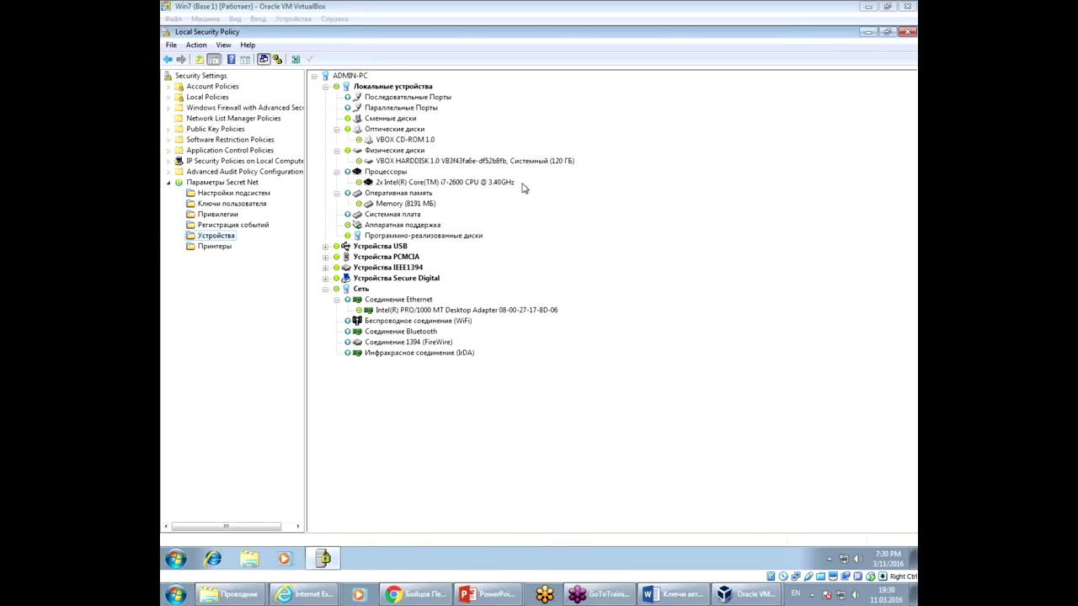
# - Show Настройки подсистем and select the disk wiping, application control audit and mandatory access policies
pyautogui.click(231, 194)
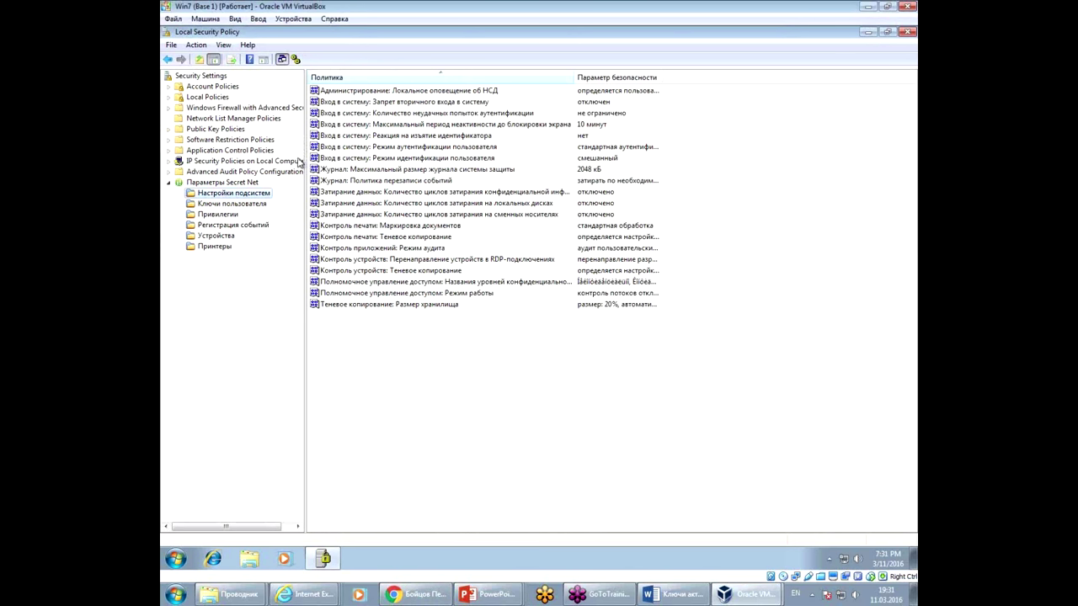
pyautogui.click(381, 203)
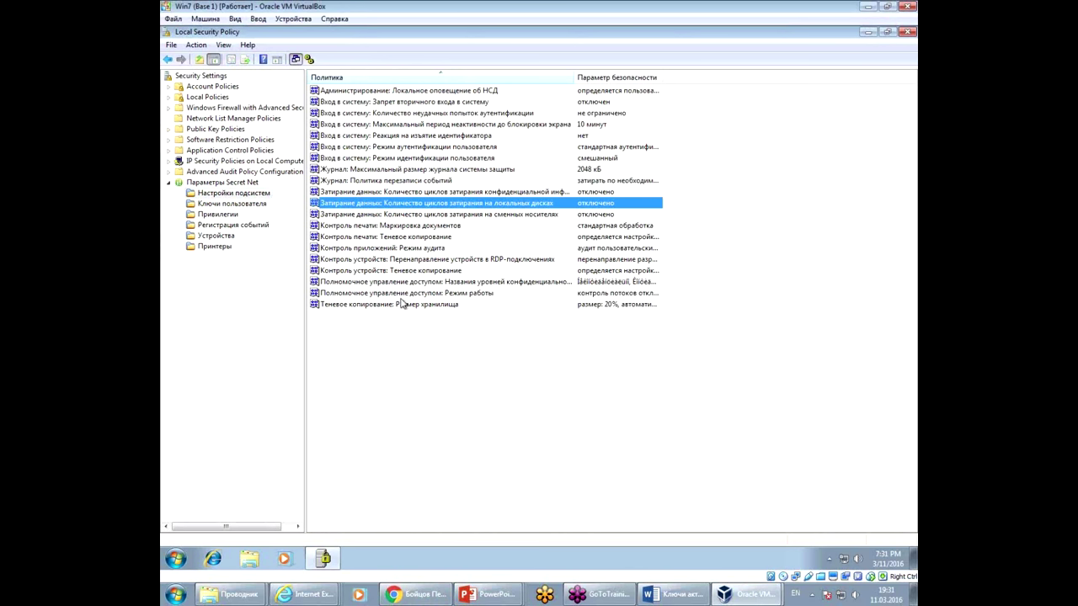
pyautogui.click(405, 249)
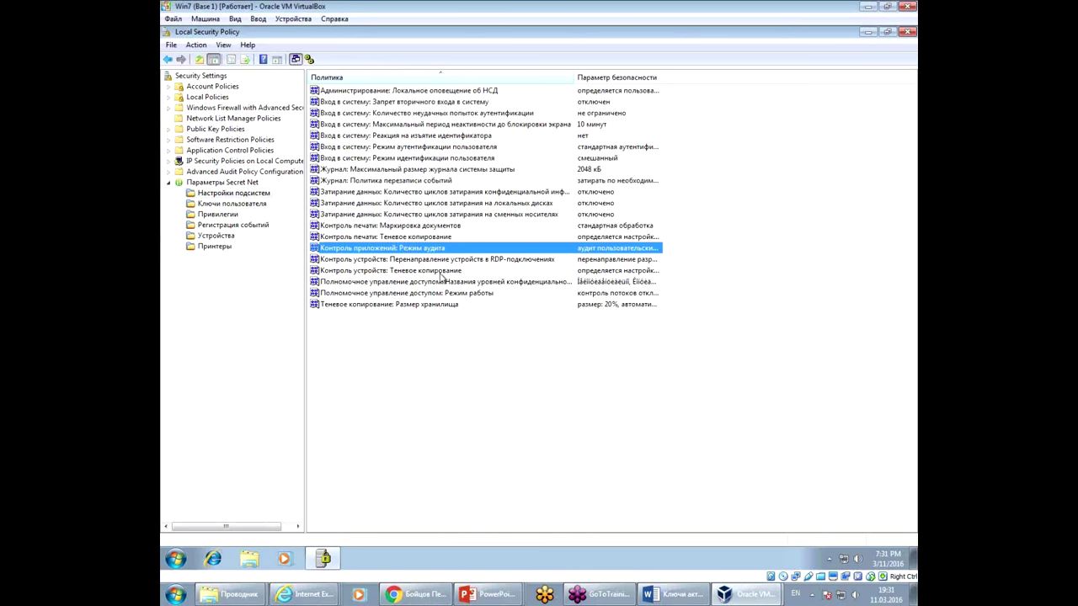
pyautogui.click(414, 293)
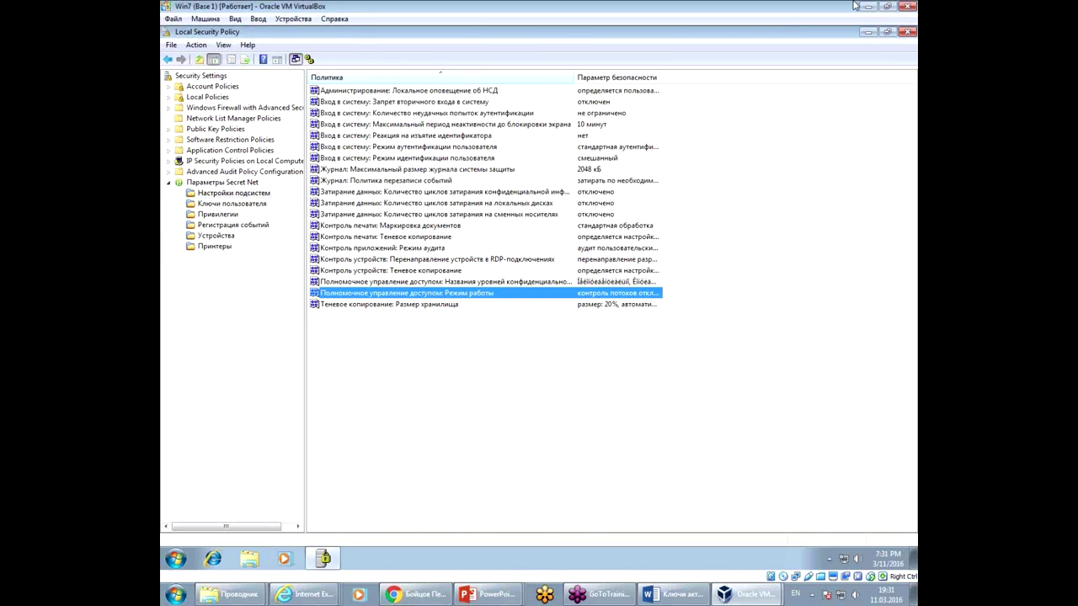
# - Open Control Panel and list all items as small icons
pyautogui.click(869, 33)
pyautogui.click(186, 553)
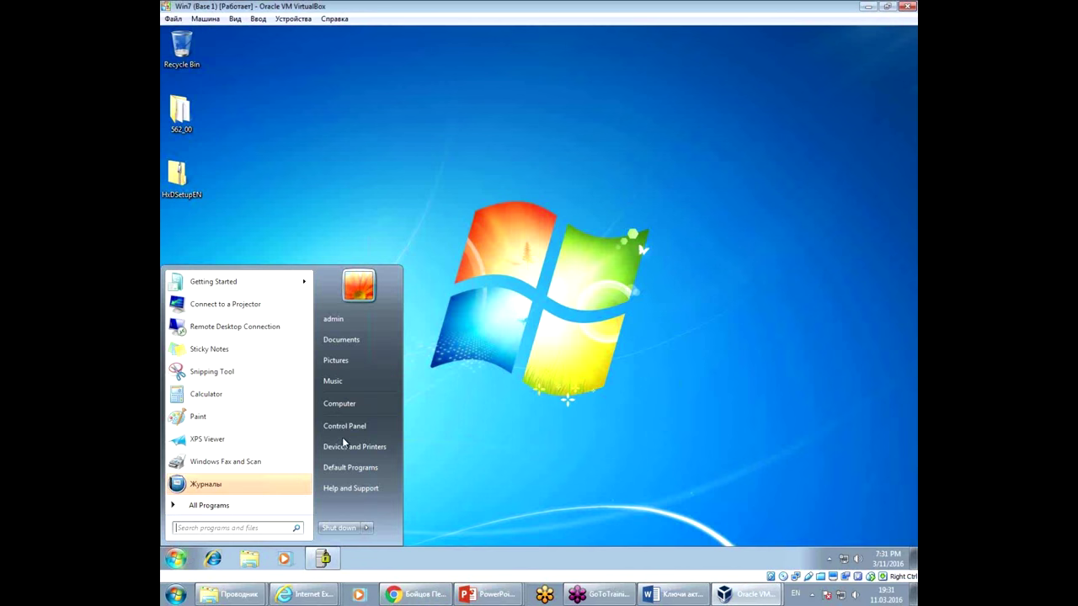
pyautogui.click(344, 427)
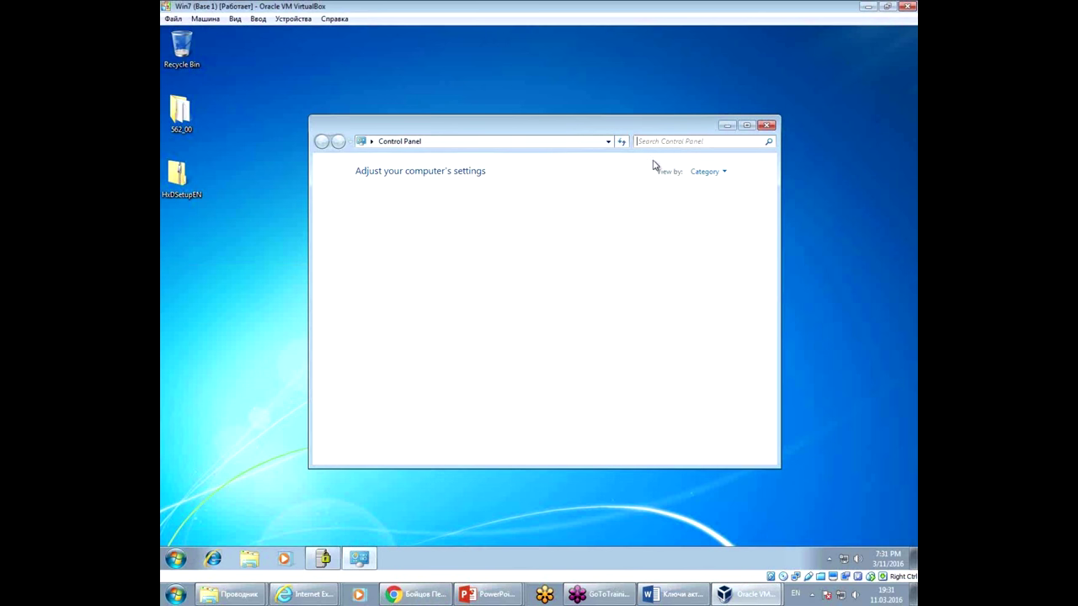
pyautogui.click(706, 171)
pyautogui.click(705, 209)
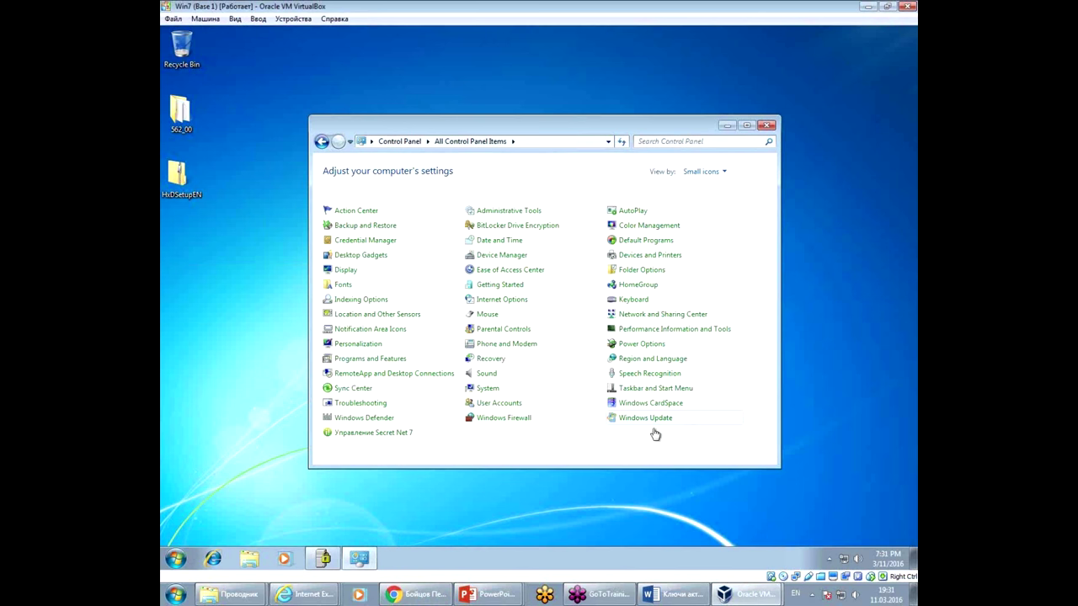
# - Review the Управление Secret Net 7 protection, disk protection and accounting pages, approving UAC, then close it
pyautogui.click(539, 435)
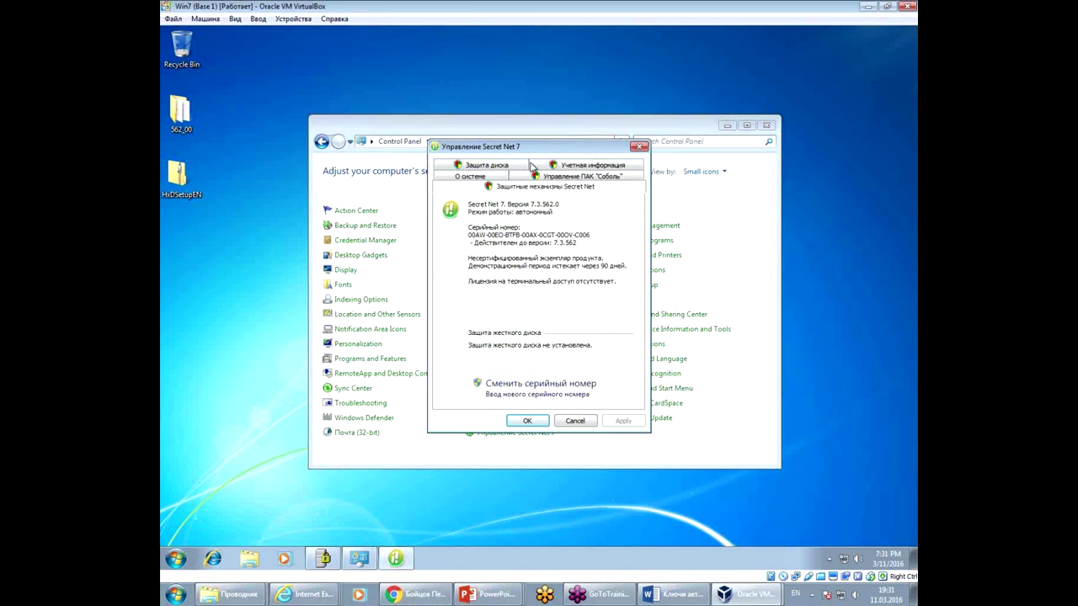
pyautogui.click(532, 166)
pyautogui.click(601, 318)
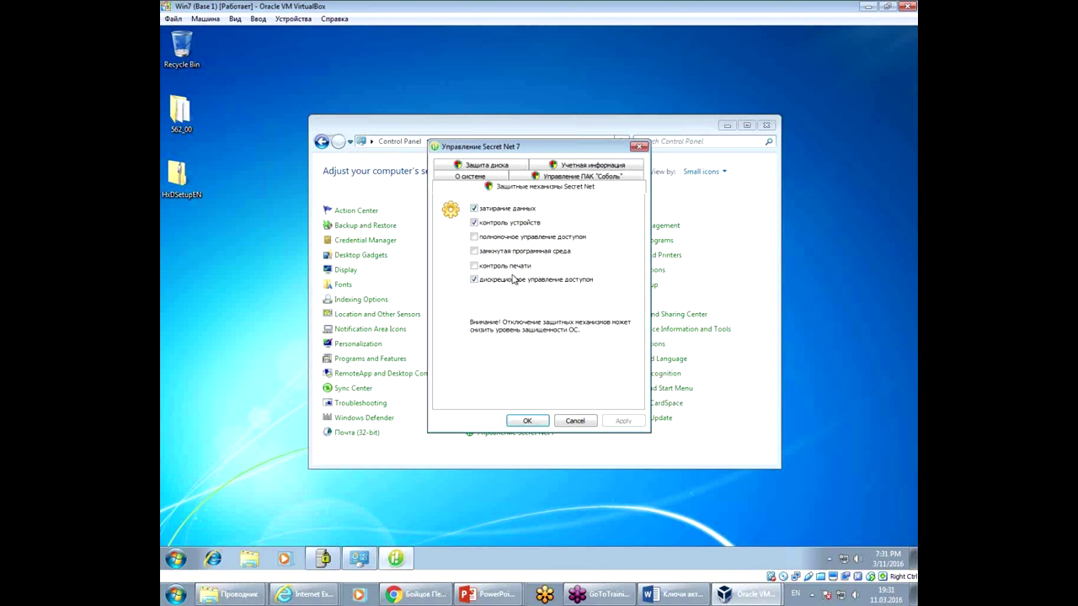
pyautogui.click(494, 167)
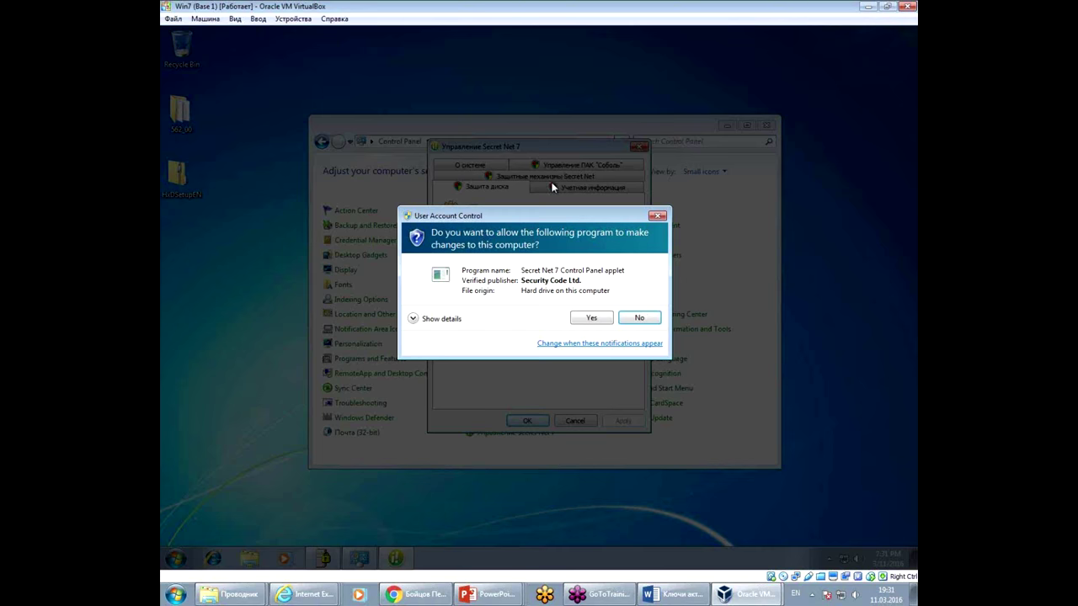
pyautogui.click(595, 321)
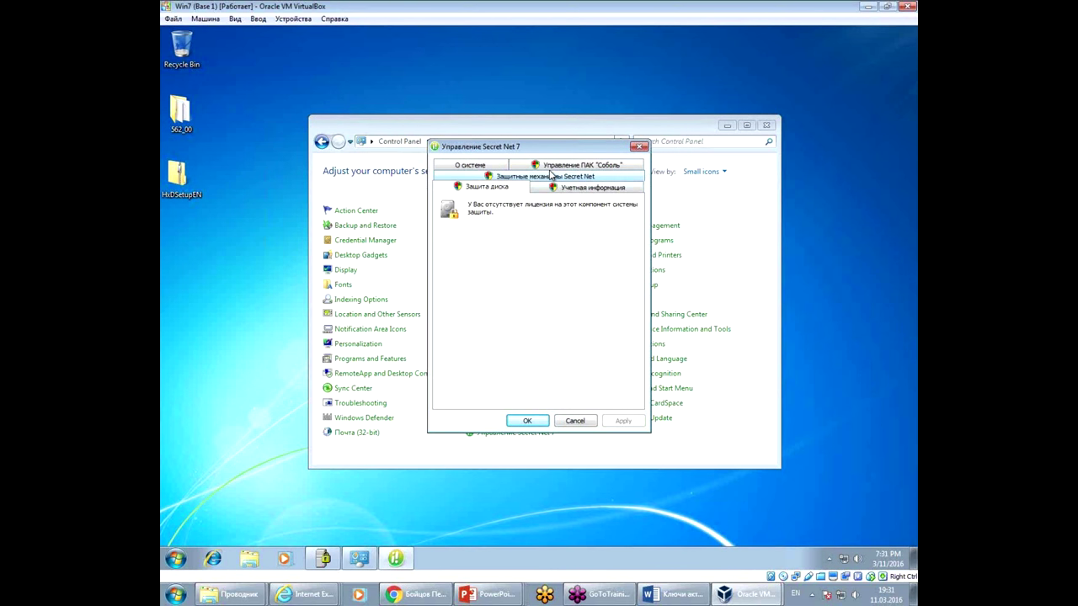
pyautogui.click(574, 190)
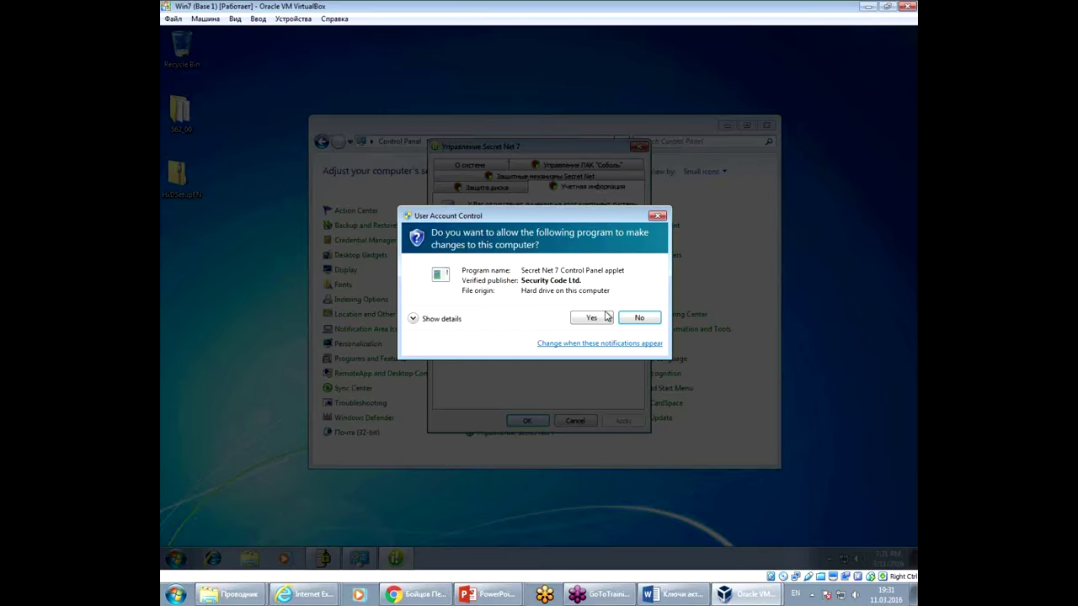
pyautogui.click(606, 318)
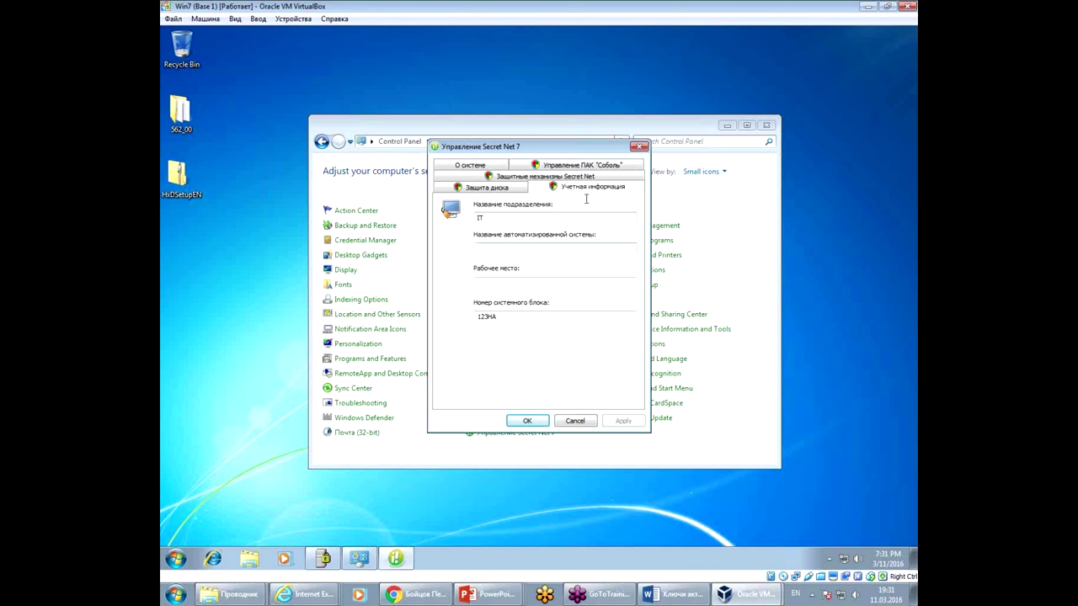
pyautogui.click(510, 250)
pyautogui.click(584, 419)
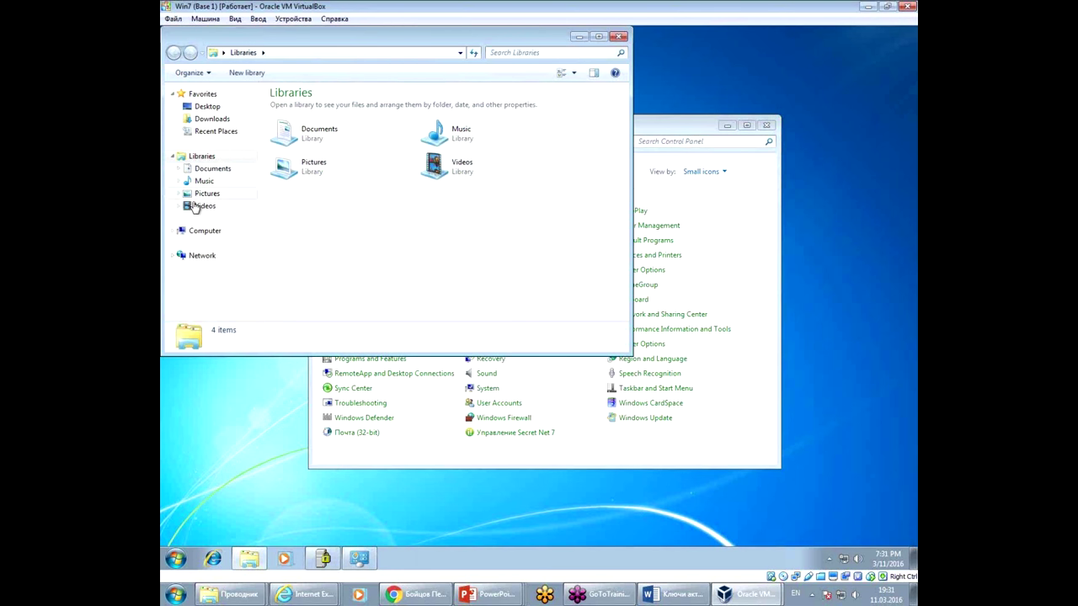
pyautogui.click(208, 233)
pyautogui.doubleClick(339, 122)
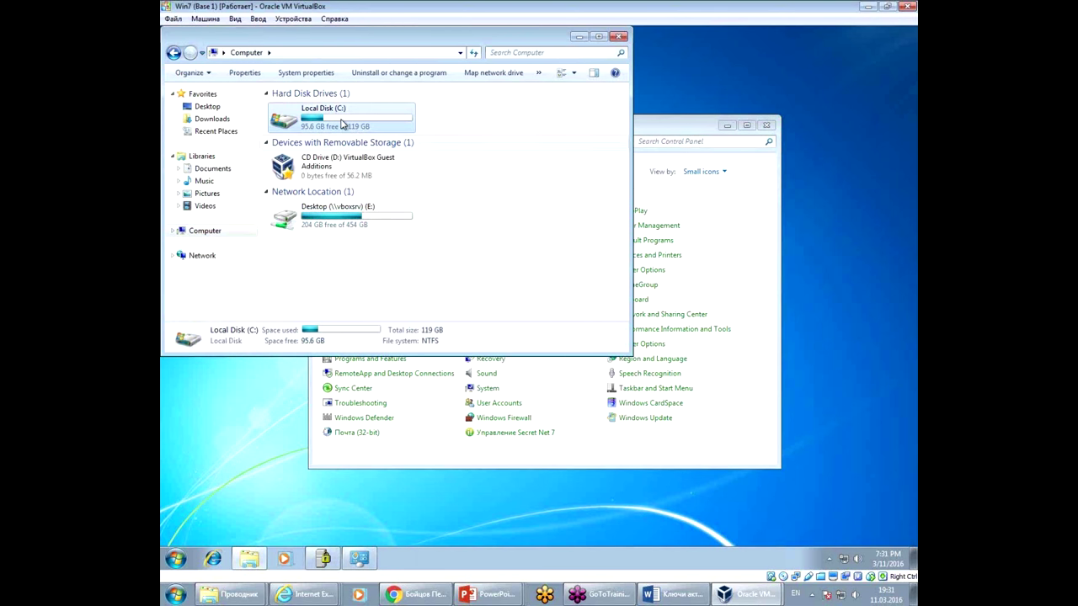
pyautogui.click(296, 183)
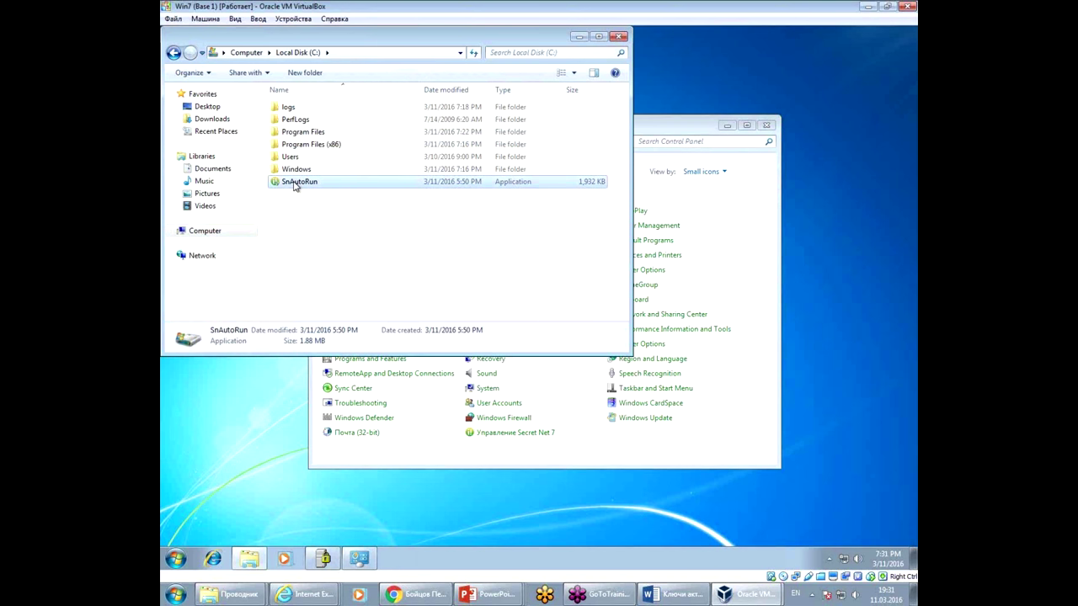
pyautogui.rightClick(295, 182)
pyautogui.click(348, 377)
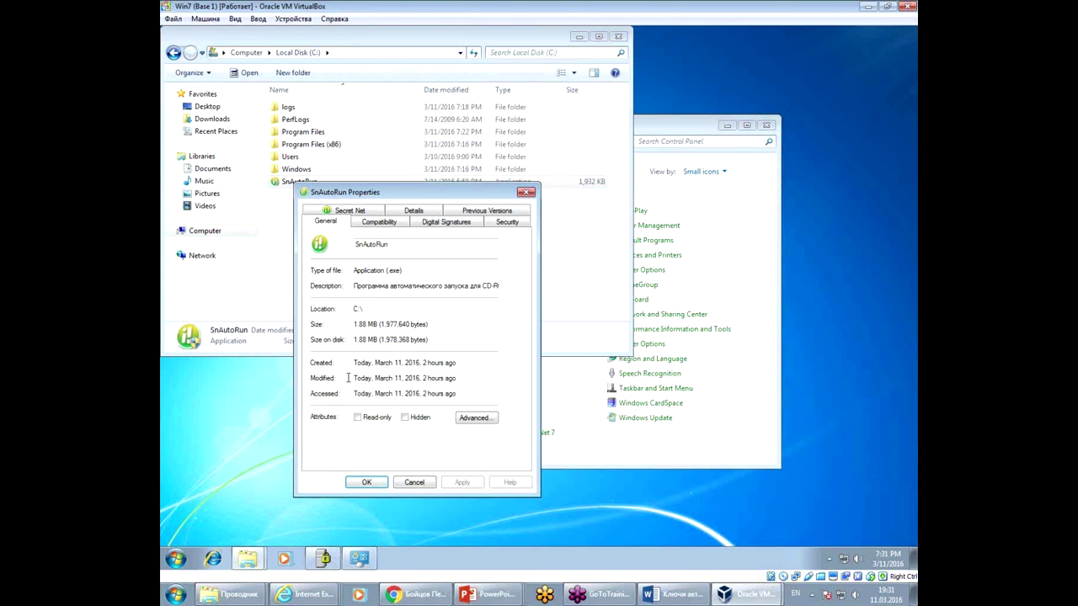
pyautogui.click(350, 212)
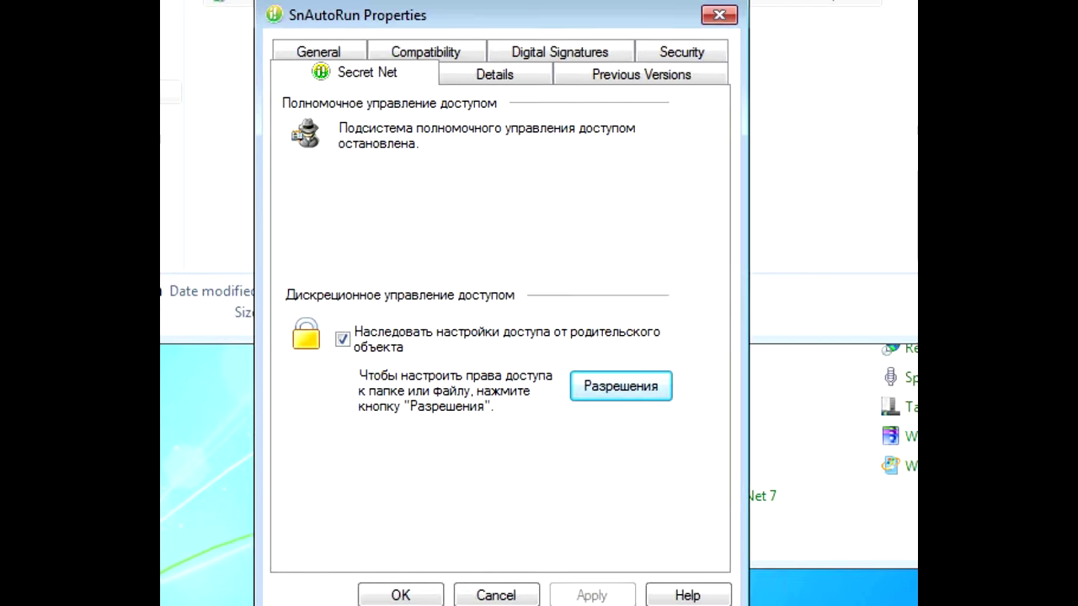
pyautogui.moveTo(277, 87); pyautogui.dragTo(716, 204)
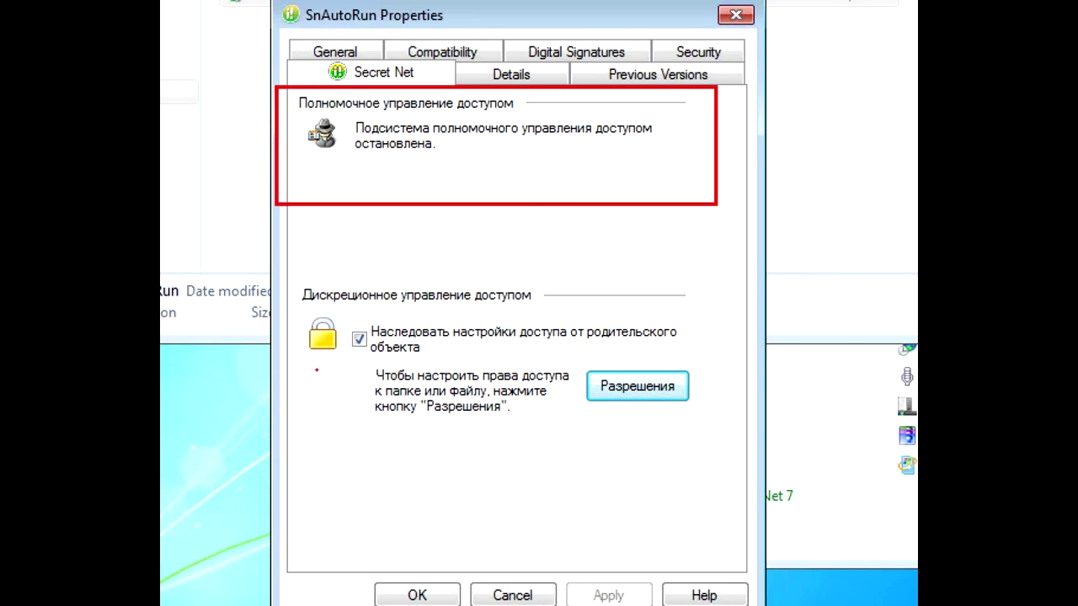
pyautogui.moveTo(222, 279)
pyautogui.mouseDown()
pyautogui.moveTo(744, 474)
pyautogui.moveTo(735, 474)
pyautogui.mouseUp()
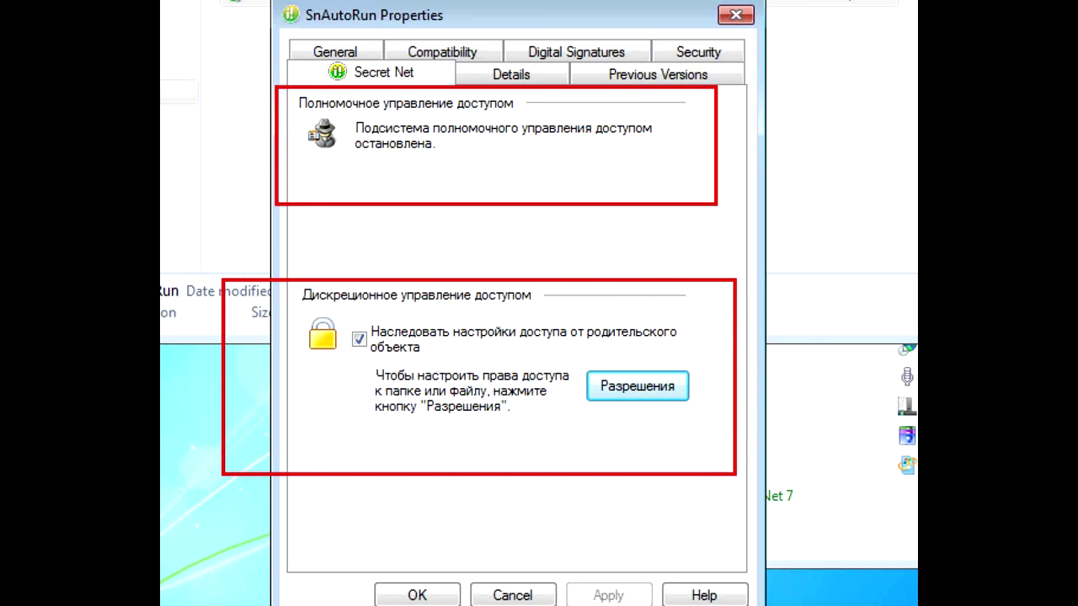
pyautogui.moveTo(721, 36)
pyautogui.mouseDown()
pyautogui.moveTo(714, 25)
pyautogui.moveTo(646, 39)
pyautogui.moveTo(655, 53)
pyautogui.moveTo(742, 61)
pyautogui.moveTo(678, 15)
pyautogui.mouseUp()
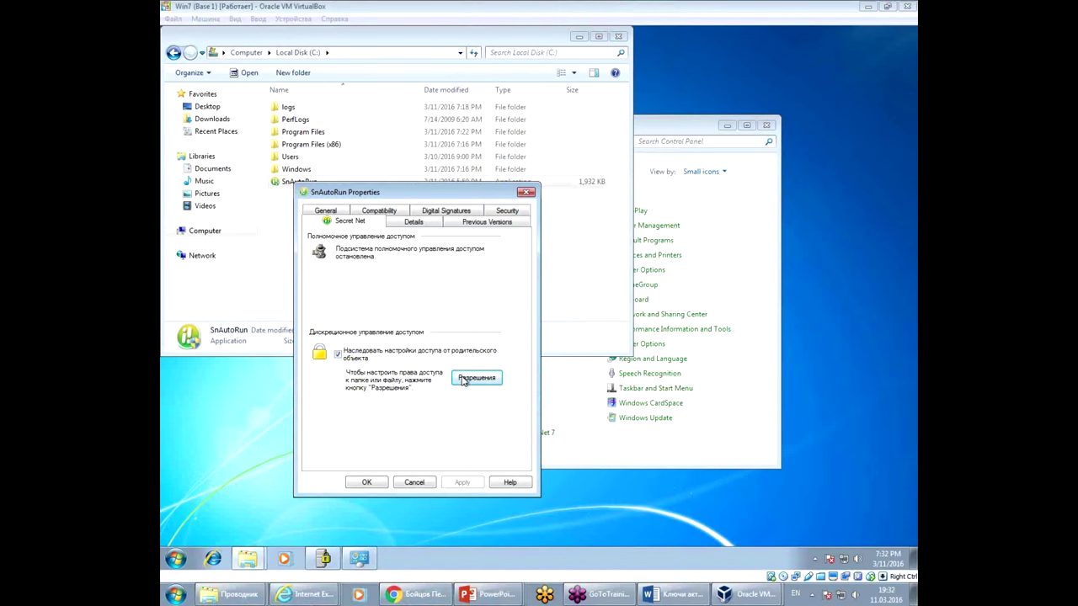
pyautogui.click(637, 386)
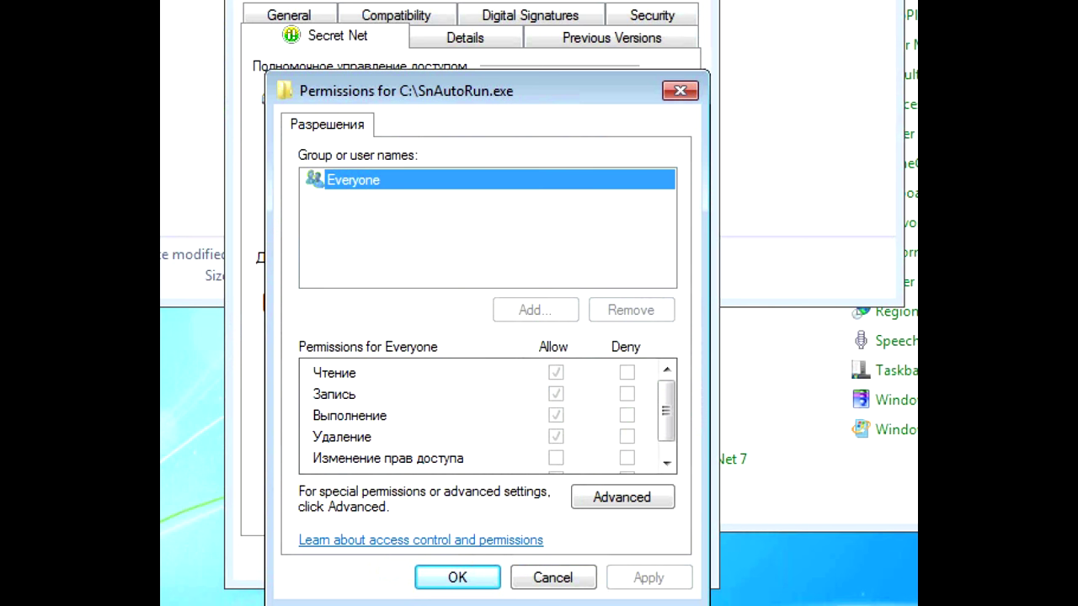
pyautogui.moveTo(266, 133)
pyautogui.mouseDown()
pyautogui.moveTo(699, 539)
pyautogui.moveTo(707, 579)
pyautogui.mouseUp()
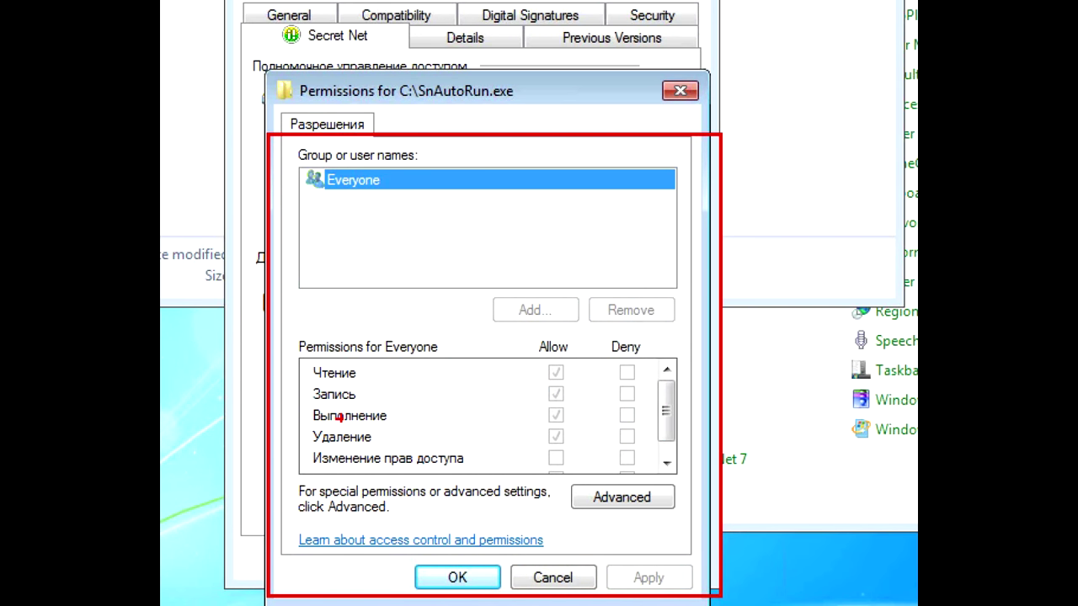
pyautogui.moveTo(308, 478)
pyautogui.mouseDown()
pyautogui.moveTo(416, 469)
pyautogui.moveTo(459, 446)
pyautogui.moveTo(316, 444)
pyautogui.moveTo(290, 461)
pyautogui.moveTo(328, 490)
pyautogui.mouseUp()
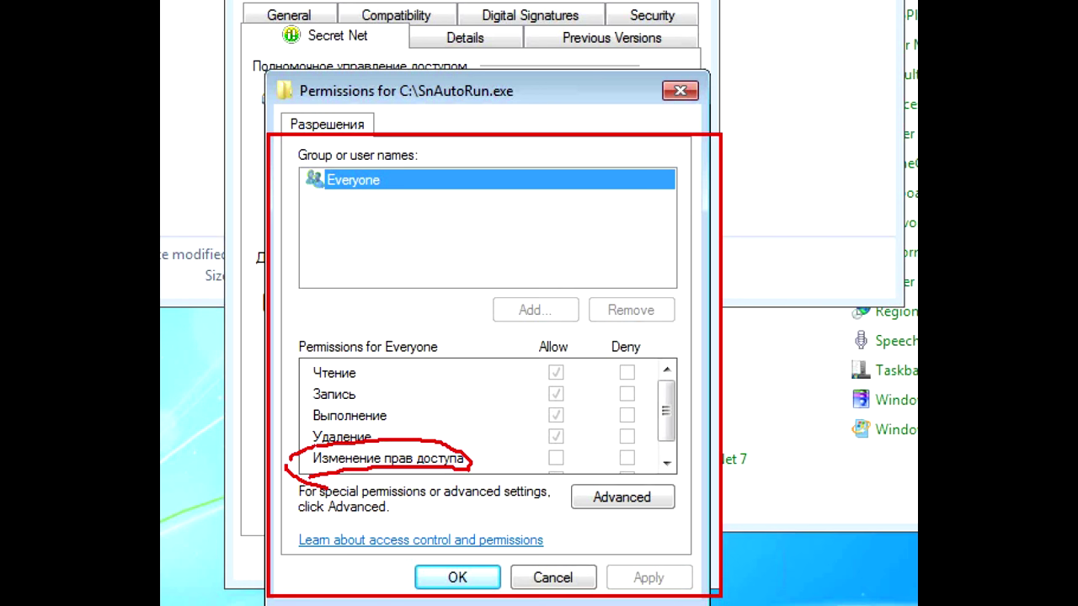
pyautogui.moveTo(541, 453); pyautogui.dragTo(565, 444)
pyautogui.press('Escape')
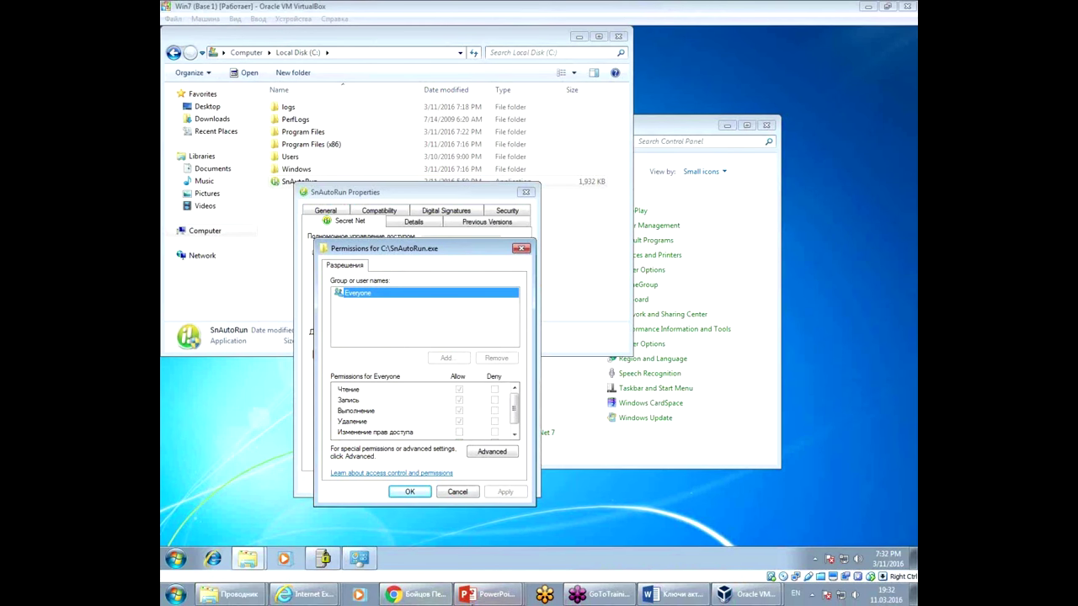
pyautogui.click(457, 492)
pyautogui.click(420, 483)
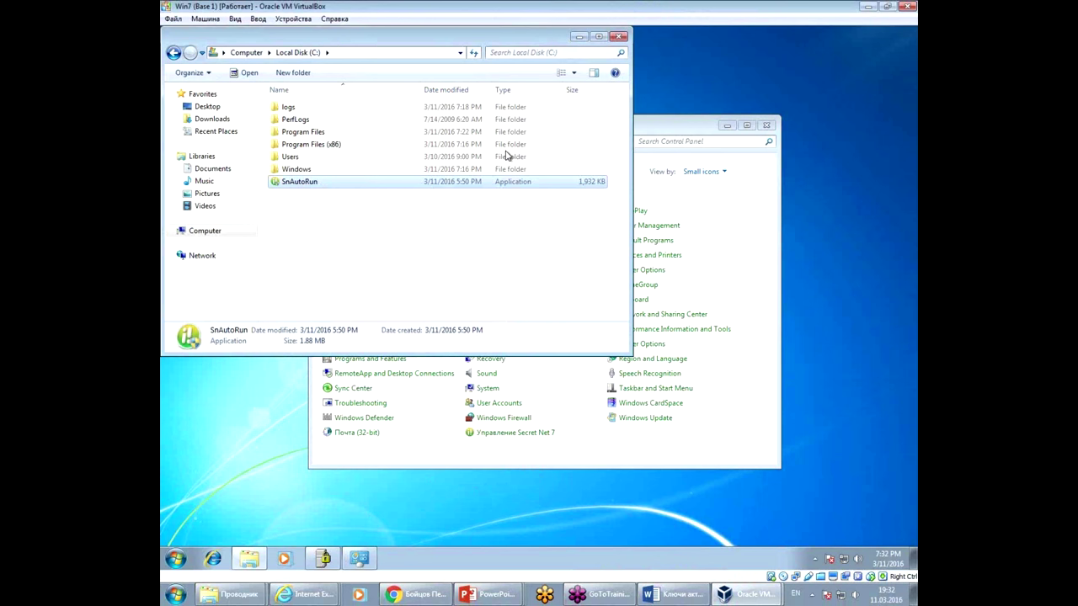
# - Open Computer Management from the Start menu's Computer entry
pyautogui.click(413, 268)
pyautogui.moveTo(538, 40); pyautogui.dragTo(728, 115)
pyautogui.click(175, 558)
pyautogui.rightClick(358, 405)
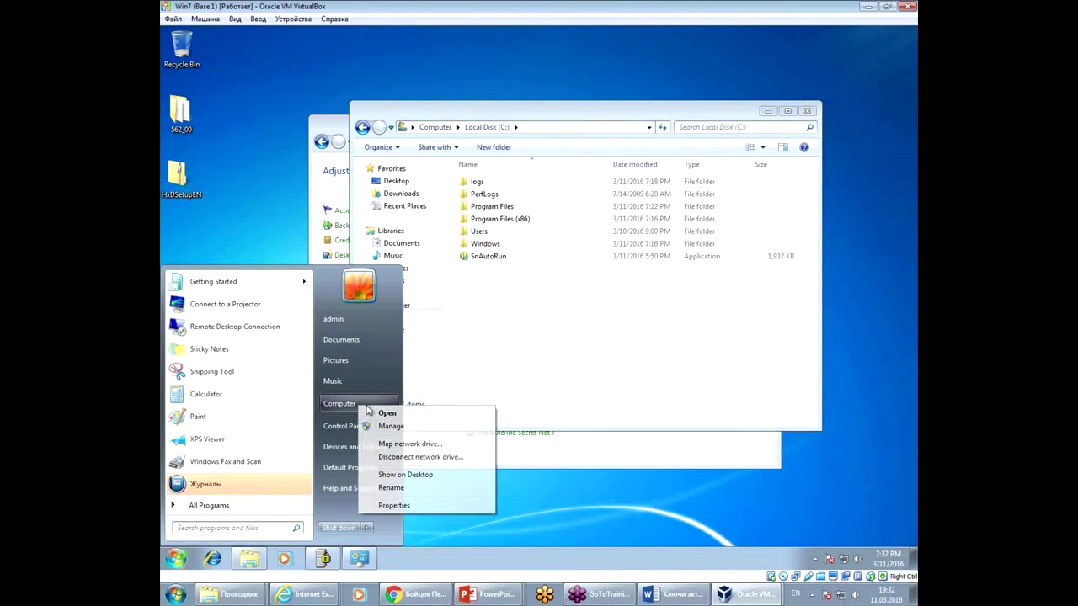
pyautogui.press('Escape')
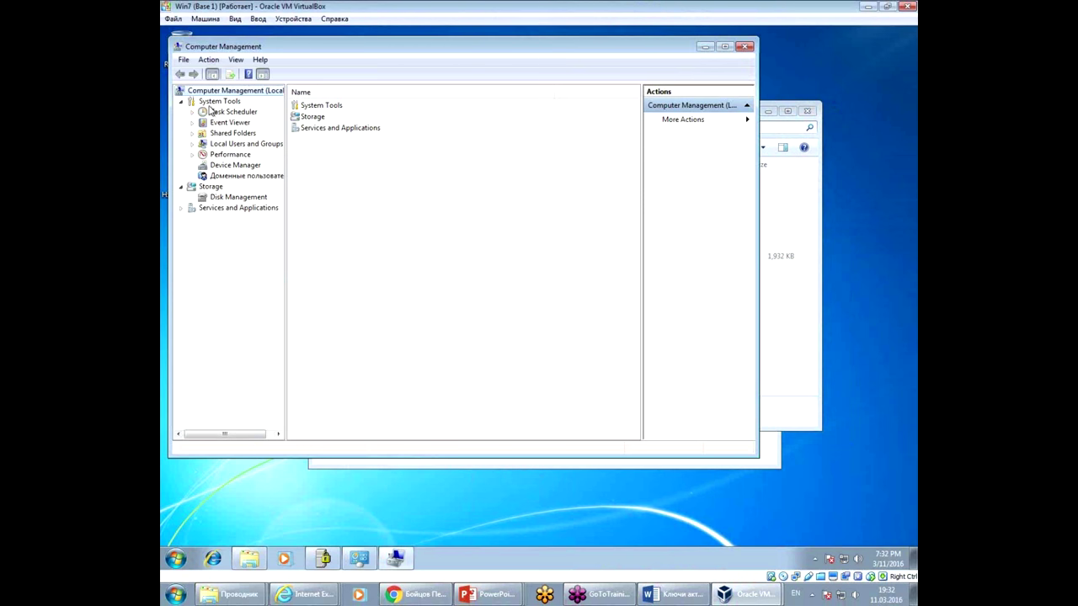
# - Open a local user's Secret Net 7 properties and view the Доступ access level choices
pyautogui.doubleClick(220, 144)
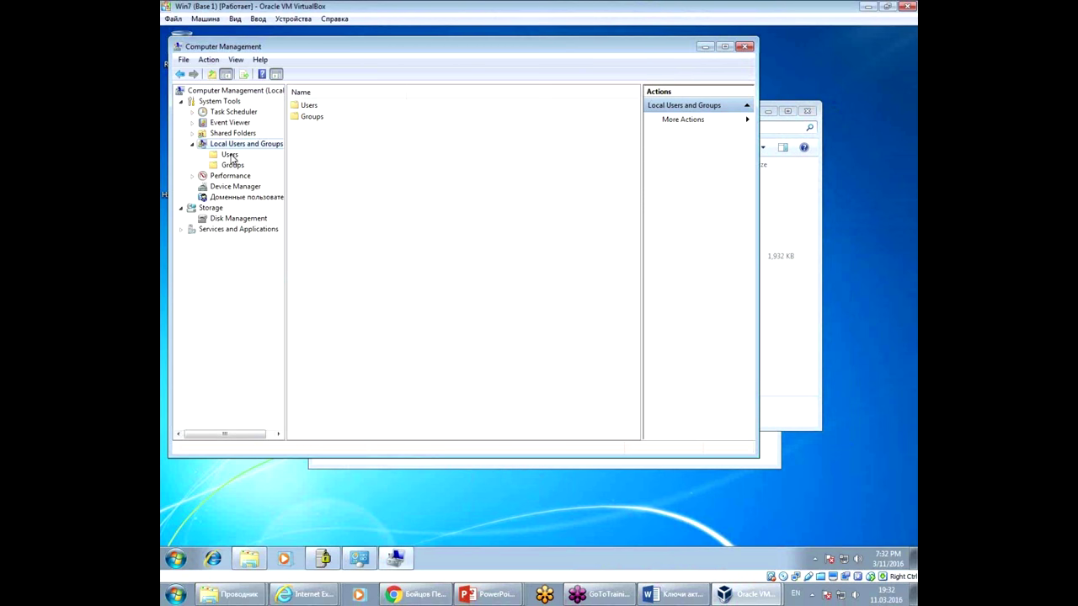
pyautogui.click(229, 156)
pyautogui.doubleClick(309, 105)
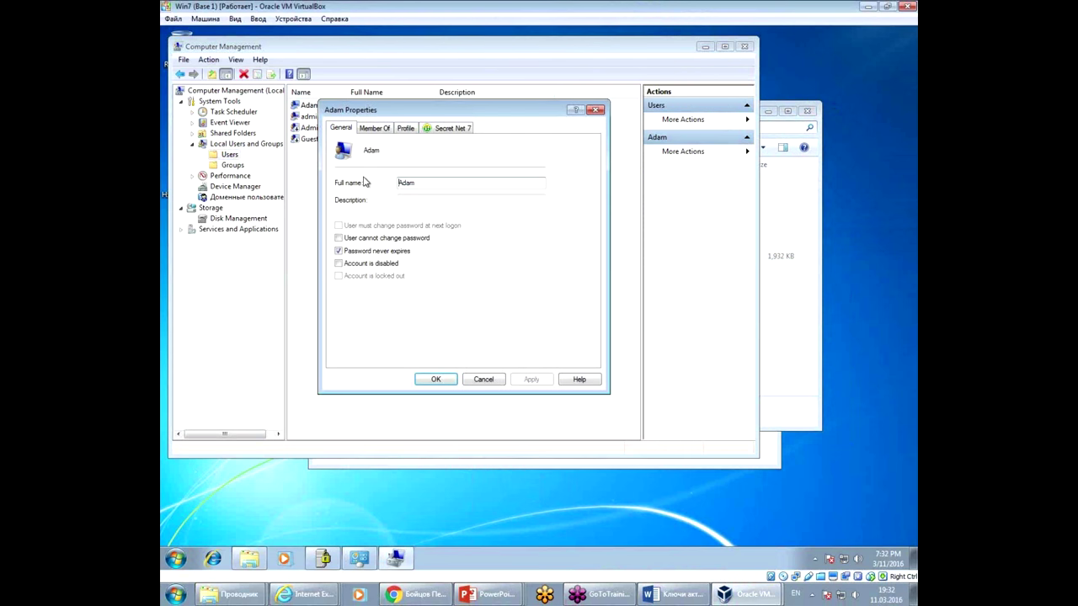
pyautogui.click(440, 128)
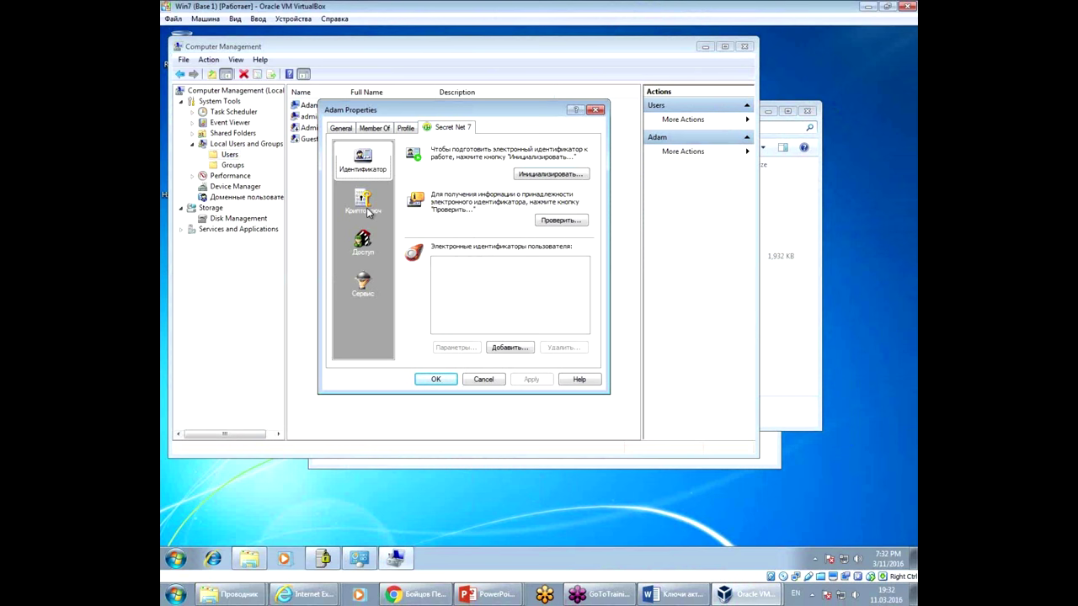
pyautogui.click(371, 208)
pyautogui.click(362, 253)
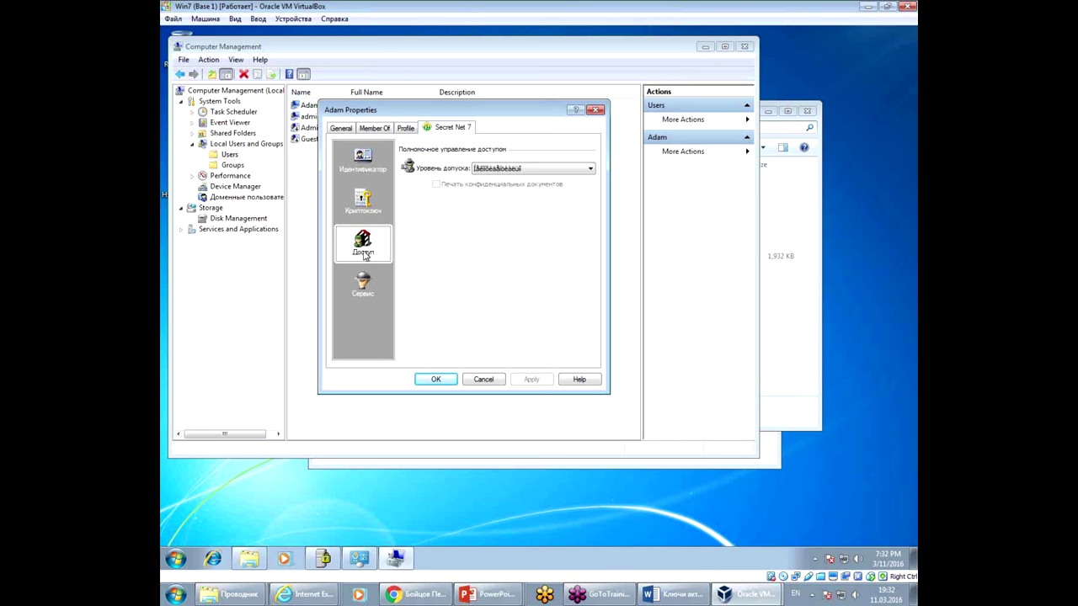
pyautogui.click(532, 169)
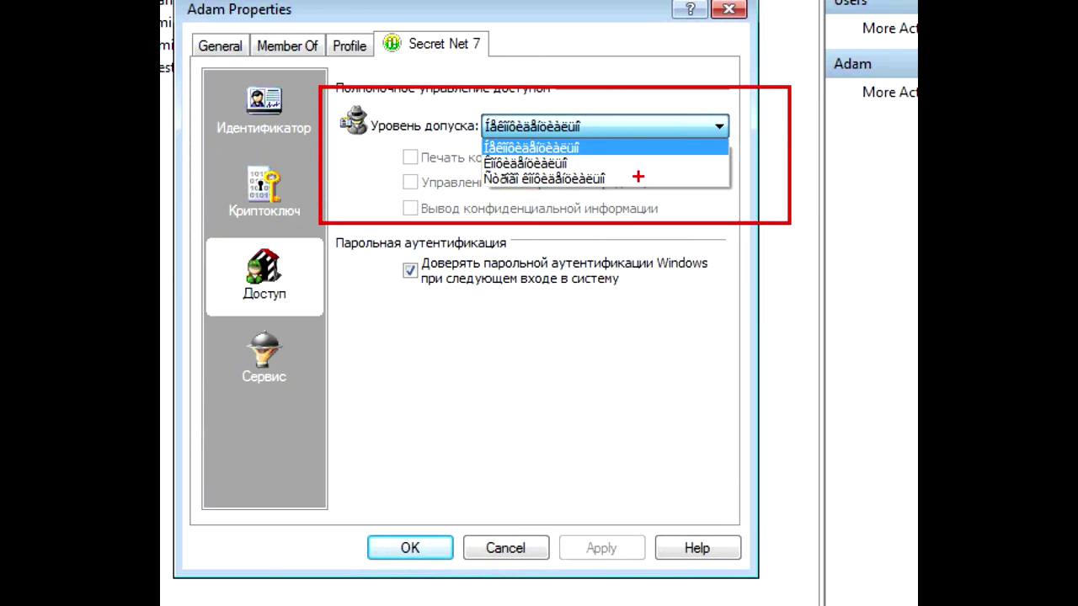
pyautogui.moveTo(514, 92)
pyautogui.mouseDown()
pyautogui.moveTo(602, 228)
pyautogui.moveTo(674, 32)
pyautogui.moveTo(421, 133)
pyautogui.mouseUp()
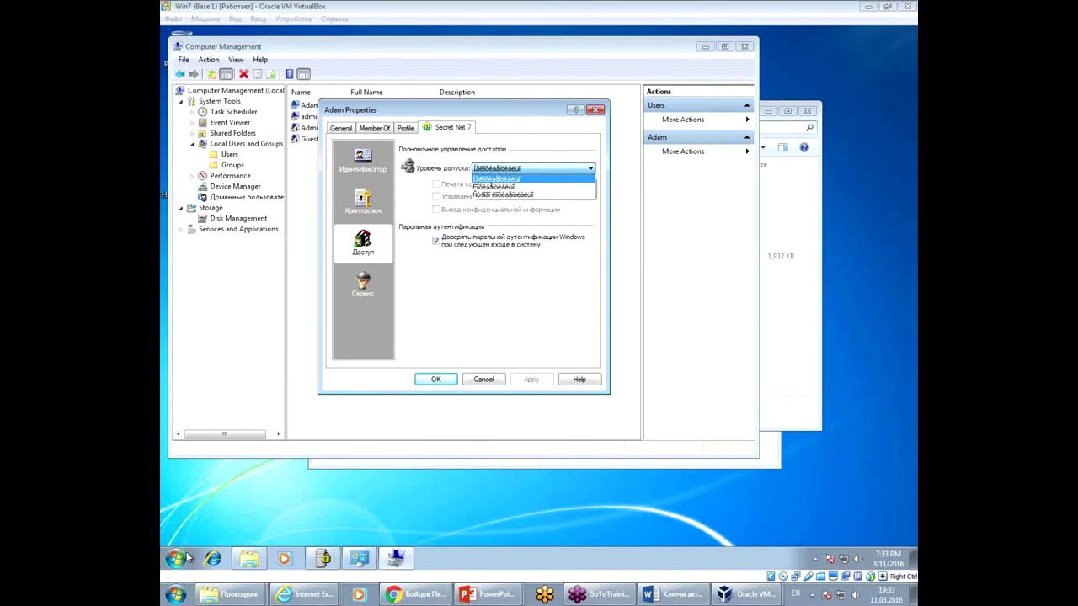
# - Launch Local Security Policy from the administrative programs folder
pyautogui.click(176, 557)
pyautogui.click(208, 504)
pyautogui.click(211, 449)
pyautogui.click(212, 463)
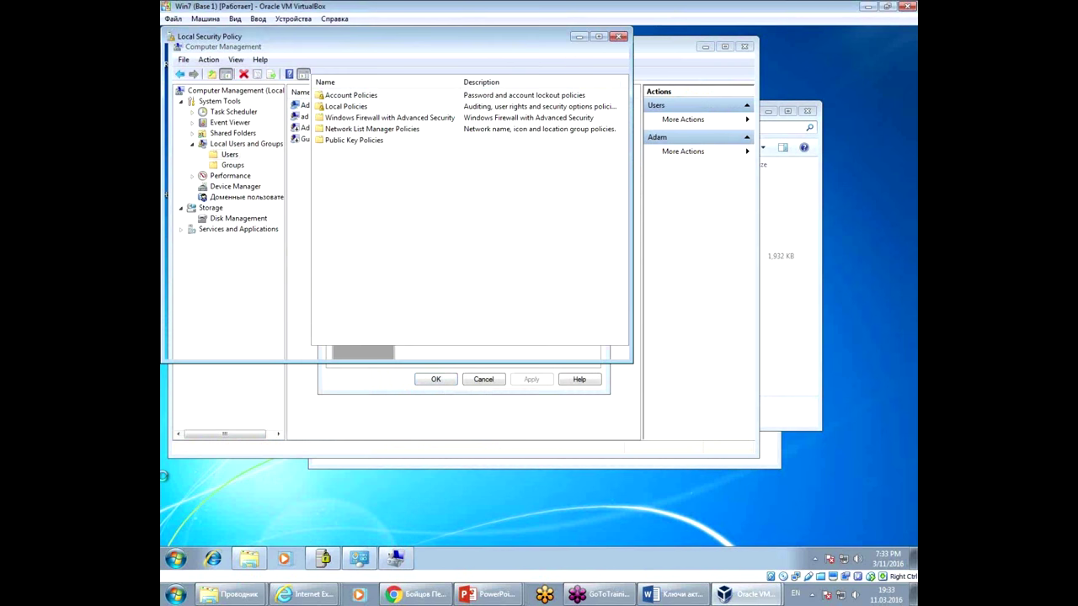
# - Open the confidentiality level names policy under Параметры Secret Net > Настройки подсистем
pyautogui.click(175, 188)
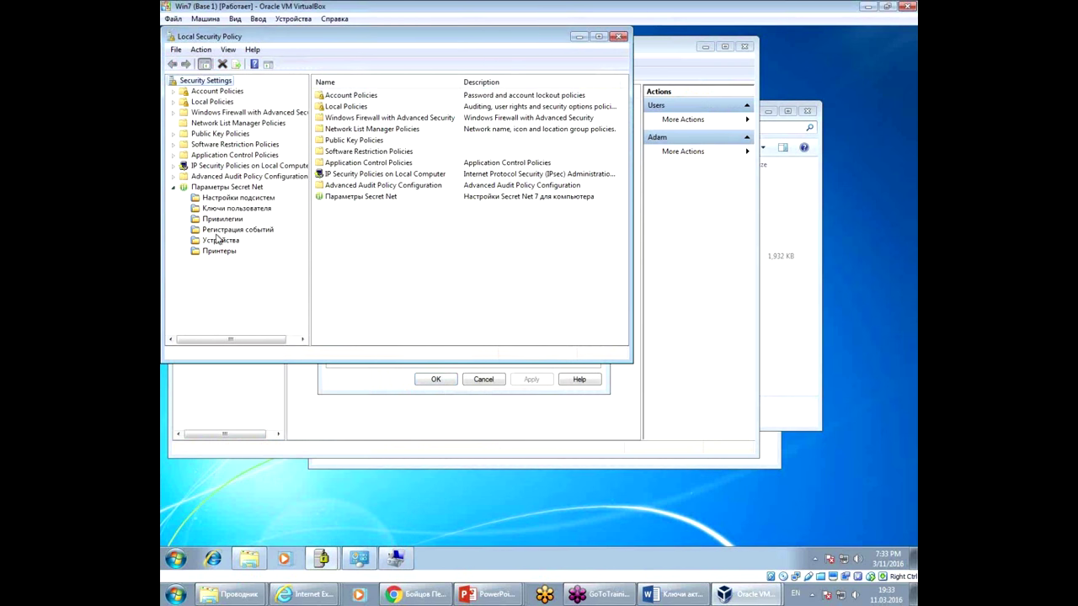
pyautogui.click(226, 201)
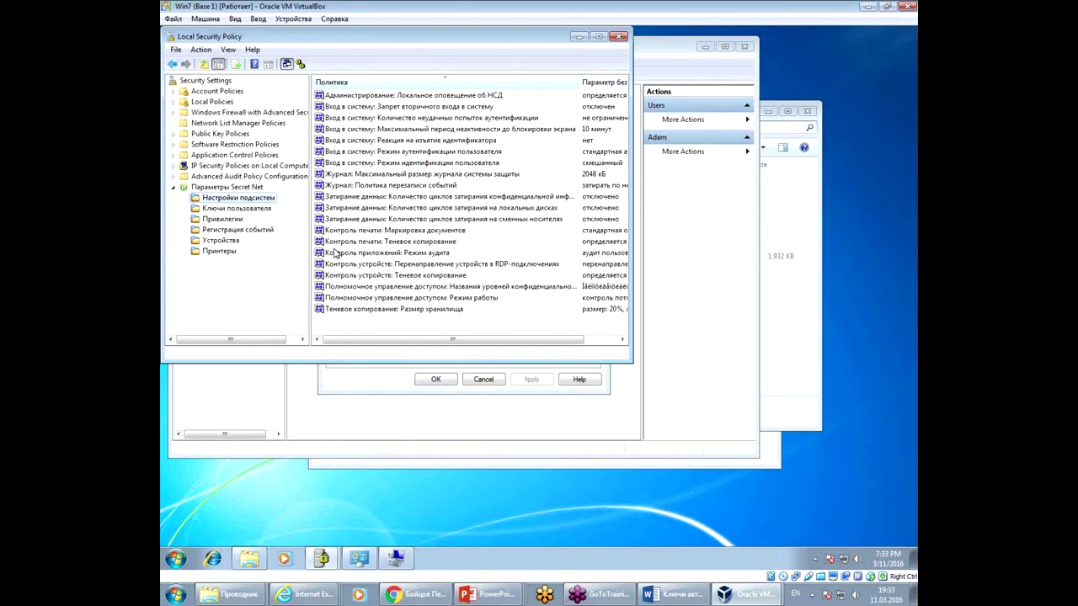
pyautogui.click(386, 290)
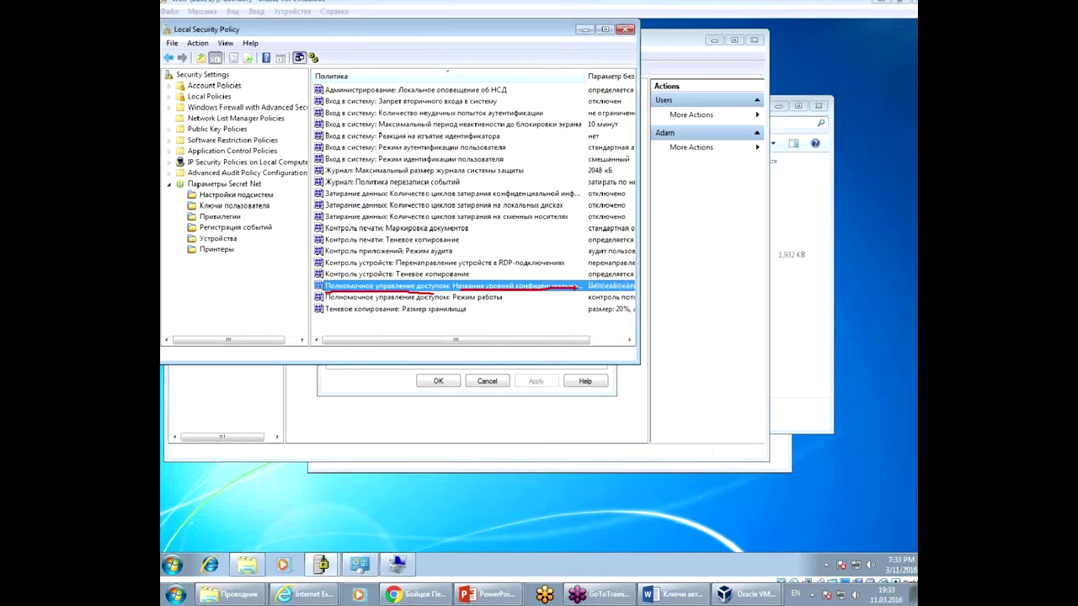
pyautogui.doubleClick(406, 285)
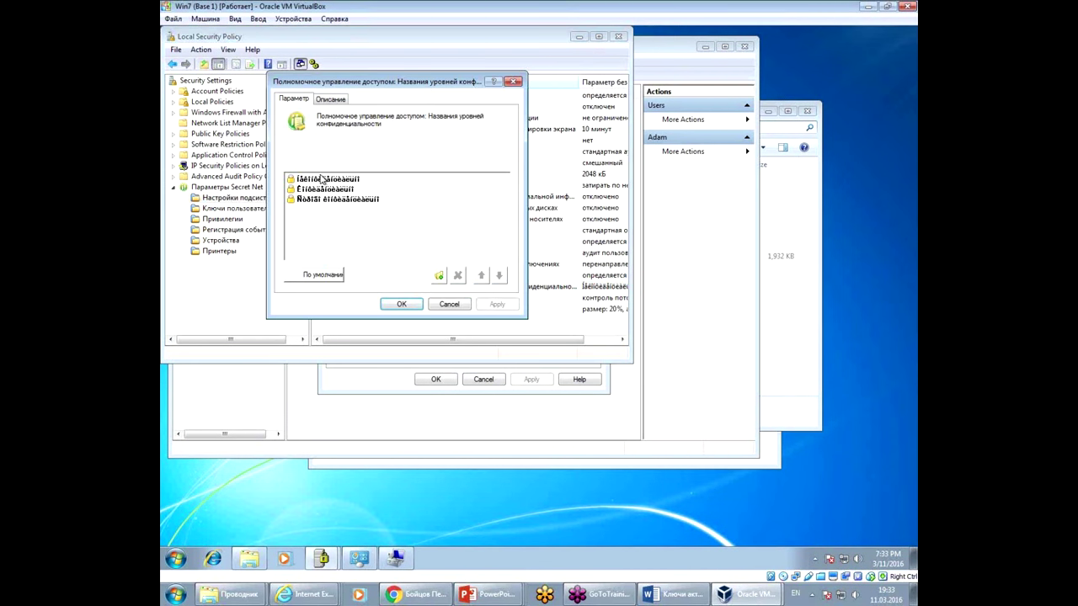
# - Add a new confidentiality level named 'Super Secret'
pyautogui.click(322, 179)
pyautogui.click(438, 277)
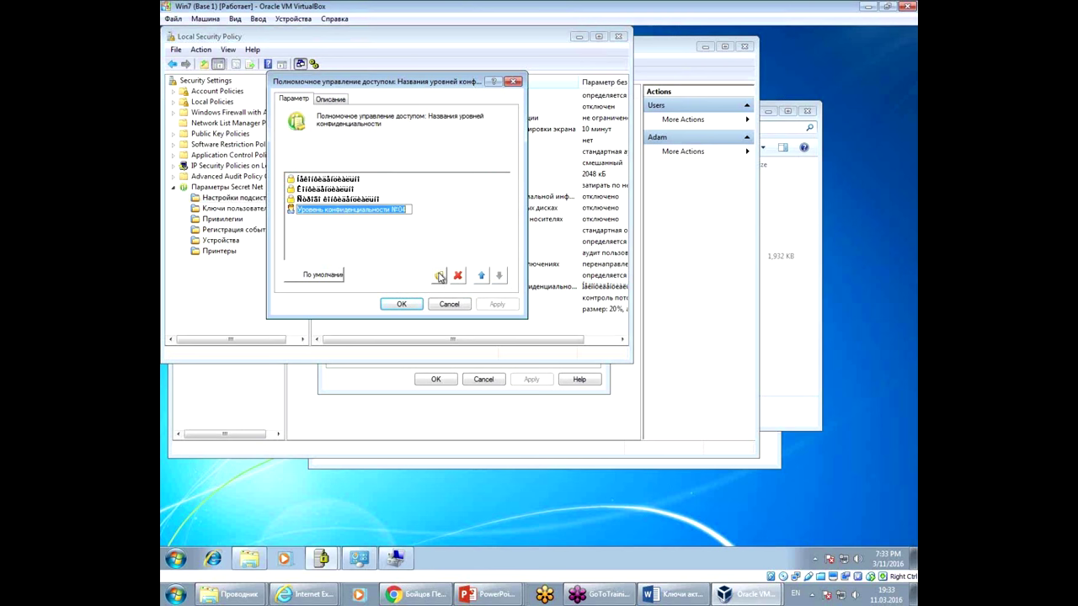
pyautogui.write('S')
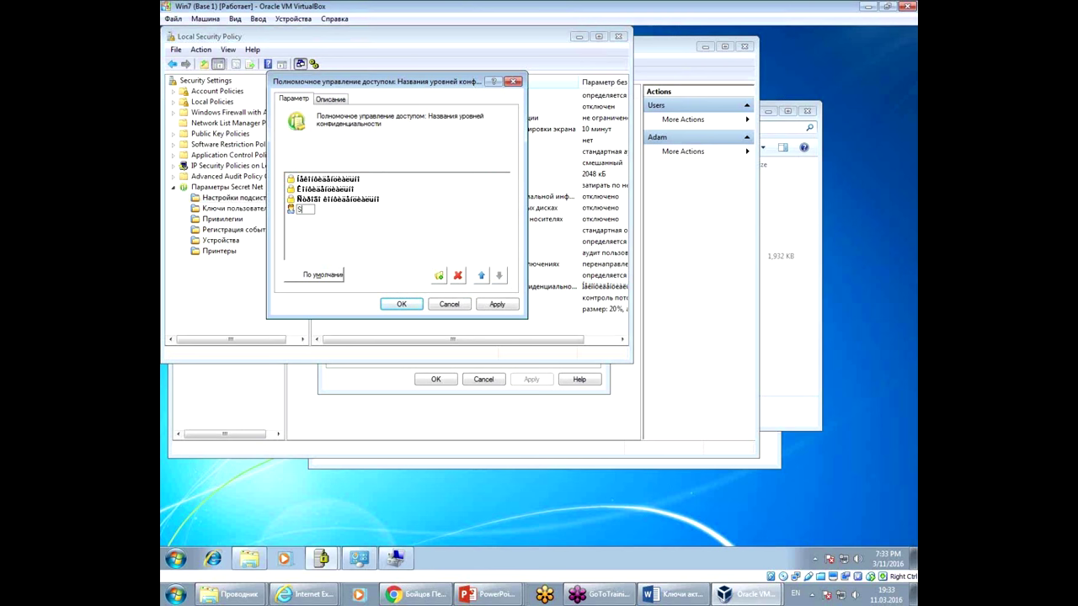
pyautogui.write('uper Se')
pyautogui.write('cret')
pyautogui.click(368, 238)
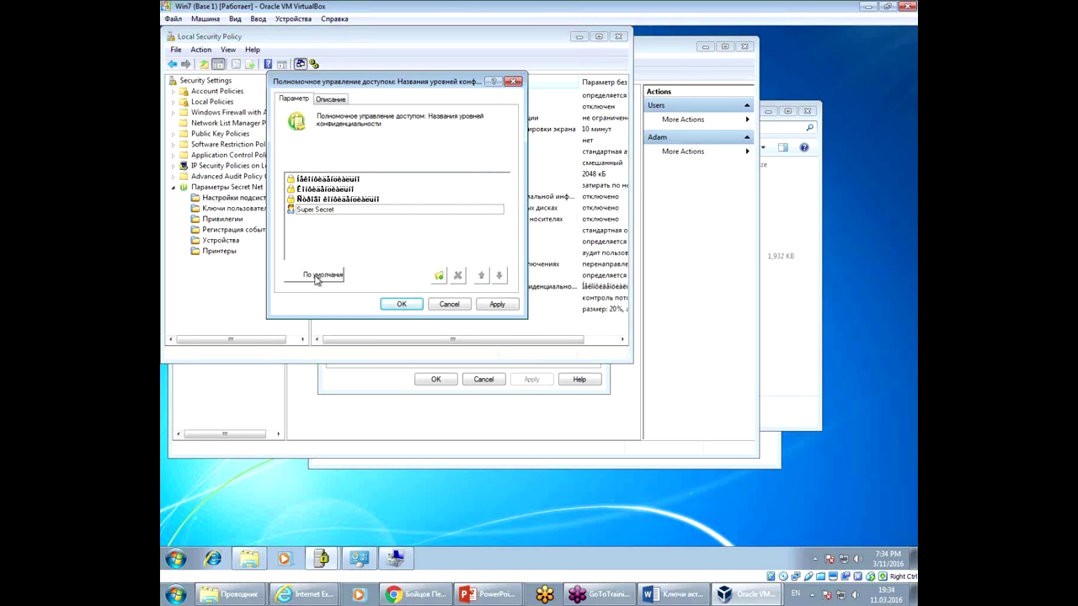
# - Rename the third confidentiality level to 'Confidential' and apply
pyautogui.click(318, 190)
pyautogui.click(340, 211)
pyautogui.click(358, 200)
pyautogui.rightClick(317, 203)
pyautogui.click(356, 221)
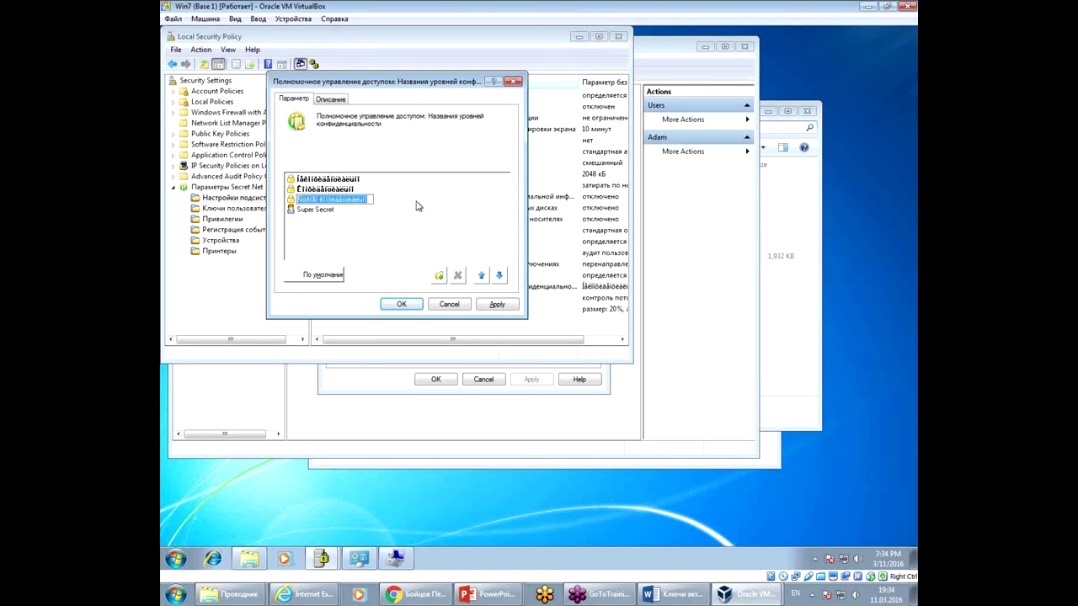
pyautogui.write('Confidential')
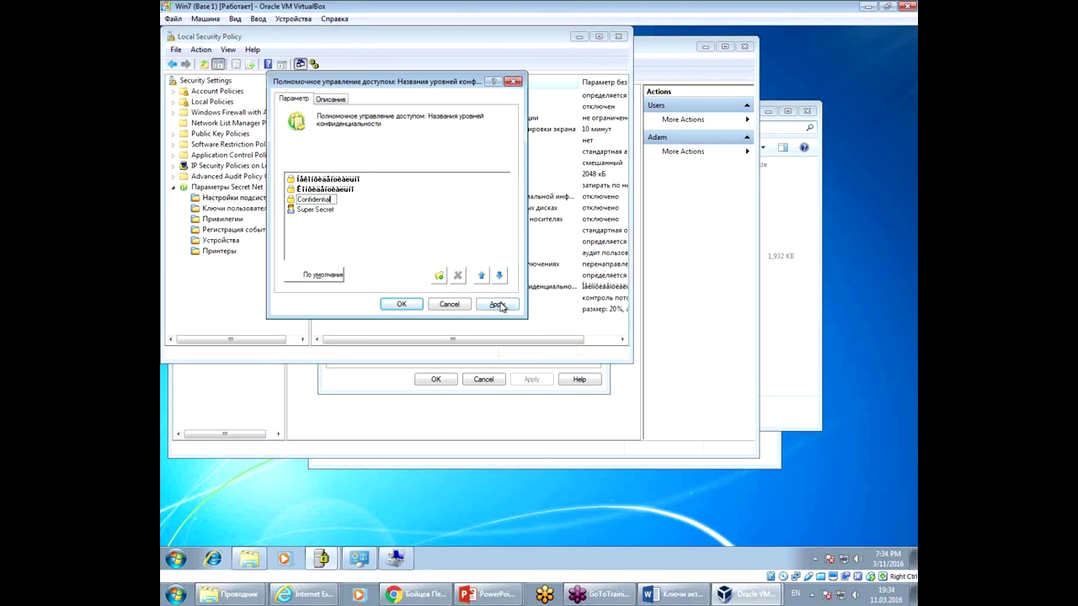
pyautogui.click(497, 304)
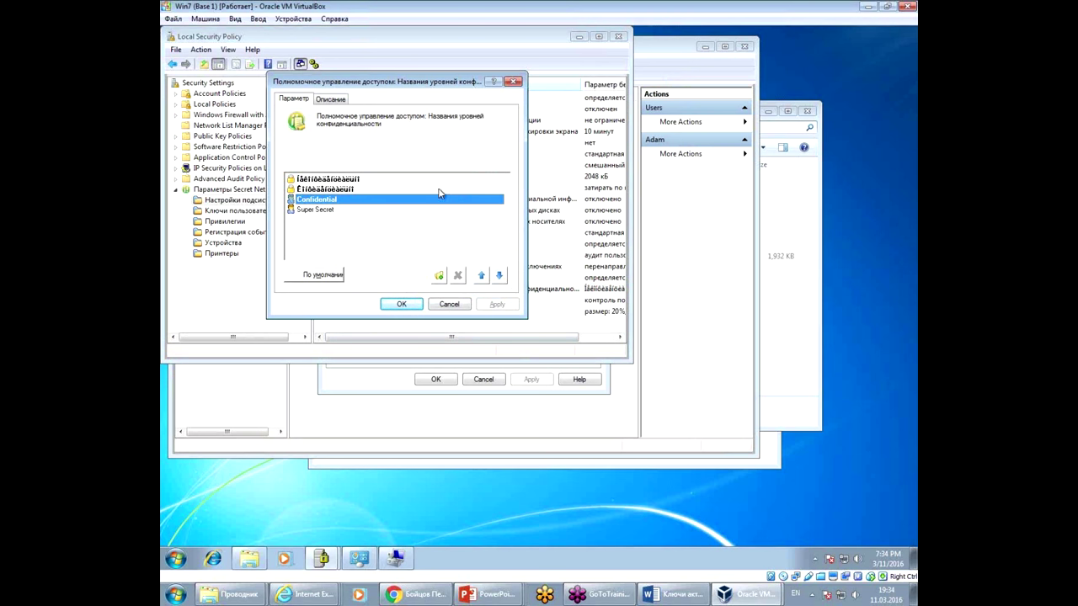
# - Review the level list and save the confidentiality level names with OK
pyautogui.click(308, 211)
pyautogui.click(309, 199)
pyautogui.click(309, 188)
pyautogui.click(312, 178)
pyautogui.click(313, 199)
pyautogui.click(316, 210)
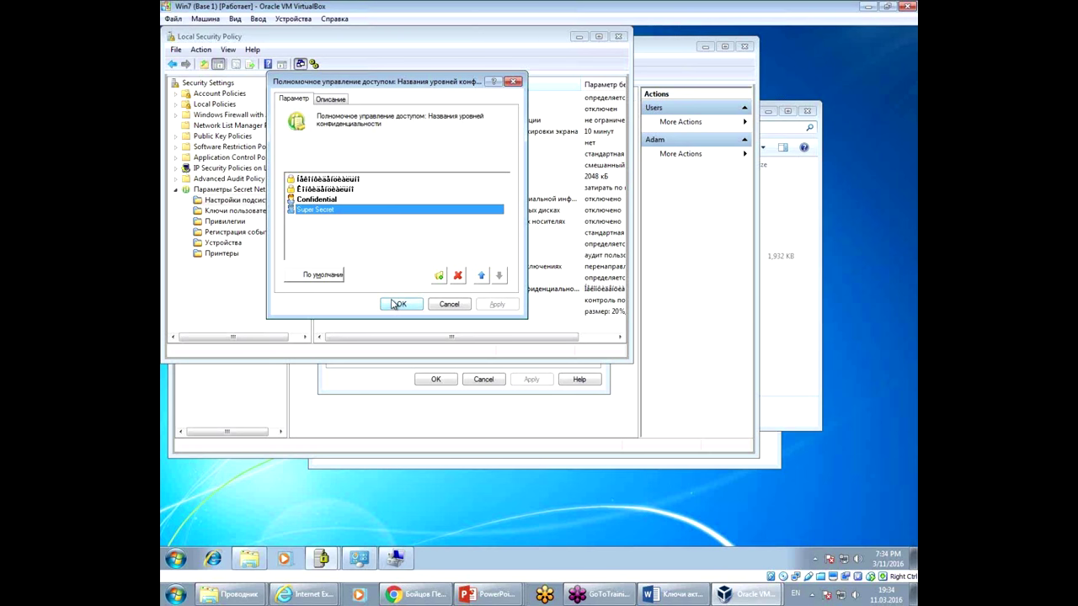
pyautogui.click(416, 308)
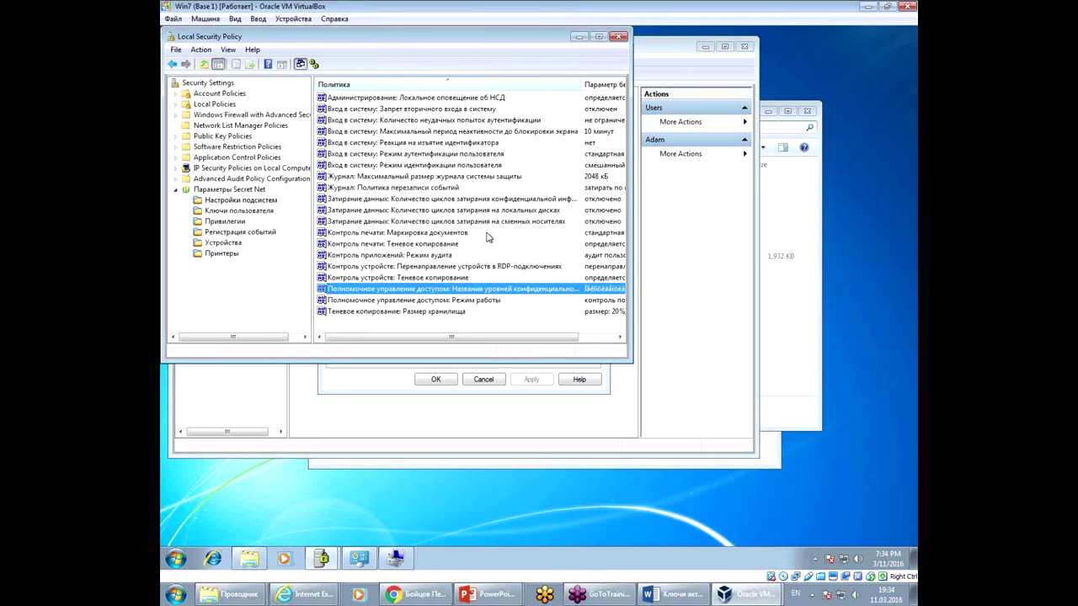
# - Review the Режим работы mandatory access policy properties and cancel without changes
pyautogui.click(399, 302)
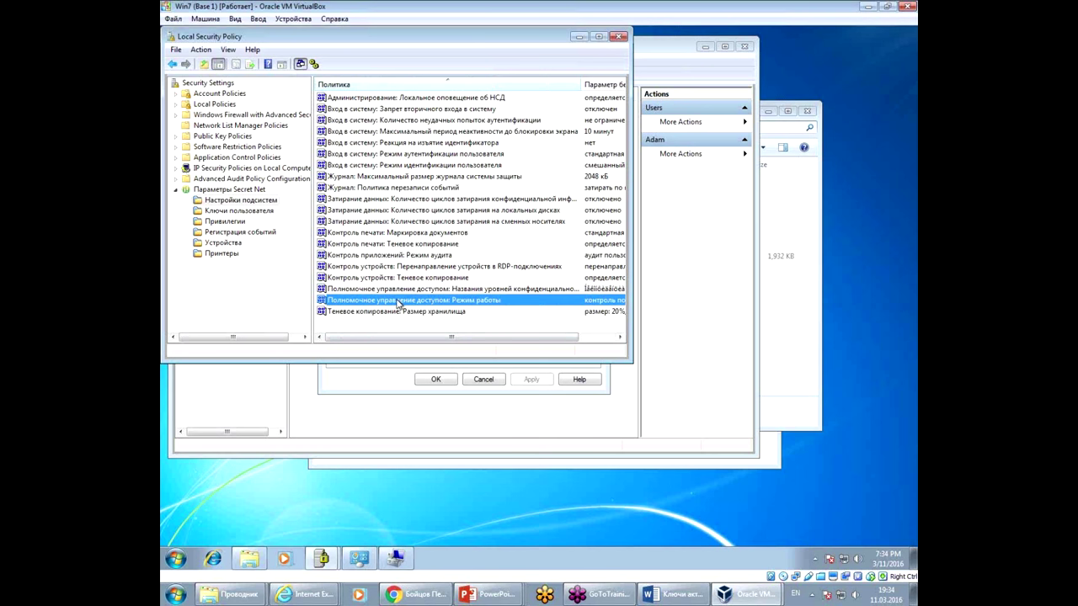
pyautogui.doubleClick(463, 302)
pyautogui.click(338, 197)
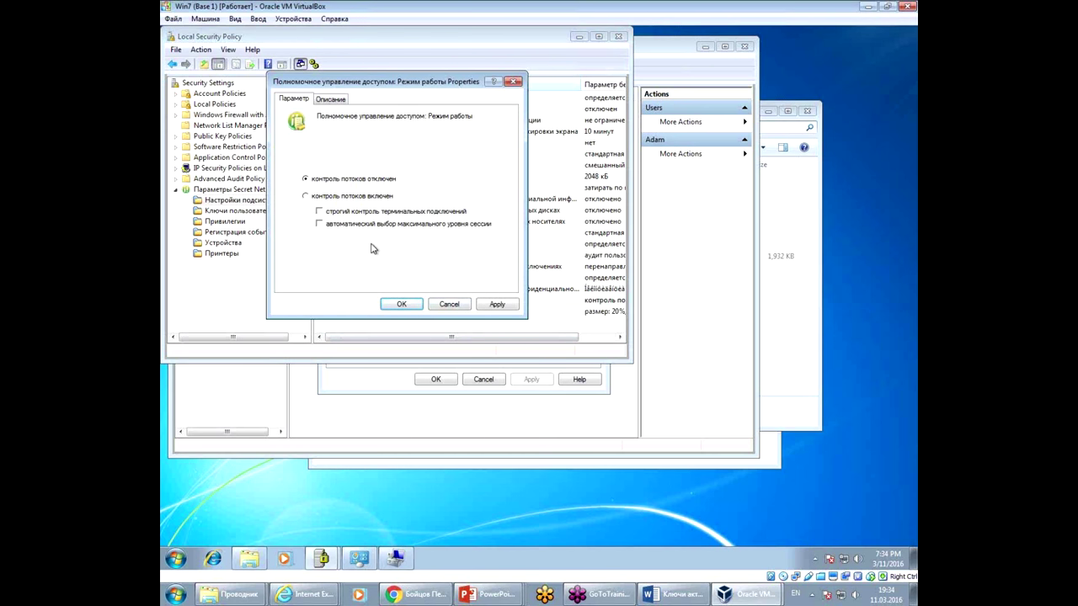
pyautogui.click(462, 307)
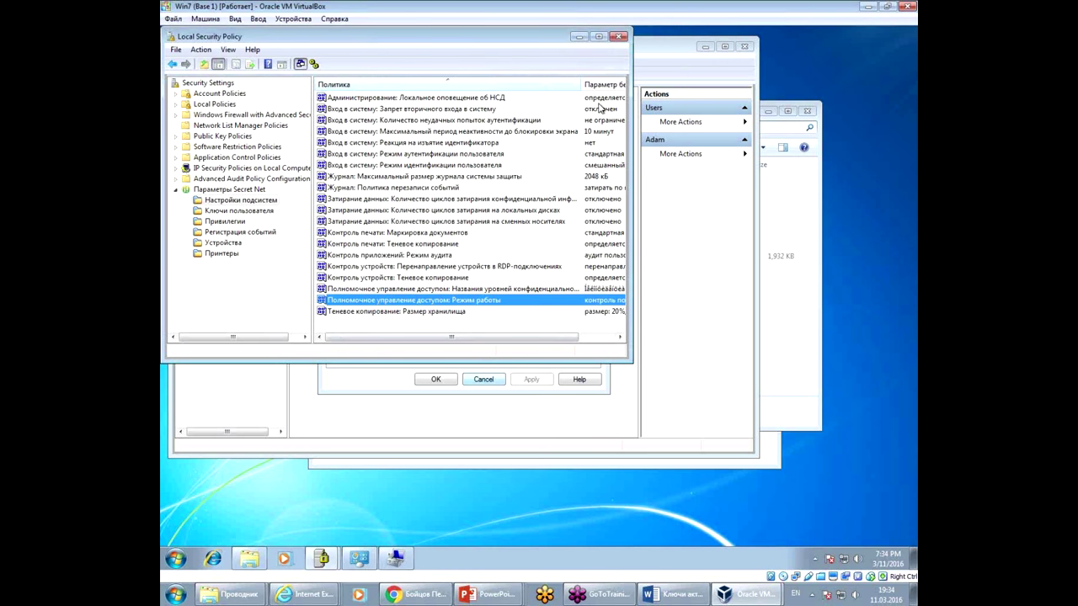
# - Close Local Security Policy, cancel the user's properties, and minimize Computer Management
pyautogui.click(619, 36)
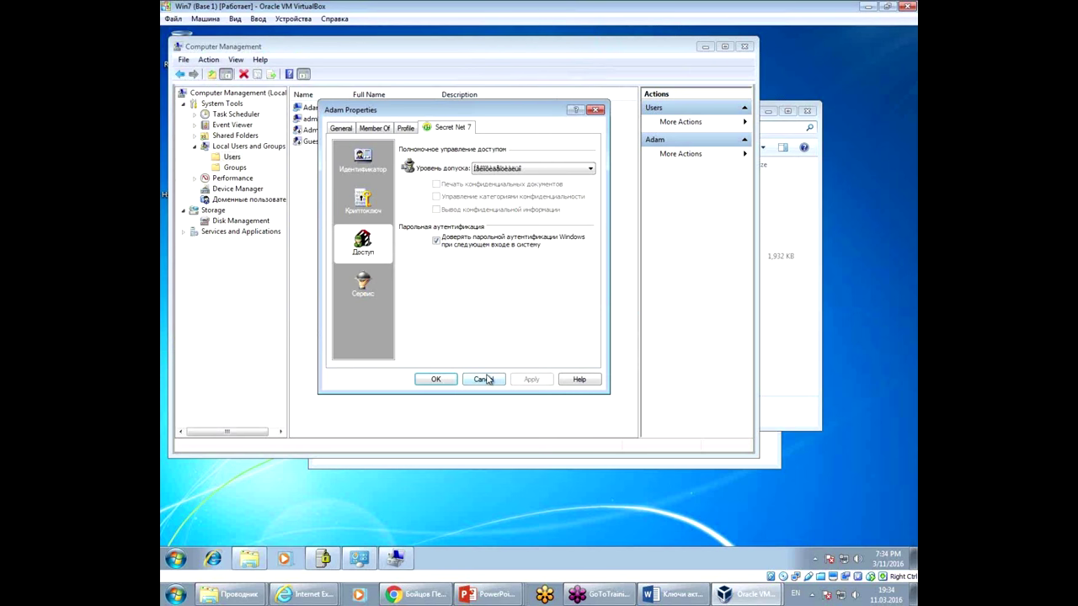
pyautogui.click(487, 380)
pyautogui.click(479, 304)
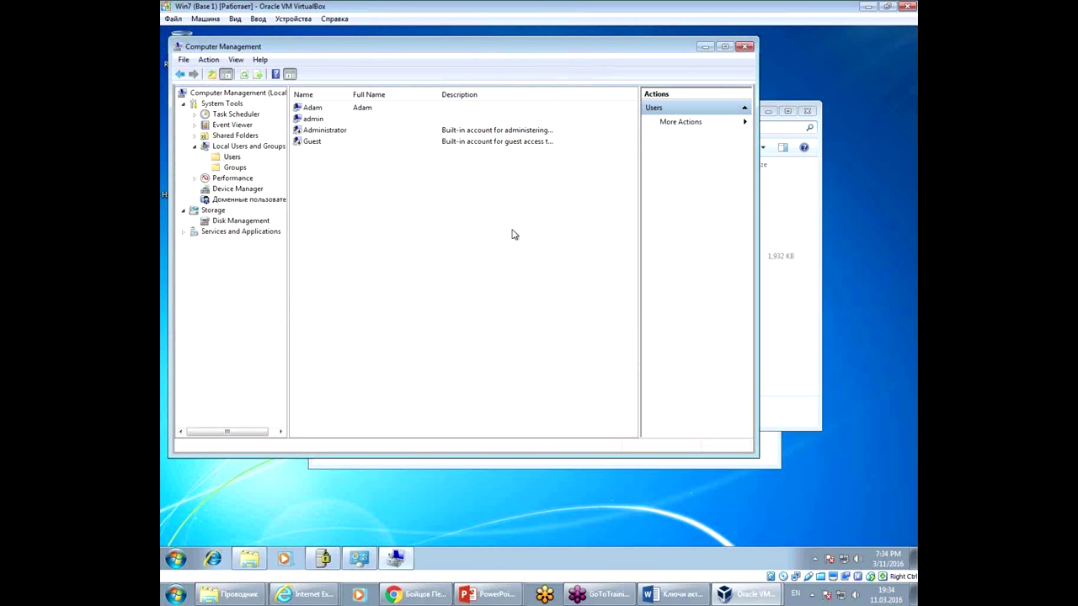
pyautogui.click(705, 47)
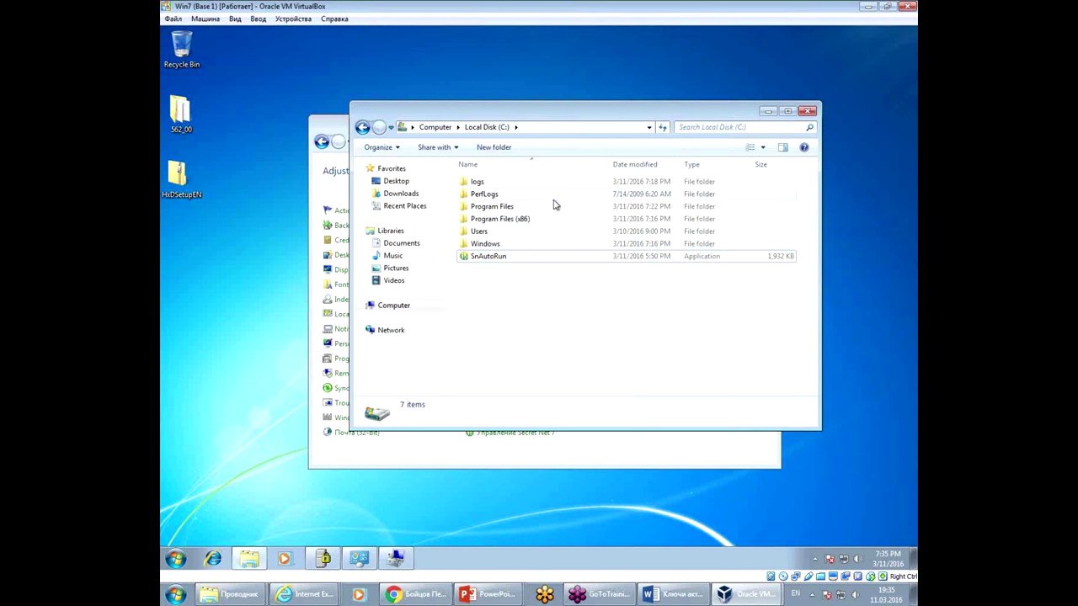
# - Minimize Explorer and shut down the Windows 7 virtual machine
pyautogui.click(514, 184)
pyautogui.click(499, 195)
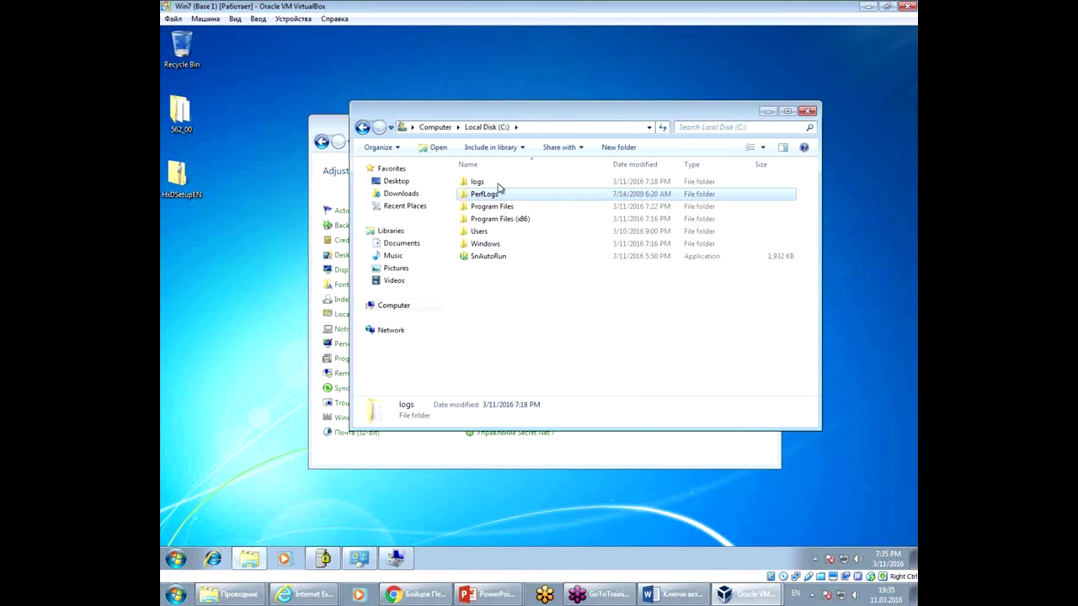
pyautogui.click(768, 112)
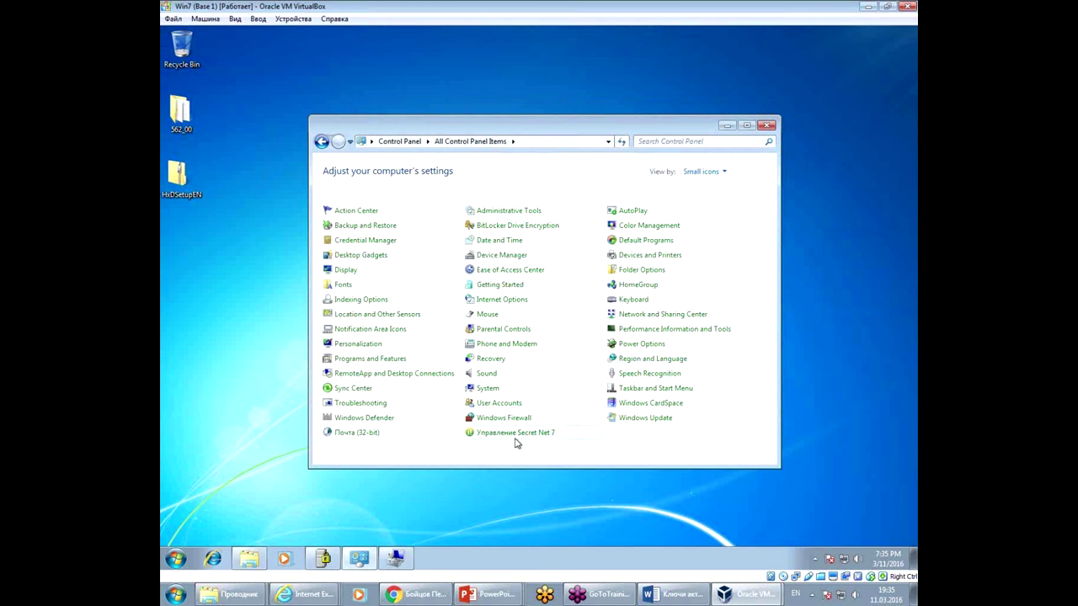
pyautogui.click(175, 425)
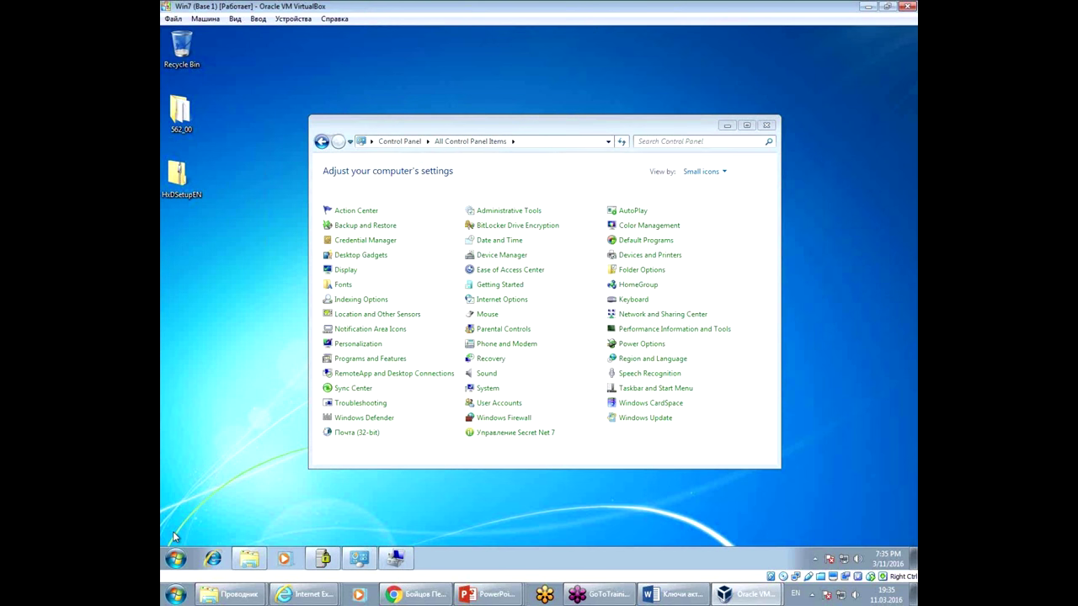
pyautogui.click(175, 558)
pyautogui.click(337, 529)
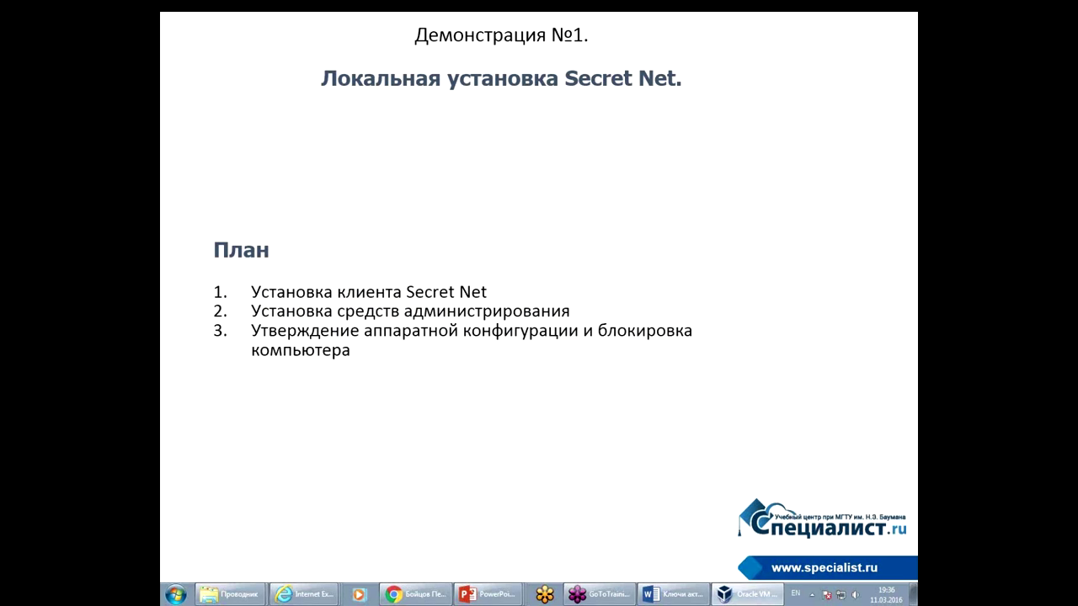
# - Remove the VBoxGuestAdditions.iso optical drive from Win7's storage, then start the machine
pyautogui.hotkey('alt', 'Tab')
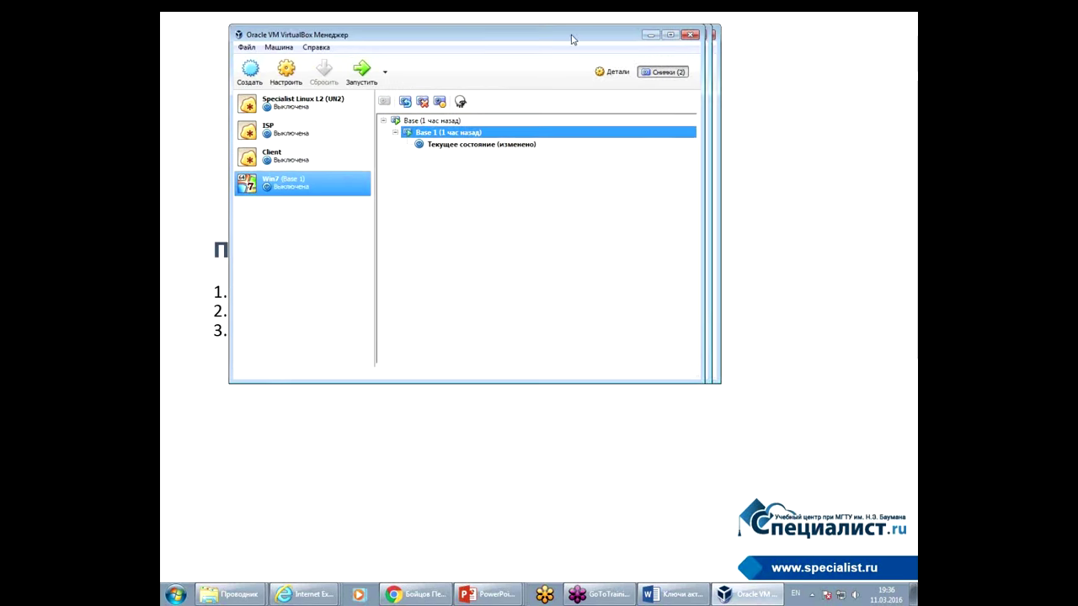
pyautogui.doubleClick(561, 48)
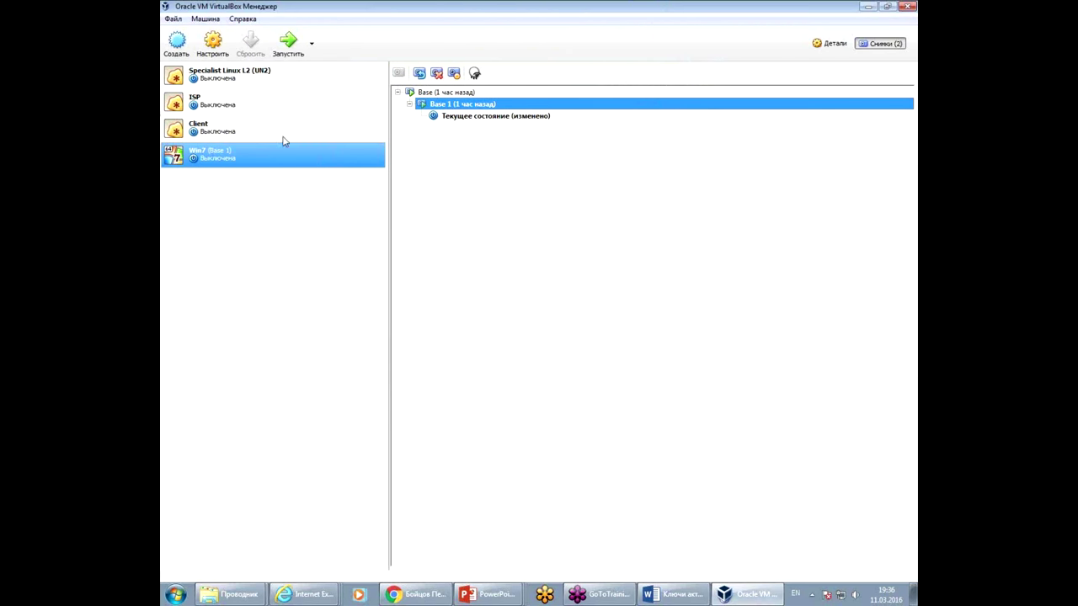
pyautogui.rightClick(207, 153)
pyautogui.click(241, 166)
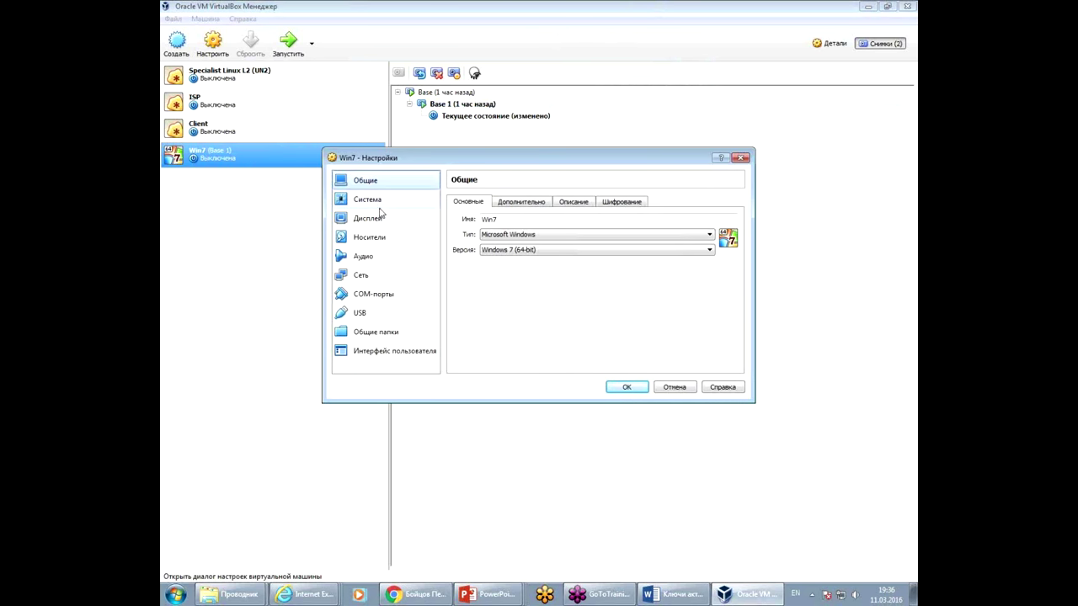
pyautogui.click(370, 242)
pyautogui.click(493, 230)
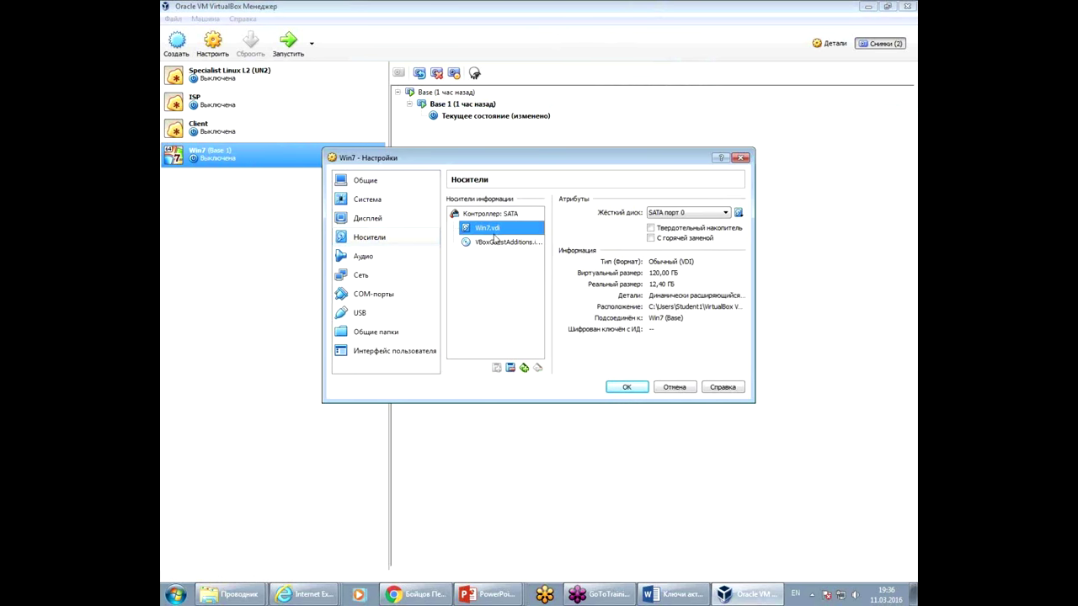
pyautogui.click(501, 242)
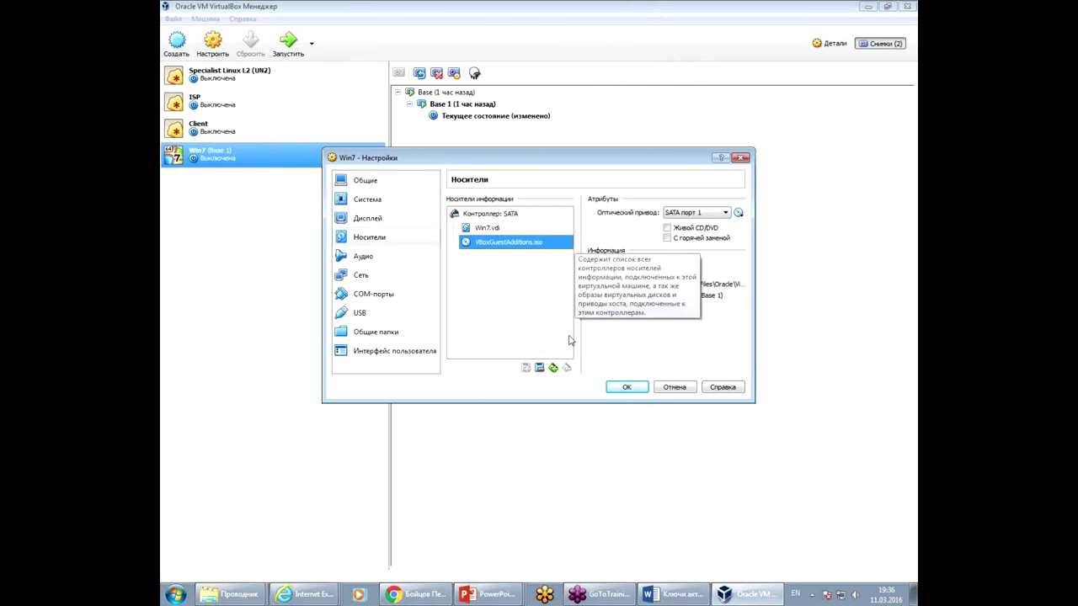
pyautogui.click(540, 368)
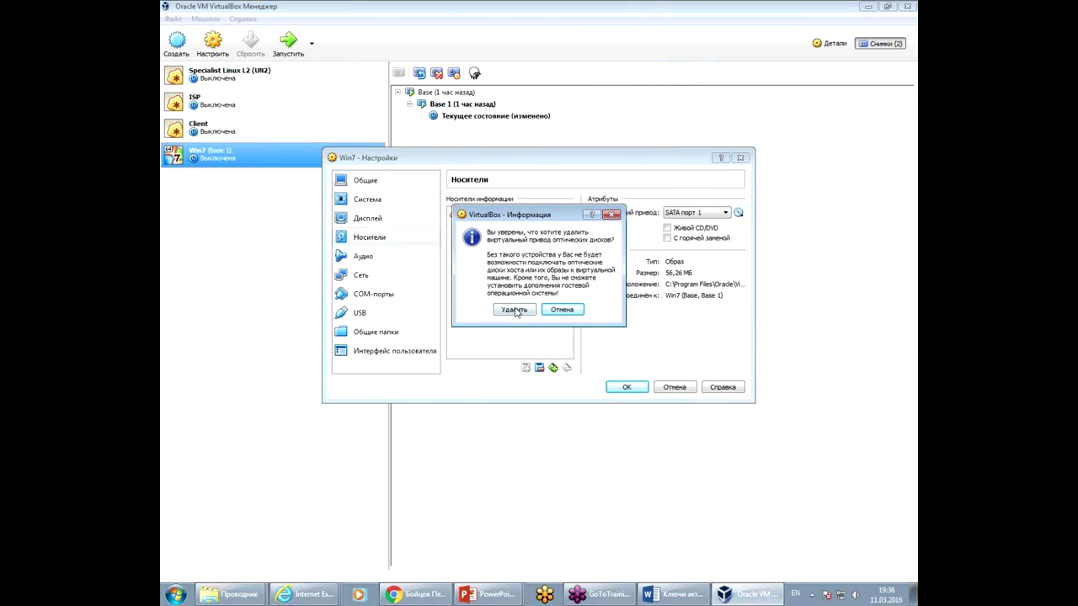
pyautogui.click(514, 310)
pyautogui.click(627, 388)
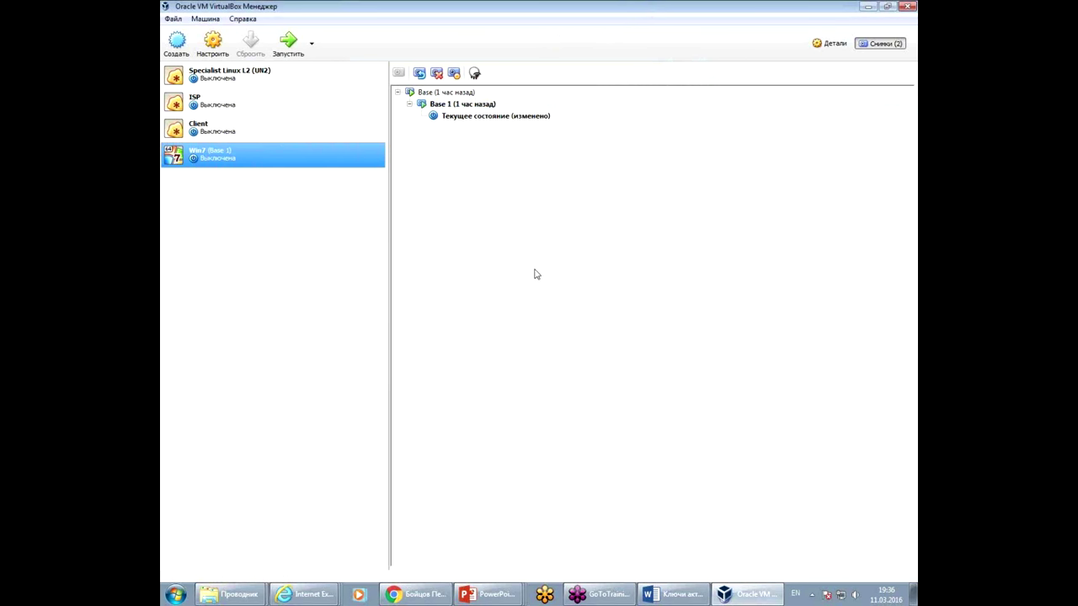
pyautogui.rightClick(257, 160)
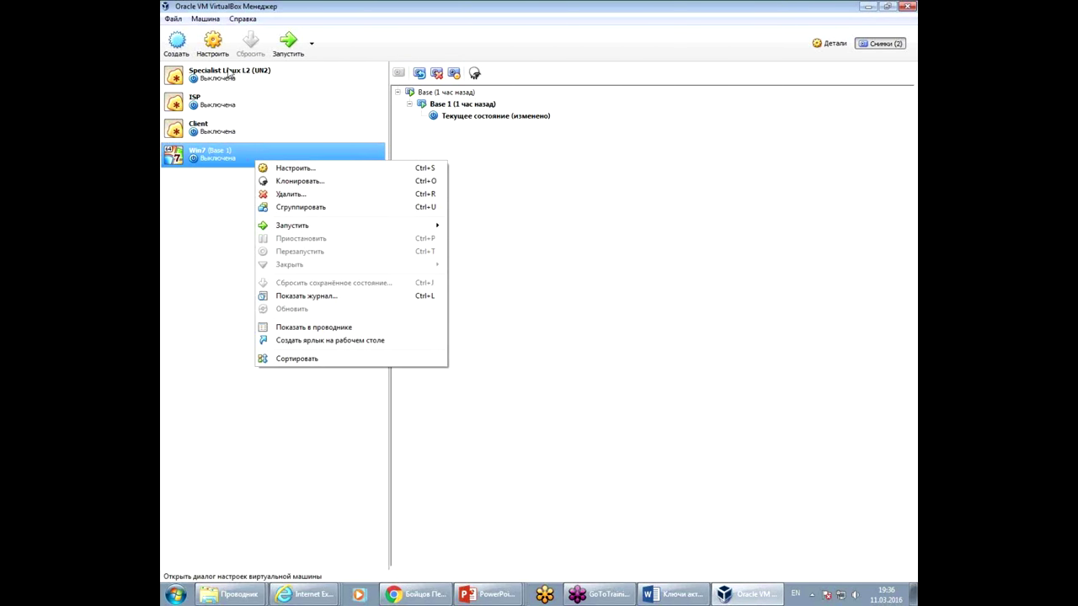
pyautogui.click(288, 42)
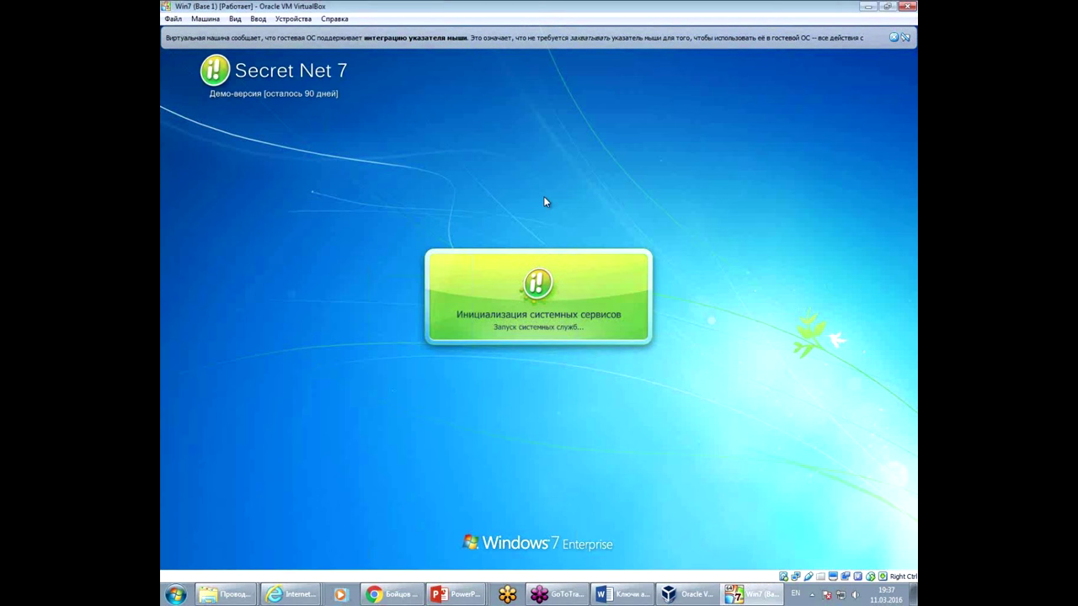
# - Dismiss the mouse integration notice and choose the user's logon tile, revealing the blocked-computer notice
pyautogui.click(894, 37)
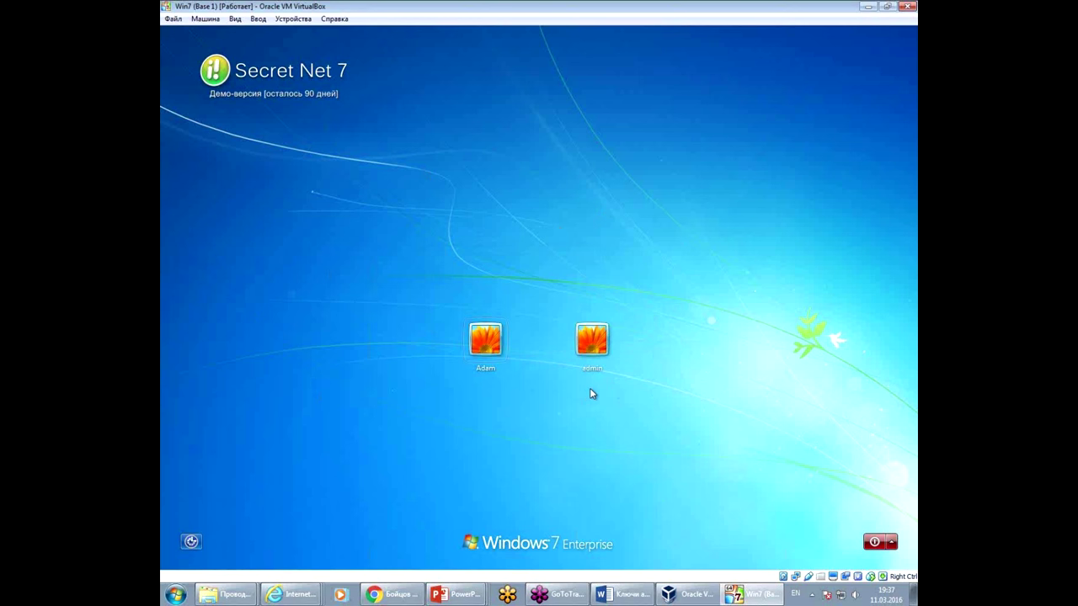
pyautogui.click(489, 345)
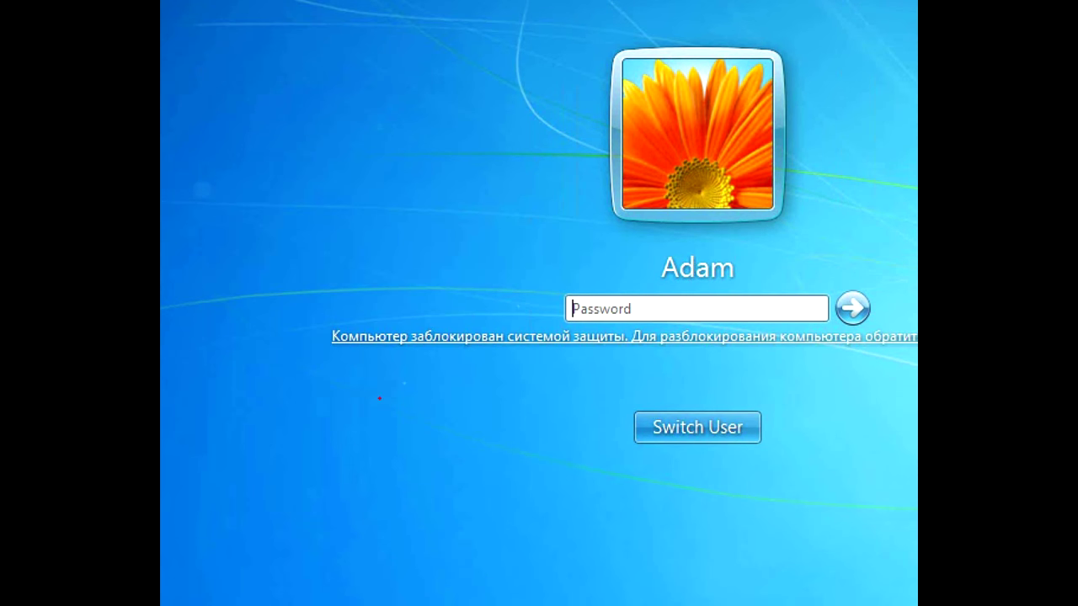
pyautogui.moveTo(325, 366); pyautogui.dragTo(614, 351)
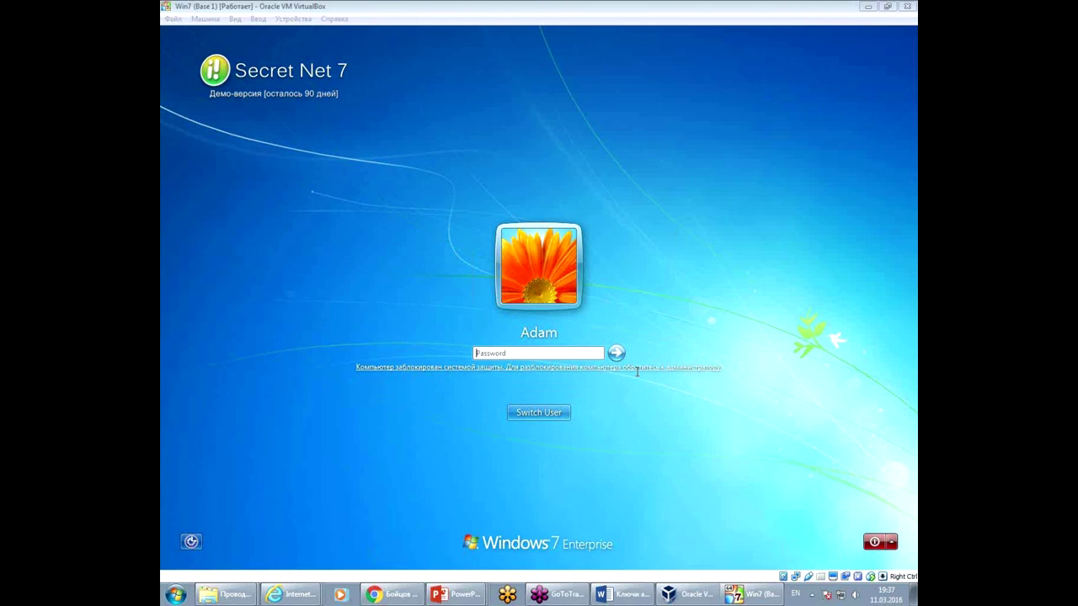
# - Submit Adam's password to reveal the hardware configuration violation lock notice
pyautogui.click(539, 352)
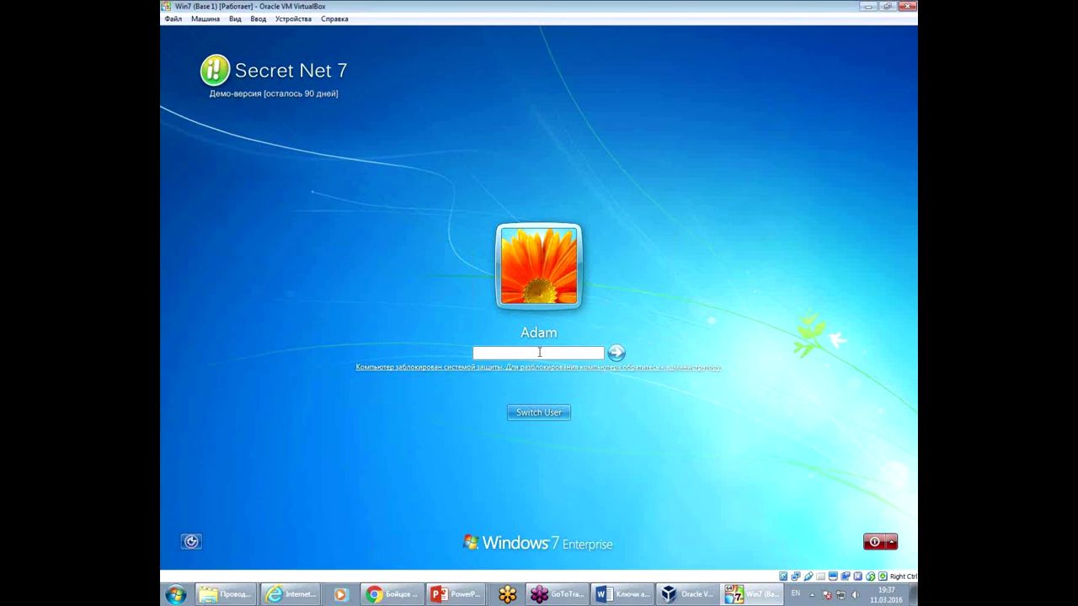
pyautogui.press('Return')
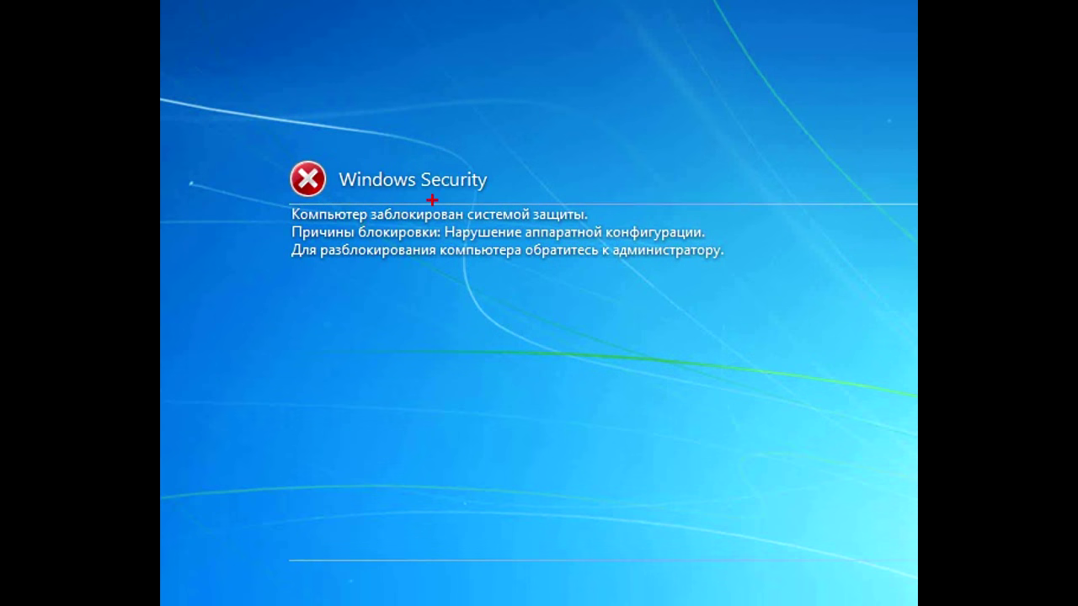
pyautogui.moveTo(418, 237); pyautogui.dragTo(722, 233)
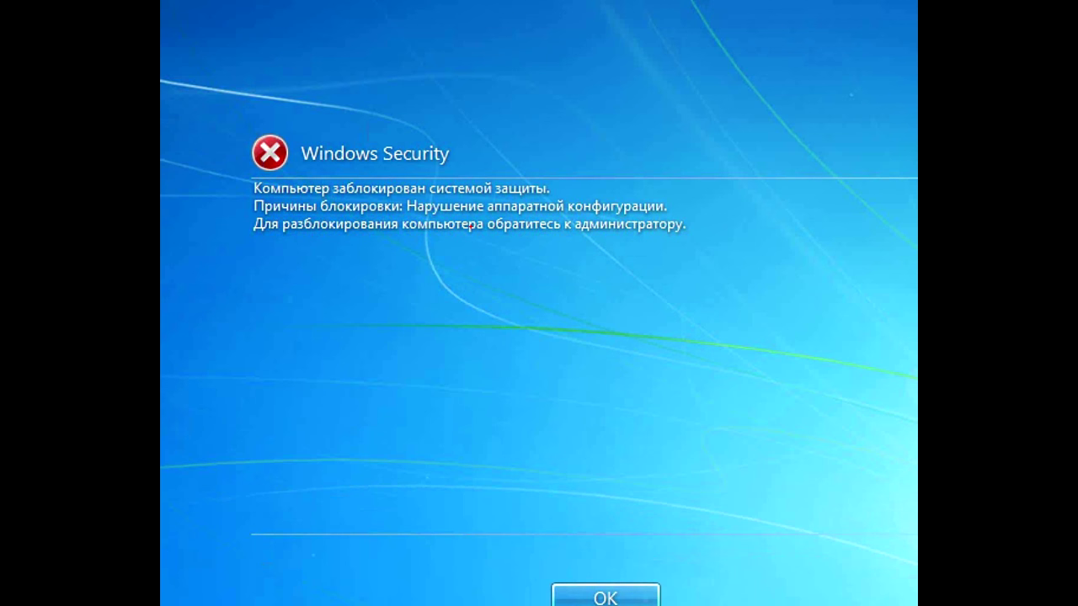
pyautogui.moveTo(401, 217); pyautogui.dragTo(659, 214)
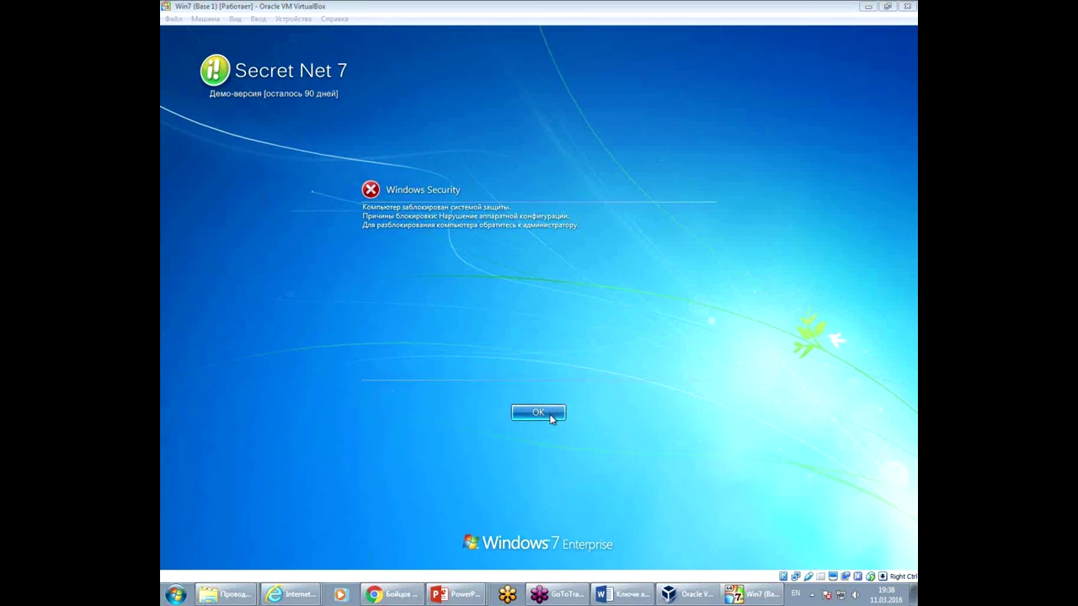
# - Dismiss the blocked-computer message and begin logging on as admin with the account password
pyautogui.click(606, 597)
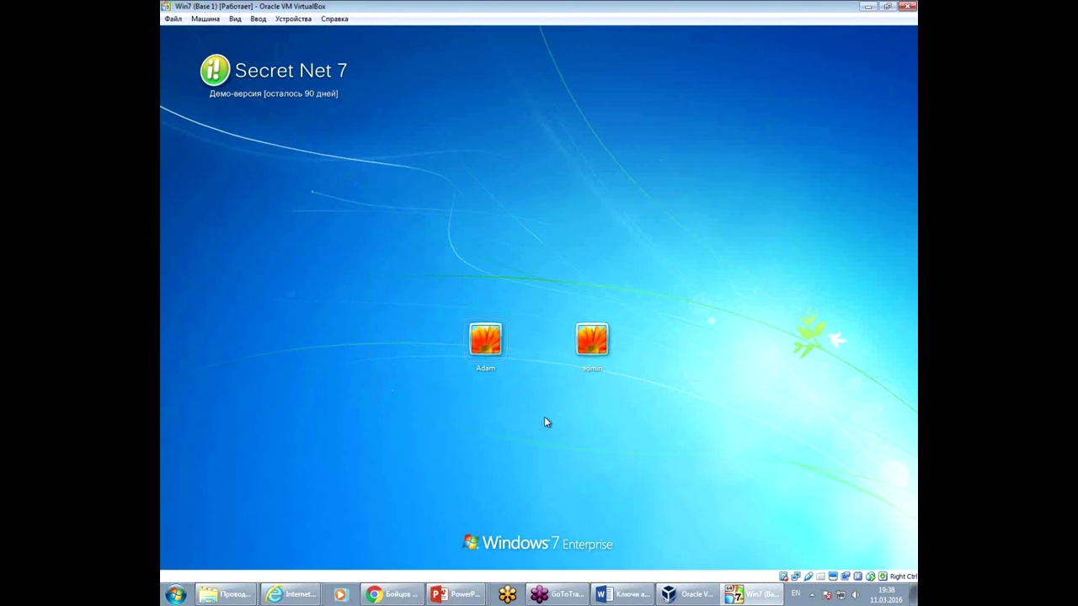
pyautogui.click(598, 346)
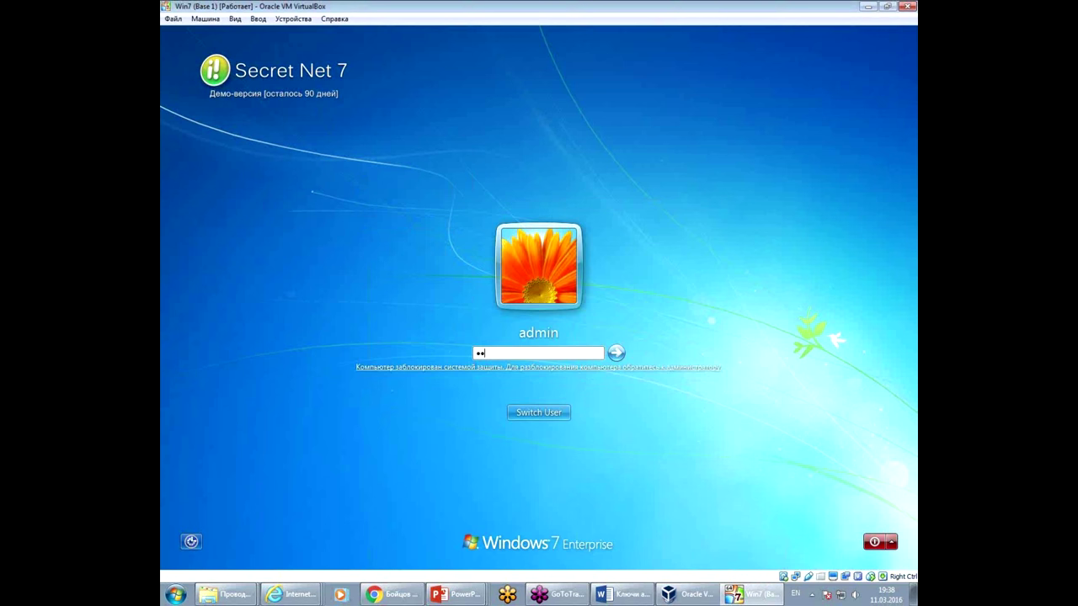
pyautogui.press('Return')
pyautogui.press('Return')
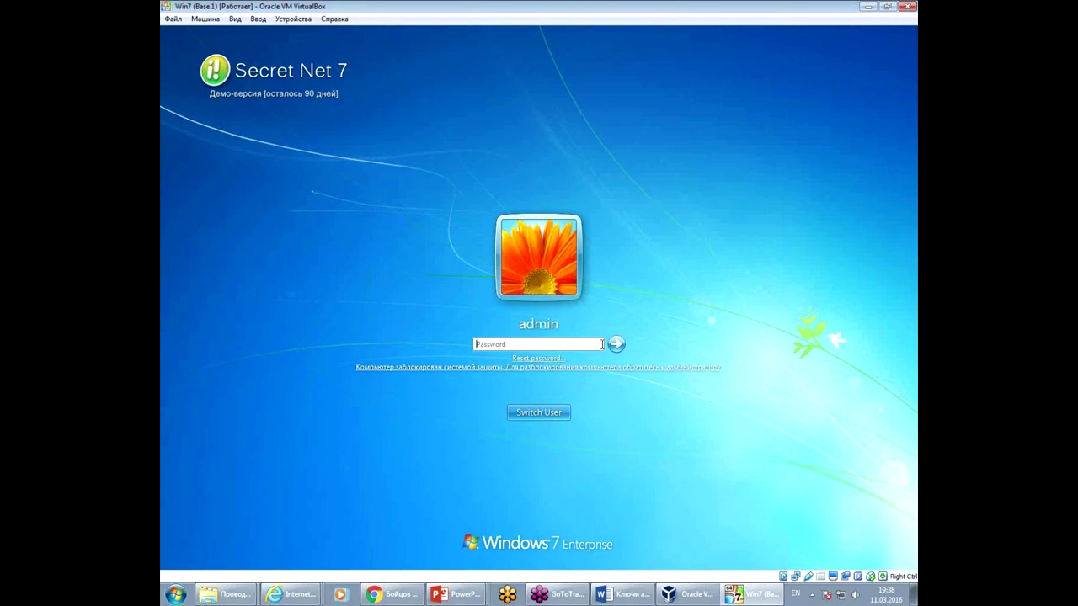
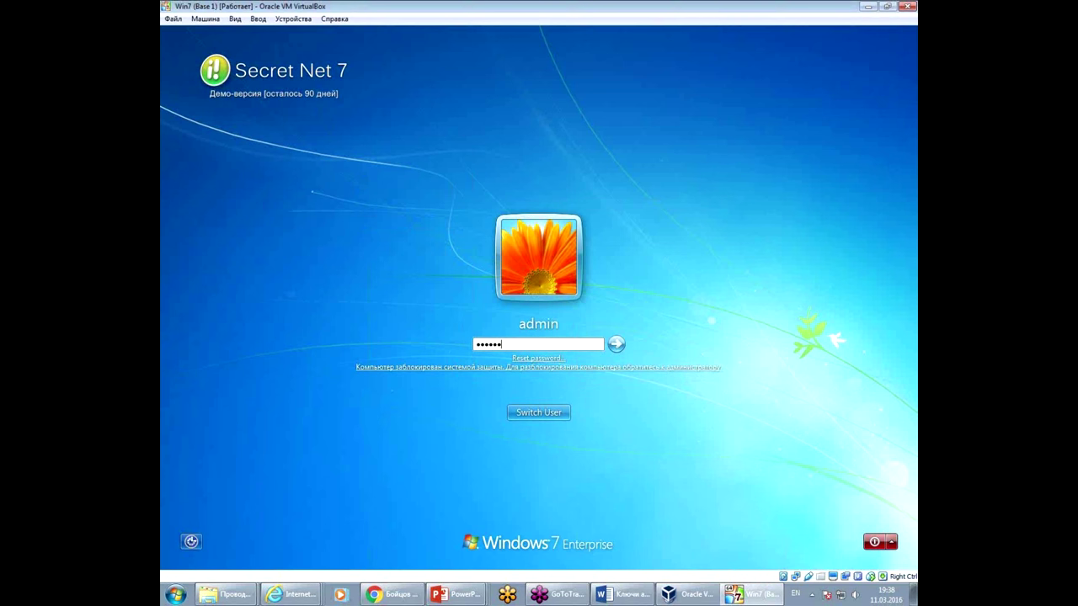
# - Log in with the administrator password and confirm unblocking the workstation in the Внимание dialog
pyautogui.press('Return')
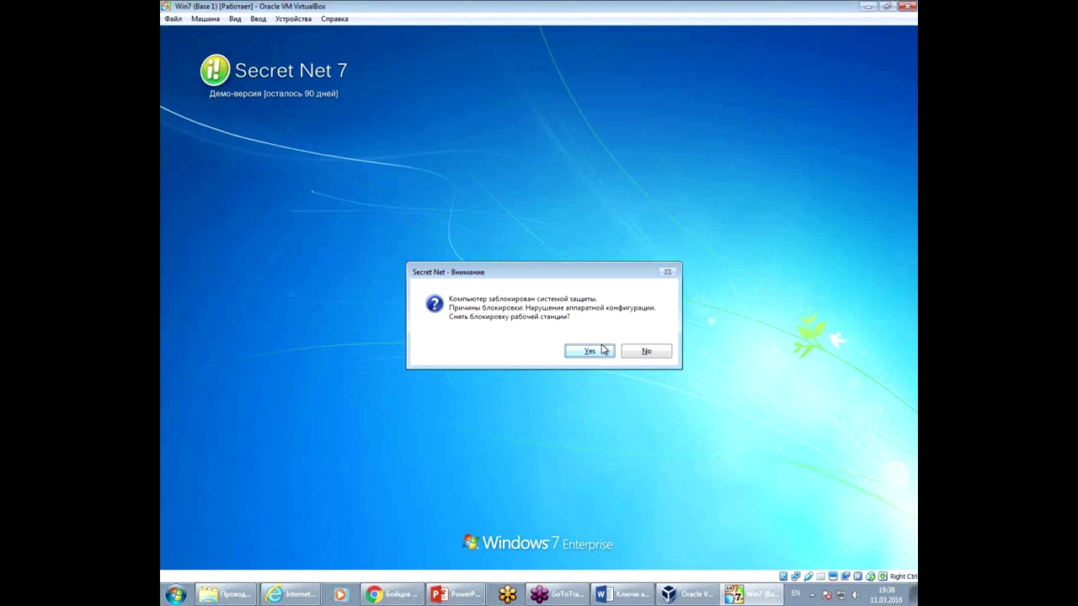
pyautogui.click(593, 352)
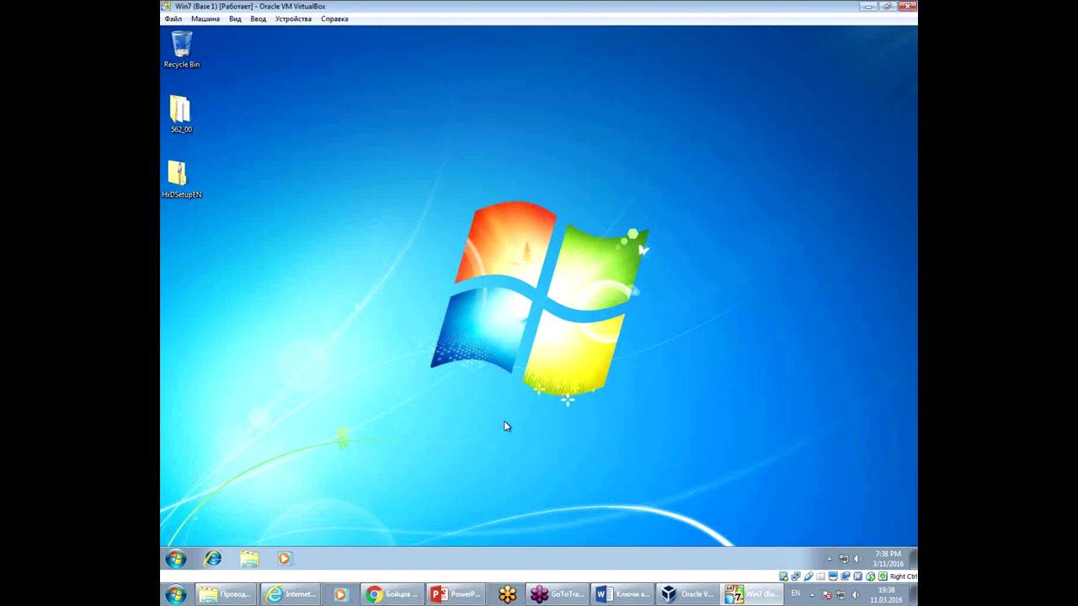
# - Launch Журналы from the Код безопасности program group and approve the UAC elevation prompt
pyautogui.click(176, 559)
pyautogui.click(215, 507)
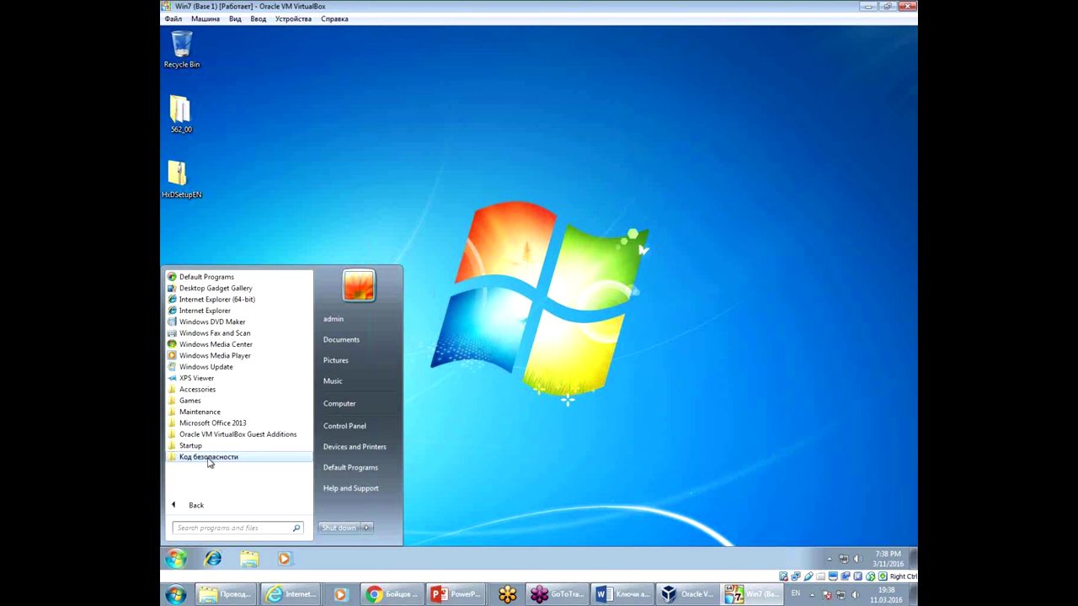
pyautogui.click(212, 458)
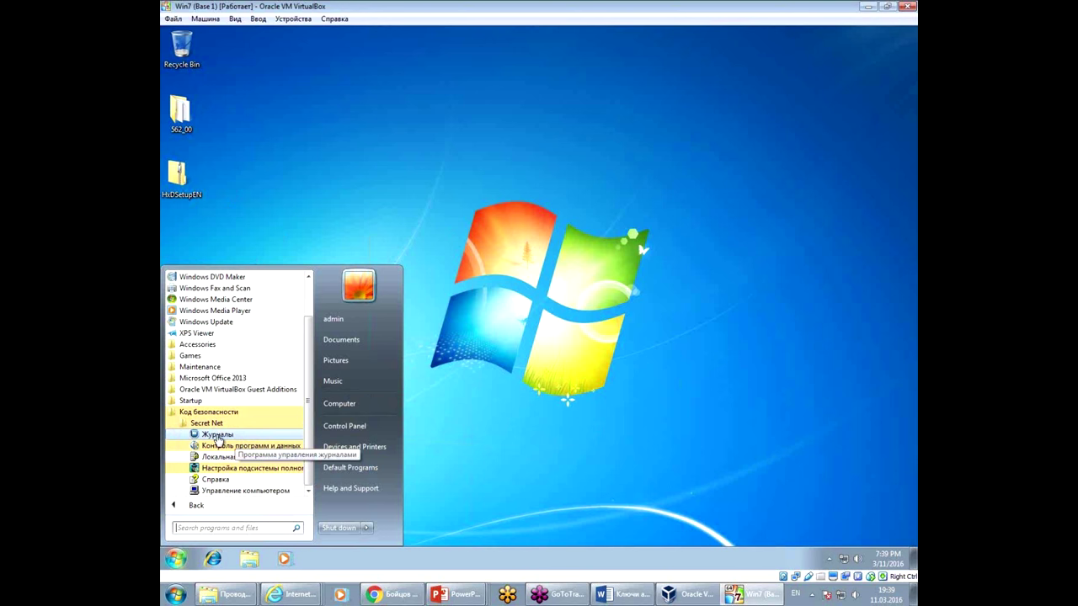
pyautogui.click(217, 436)
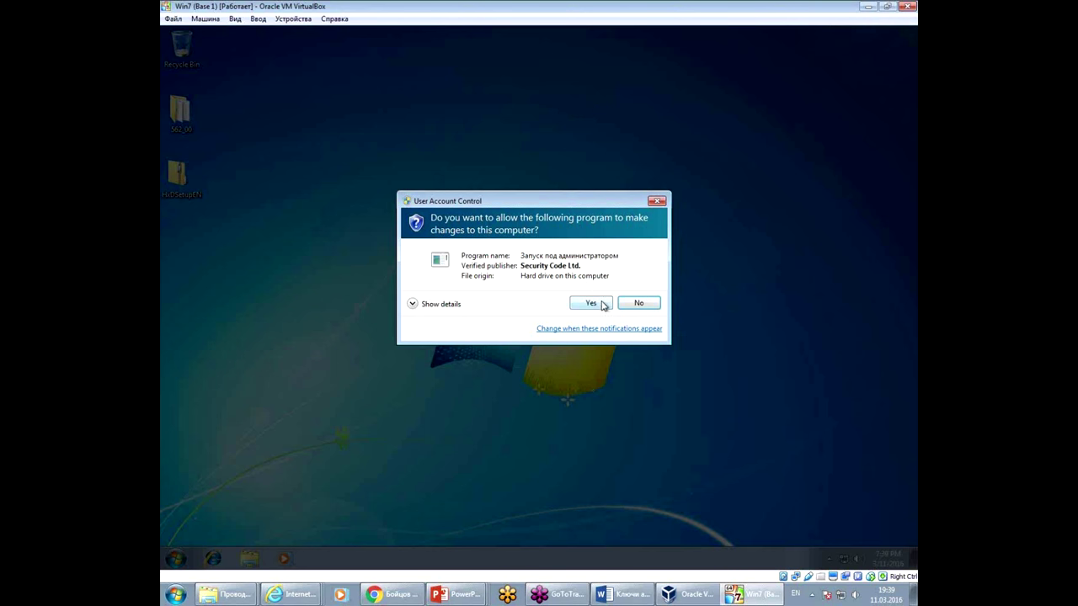
pyautogui.click(602, 302)
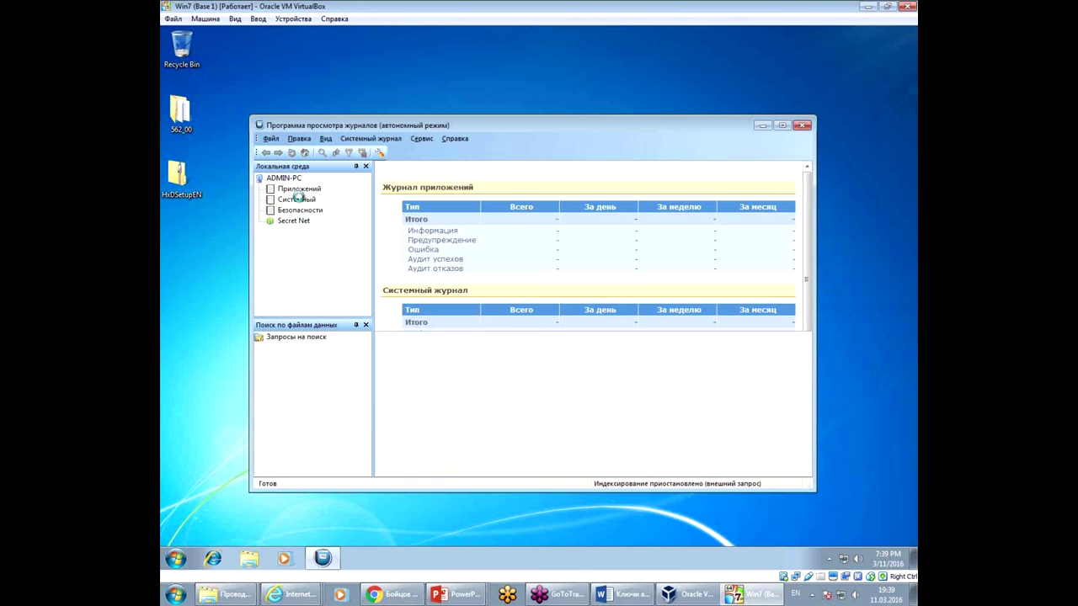
# - Switch to the Secret Net log, maximize the viewer, and inspect the 1017 and 1201 events
pyautogui.click(300, 200)
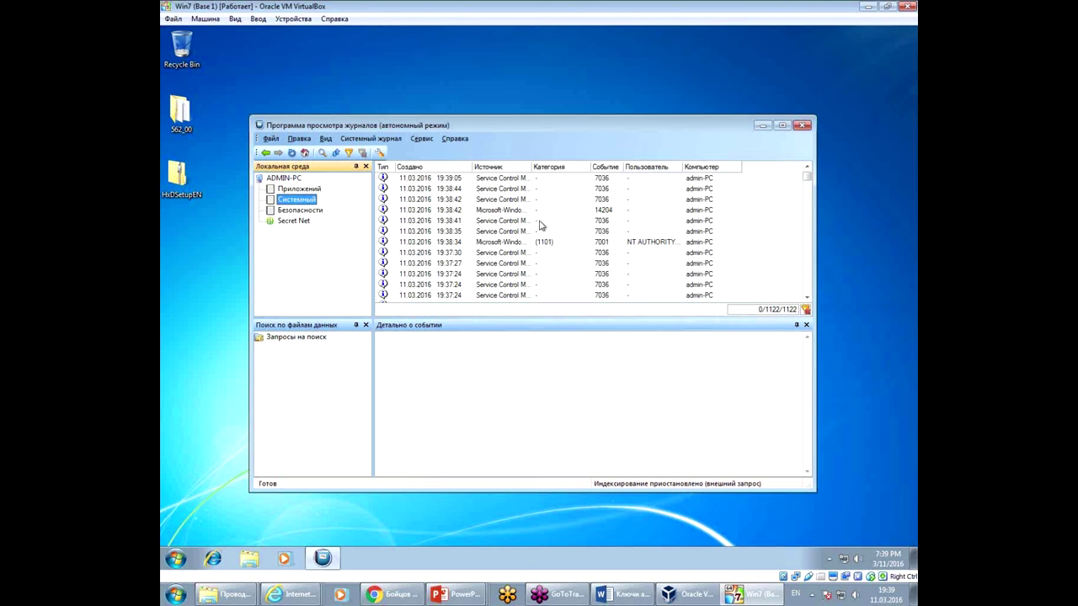
pyautogui.click(293, 221)
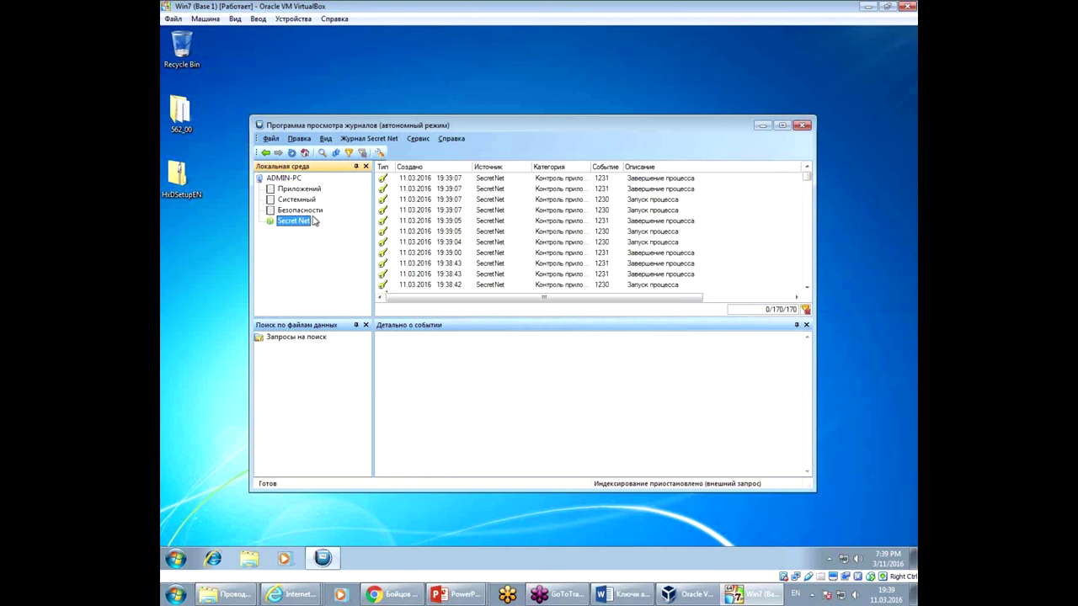
pyautogui.doubleClick(570, 131)
pyautogui.click(533, 171)
pyautogui.scroll(-1, 532, 173)
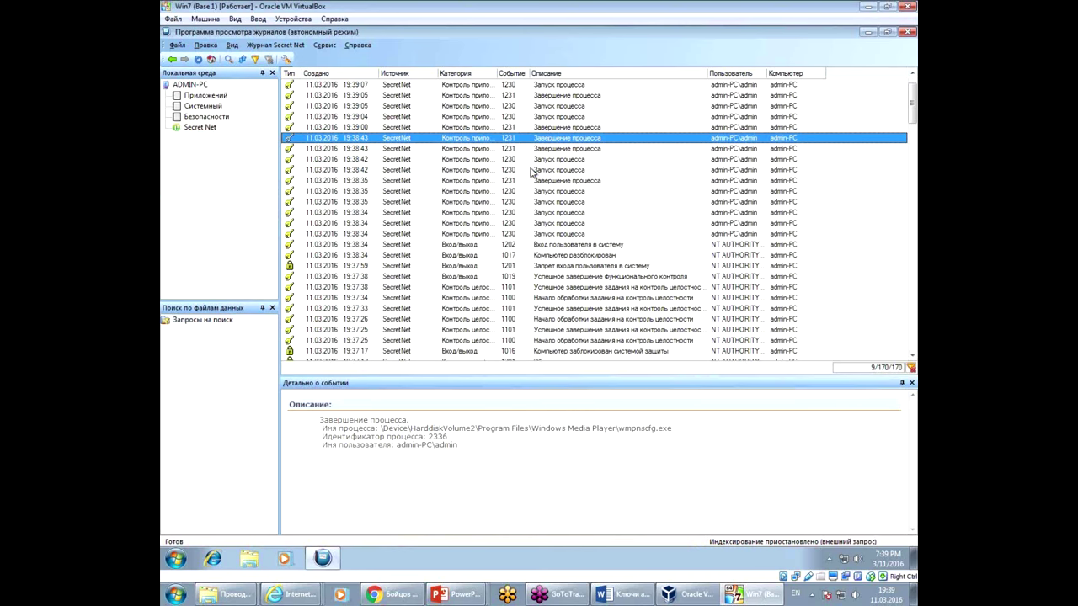
pyautogui.click(469, 256)
pyautogui.click(461, 267)
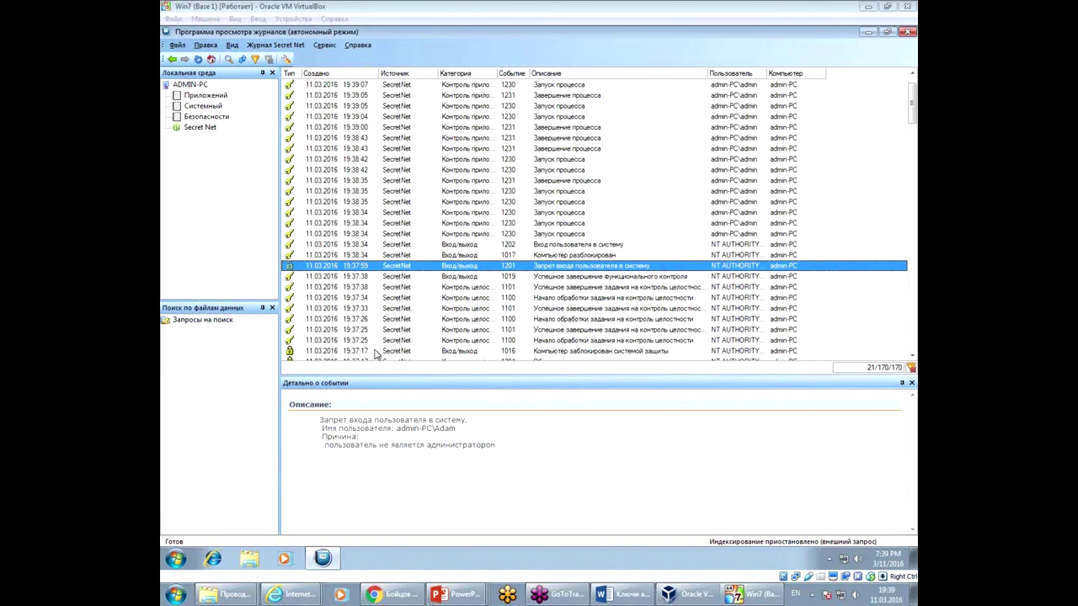
# - Inspect the 1016 blocking, 1293 device-removed and 1101 integrity events, then open event filter settings
pyautogui.click(255, 452)
pyautogui.scroll(-1, 379, 353)
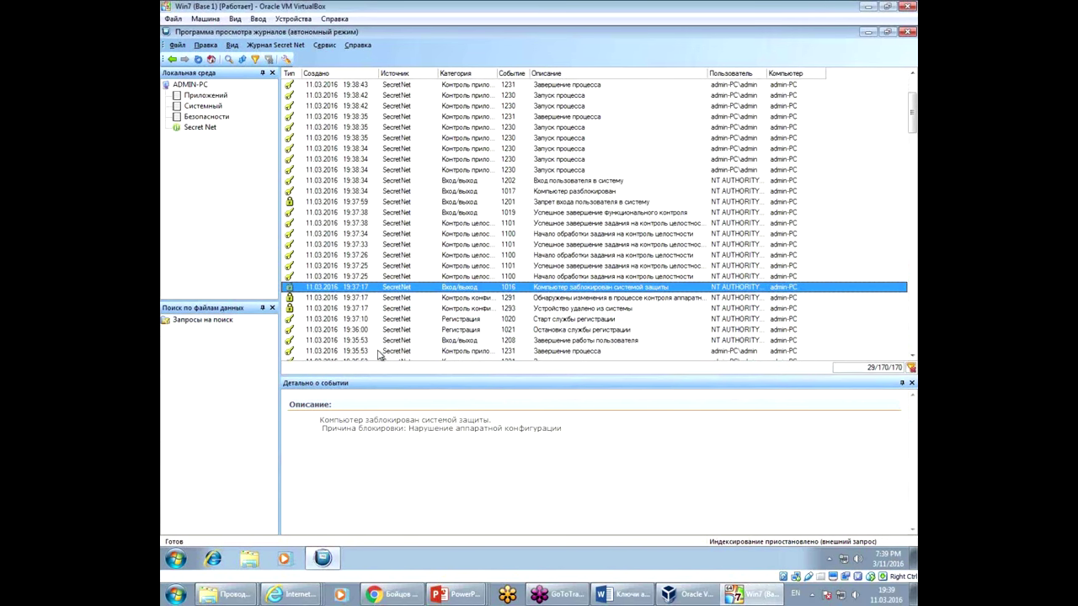
pyautogui.click(411, 310)
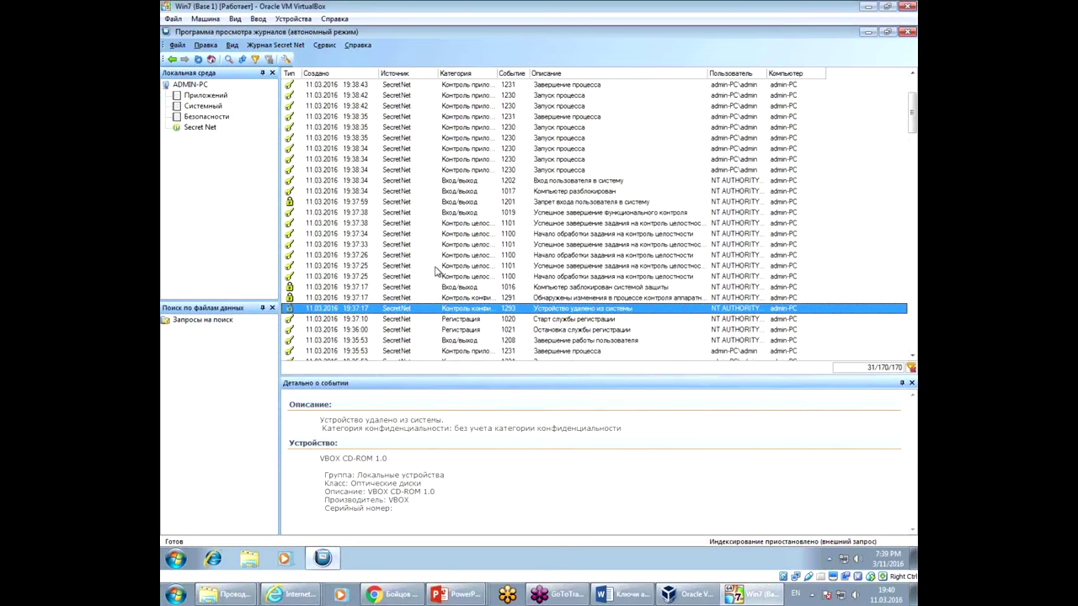
pyautogui.click(436, 265)
pyautogui.click(283, 46)
pyautogui.moveTo(358, 44)
pyautogui.click(255, 59)
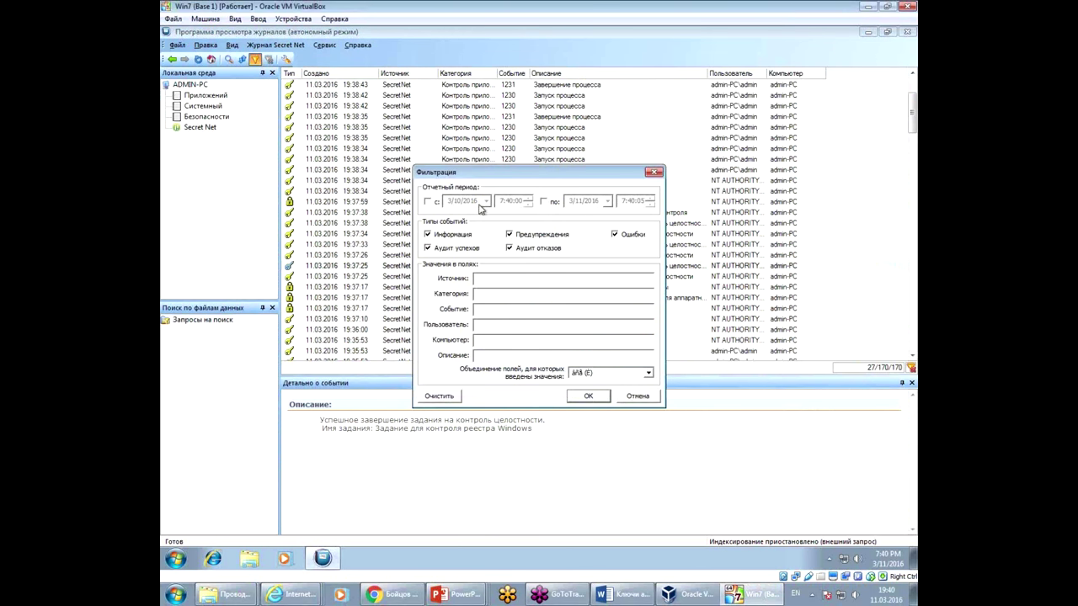
# - Cancel filtering and set Раскраска по категориям to Да for the Secret Net log
pyautogui.click(636, 396)
pyautogui.click(324, 44)
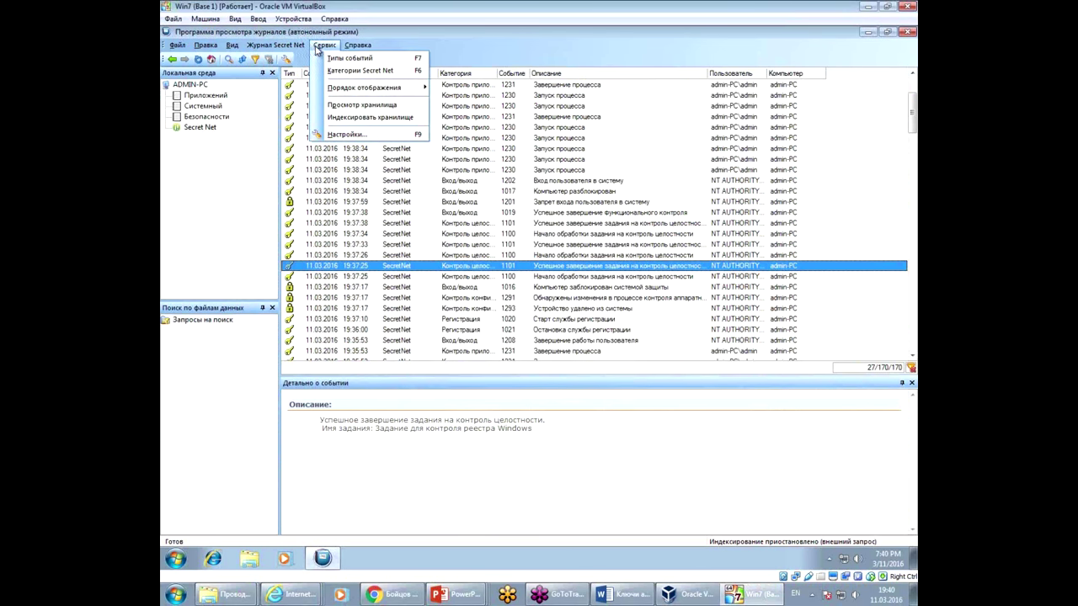
pyautogui.click(348, 135)
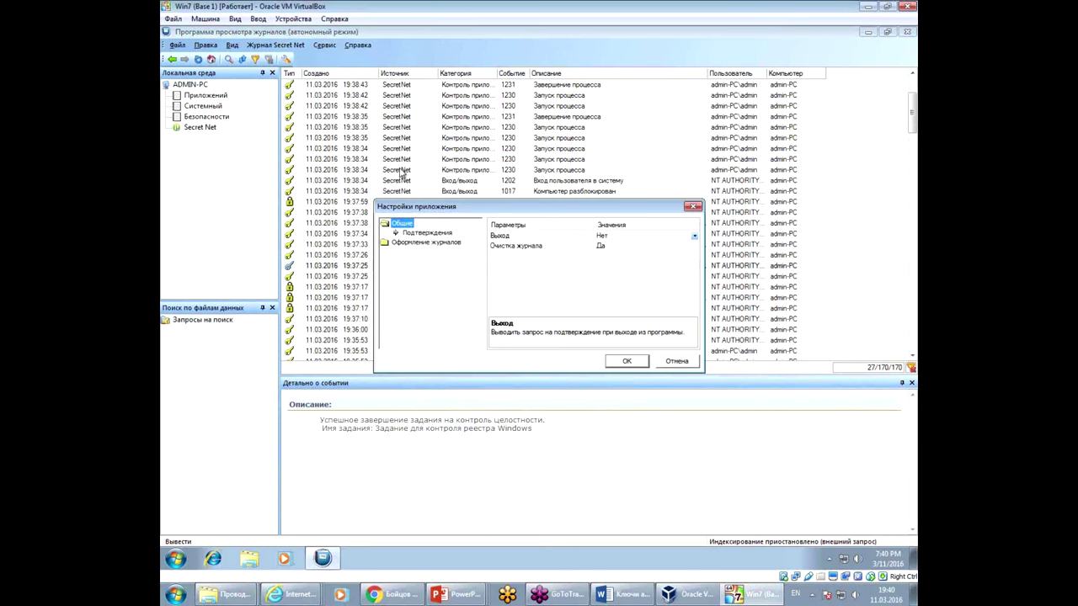
pyautogui.click(415, 244)
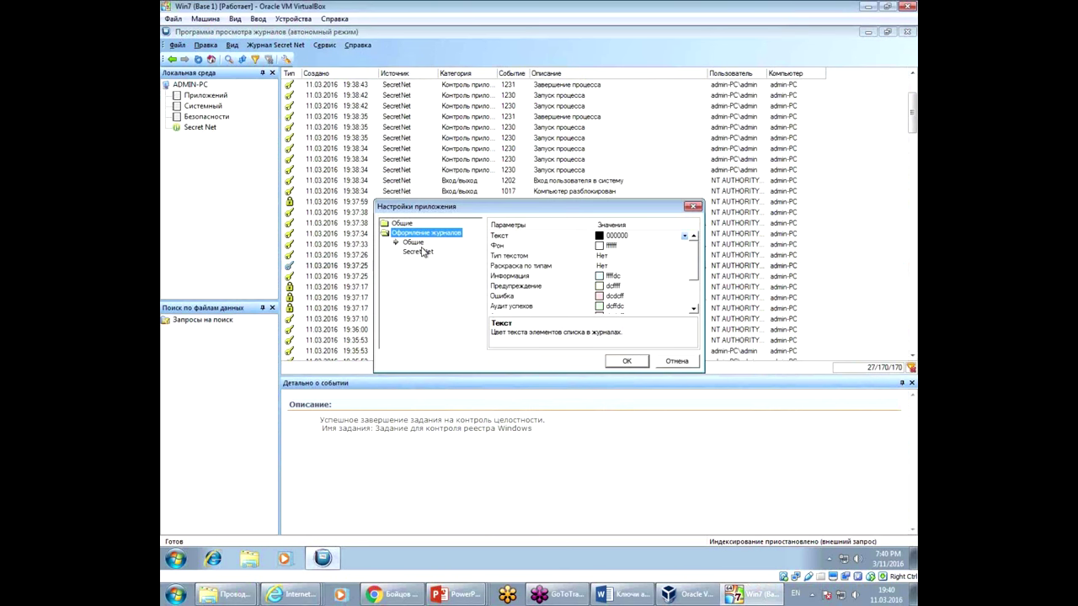
pyautogui.click(420, 252)
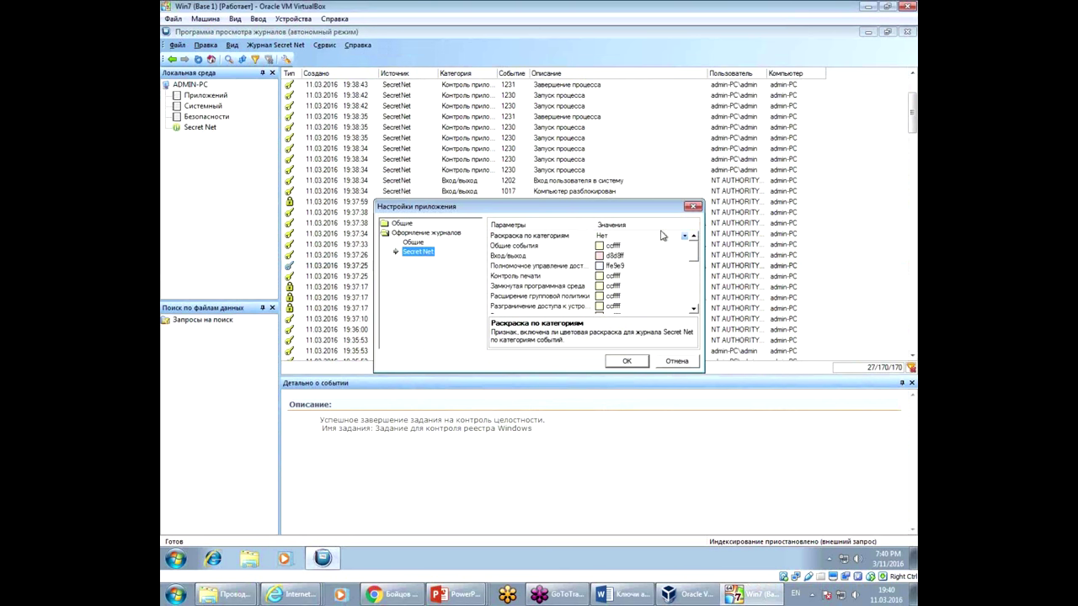
pyautogui.click(686, 237)
pyautogui.click(635, 246)
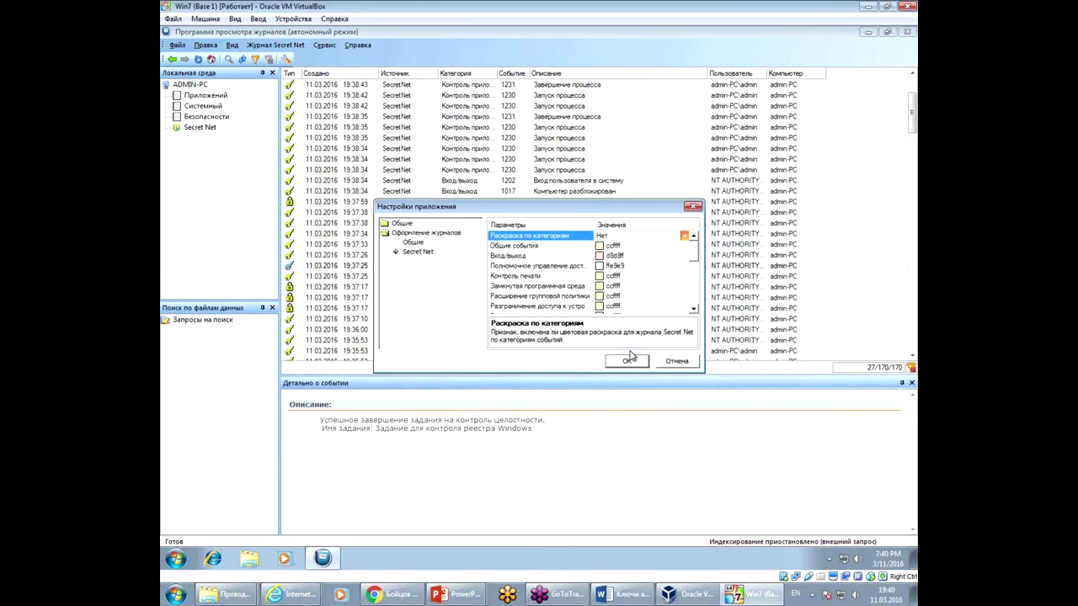
pyautogui.click(627, 360)
# - Review the 1202 login, 1208 logoff, 1201 denied-login and process launch events, then minimize the VM
pyautogui.click(544, 181)
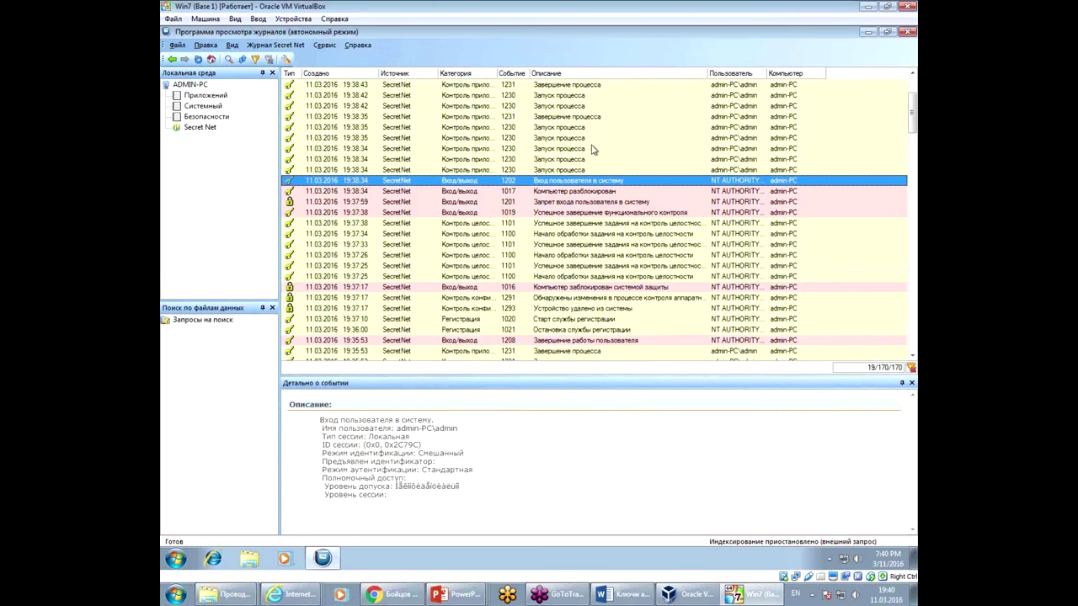
pyautogui.click(592, 148)
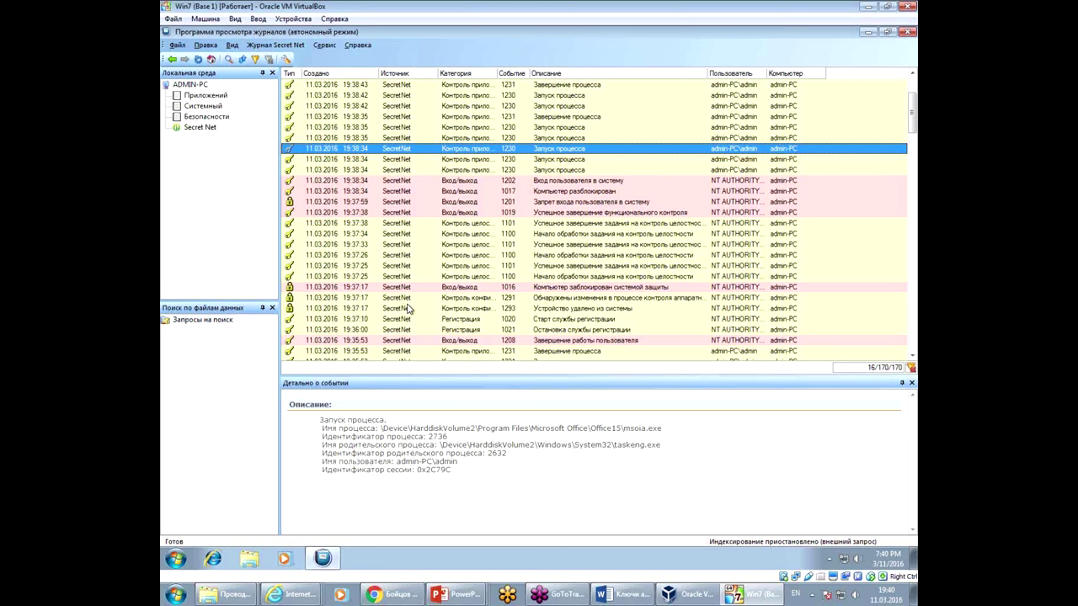
pyautogui.click(584, 343)
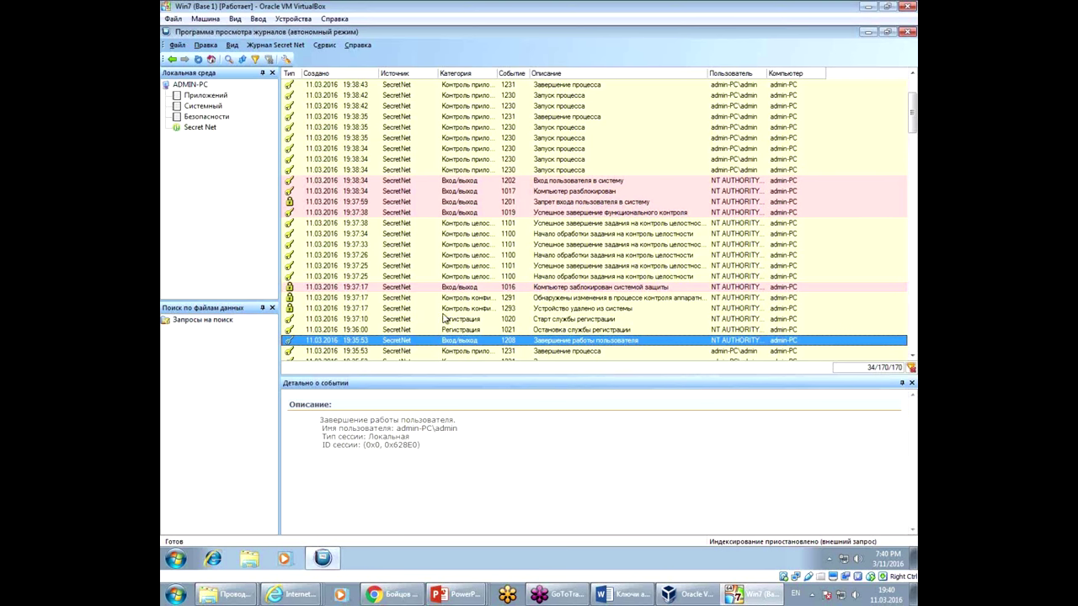
pyautogui.click(482, 203)
pyautogui.click(493, 182)
pyautogui.click(498, 204)
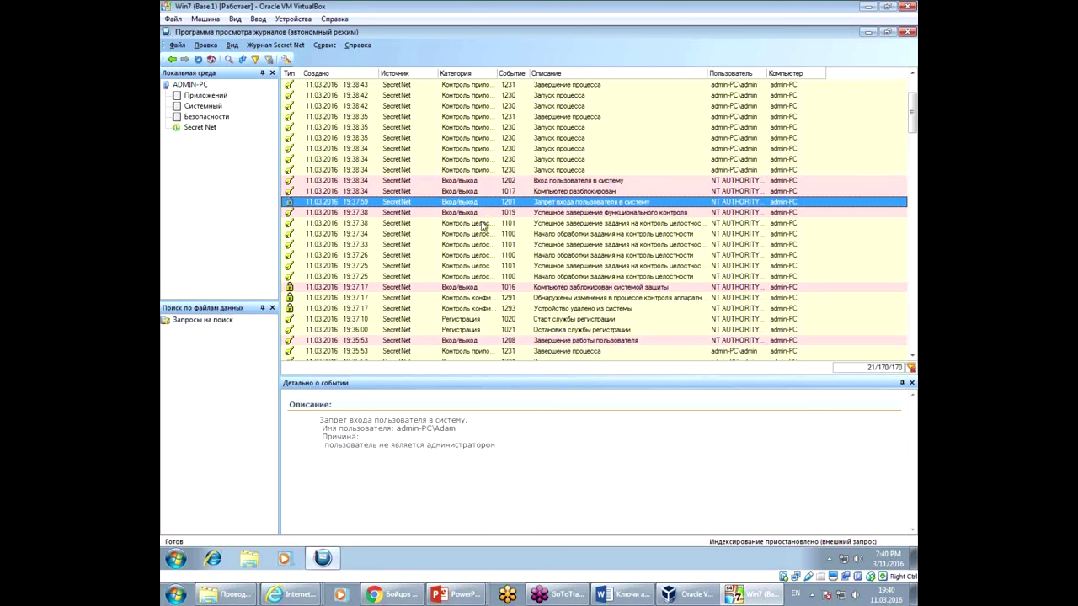
pyautogui.click(557, 137)
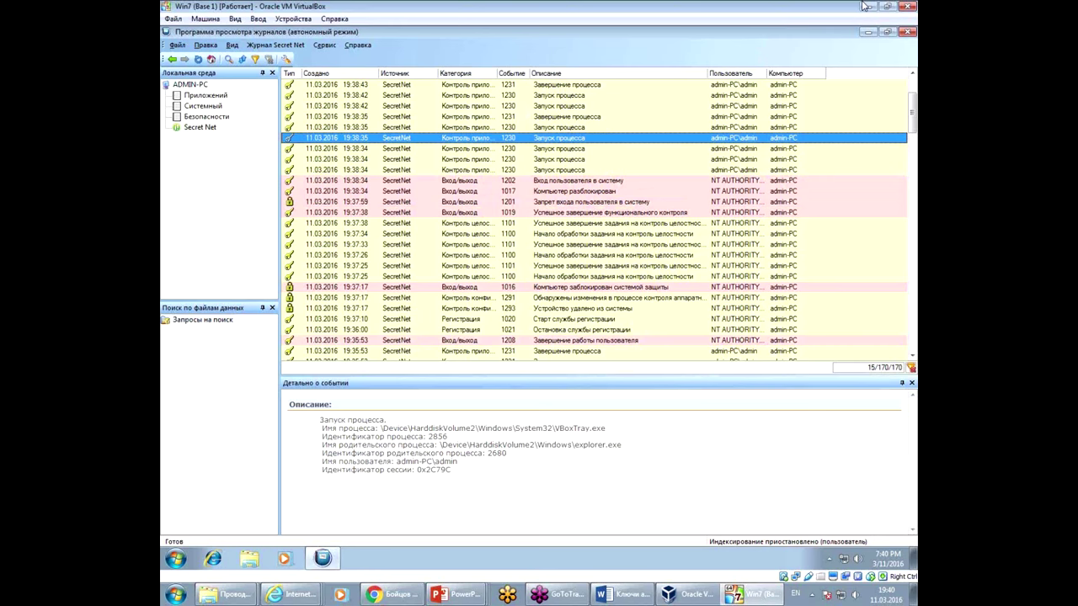
pyautogui.click(865, 7)
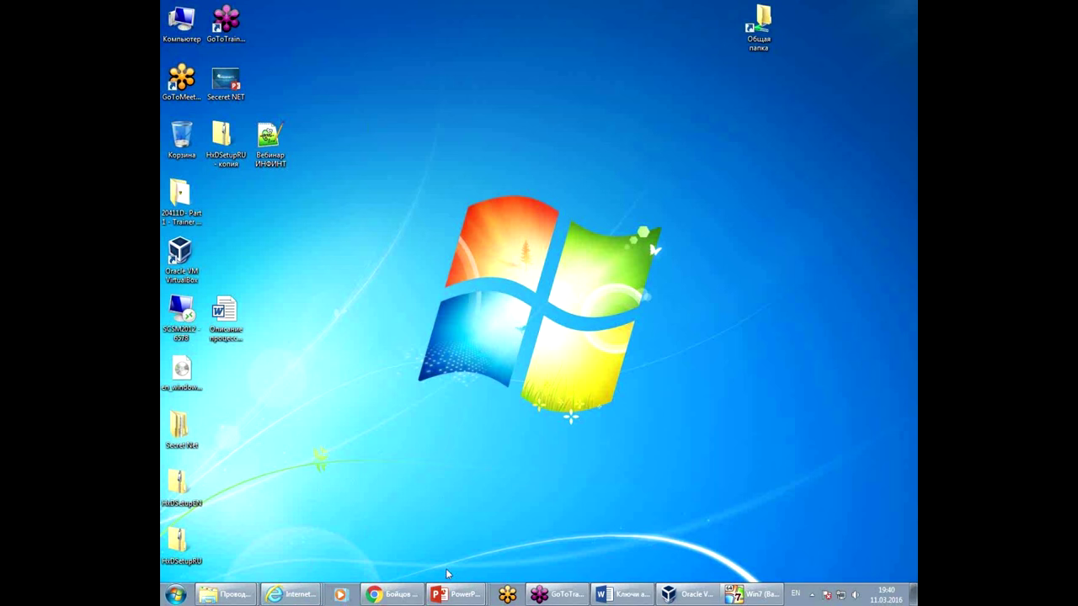
# - Show the demonstration plan slide, return to the desktop, and restore the Win7 VM via VirtualBox Manager
pyautogui.click(453, 593)
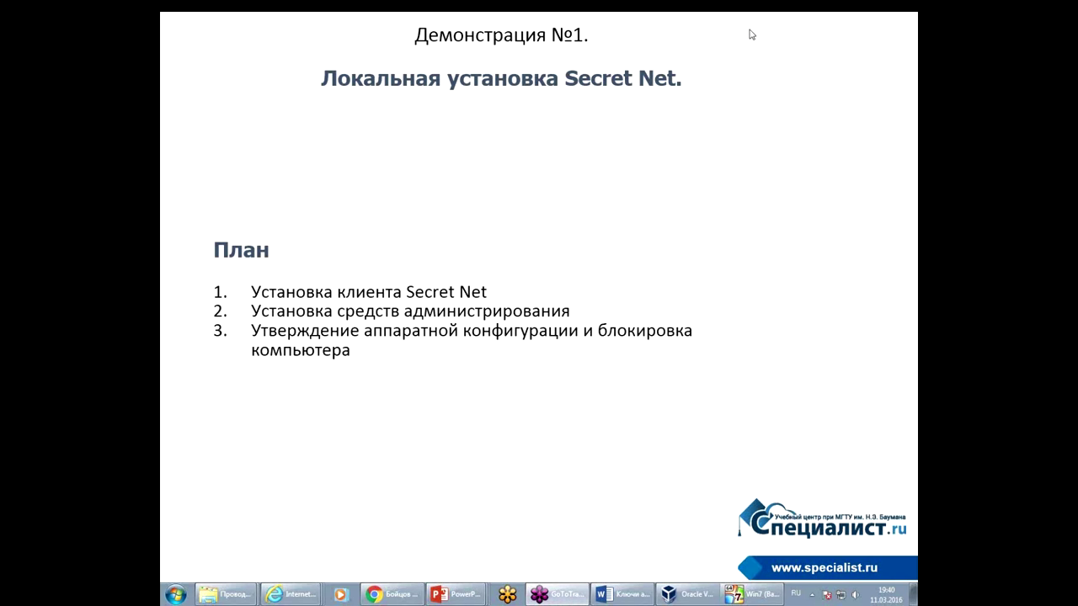
pyautogui.press('super+d')
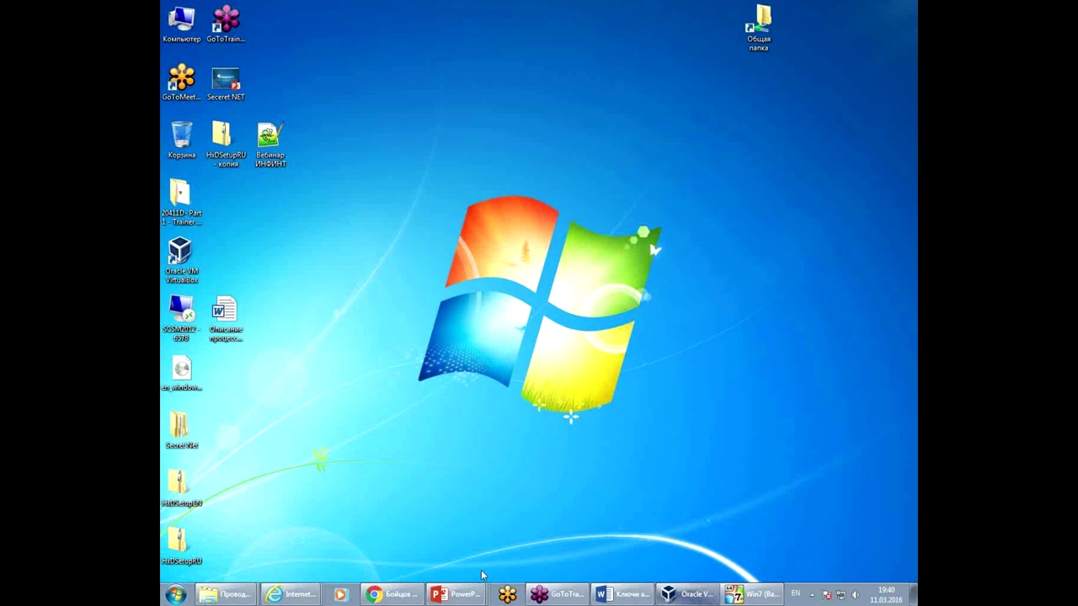
pyautogui.click(687, 594)
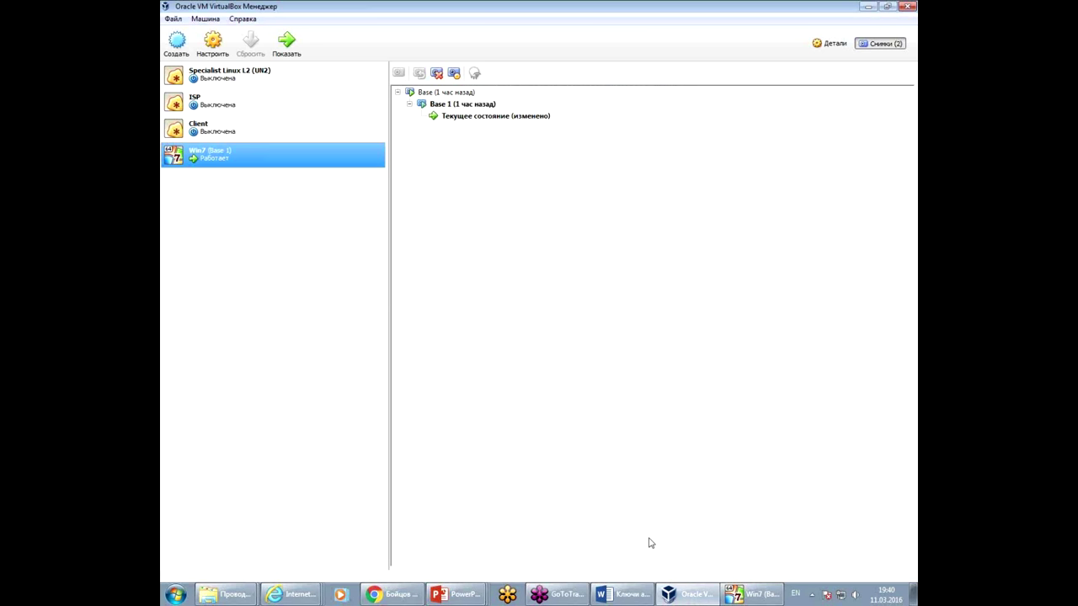
pyautogui.click(758, 598)
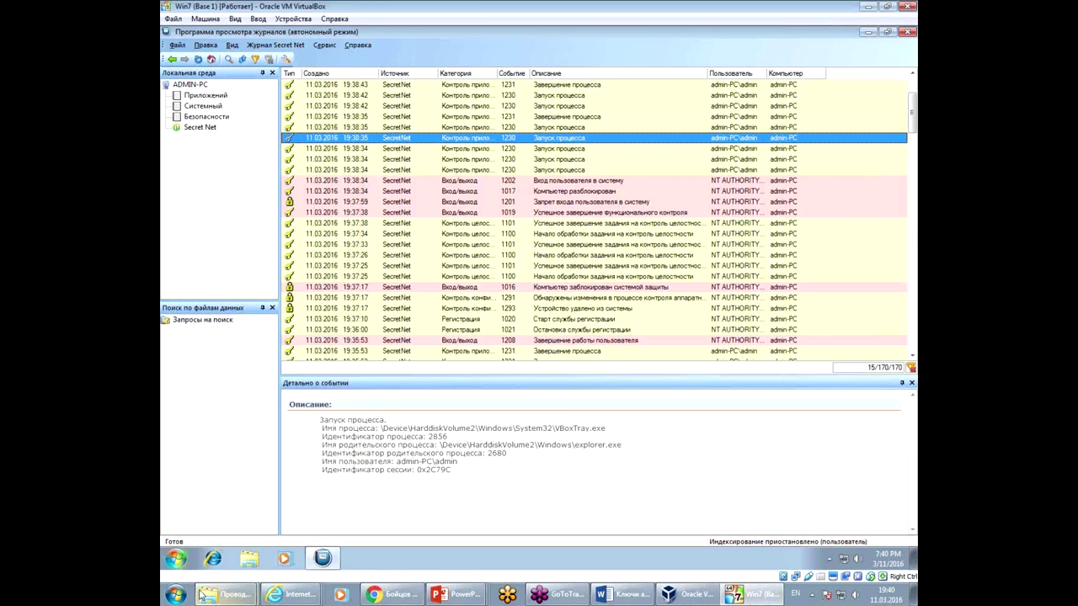
pyautogui.click(175, 559)
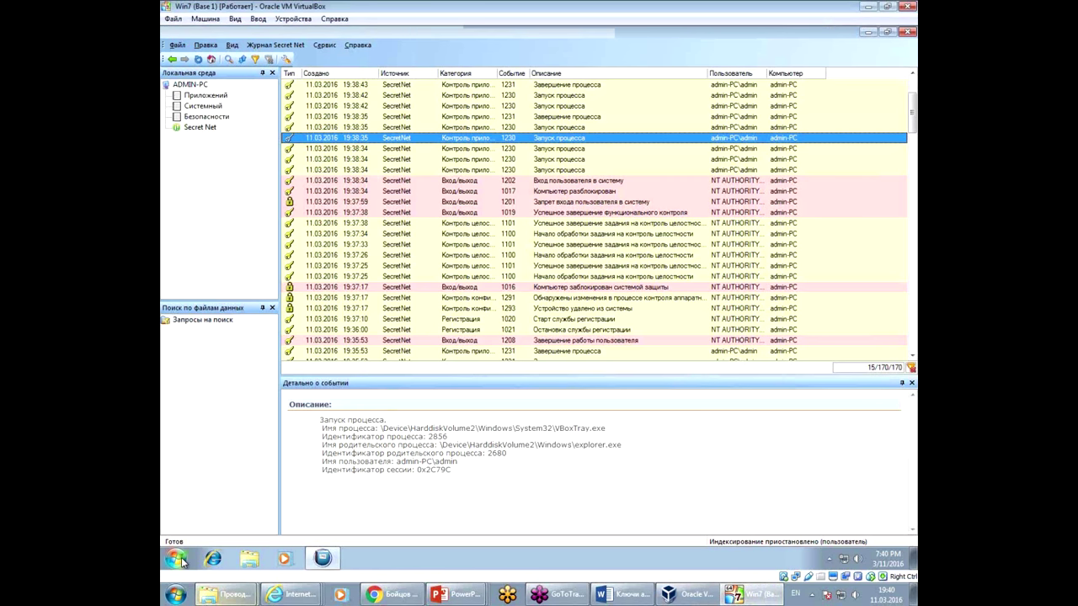
# - Read the details of the 1201 denied-login, 1019 functional check and blocking events
pyautogui.click(584, 202)
pyautogui.click(584, 215)
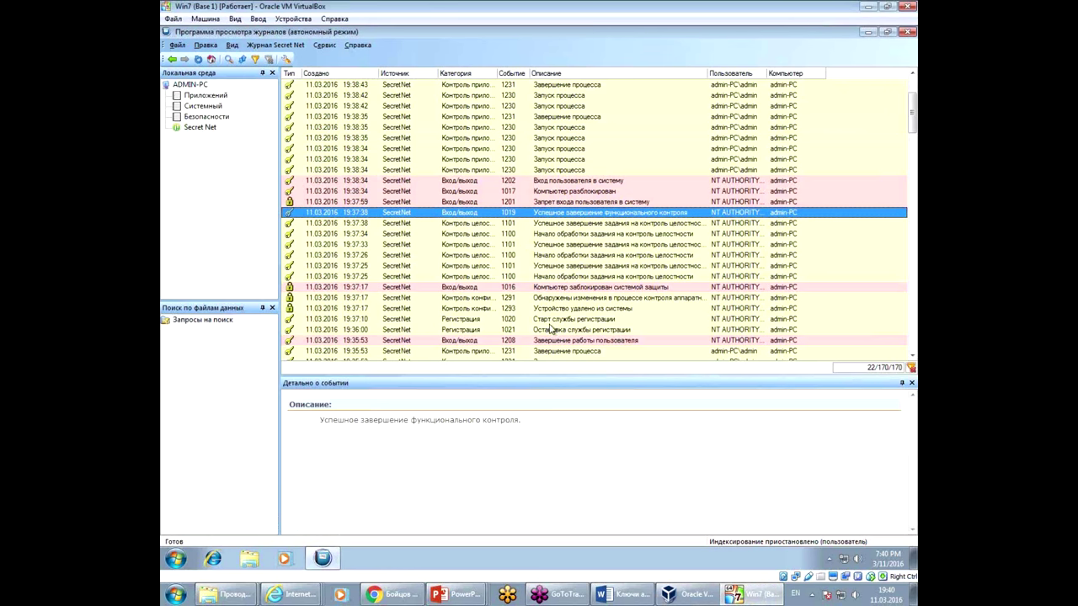
pyautogui.click(557, 298)
pyautogui.click(556, 288)
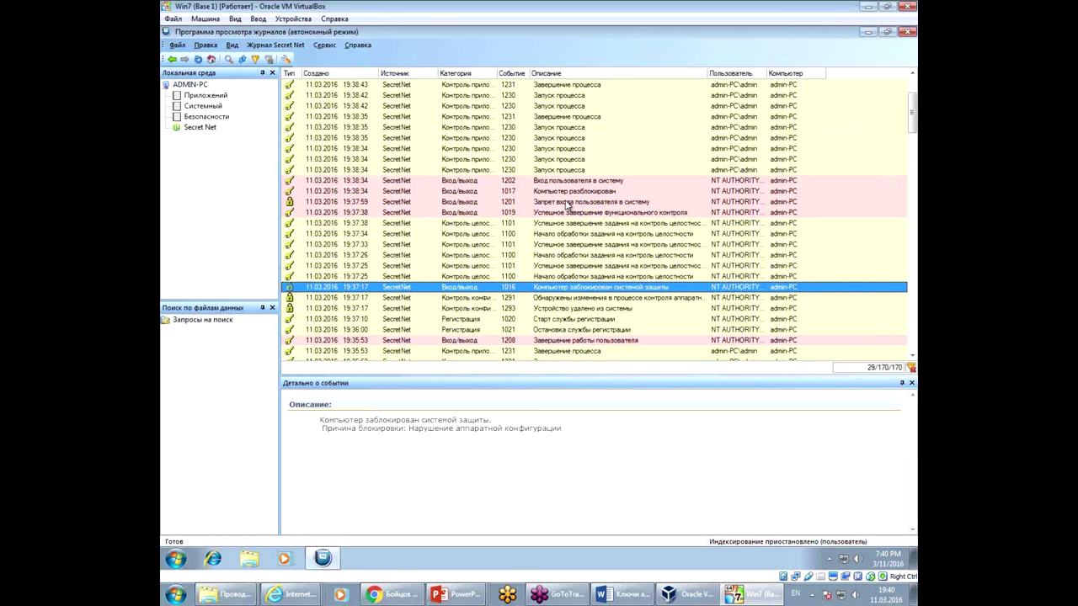
pyautogui.click(568, 202)
pyautogui.click(570, 214)
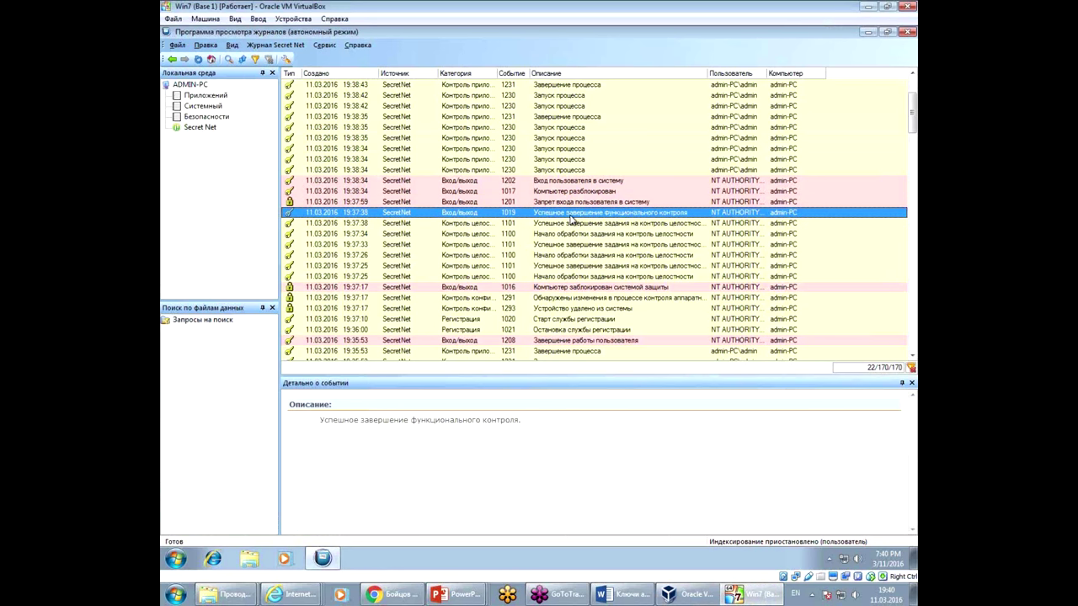
pyautogui.click(569, 203)
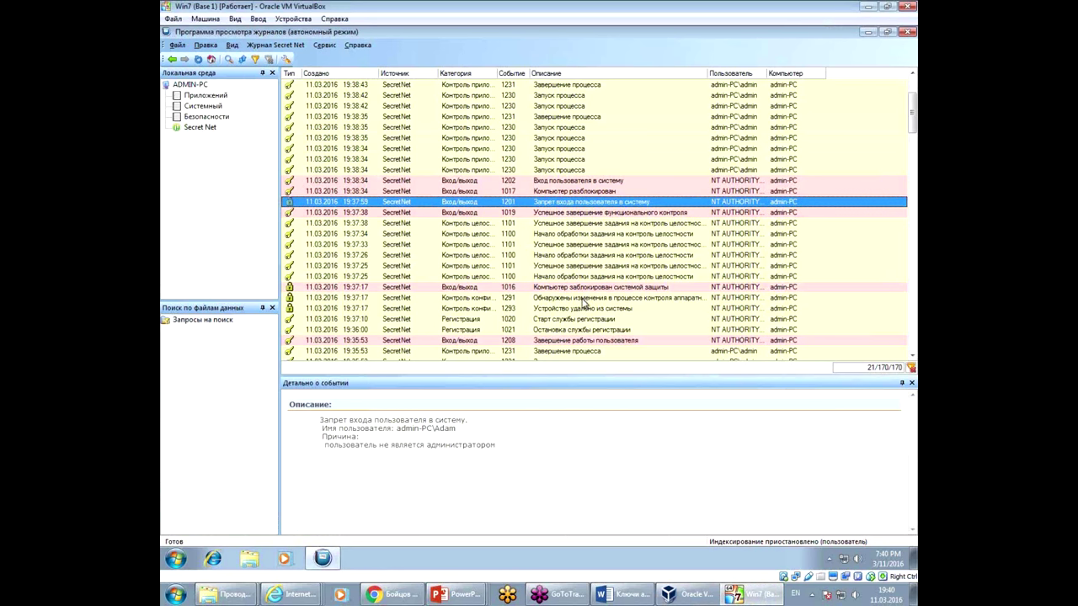
# - Show the hardware change and 1293 device-removed events, highlighting VBOX CD-ROM 1.0 in the details
pyautogui.scroll(-2, 583, 286)
pyautogui.click(570, 236)
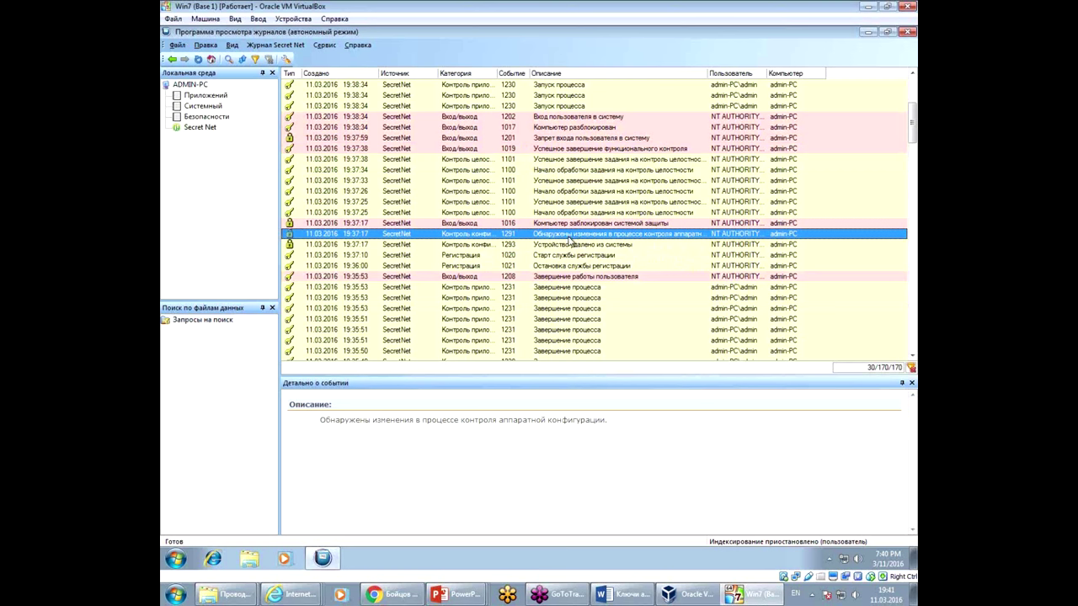
pyautogui.click(570, 246)
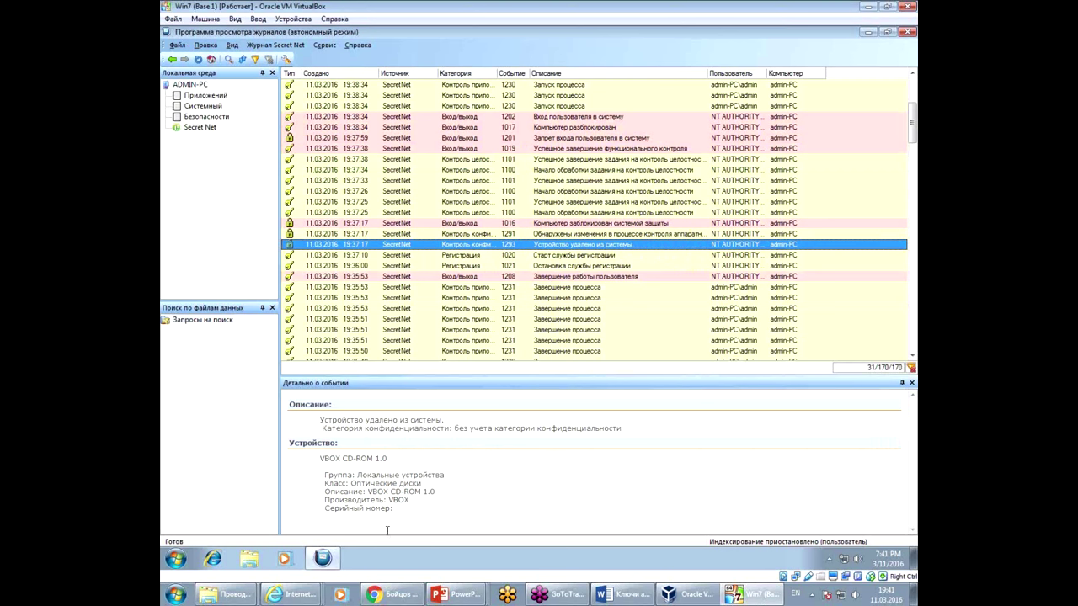
pyautogui.tripleClick(453, 489)
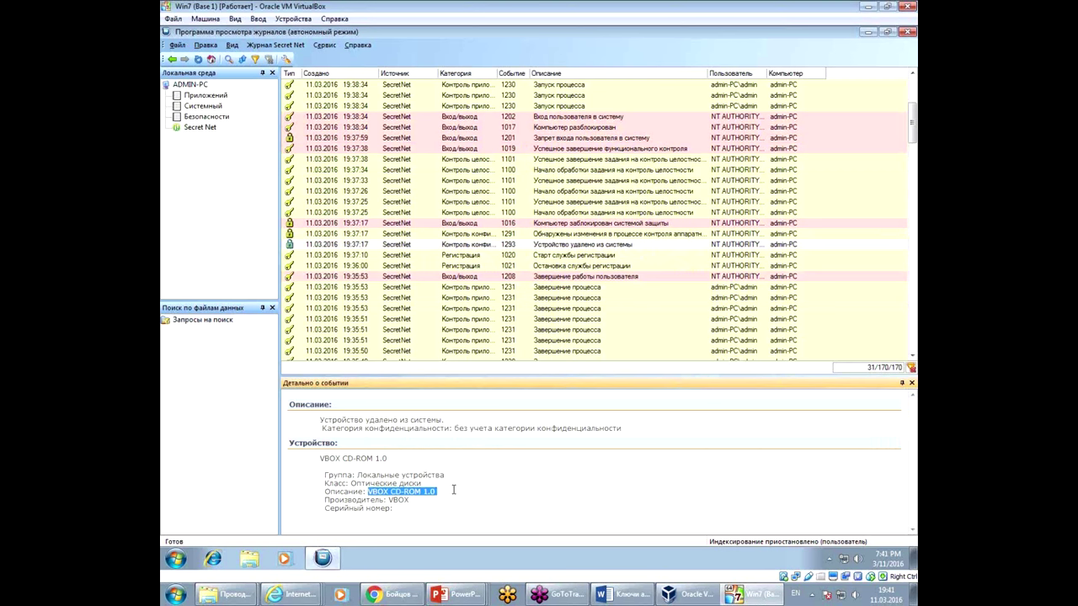
pyautogui.click(411, 494)
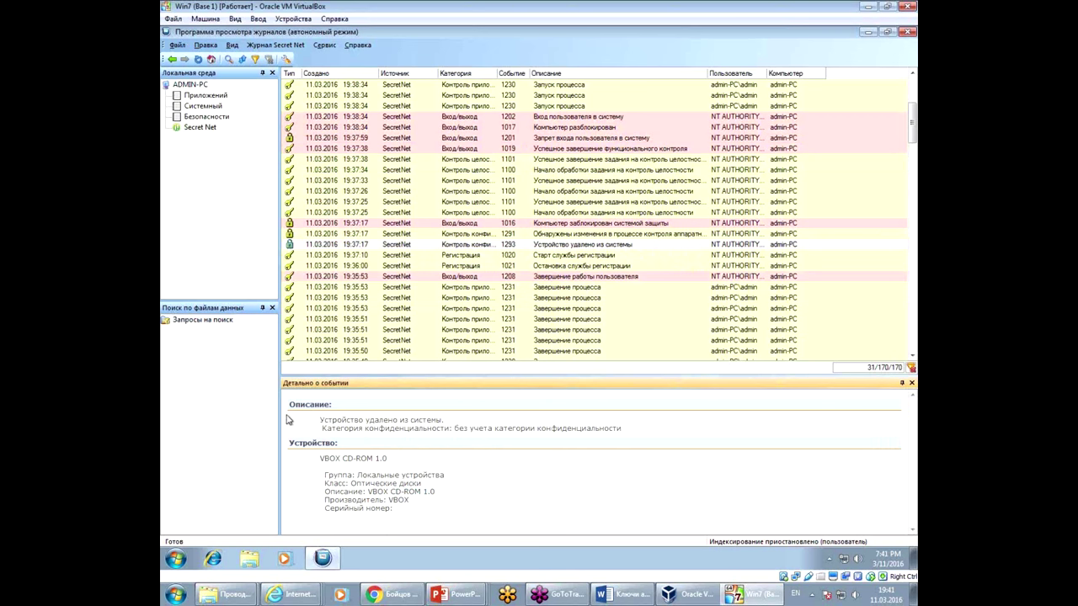
pyautogui.click(174, 557)
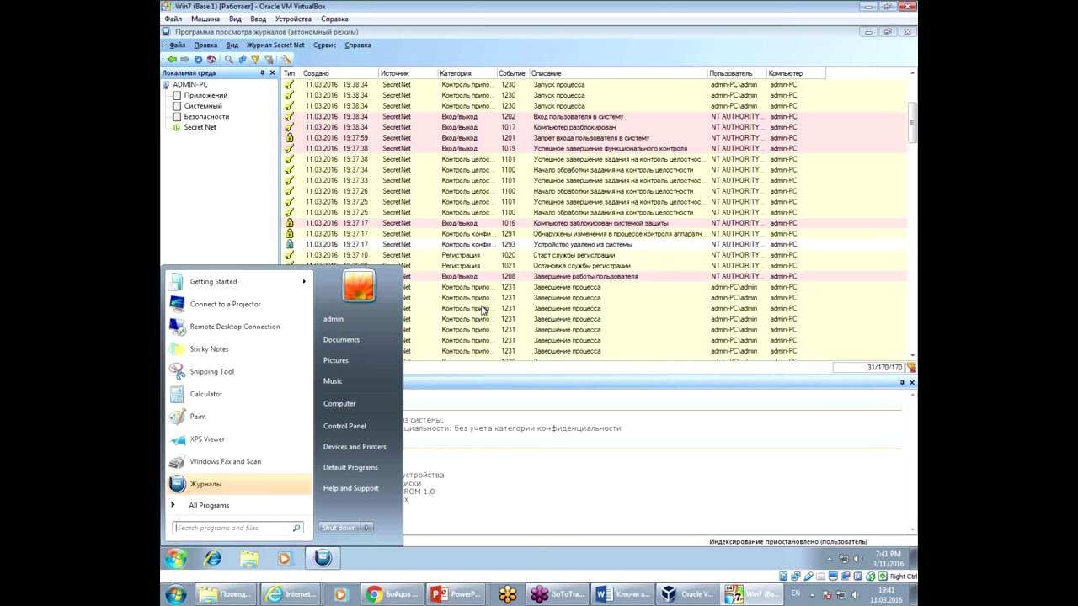
# - Launch Локальная политика безопасности from Код безопасности > Secret Net in All Programs
pyautogui.click(196, 510)
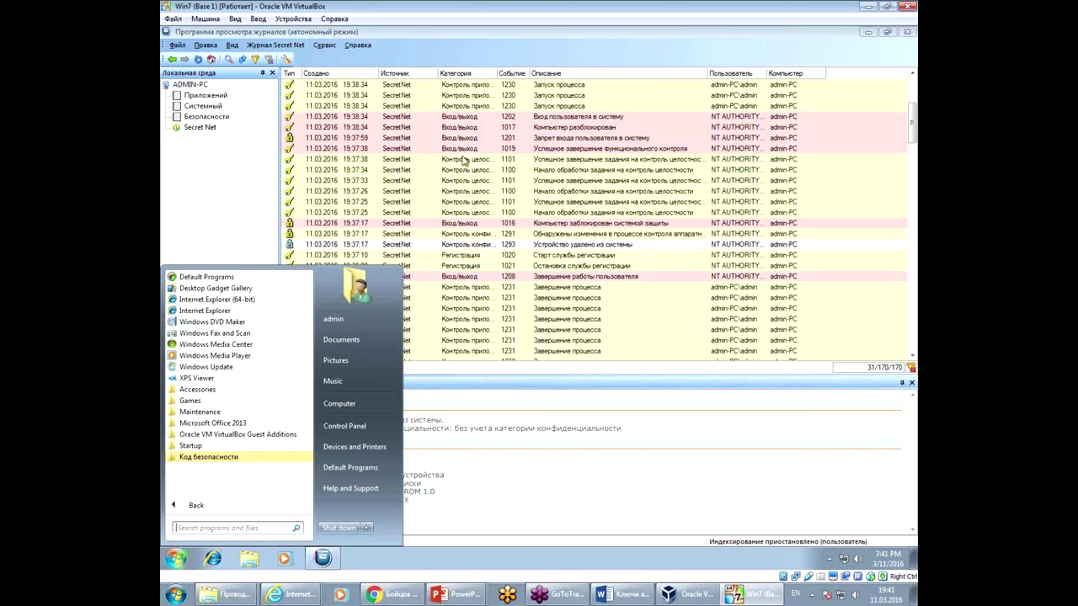
pyautogui.click(225, 457)
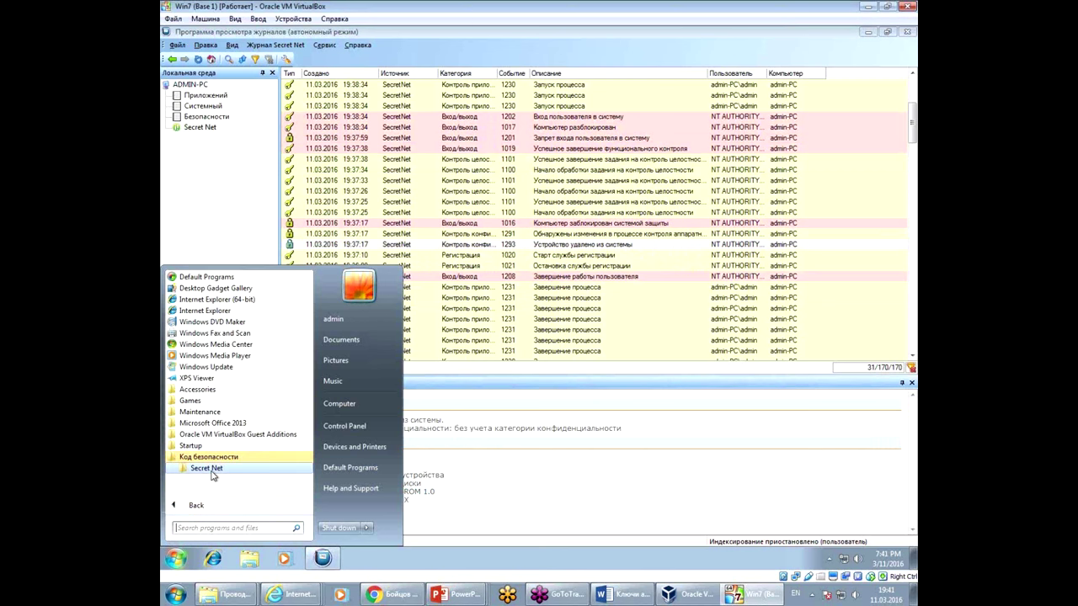
pyautogui.click(209, 470)
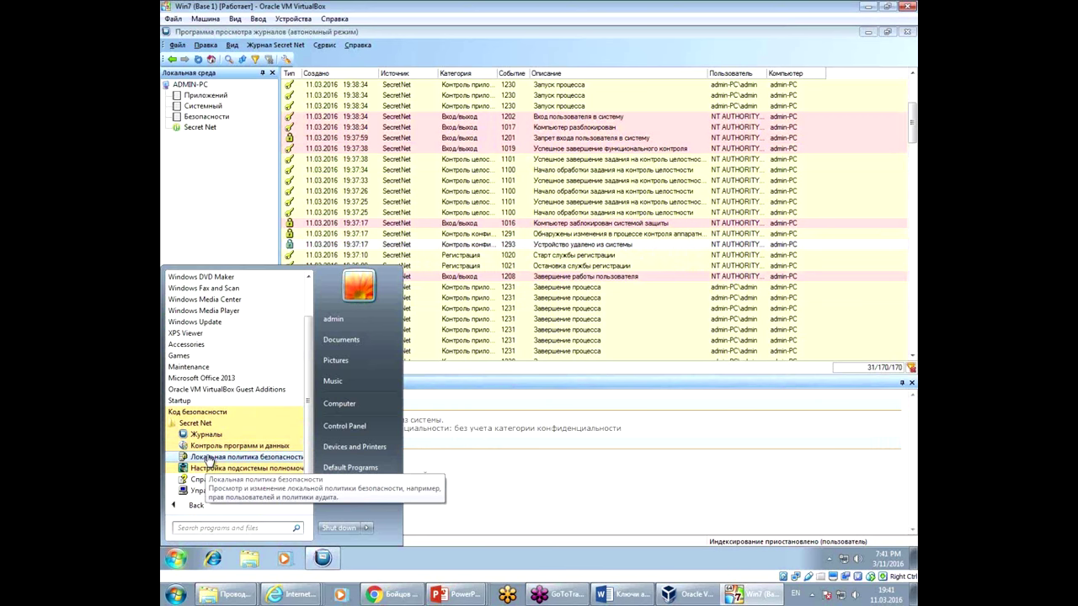
pyautogui.click(208, 458)
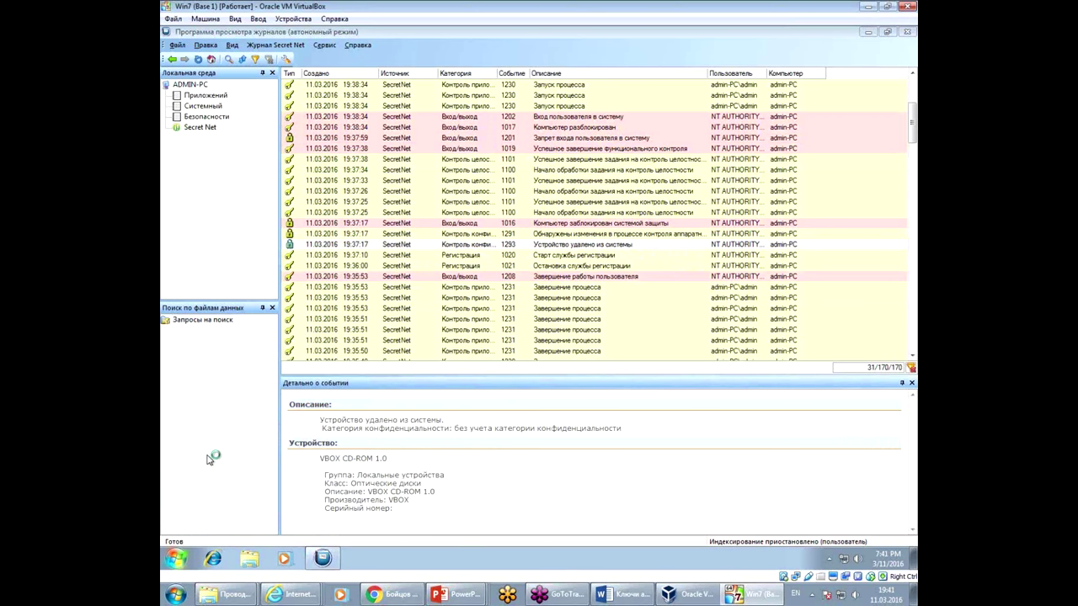
pyautogui.press('super')
# - Expand Параметры Secret Net and open the Устройства device settings
pyautogui.click(511, 244)
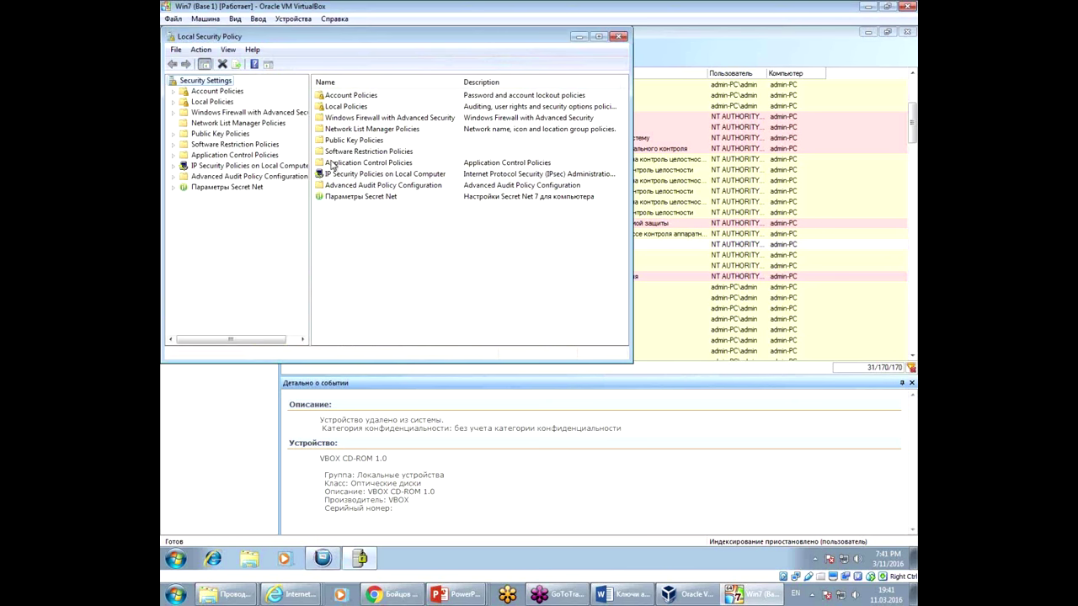
pyautogui.click(173, 188)
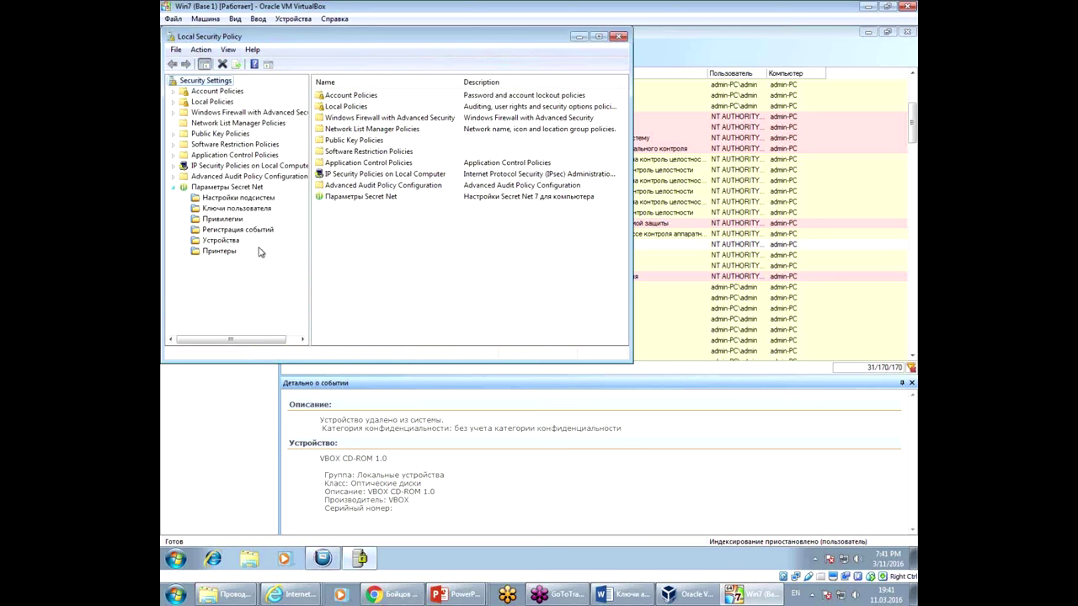
pyautogui.click(222, 240)
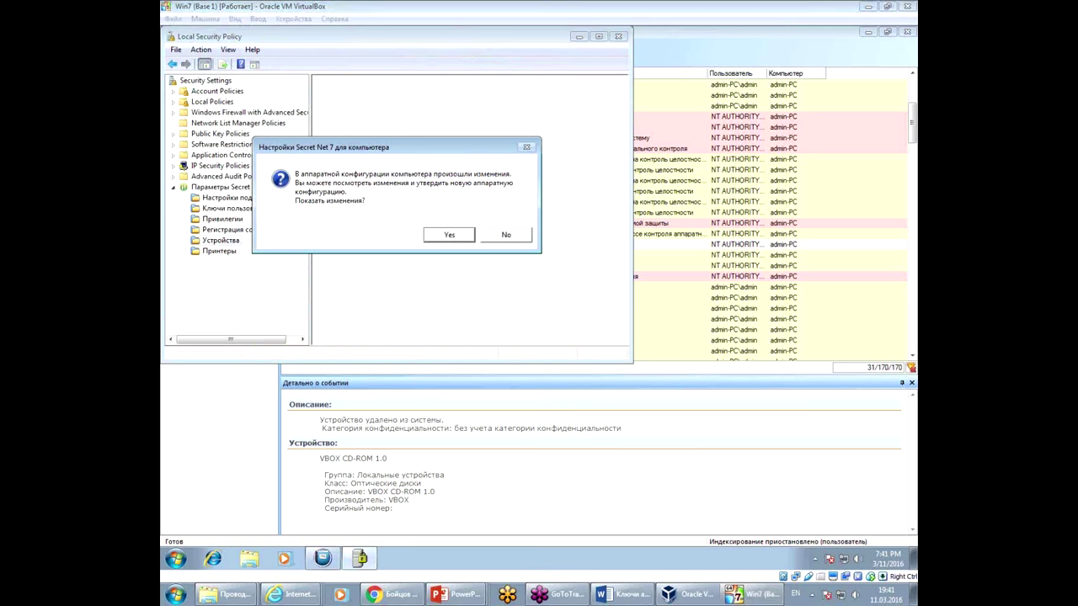
# - Annotate the Устройства item, the hardware-change prompt, its view option and the approval text
pyautogui.moveTo(183, 293); pyautogui.dragTo(441, 325)
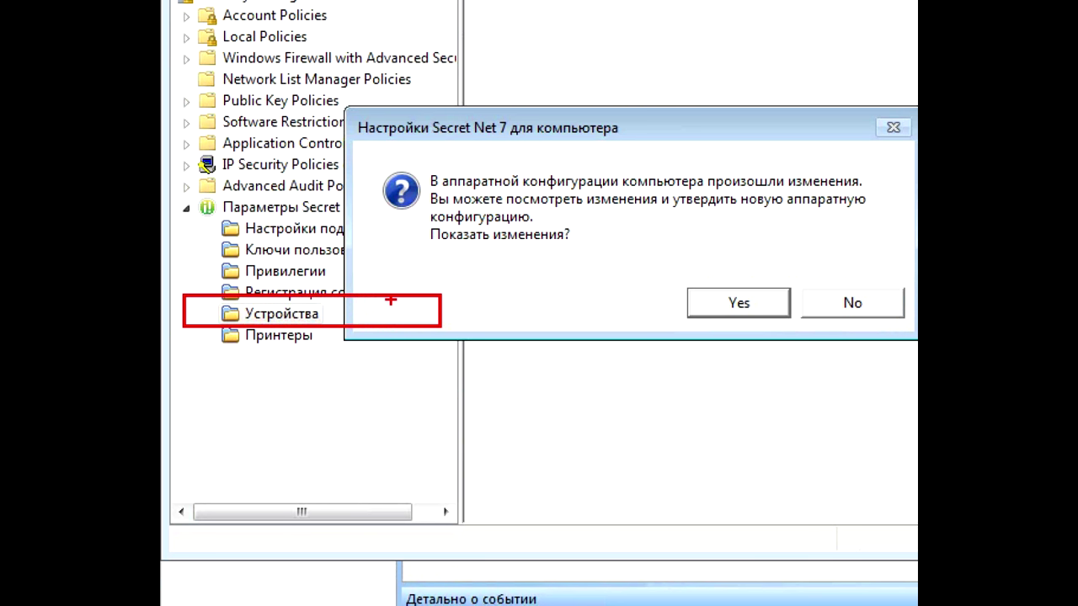
pyautogui.moveTo(604, 111)
pyautogui.mouseDown()
pyautogui.moveTo(478, 88)
pyautogui.moveTo(388, 219)
pyautogui.moveTo(722, 362)
pyautogui.moveTo(916, 278)
pyautogui.moveTo(913, 165)
pyautogui.moveTo(556, 53)
pyautogui.moveTo(436, 101)
pyautogui.mouseUp()
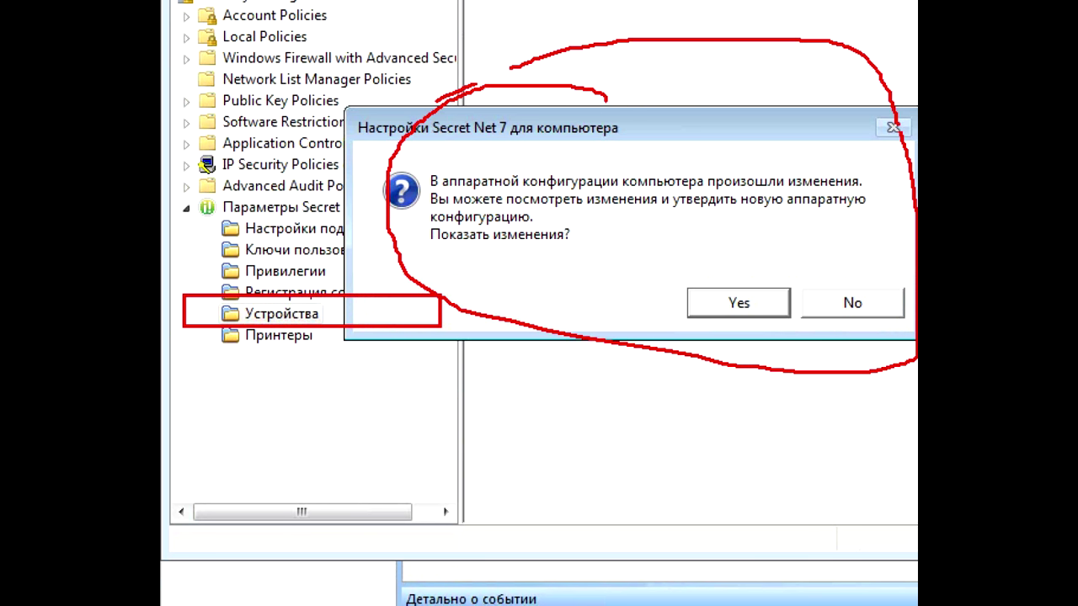
pyautogui.moveTo(708, 270)
pyautogui.mouseDown()
pyautogui.moveTo(682, 286)
pyautogui.moveTo(697, 347)
pyautogui.moveTo(795, 341)
pyautogui.moveTo(792, 258)
pyautogui.moveTo(699, 253)
pyautogui.mouseUp()
pyautogui.moveTo(581, 225); pyautogui.dragTo(830, 225)
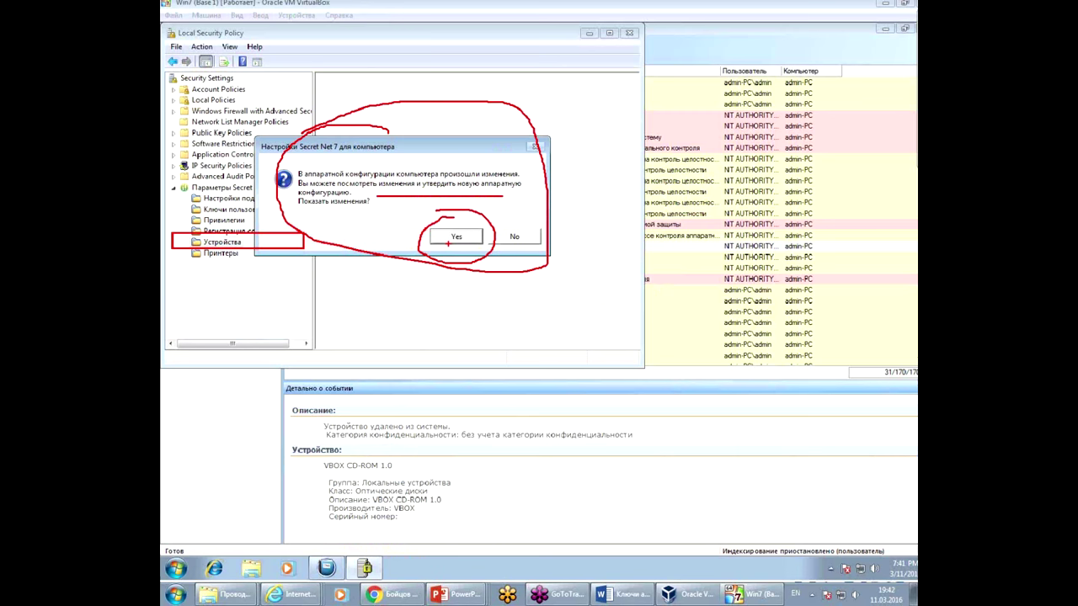
# - Approve the new hardware configuration without VBOX CD-ROM 1.0, check the device tree, and close the policy
pyautogui.click(738, 302)
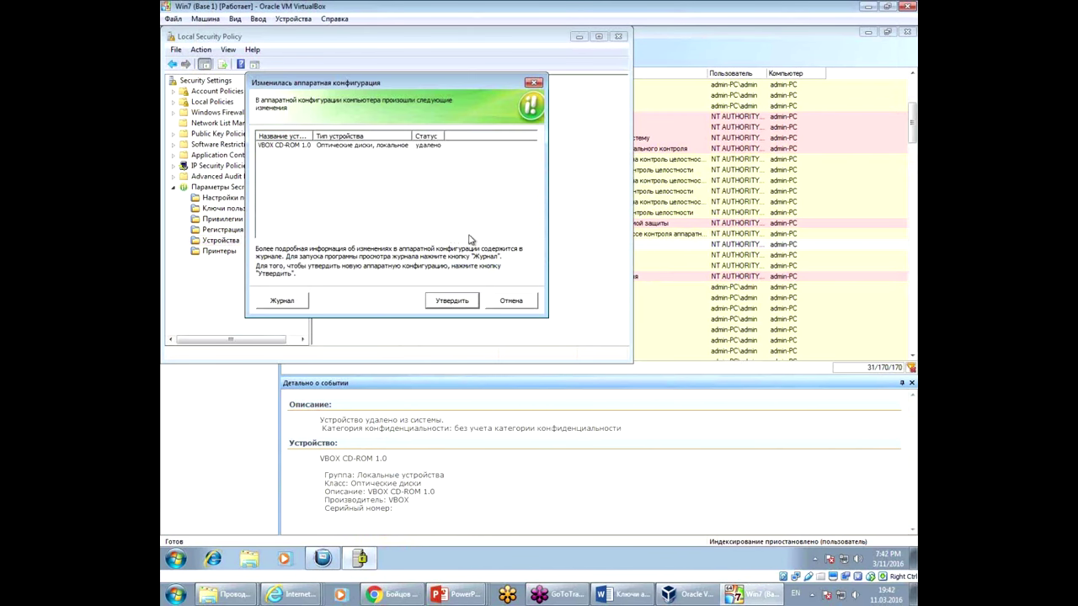
pyautogui.click(286, 147)
pyautogui.moveTo(303, 84); pyautogui.dragTo(392, 81)
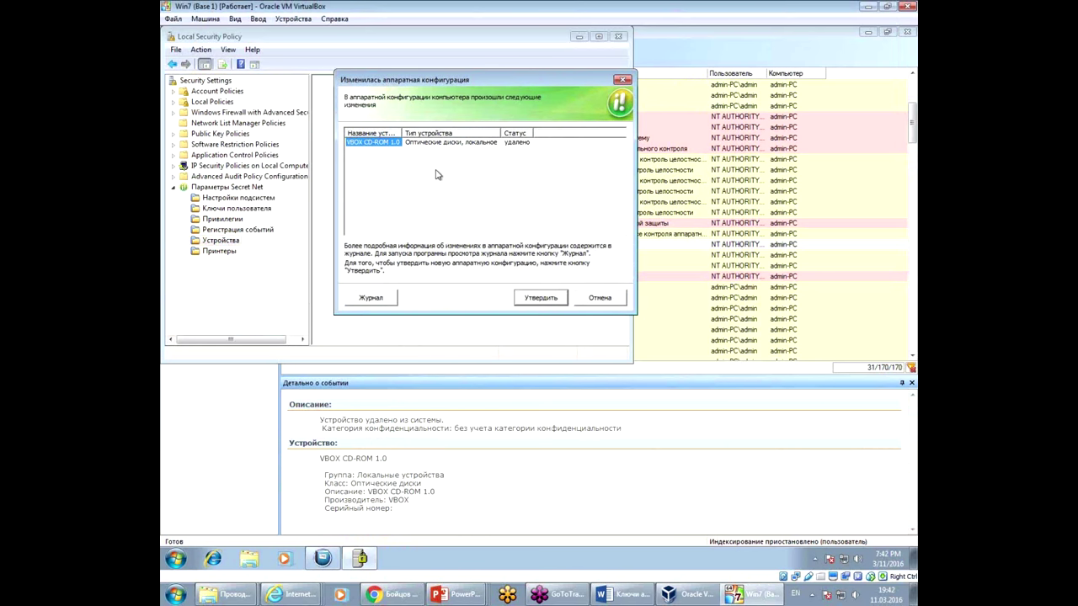
pyautogui.click(541, 301)
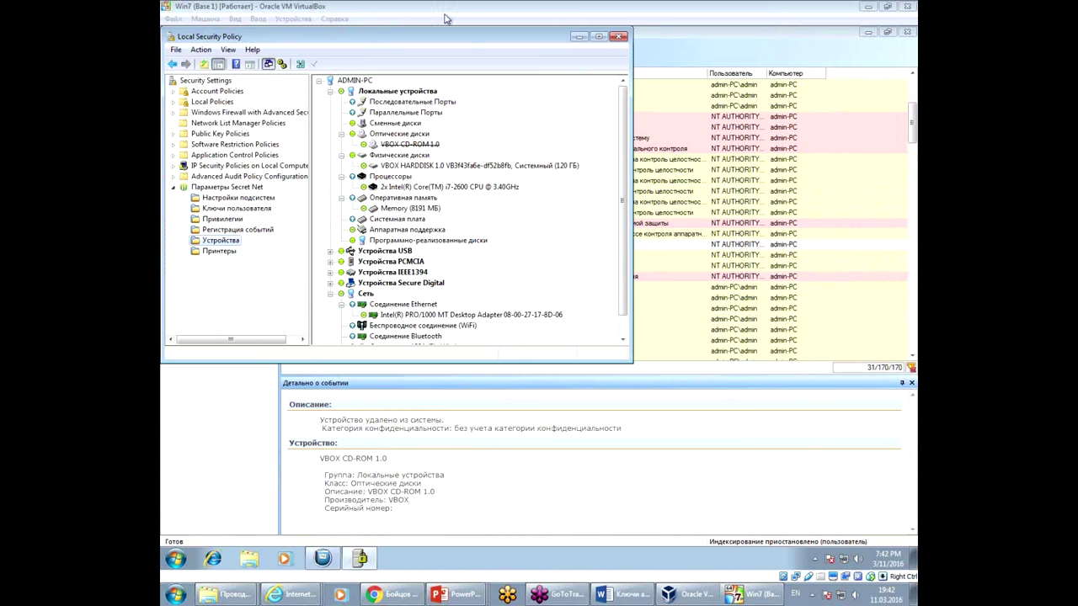
pyautogui.click(408, 144)
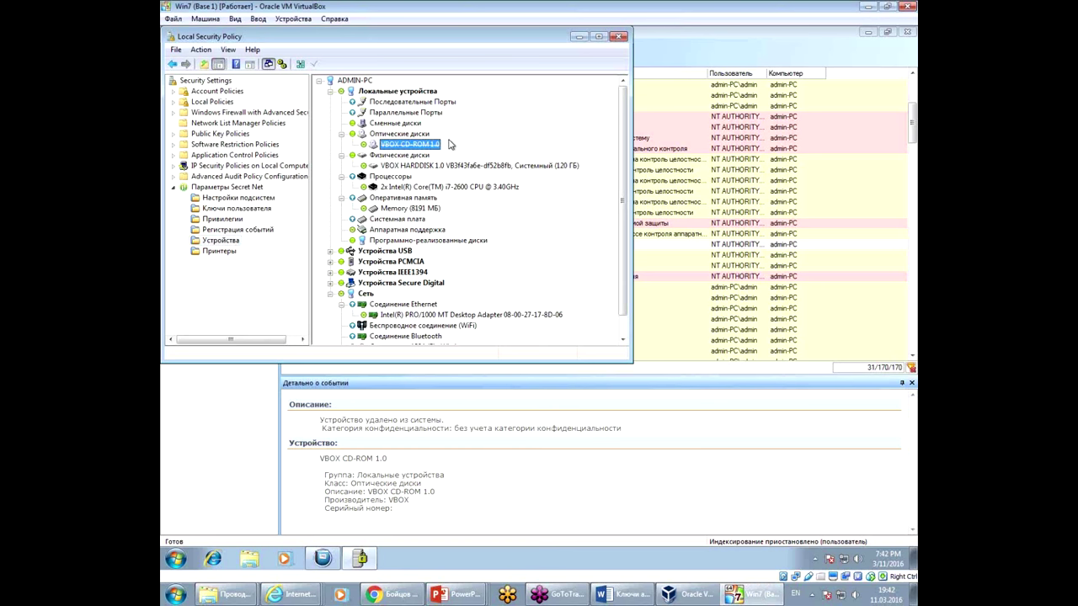
pyautogui.click(619, 37)
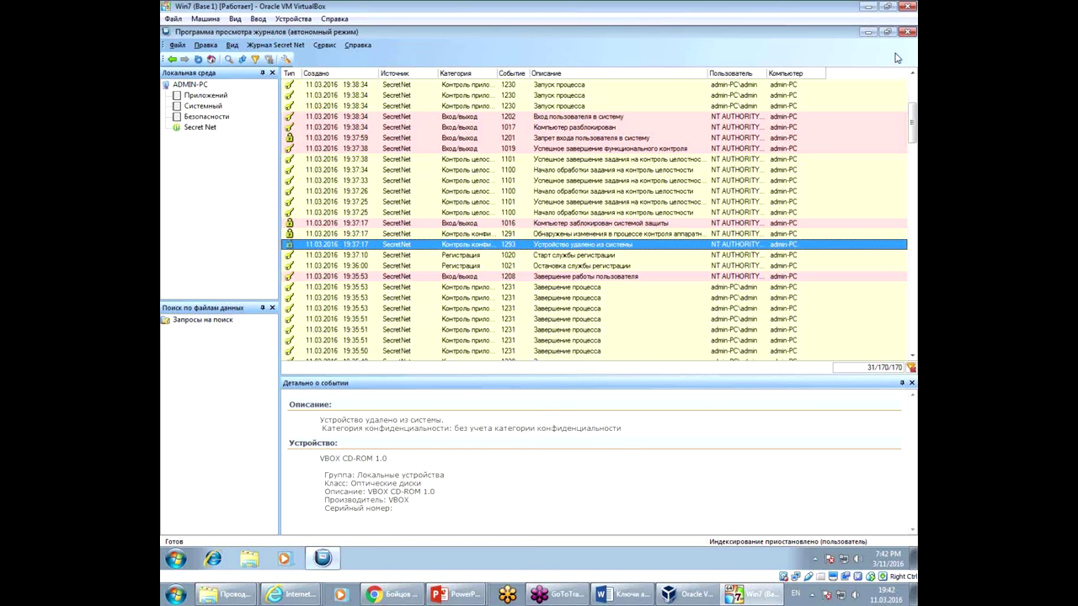
# - Minimize the VM, return to the PowerPoint slide show, and circle the slide title with the pen
pyautogui.click(867, 7)
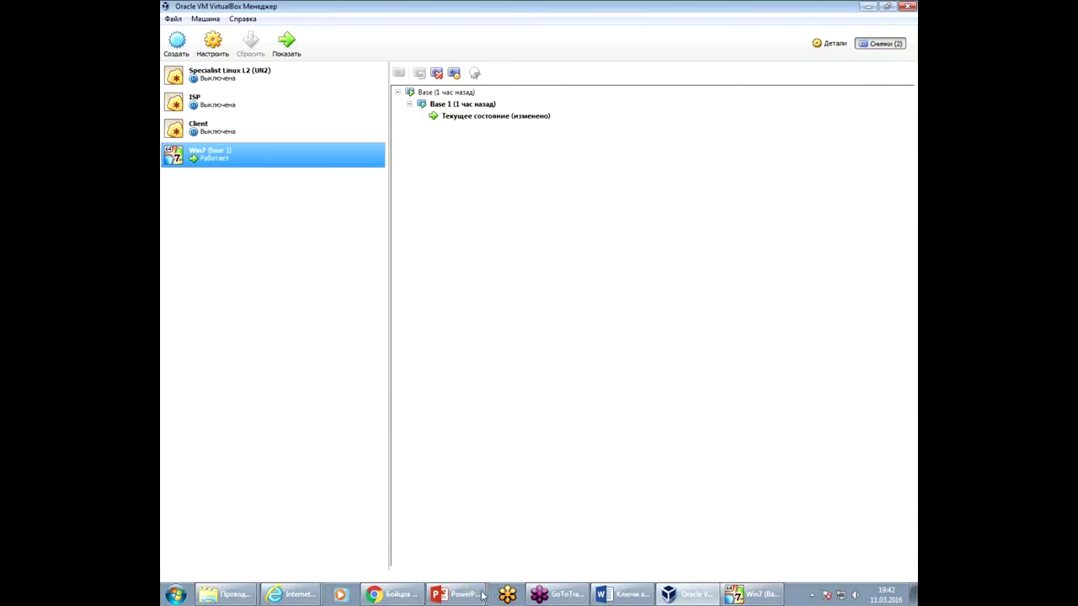
pyautogui.moveTo(480, 596)
pyautogui.click(482, 549)
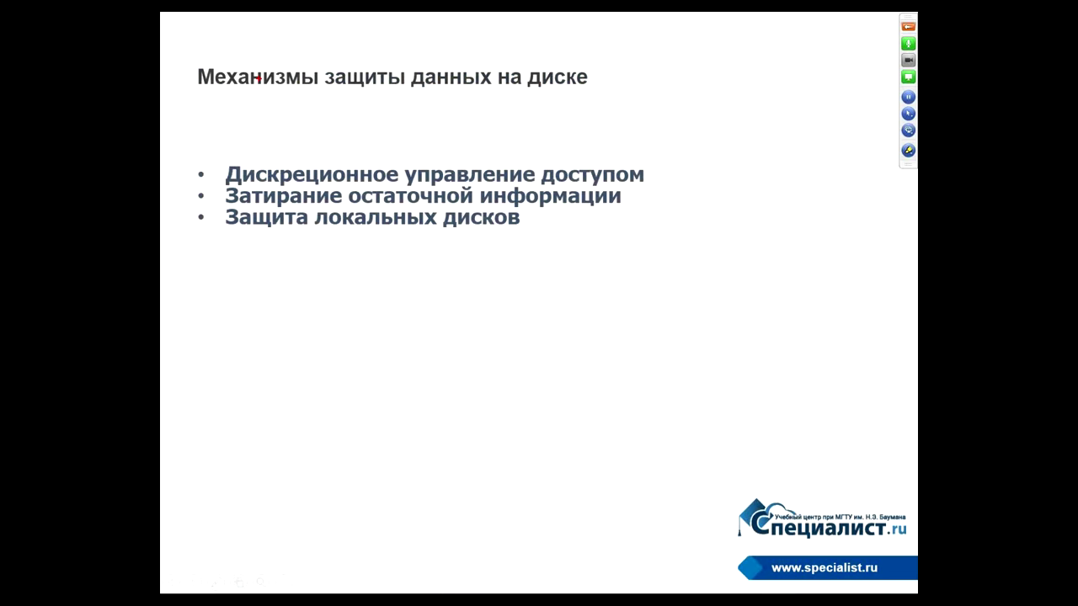
pyautogui.moveTo(195, 92)
pyautogui.mouseDown()
pyautogui.moveTo(429, 94)
pyautogui.moveTo(608, 53)
pyautogui.moveTo(205, 49)
pyautogui.moveTo(171, 83)
pyautogui.moveTo(234, 85)
pyautogui.mouseUp()
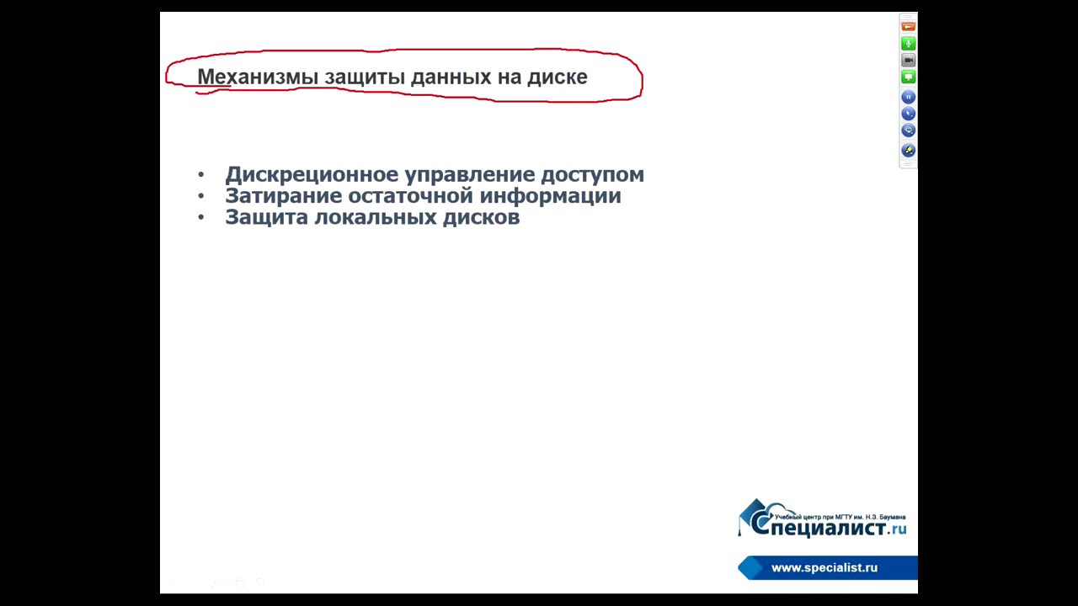
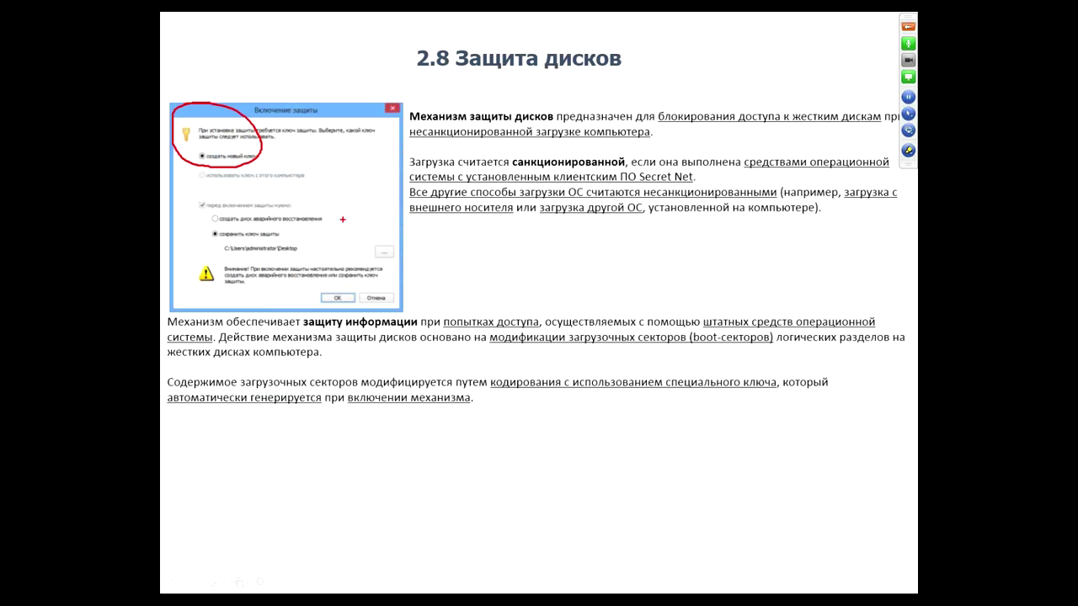
# - Clear the ink, return to the access-control settings slide and re-enable the pen
pyautogui.press('Escape')
pyautogui.press('Left')
pyautogui.press('Left')
pyautogui.press('Left')
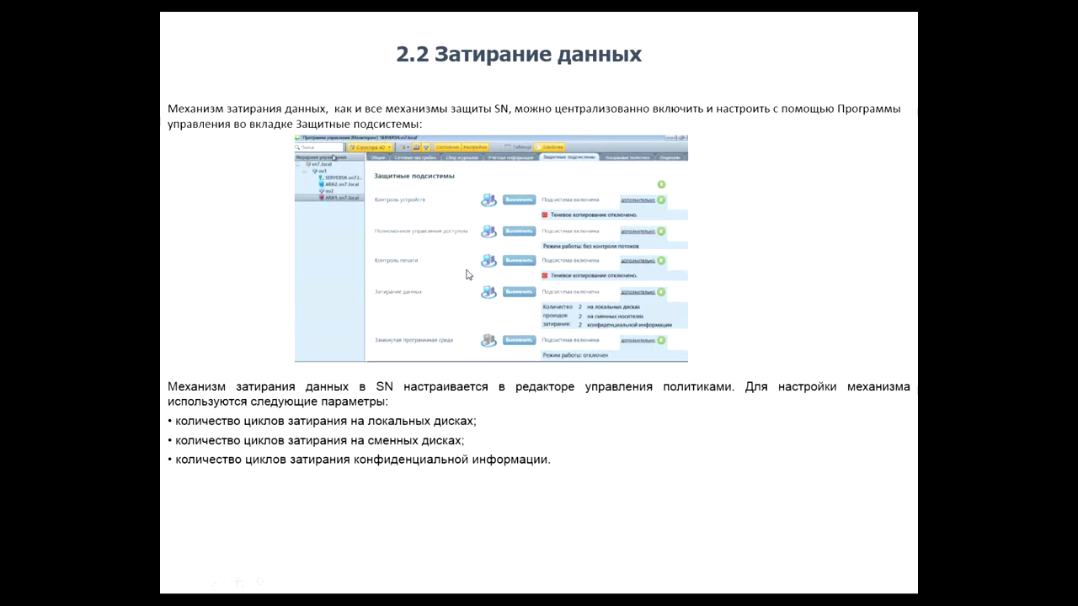
pyautogui.hotkey('ctrl', 'p')
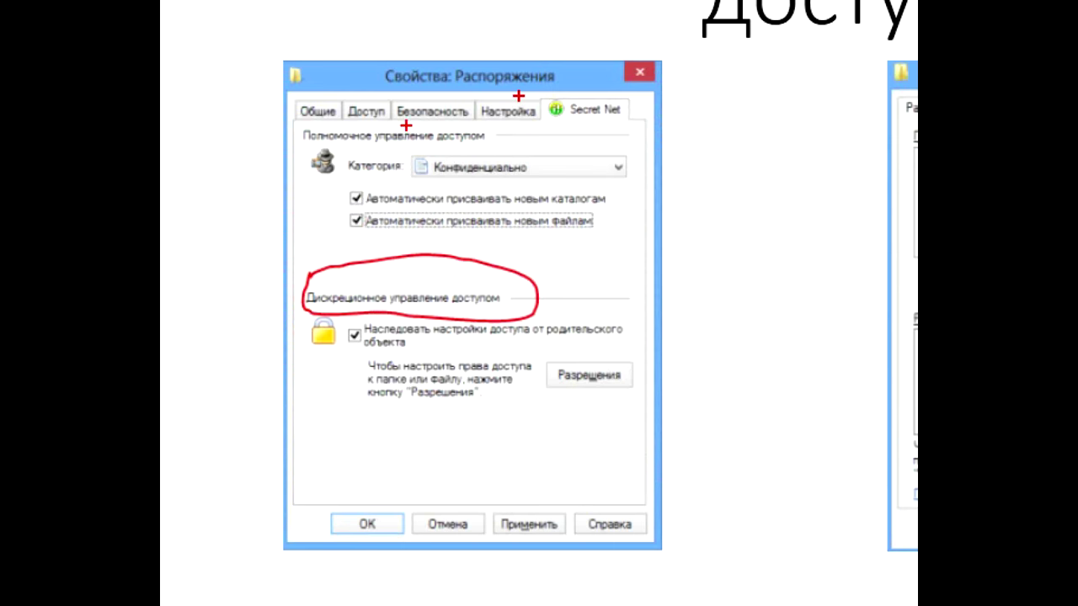
# - Circle the Конфиденциально category and lock/inheritance text in red ink, then advance to Демонстрация №2
pyautogui.moveTo(341, 129)
pyautogui.mouseDown()
pyautogui.moveTo(289, 184)
pyautogui.moveTo(393, 243)
pyautogui.moveTo(628, 245)
pyautogui.moveTo(581, 125)
pyautogui.moveTo(272, 120)
pyautogui.mouseUp()
pyautogui.moveTo(382, 176)
pyautogui.mouseDown()
pyautogui.moveTo(409, 187)
pyautogui.moveTo(628, 191)
pyautogui.moveTo(628, 136)
pyautogui.moveTo(392, 159)
pyautogui.mouseUp()
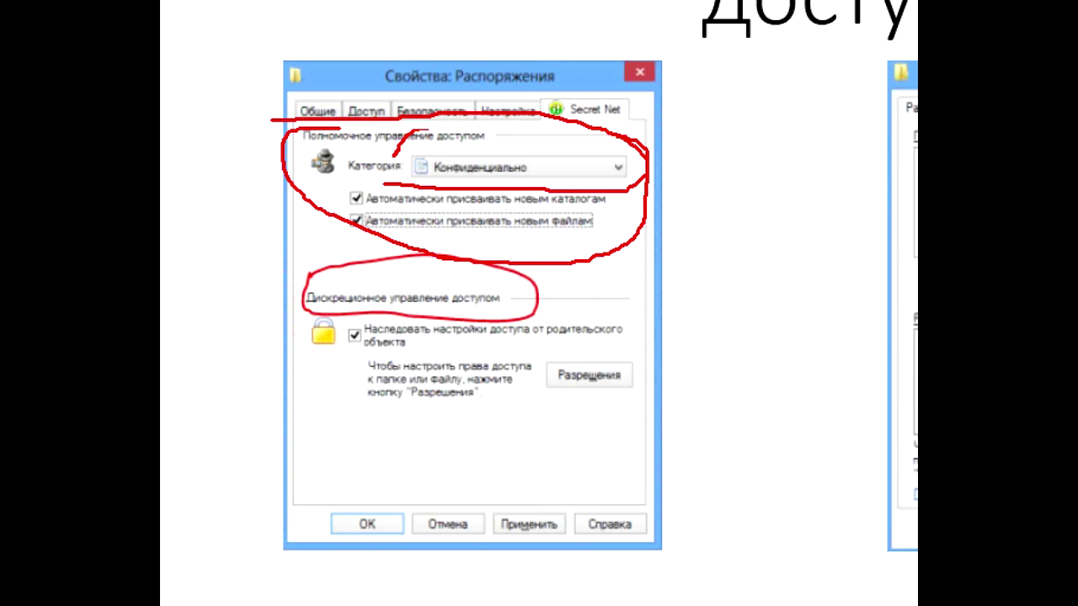
pyautogui.moveTo(617, 133); pyautogui.dragTo(412, 192)
pyautogui.moveTo(602, 81)
pyautogui.mouseDown()
pyautogui.moveTo(525, 163)
pyautogui.moveTo(559, 132)
pyautogui.mouseUp()
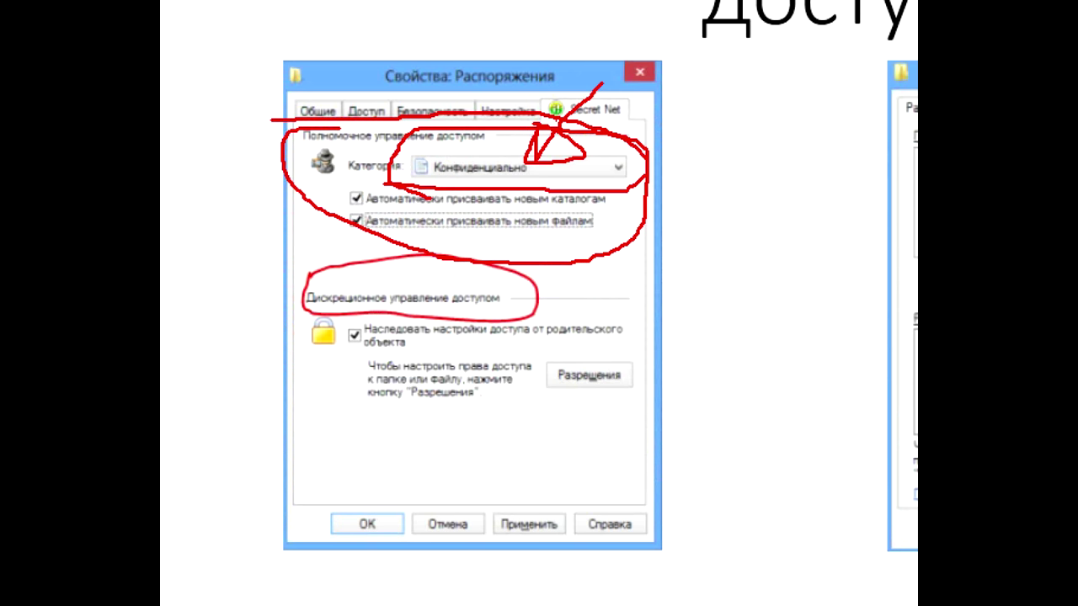
pyautogui.moveTo(326, 283)
pyautogui.mouseDown()
pyautogui.moveTo(313, 285)
pyautogui.moveTo(343, 310)
pyautogui.mouseUp()
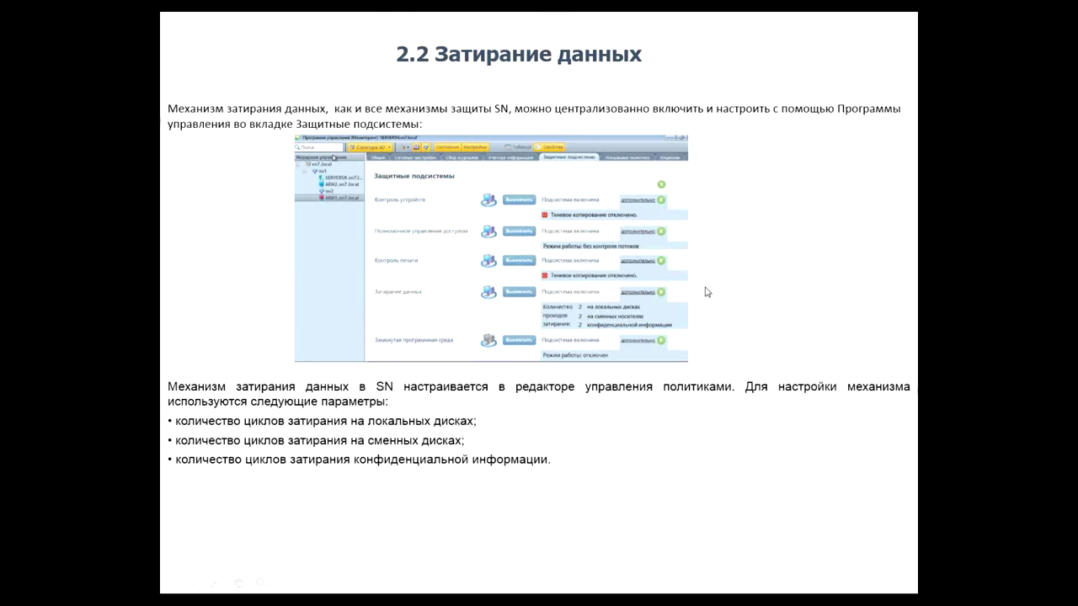
pyautogui.click(712, 299)
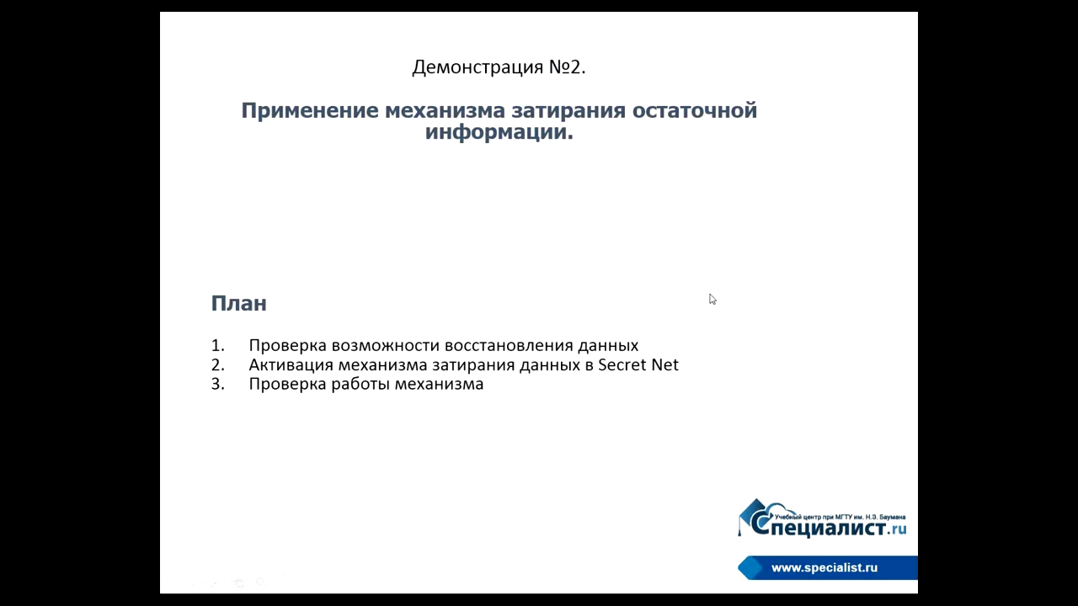
# - Go back to Механизм затирания данных, circle its disk map in red, and end the slideshow
pyautogui.press('Left')
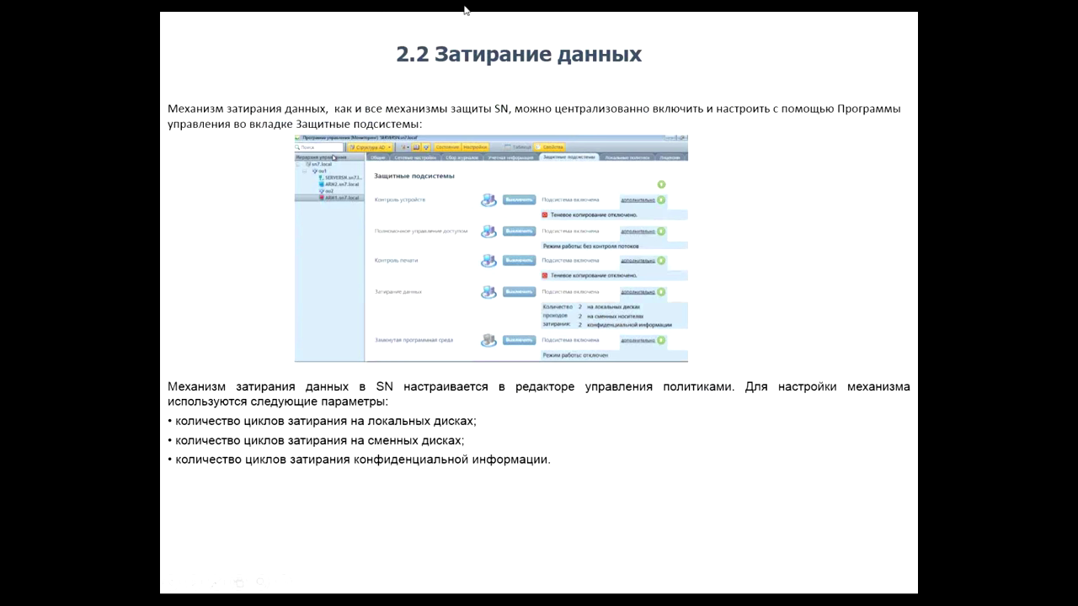
pyautogui.press('Left')
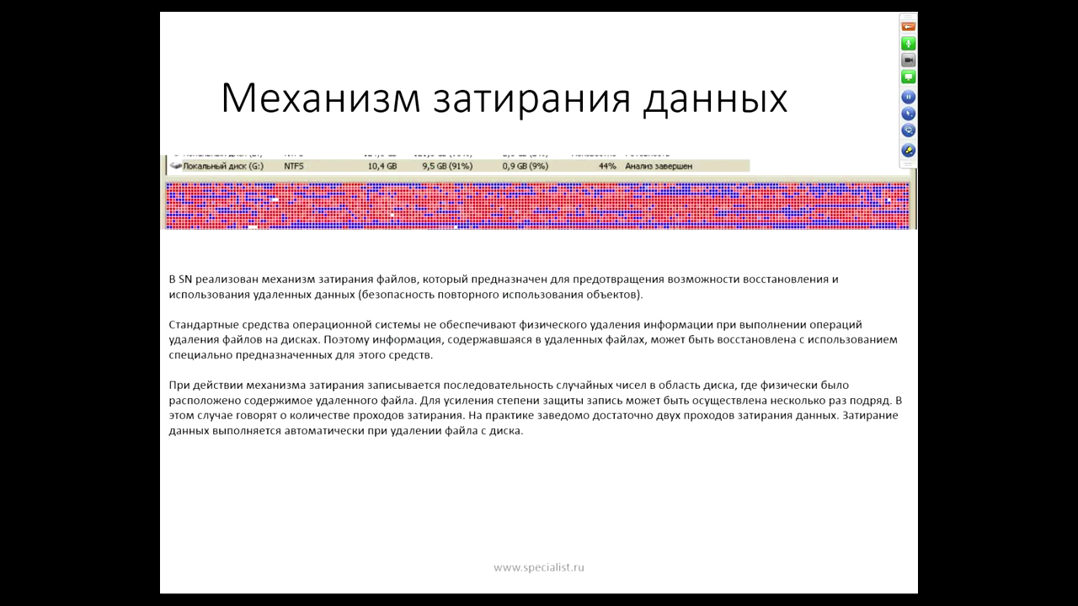
pyautogui.moveTo(193, 180)
pyautogui.mouseDown()
pyautogui.moveTo(170, 195)
pyautogui.moveTo(674, 128)
pyautogui.moveTo(192, 173)
pyautogui.mouseUp()
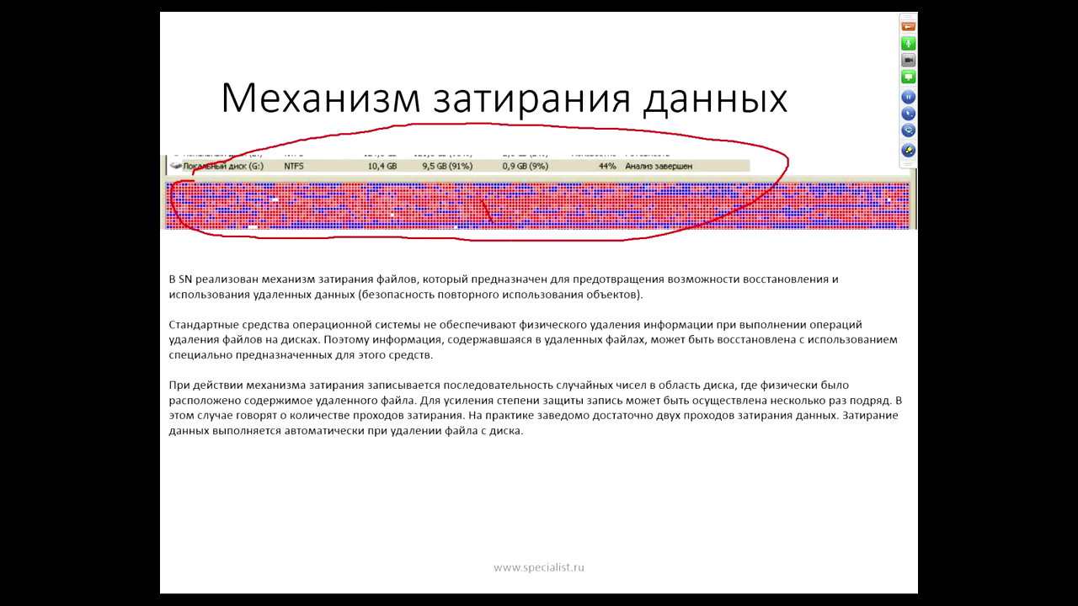
pyautogui.press('Escape')
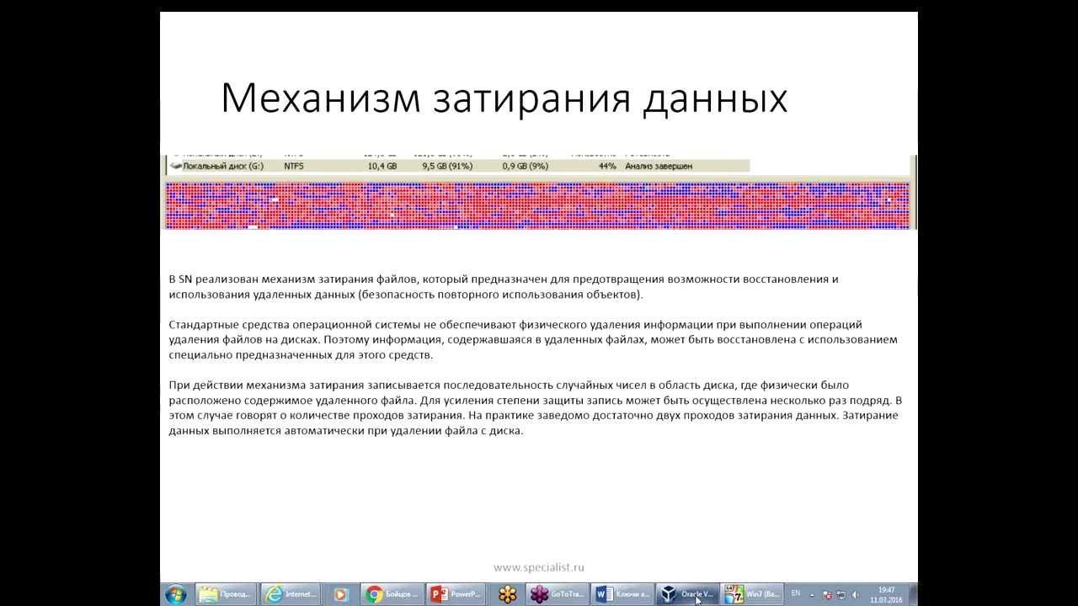
# - Bring the Win7 VM window to the front and close the guest's SecretNet log viewer
pyautogui.click(696, 596)
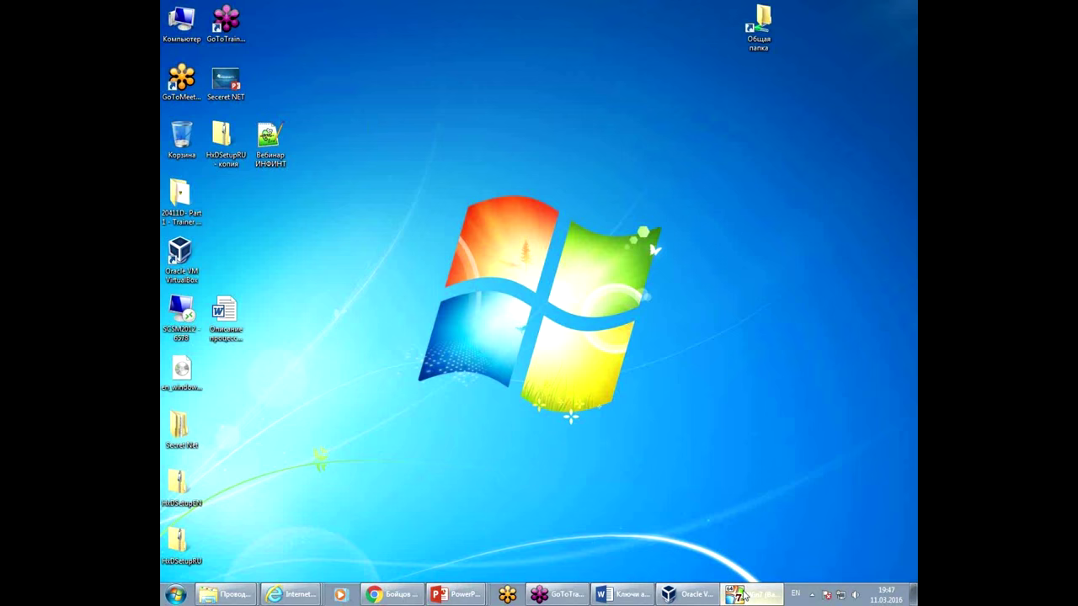
pyautogui.click(742, 595)
pyautogui.click(907, 32)
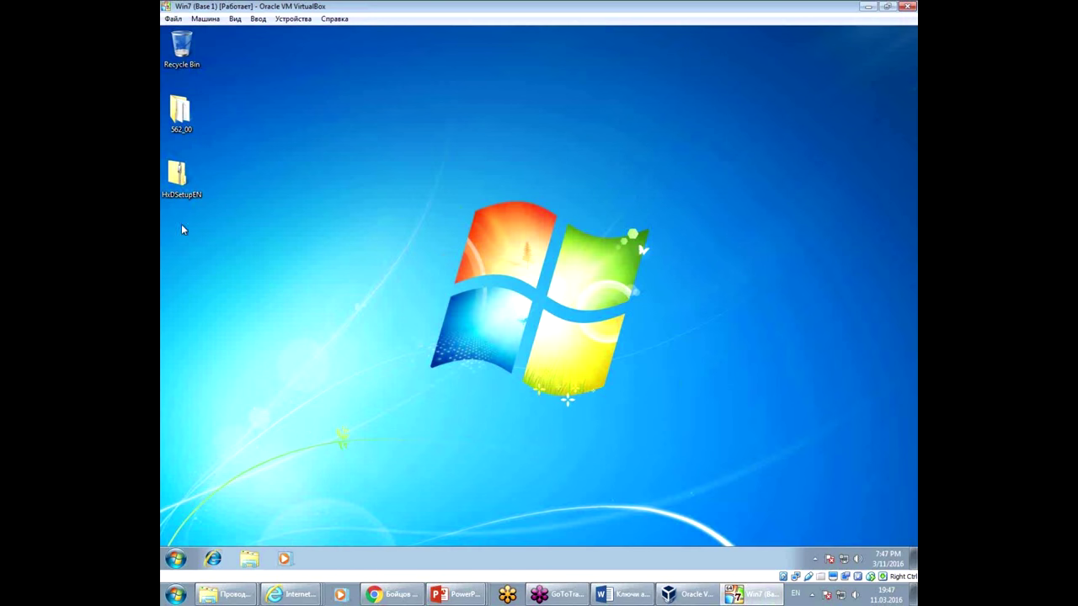
# - Extract the HxDSetupEN archive and run its setup program as administrator
pyautogui.rightClick(178, 178)
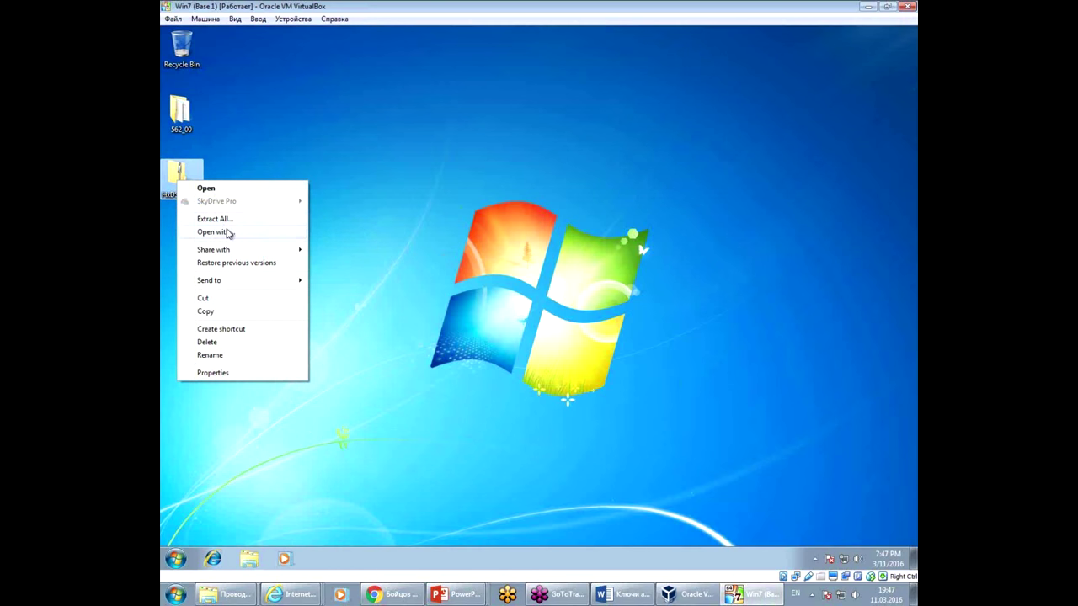
pyautogui.click(215, 219)
pyautogui.click(660, 407)
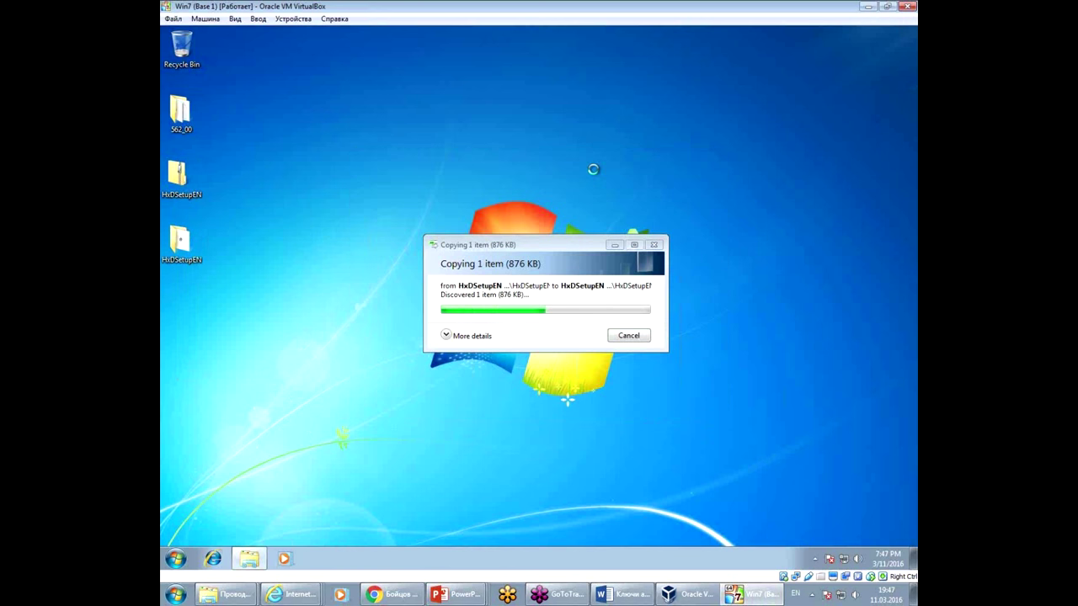
pyautogui.rightClick(484, 184)
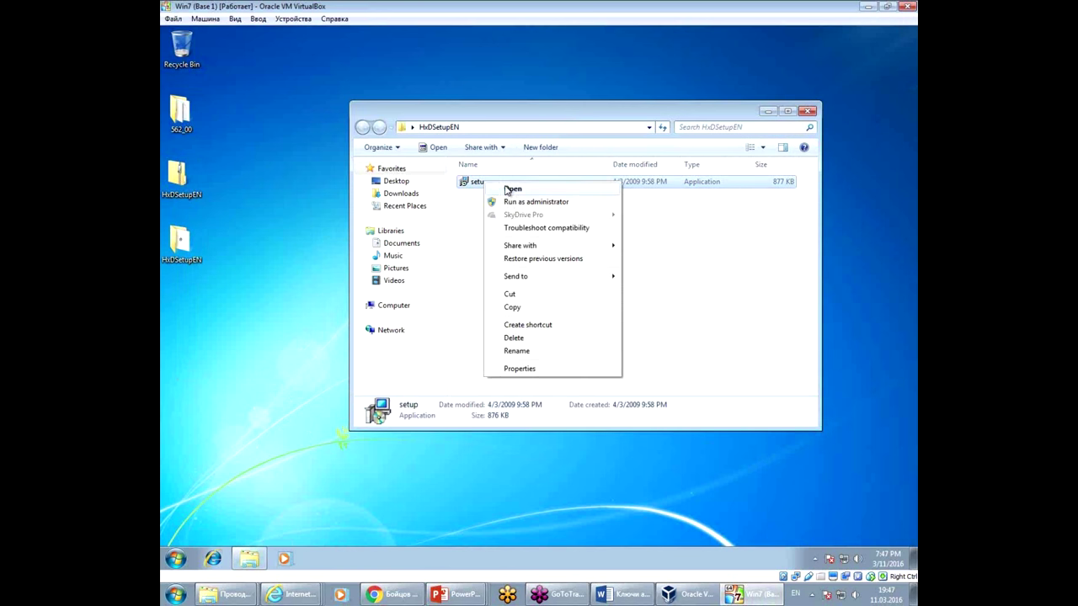
pyautogui.click(511, 204)
pyautogui.click(642, 303)
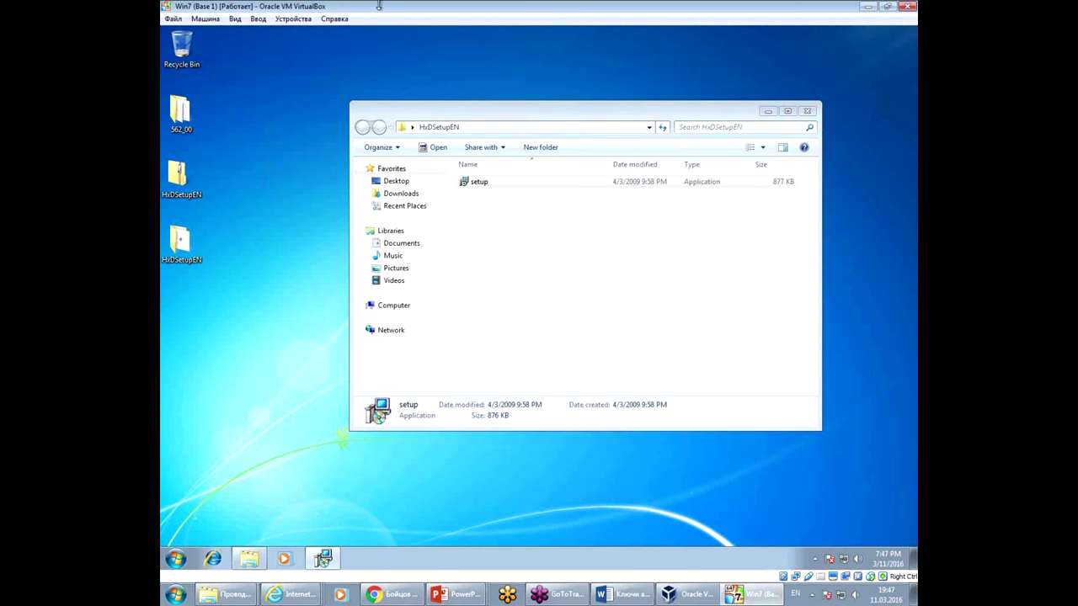
# - Install HxD Hex Editor with default folders, accepting the licence and adding a desktop icon
pyautogui.click(607, 389)
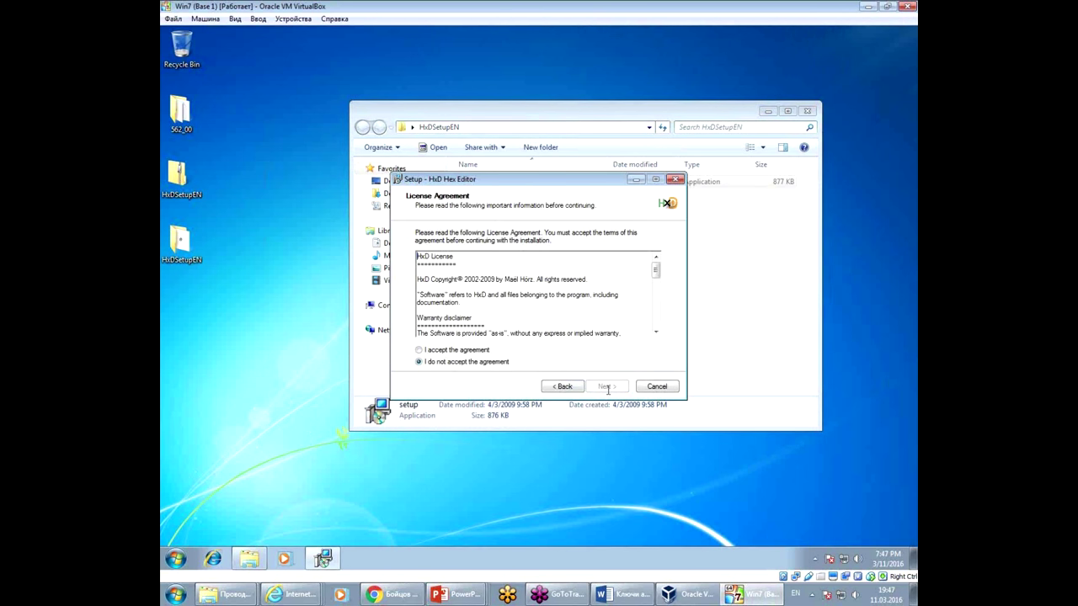
pyautogui.click(487, 350)
pyautogui.click(612, 391)
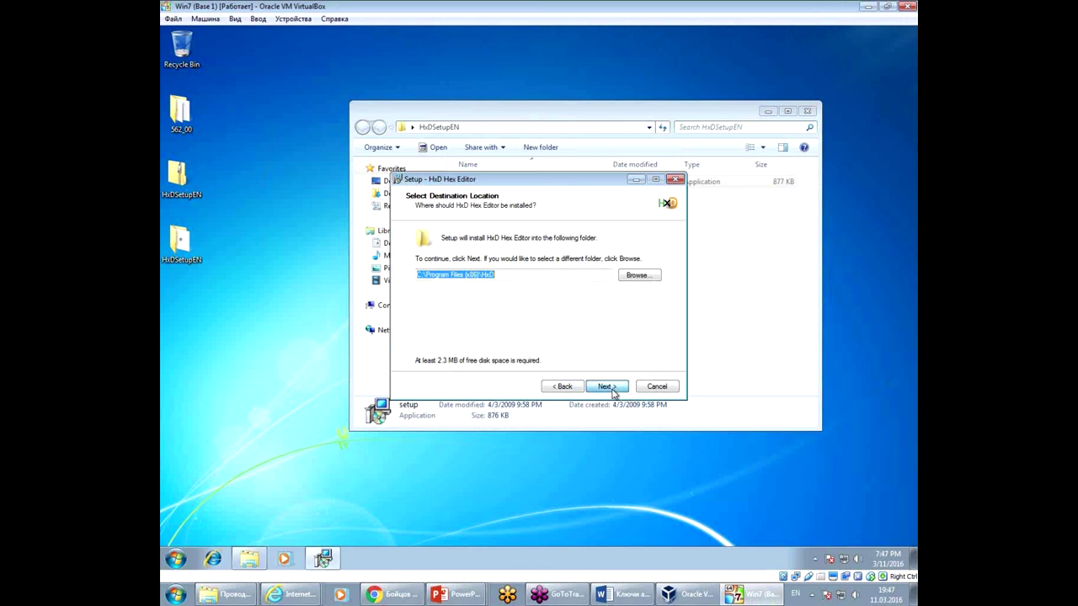
pyautogui.click(609, 388)
pyautogui.click(610, 388)
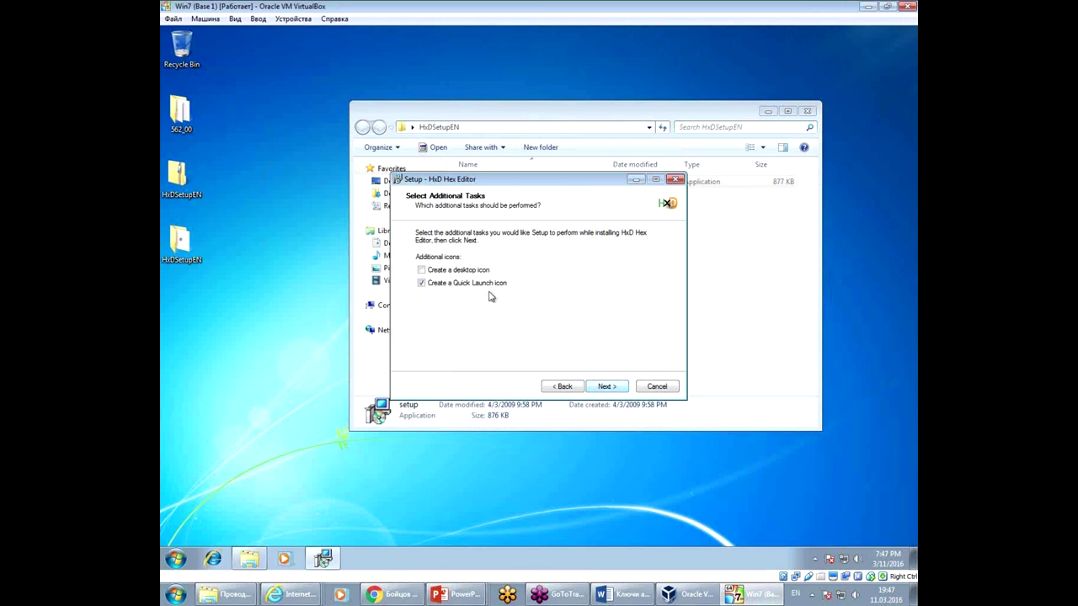
pyautogui.click(443, 271)
pyautogui.click(606, 386)
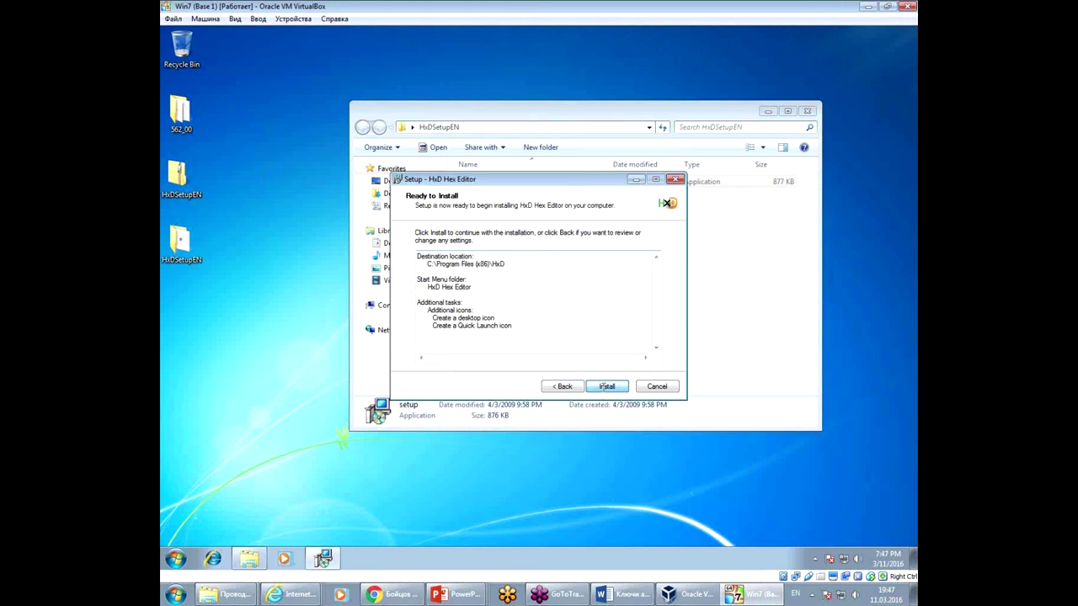
pyautogui.click(607, 387)
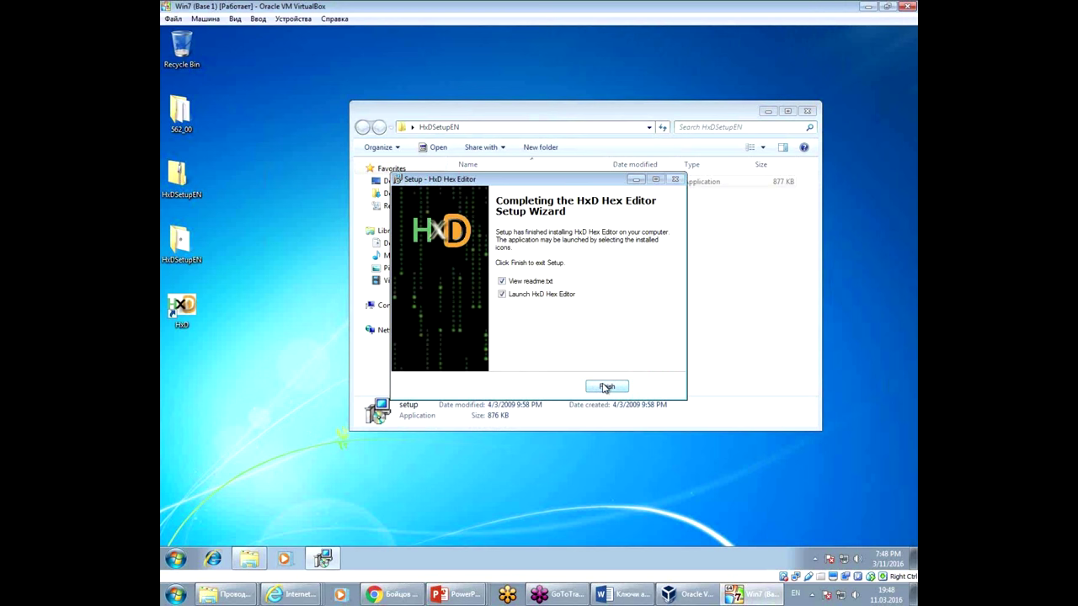
pyautogui.click(605, 388)
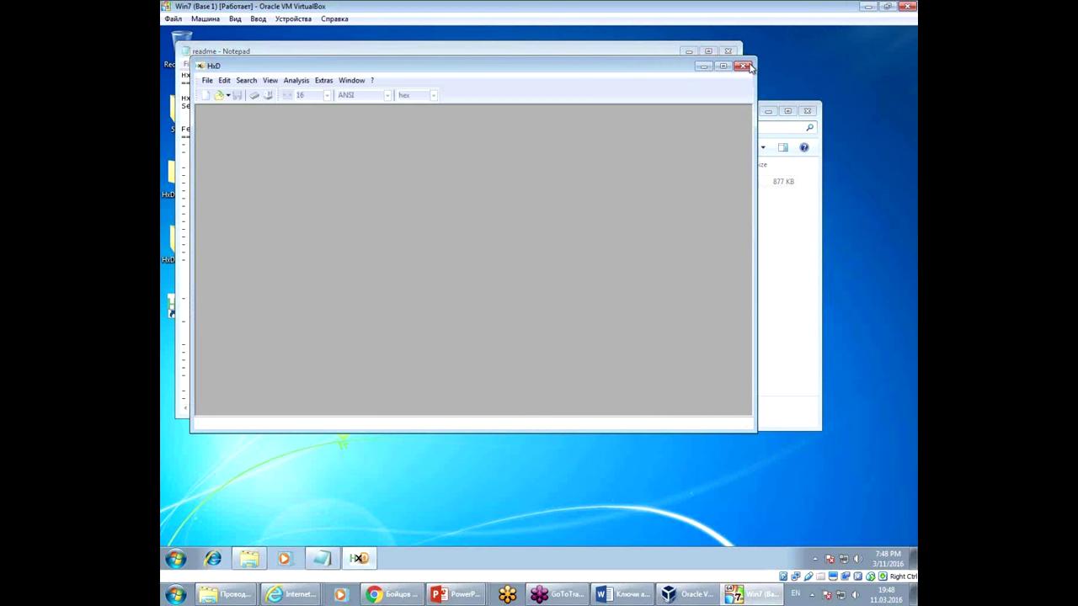
# - Close the HxD readme and HxD window, then open the Run dialog
pyautogui.click(729, 52)
pyautogui.click(744, 66)
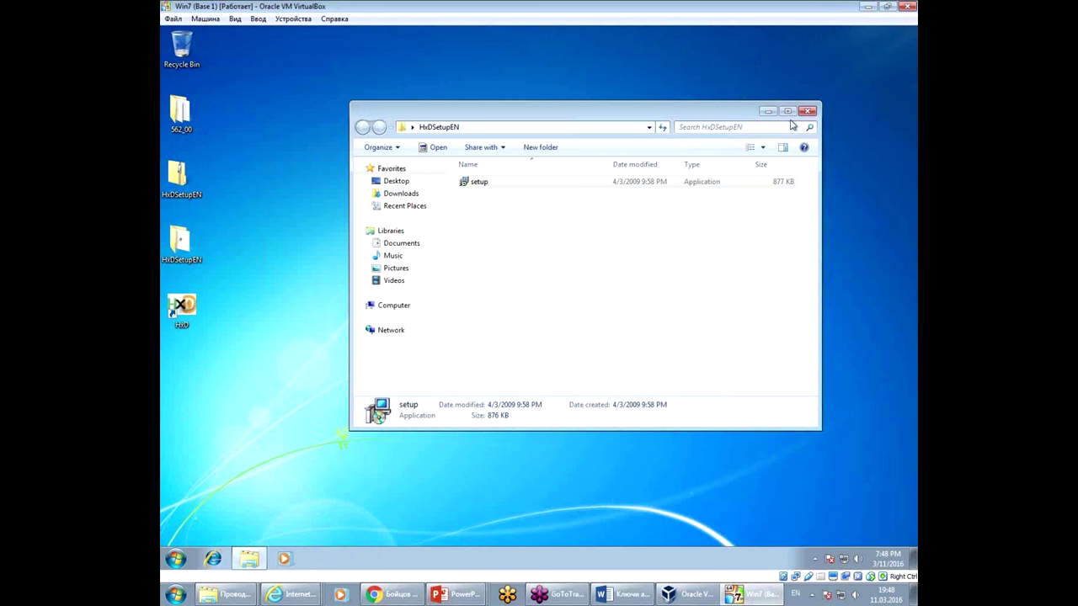
pyautogui.moveTo(714, 110); pyautogui.dragTo(715, 75)
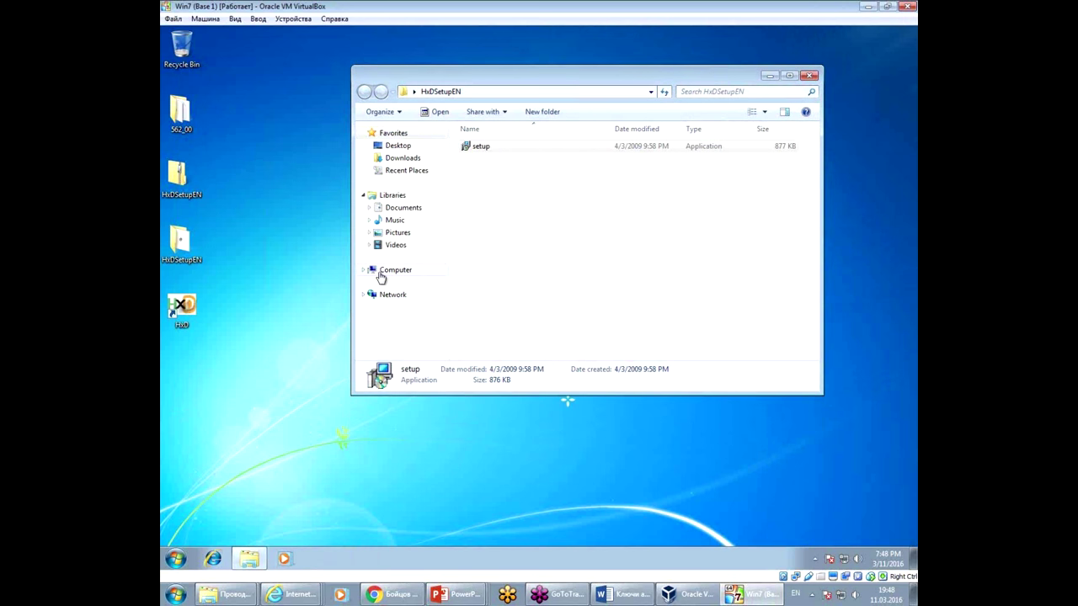
pyautogui.press('super+r')
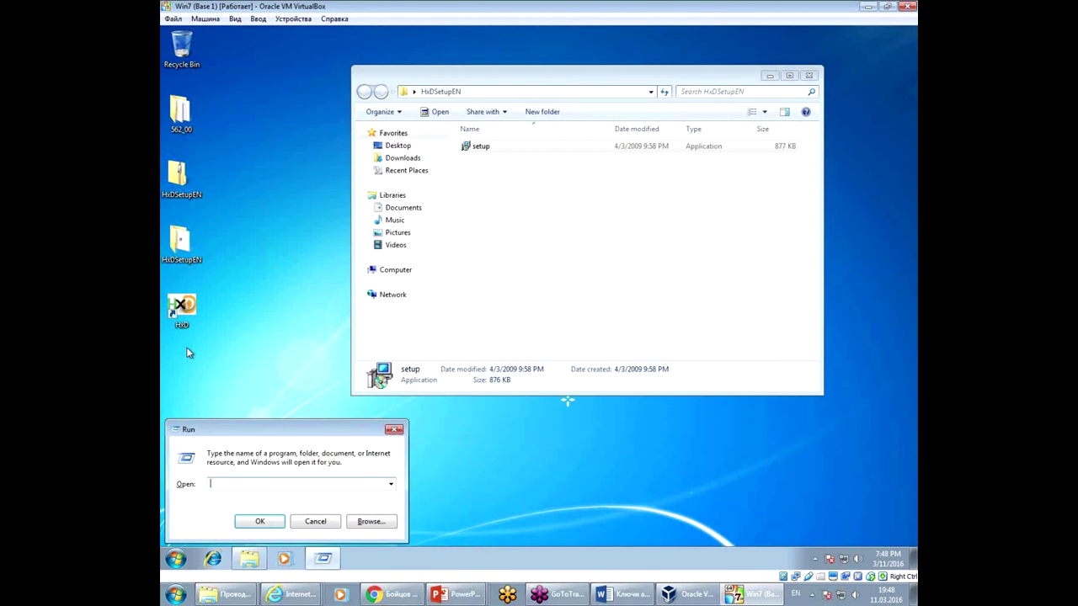
# - Launch Disk Management with diskmgmt.msc and enlarge its window
pyautogui.write('diskmgmt.msc')
pyautogui.press('Return')
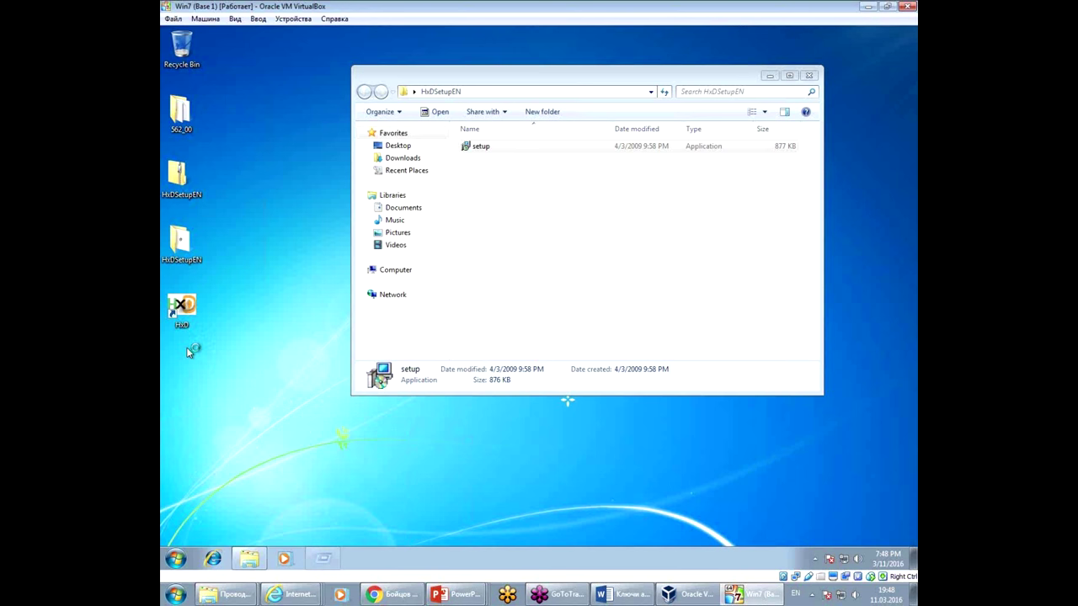
pyautogui.moveTo(278, 42); pyautogui.dragTo(364, 76)
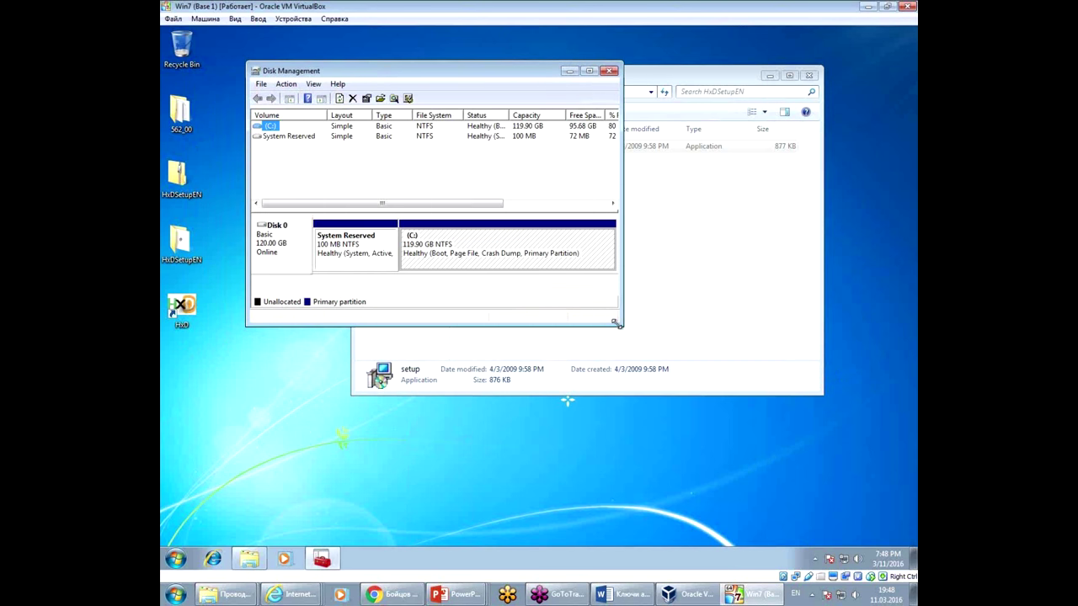
pyautogui.moveTo(621, 323); pyautogui.dragTo(867, 432)
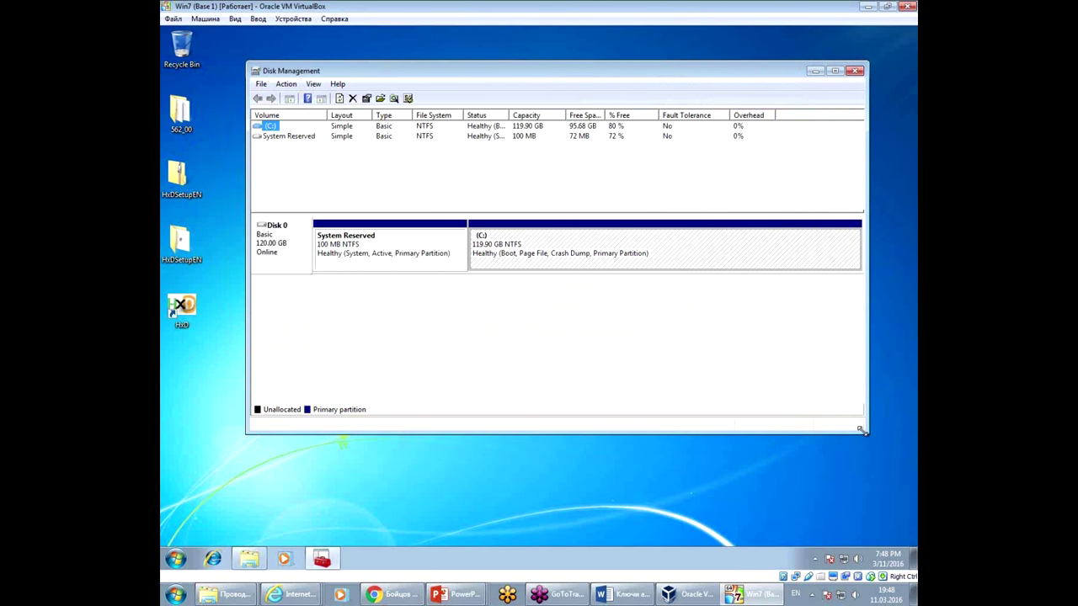
# - Shrink the C: volume by 1024 MB to create 1.00 GB unallocated space
pyautogui.rightClick(564, 240)
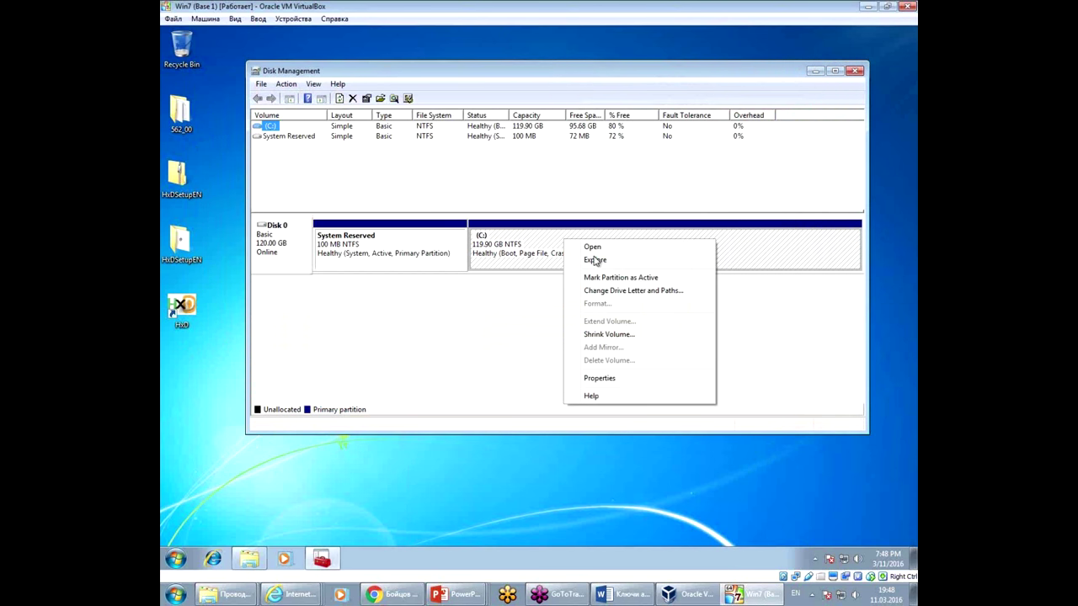
pyautogui.click(627, 335)
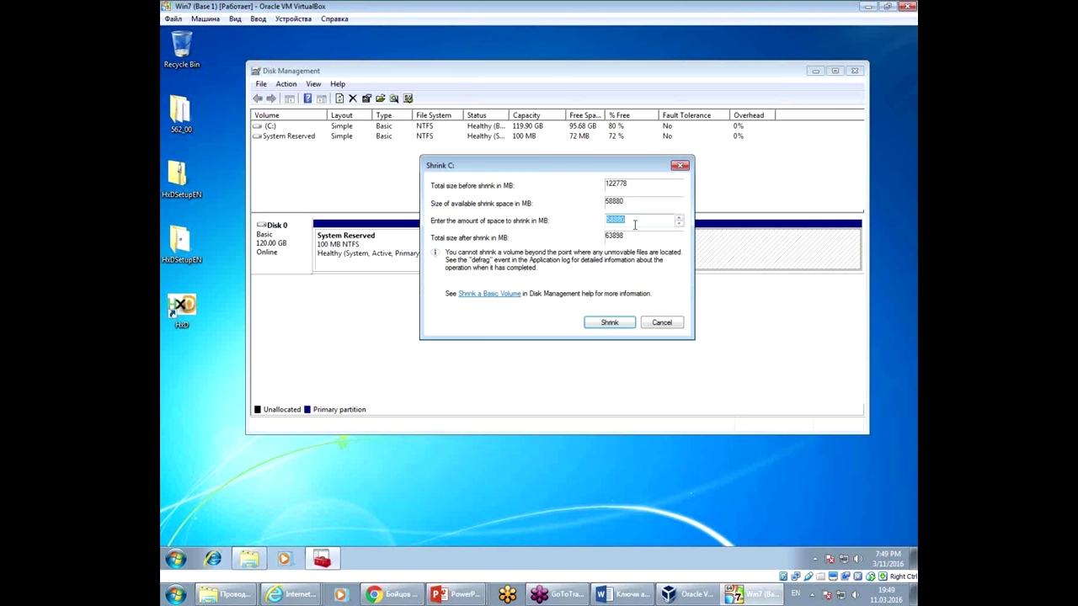
pyautogui.write('1024')
pyautogui.press('Return')
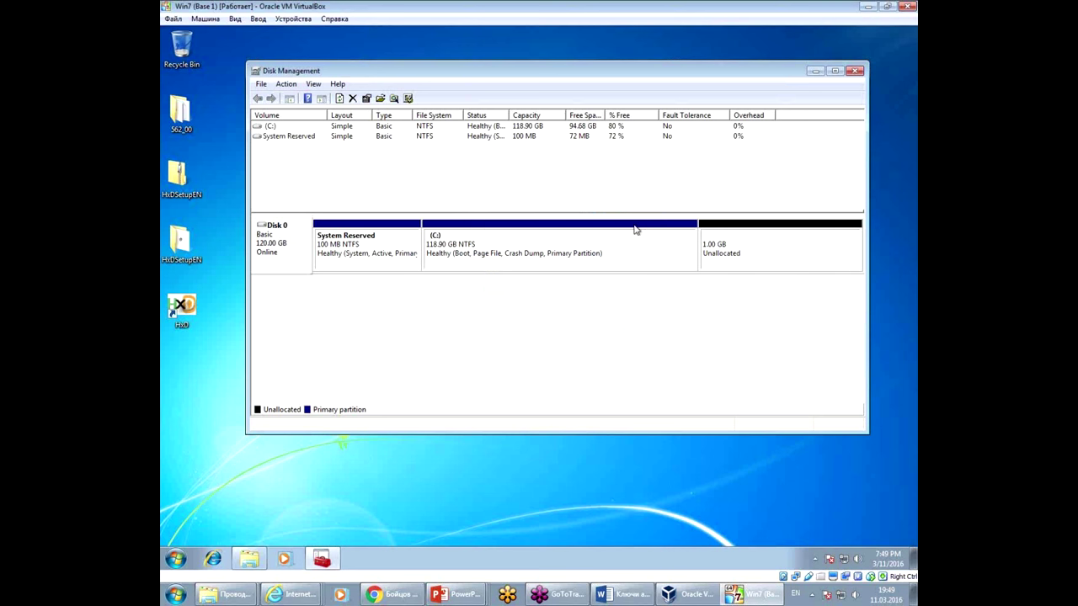
# - Create a new simple volume in the unallocated space using default size, drive letter and NTFS format
pyautogui.rightClick(752, 245)
pyautogui.click(784, 248)
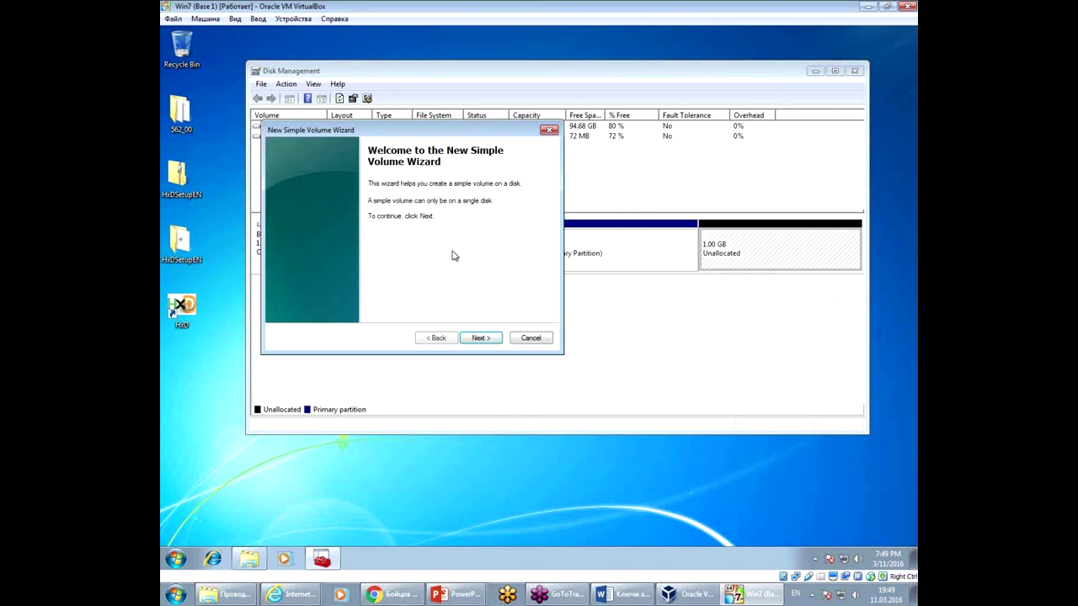
pyautogui.click(476, 337)
pyautogui.click(477, 338)
pyautogui.click(478, 338)
pyautogui.click(480, 338)
pyautogui.click(481, 338)
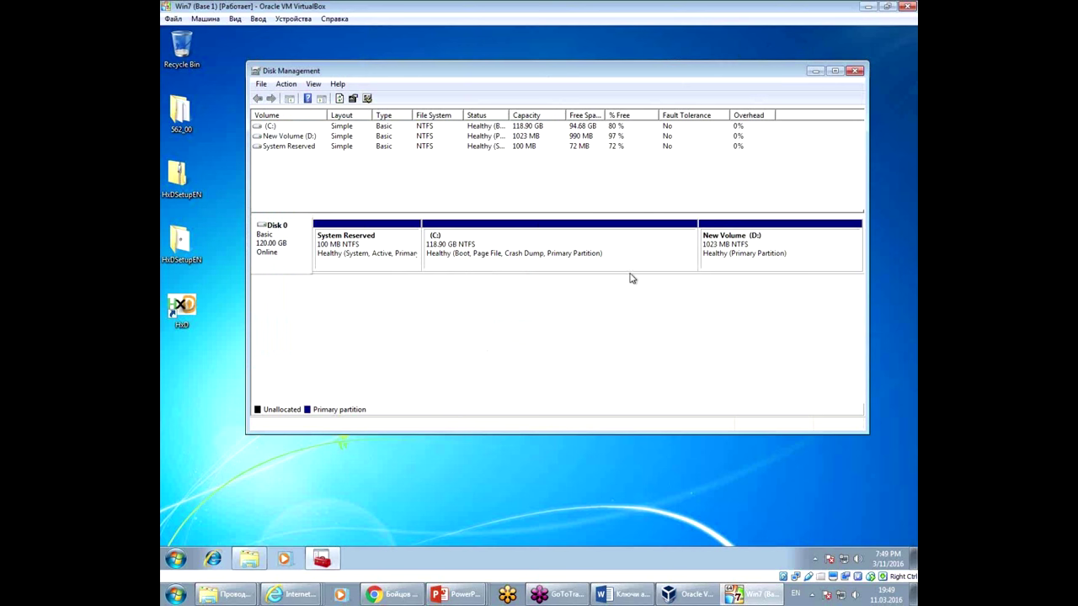
# - Open New Volume (D:) in Windows Explorer
pyautogui.click(249, 560)
pyautogui.click(413, 268)
pyautogui.doubleClick(630, 161)
# - Create a new text document on D: named 'Secret Doc' and open it in Notepad
pyautogui.rightClick(532, 199)
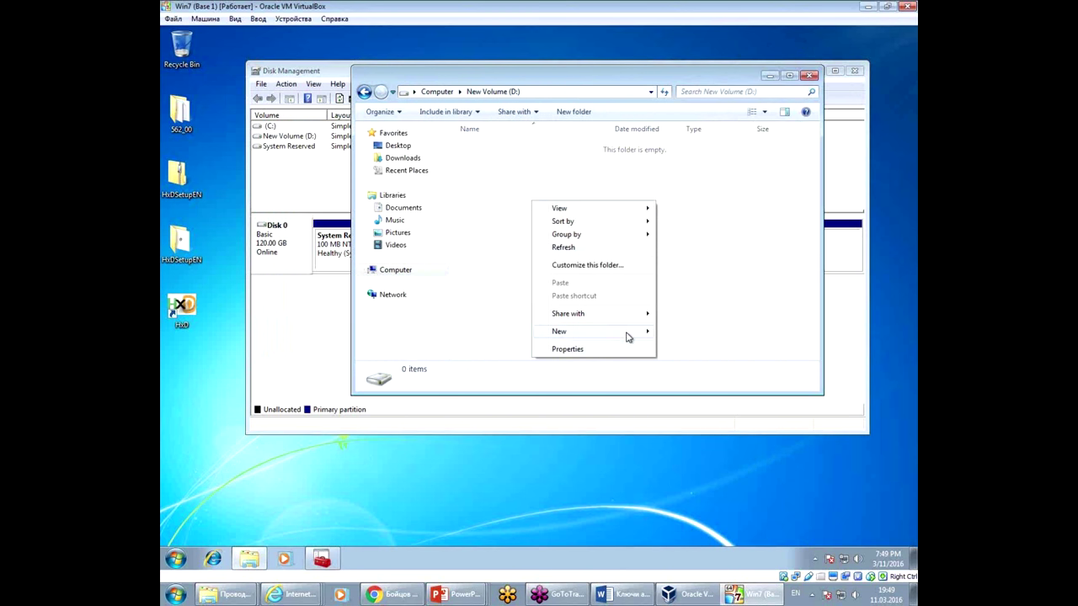
pyautogui.moveTo(640, 336)
pyautogui.click(699, 453)
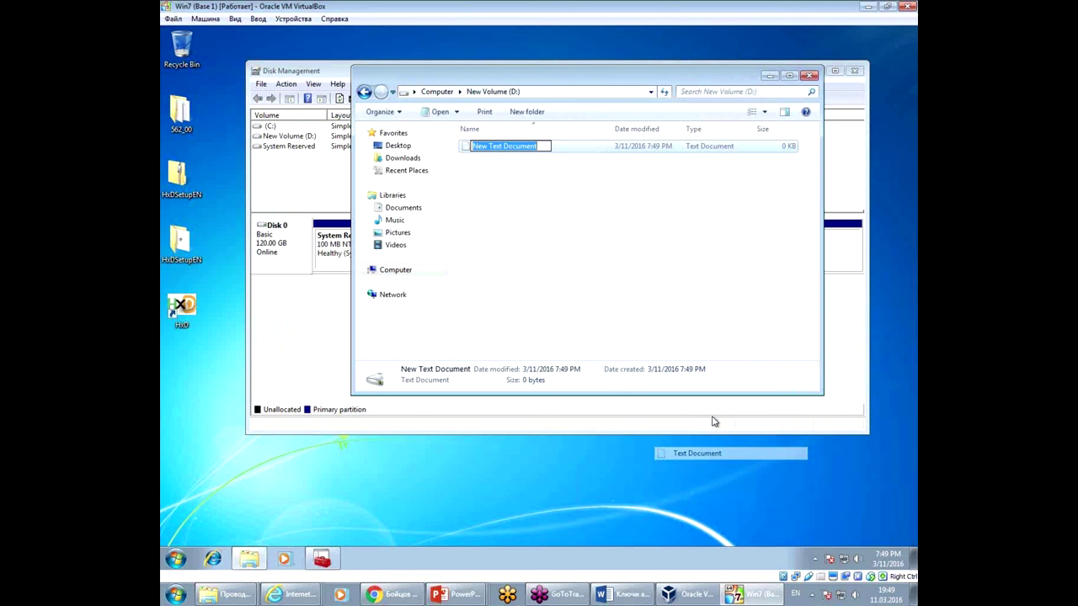
pyautogui.write('Sedcret')
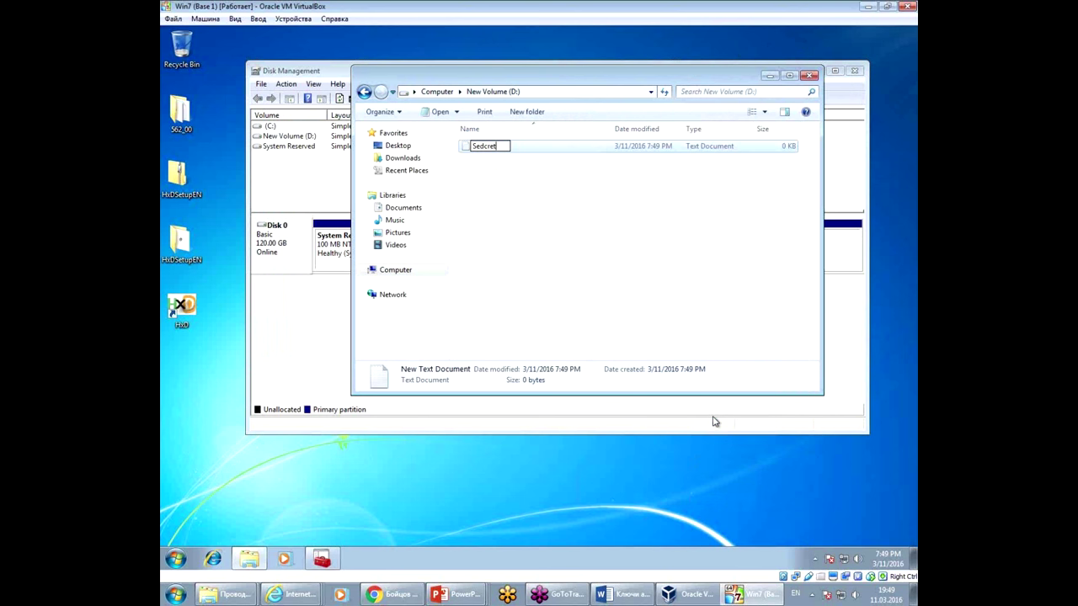
pyautogui.press('BackSpace')
pyautogui.press('BackSpace')
pyautogui.press('BackSpace')
pyautogui.press('BackSpace')
pyautogui.write('cret Doc')
pyautogui.press('Return')
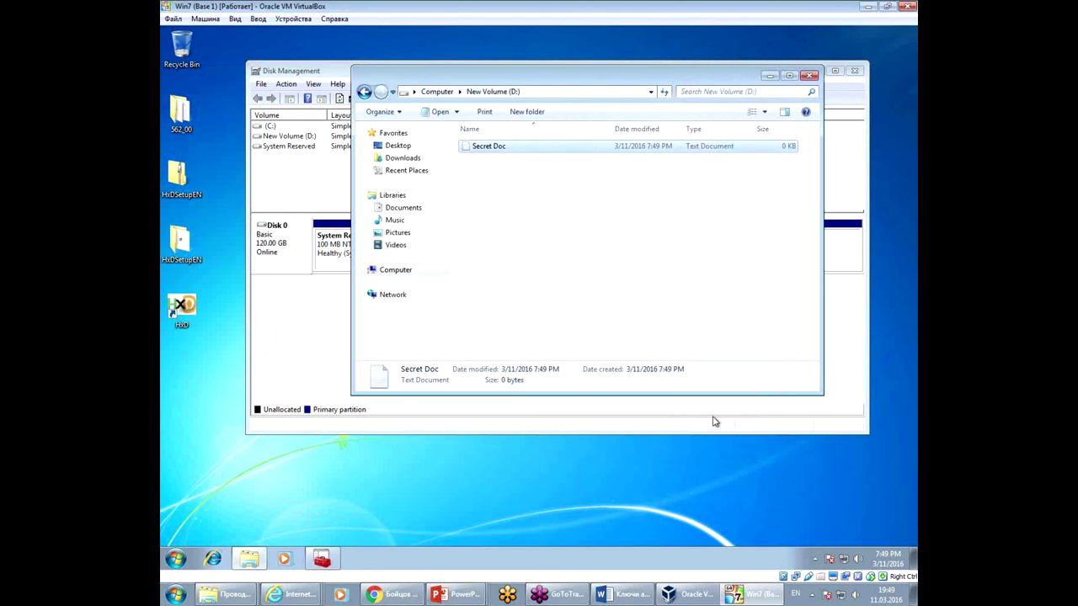
pyautogui.doubleClick(524, 146)
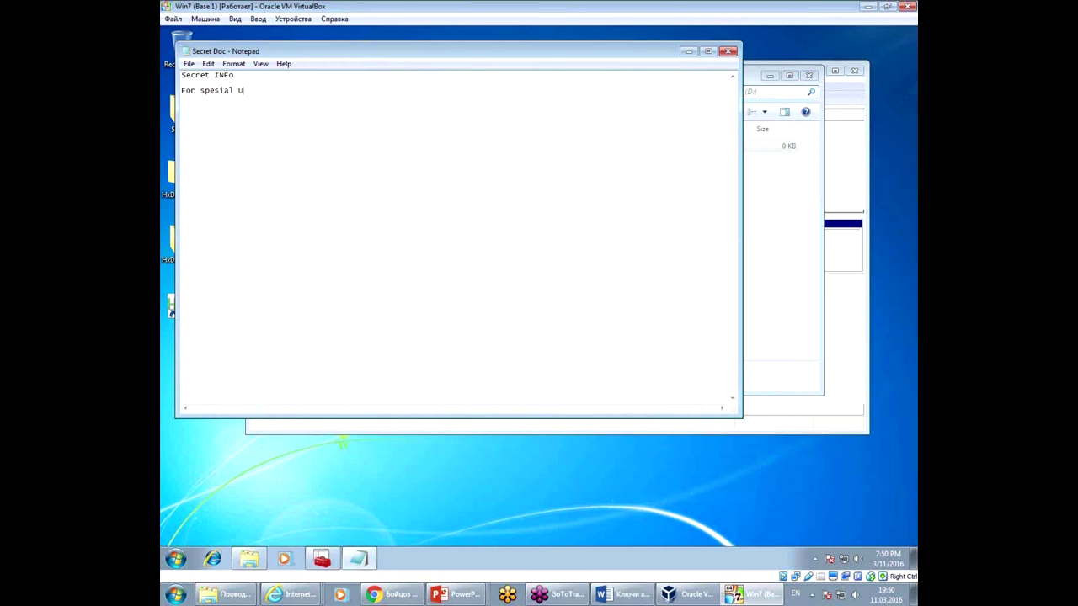
# - Correct the second line to read 'For special Use'
pyautogui.click(219, 90)
pyautogui.write('\\c')
pyautogui.press('Left')
pyautogui.press('BackSpace')
pyautogui.press('BackSpace')
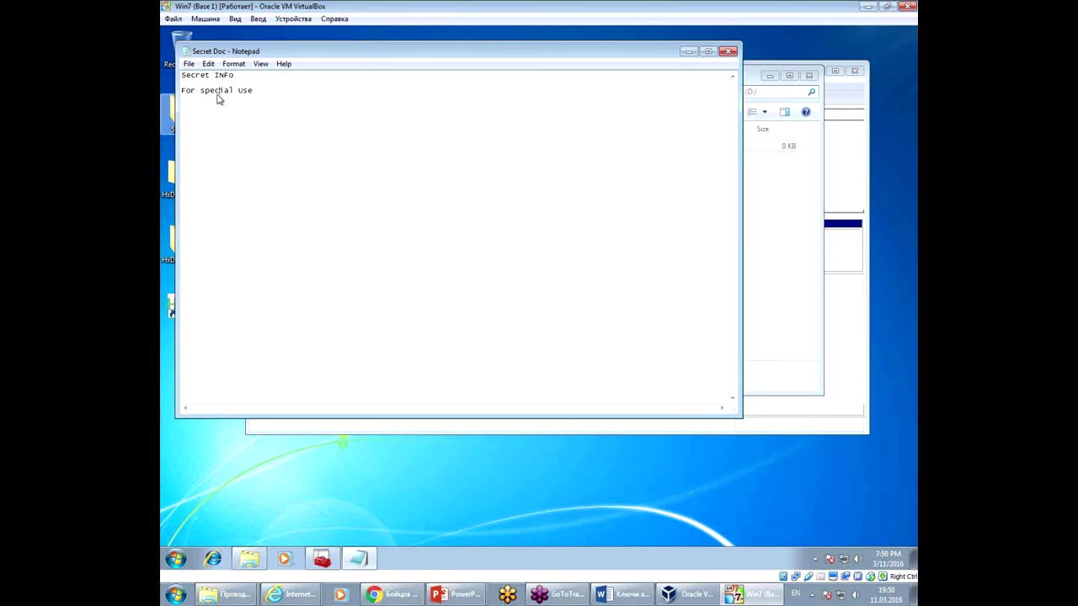
pyautogui.press('End')
pyautogui.press('BackSpace')
pyautogui.press('BackSpace')
pyautogui.press('BackSpace')
pyautogui.write('Use')
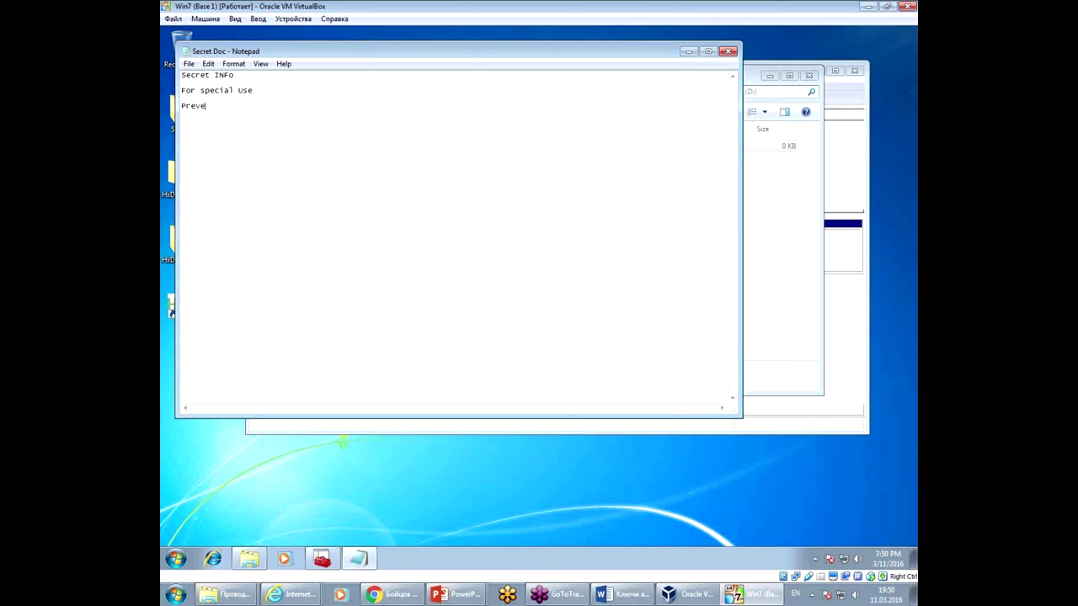
# - Finish the 'Preved' line, then close Notepad saving Secret Doc.txt
pyautogui.doubleClick(200, 105)
pyautogui.click(521, 110)
pyautogui.click(729, 51)
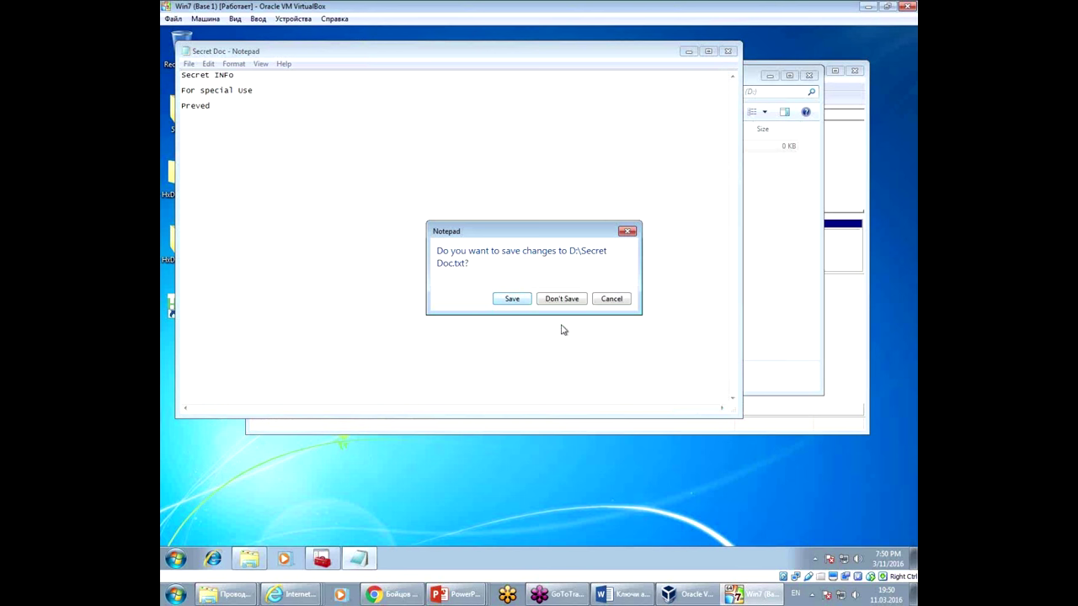
pyautogui.click(517, 302)
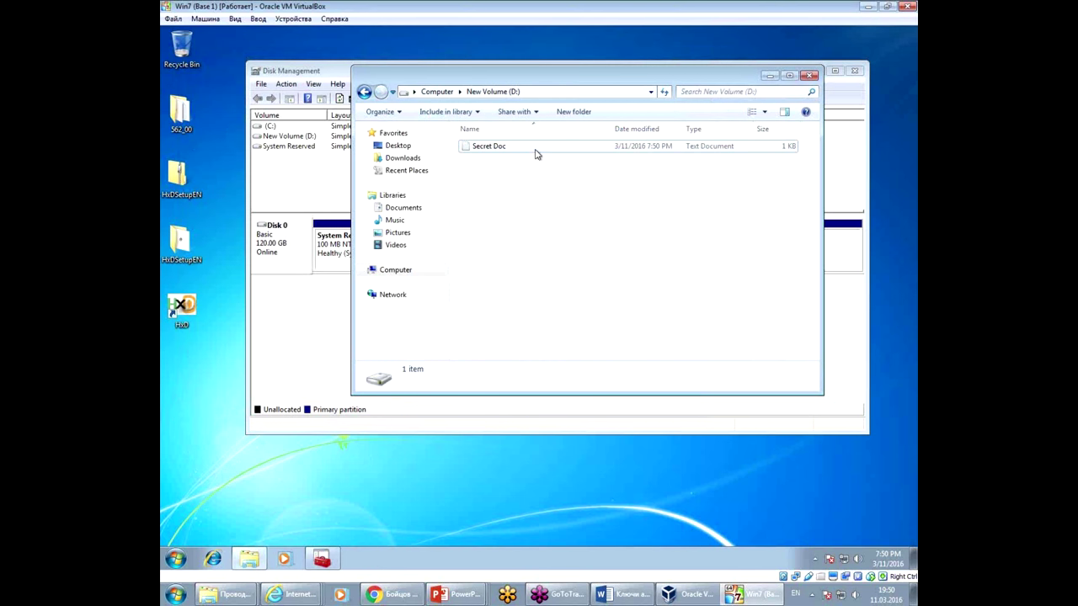
# - Launch HxD from its desktop shortcut as administrator and move its window right
pyautogui.rightClick(181, 305)
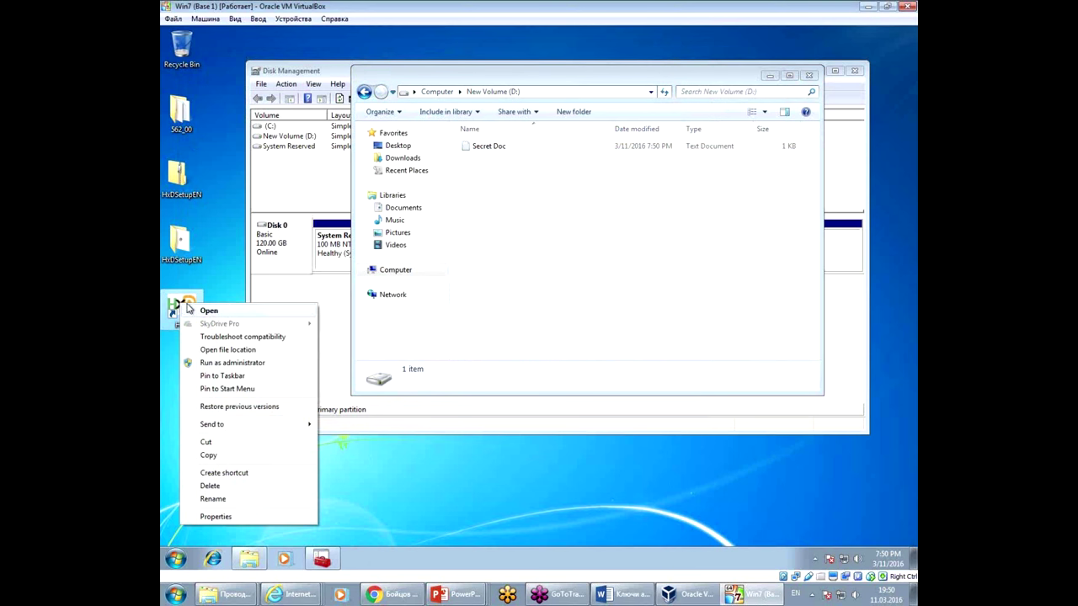
pyautogui.click(239, 362)
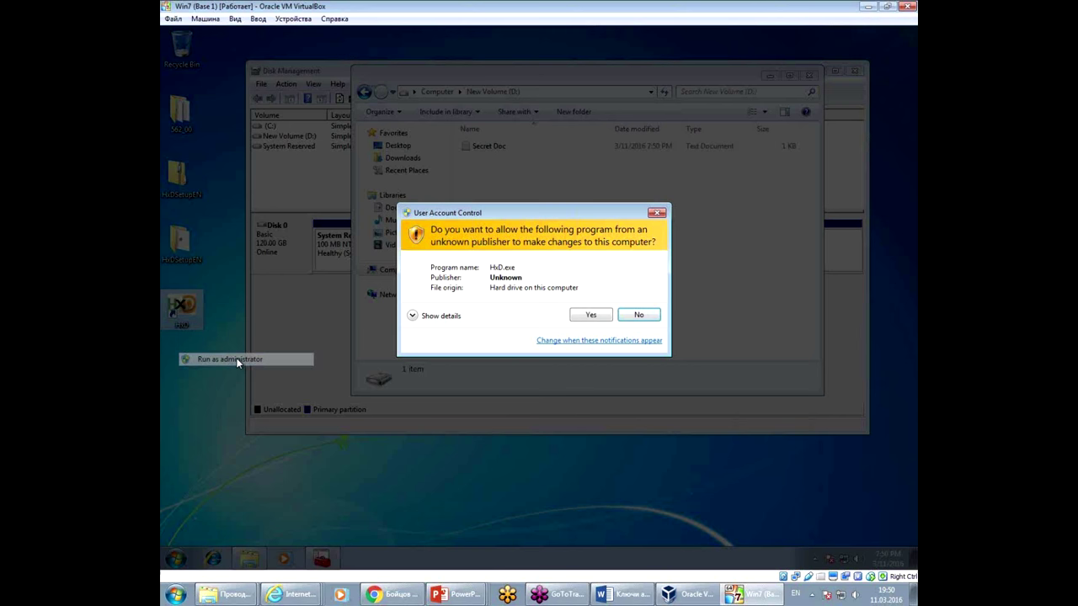
pyautogui.click(591, 315)
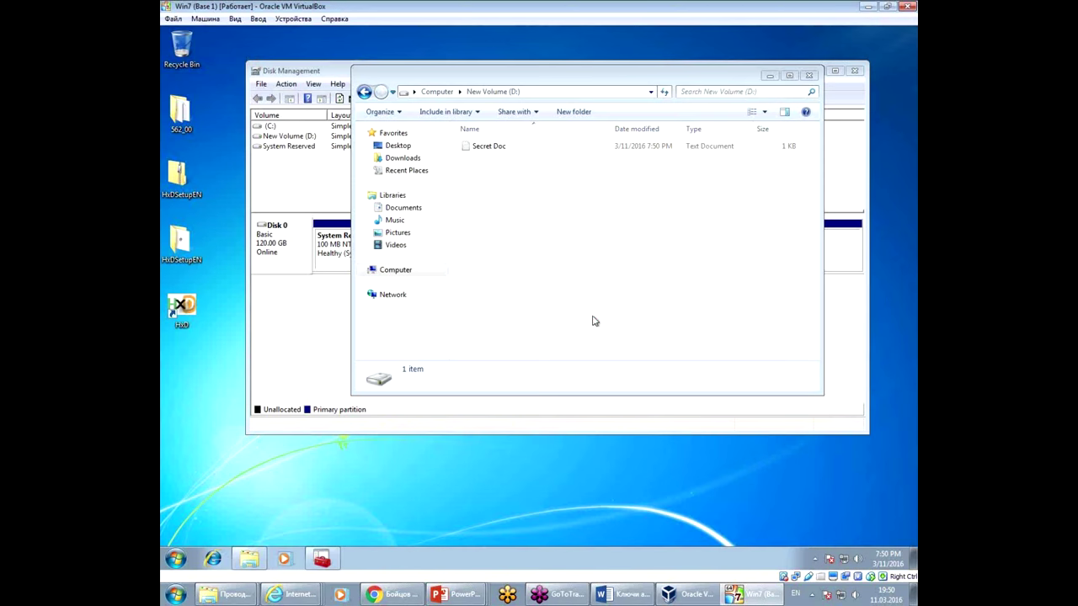
pyautogui.moveTo(441, 75); pyautogui.dragTo(483, 69)
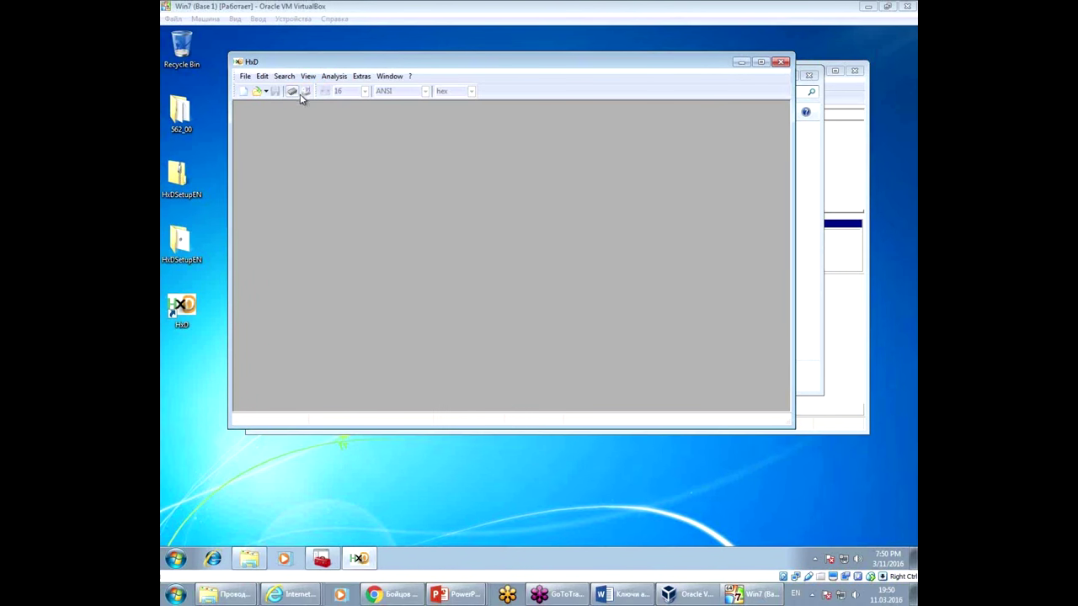
pyautogui.click(253, 89)
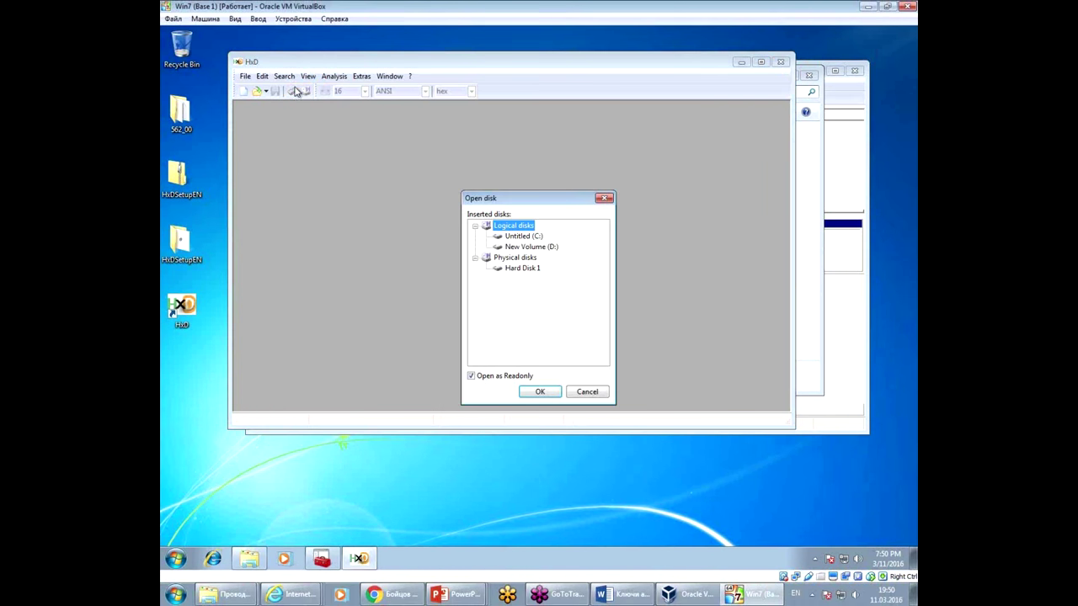
# - Open New Volume (D:) as a disk in HxD and browse its NTFS boot sector
pyautogui.click(532, 248)
pyautogui.click(540, 391)
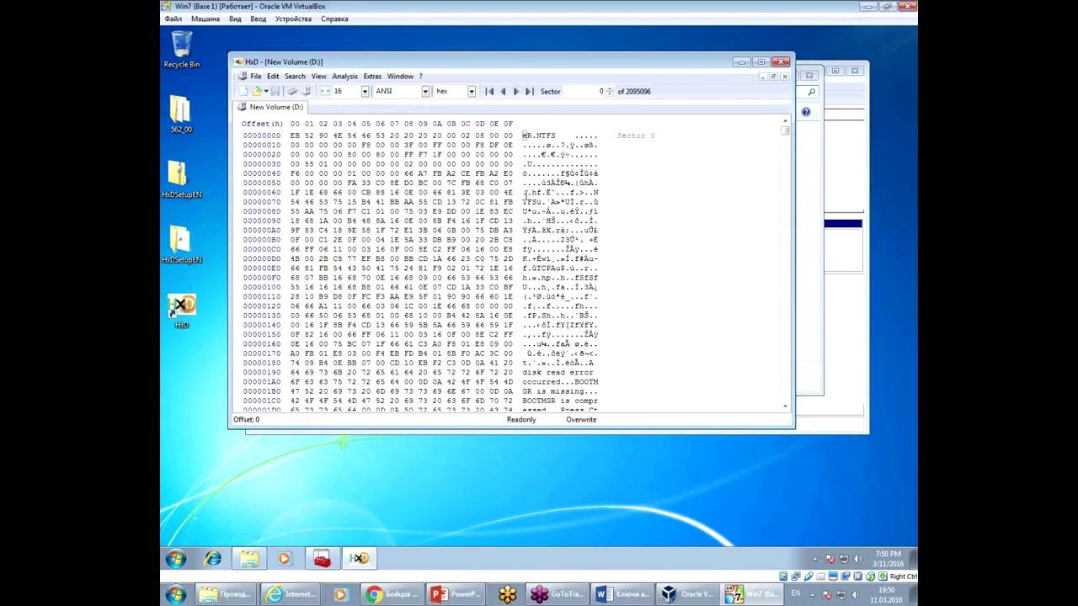
pyautogui.moveTo(336, 192); pyautogui.dragTo(408, 250)
pyautogui.scroll(-1, 465, 268)
pyautogui.scroll(1, 466, 267)
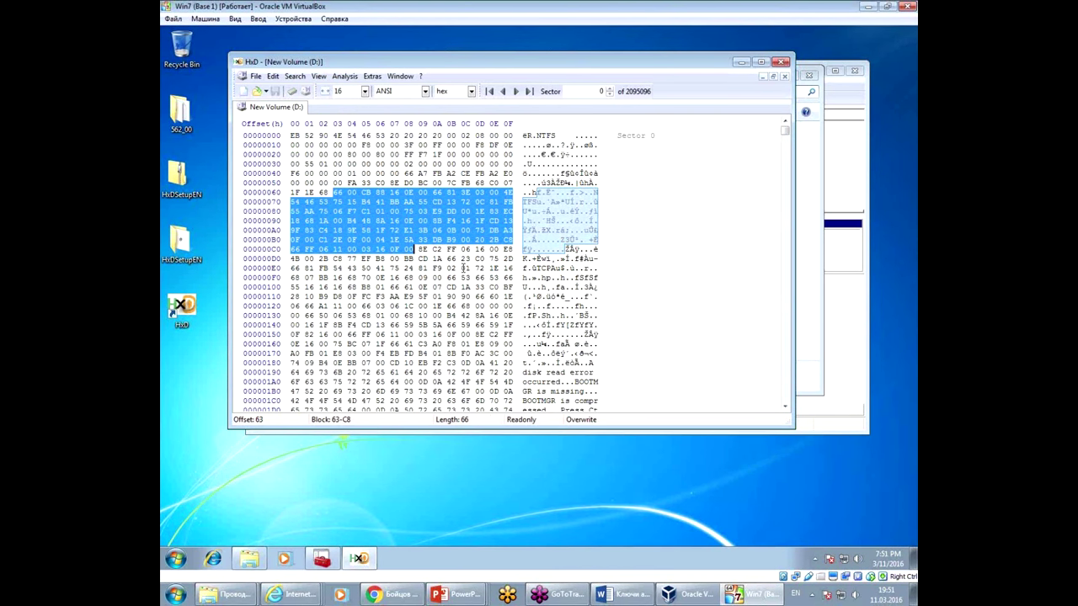
pyautogui.scroll(-8, 665, 253)
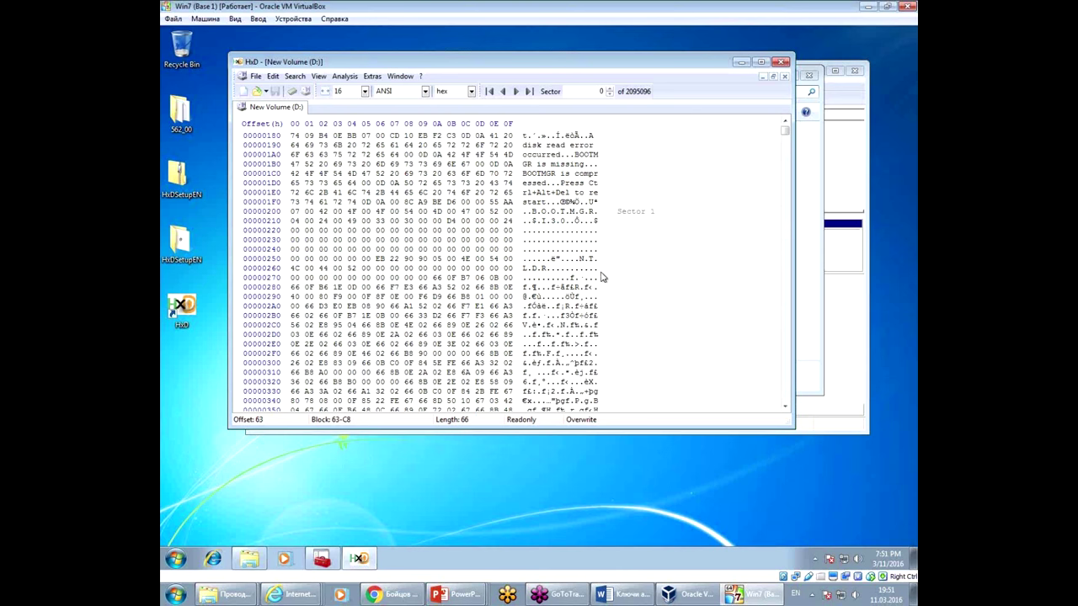
pyautogui.scroll(-1, 606, 270)
pyautogui.click(782, 203)
pyautogui.click(782, 208)
pyautogui.click(782, 208)
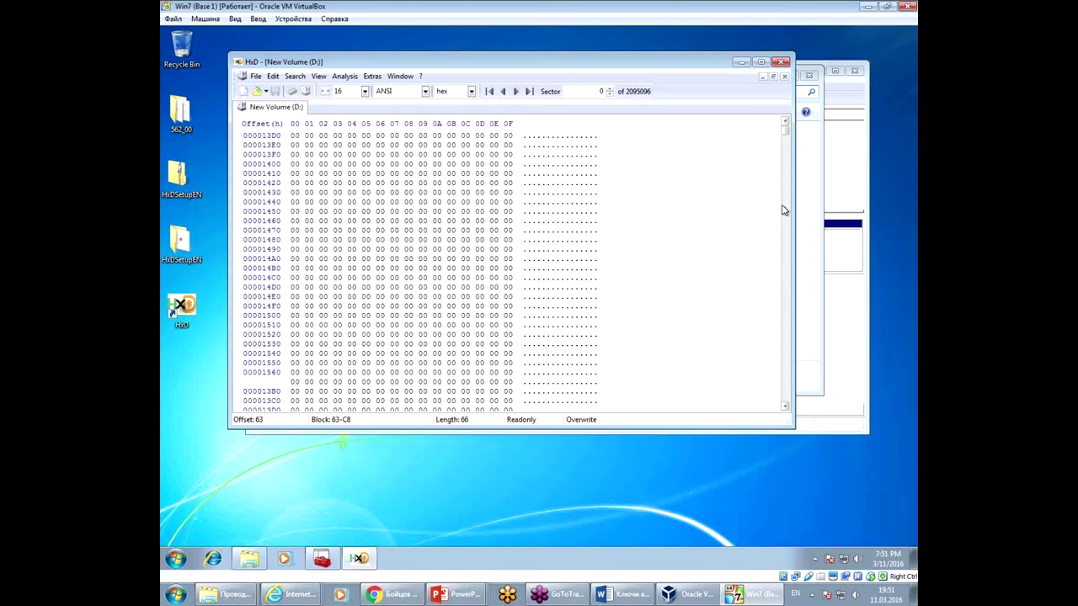
pyautogui.moveTo(782, 209); pyautogui.dragTo(782, 209)
pyautogui.moveTo(785, 132)
pyautogui.mouseDown()
pyautogui.moveTo(788, 399)
pyautogui.moveTo(788, 119)
pyautogui.moveTo(789, 253)
pyautogui.moveTo(788, 119)
pyautogui.moveTo(797, 224)
pyautogui.moveTo(789, 114)
pyautogui.mouseUp()
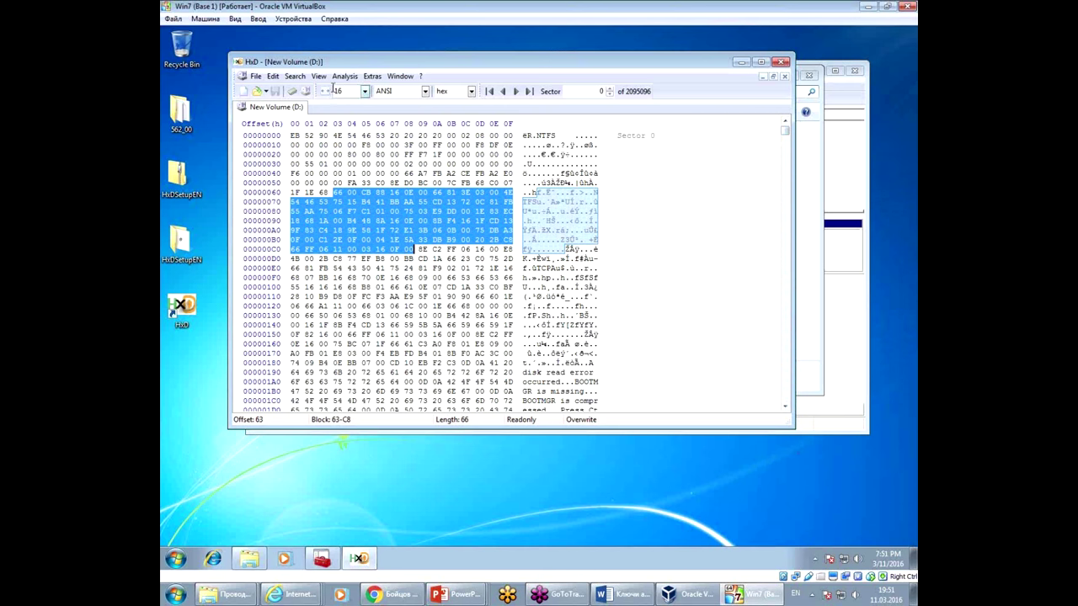
pyautogui.hotkey('ctrl', 'f')
pyautogui.write('Preved')
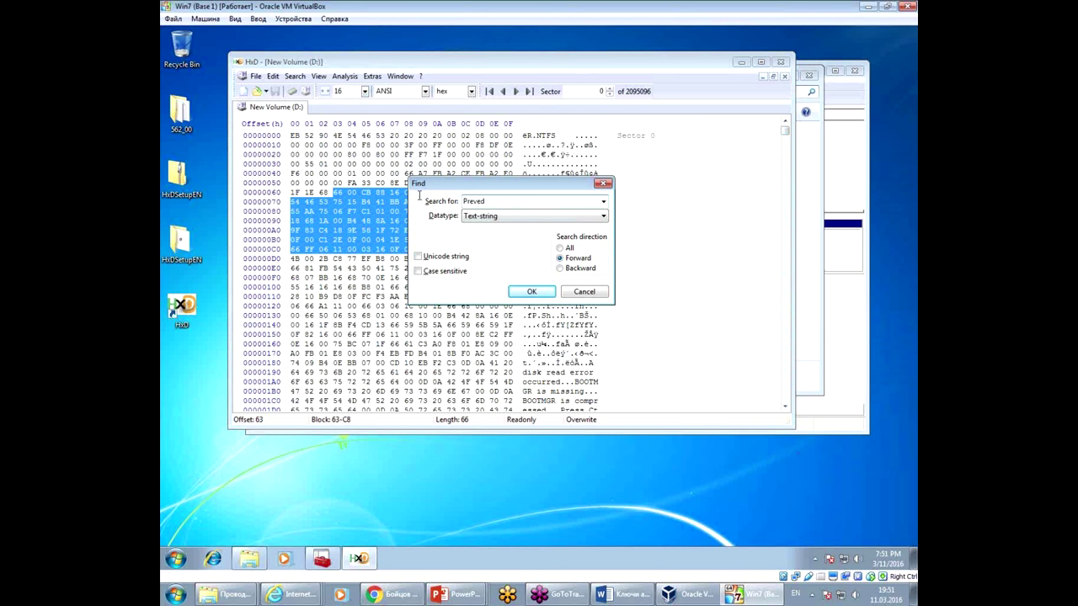
pyautogui.doubleClick(502, 198)
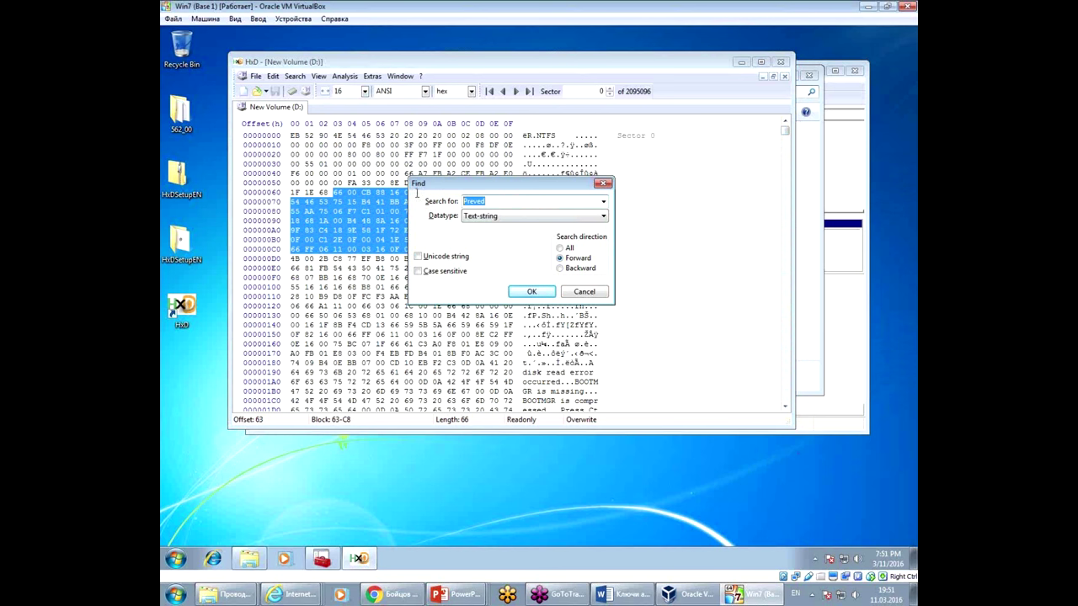
pyautogui.click(503, 200)
pyautogui.click(533, 292)
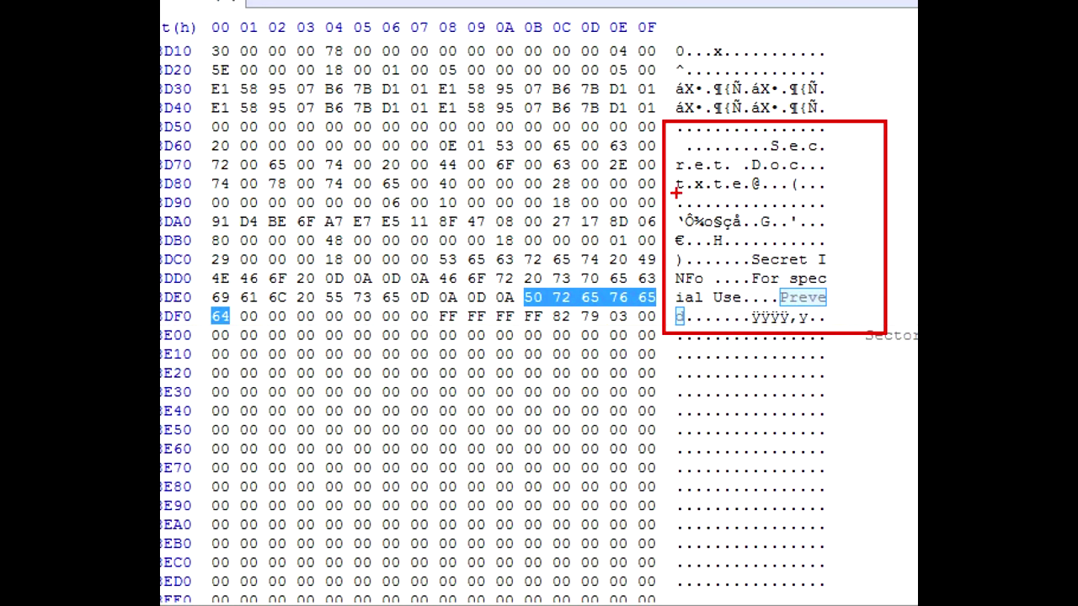
pyautogui.moveTo(675, 195); pyautogui.dragTo(763, 195)
pyautogui.moveTo(774, 171)
pyautogui.mouseDown()
pyautogui.moveTo(739, 254)
pyautogui.moveTo(779, 251)
pyautogui.moveTo(806, 181)
pyautogui.moveTo(752, 183)
pyautogui.mouseUp()
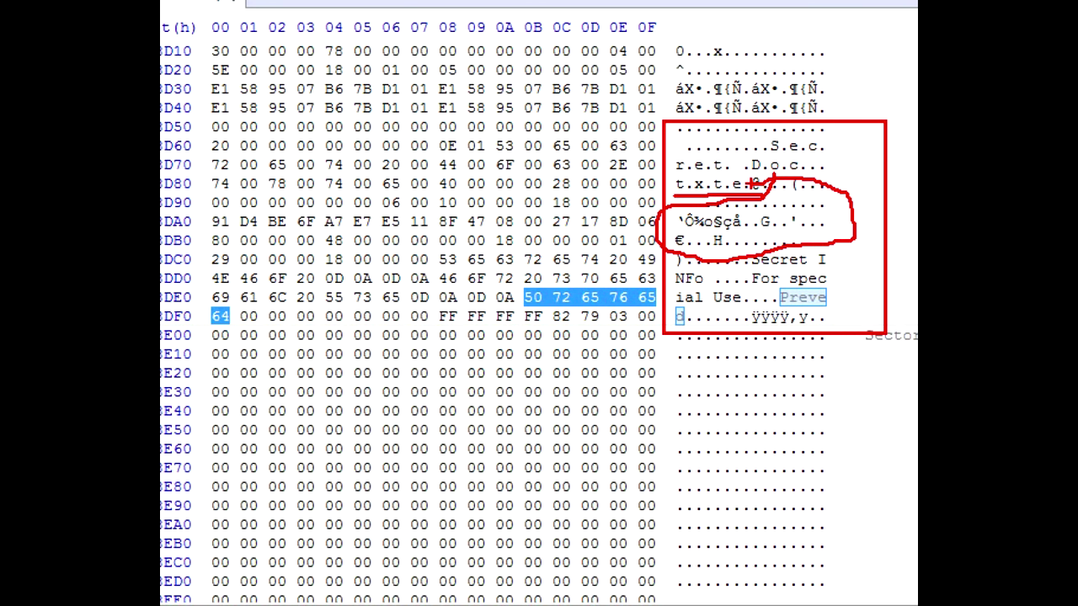
pyautogui.moveTo(748, 288); pyautogui.dragTo(833, 284)
pyautogui.moveTo(672, 306); pyautogui.dragTo(740, 307)
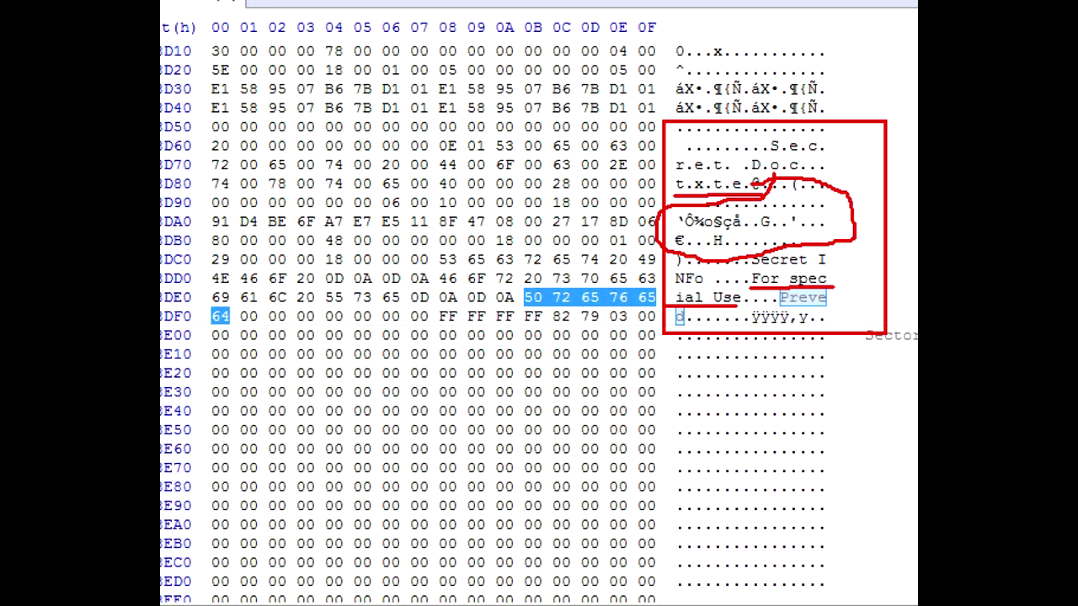
pyautogui.moveTo(746, 269); pyautogui.dragTo(832, 266)
pyautogui.moveTo(795, 322); pyautogui.dragTo(874, 324)
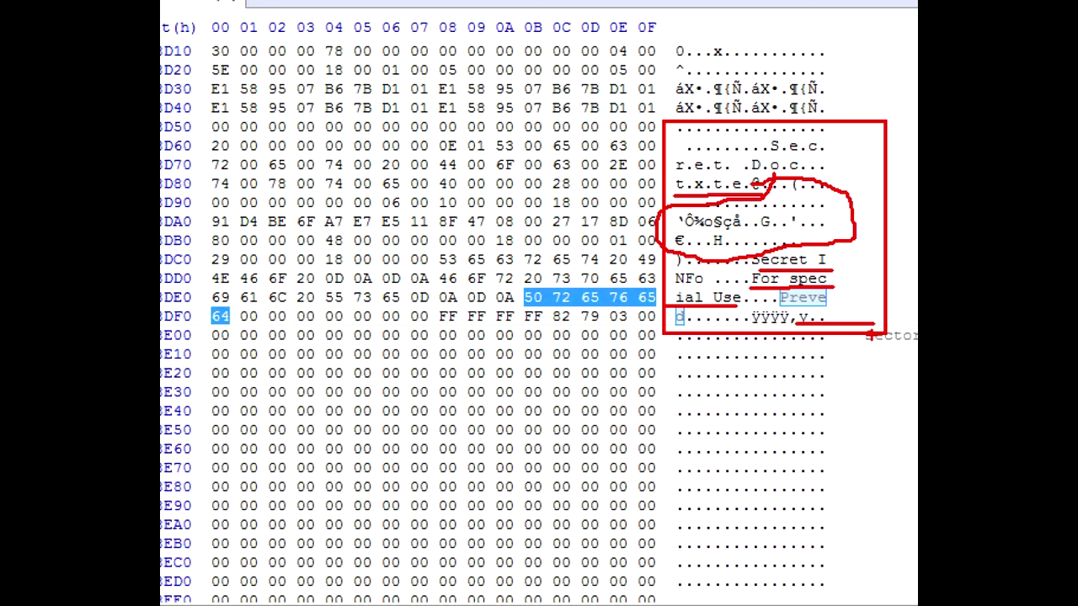
pyautogui.moveTo(829, 137)
pyautogui.mouseDown()
pyautogui.moveTo(716, 133)
pyautogui.moveTo(669, 287)
pyautogui.moveTo(855, 319)
pyautogui.moveTo(863, 185)
pyautogui.moveTo(775, 128)
pyautogui.mouseUp()
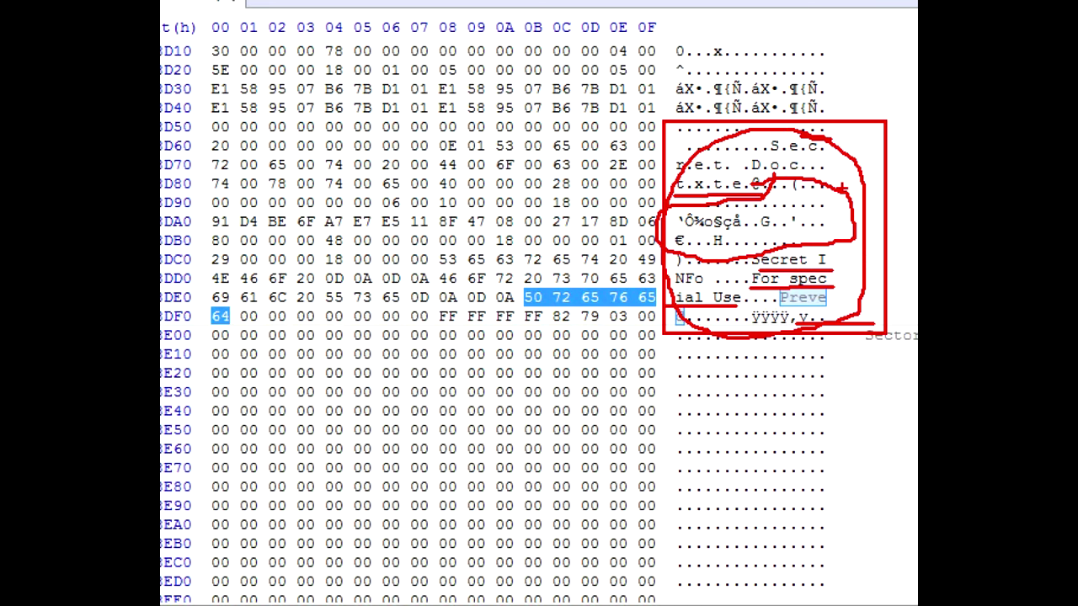
pyautogui.press('Escape')
# - Clear the selection of the Preved bytes in the hex view
pyautogui.rightClick(266, 270)
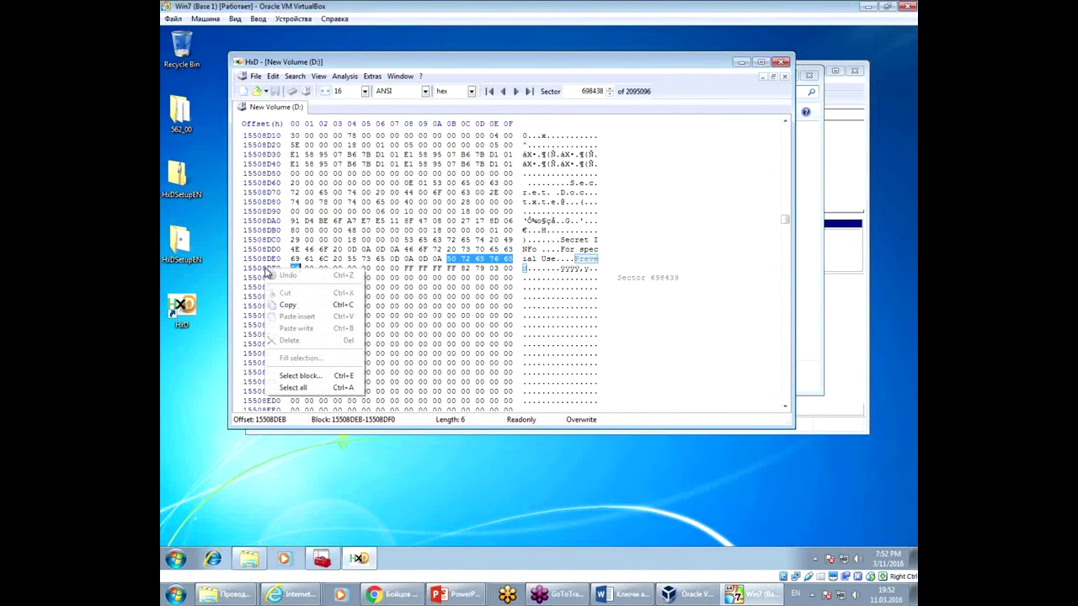
pyautogui.press('Escape')
pyautogui.press('Right')
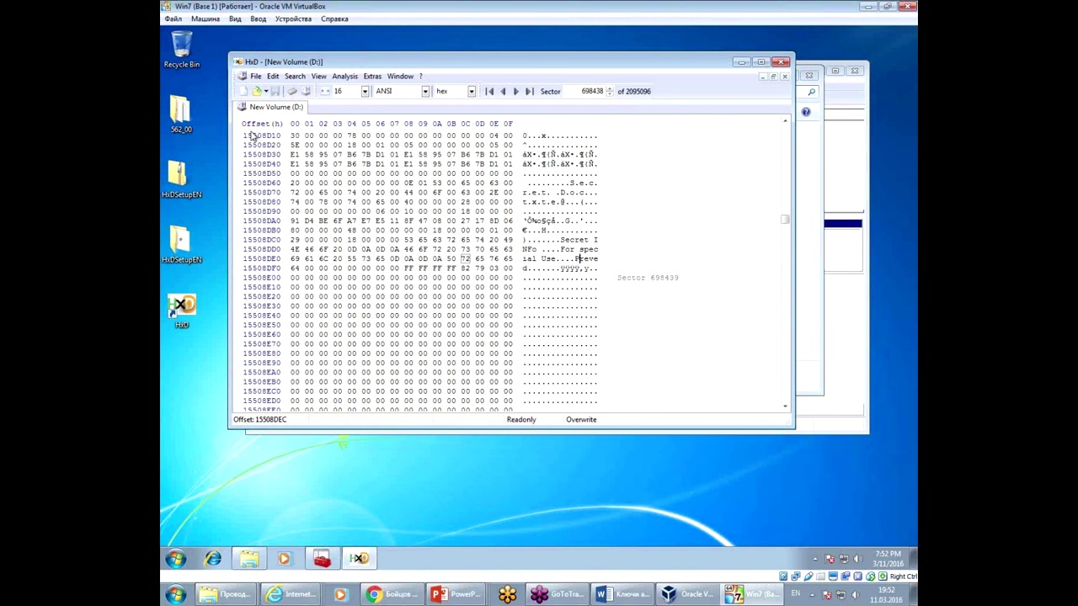
# - Open and cancel the Select block dialog, then move HxD down to bring the D: folder's Secret Doc forward
pyautogui.rightClick(256, 260)
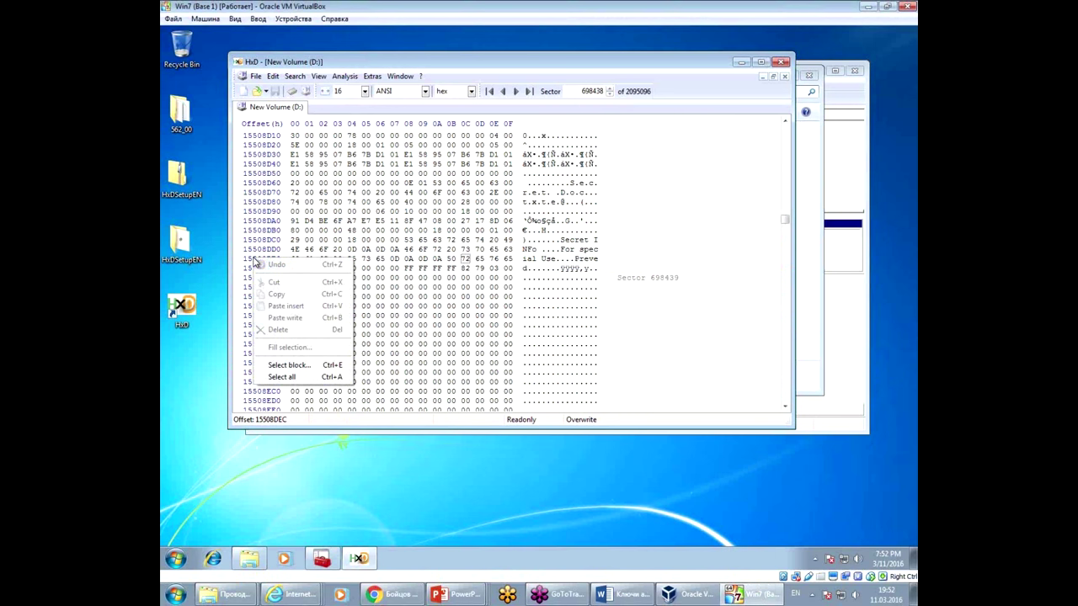
pyautogui.click(305, 367)
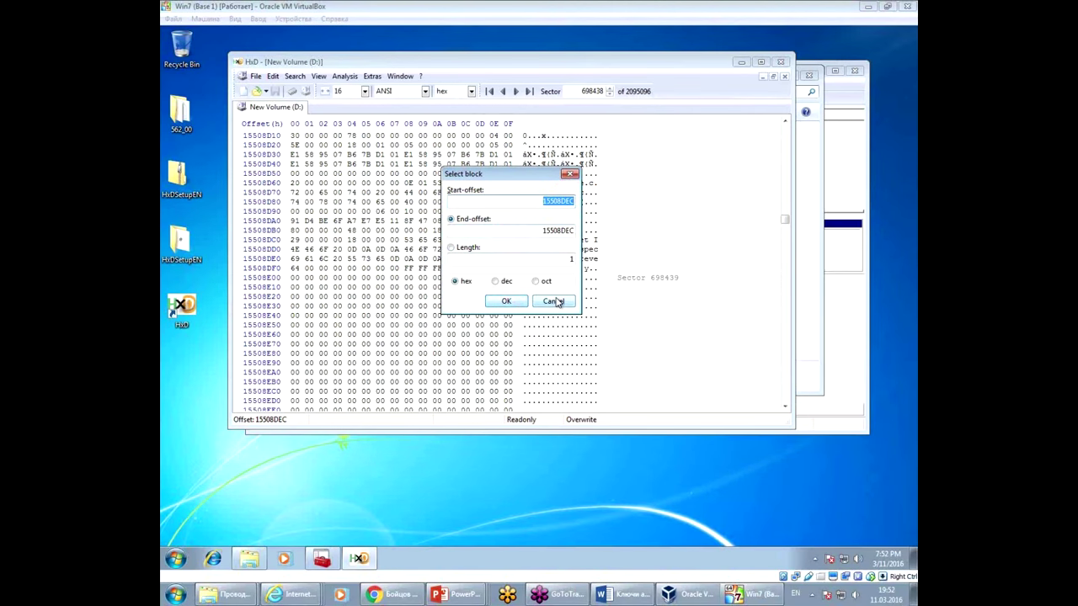
pyautogui.click(554, 301)
pyautogui.moveTo(698, 67); pyautogui.dragTo(723, 227)
pyautogui.click(484, 148)
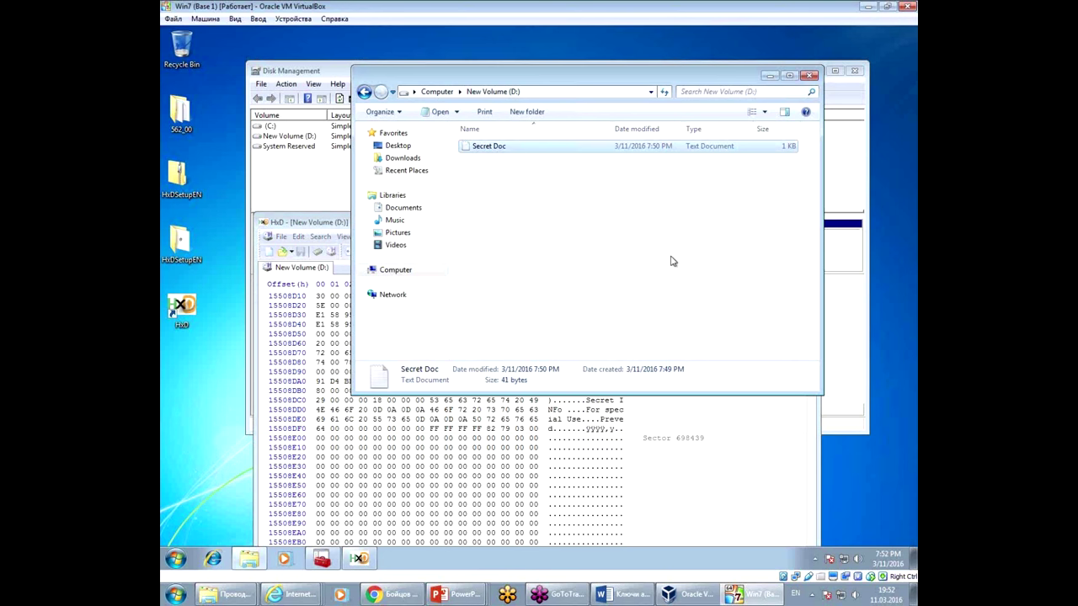
# - Delete Secret Doc from D: and empty the Recycle Bin
pyautogui.press('Delete')
pyautogui.click(608, 342)
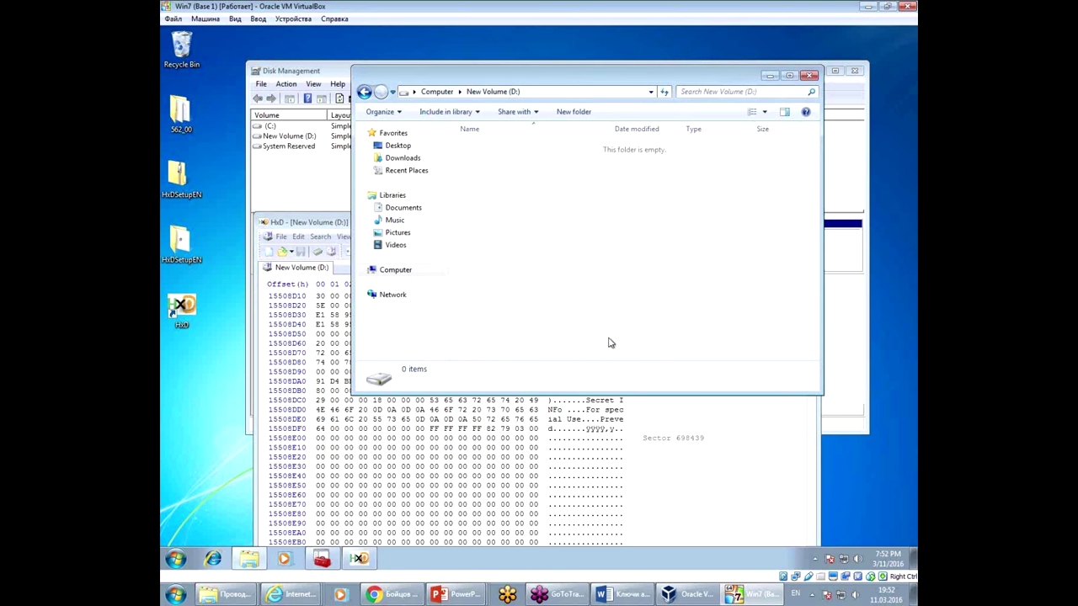
pyautogui.rightClick(183, 35)
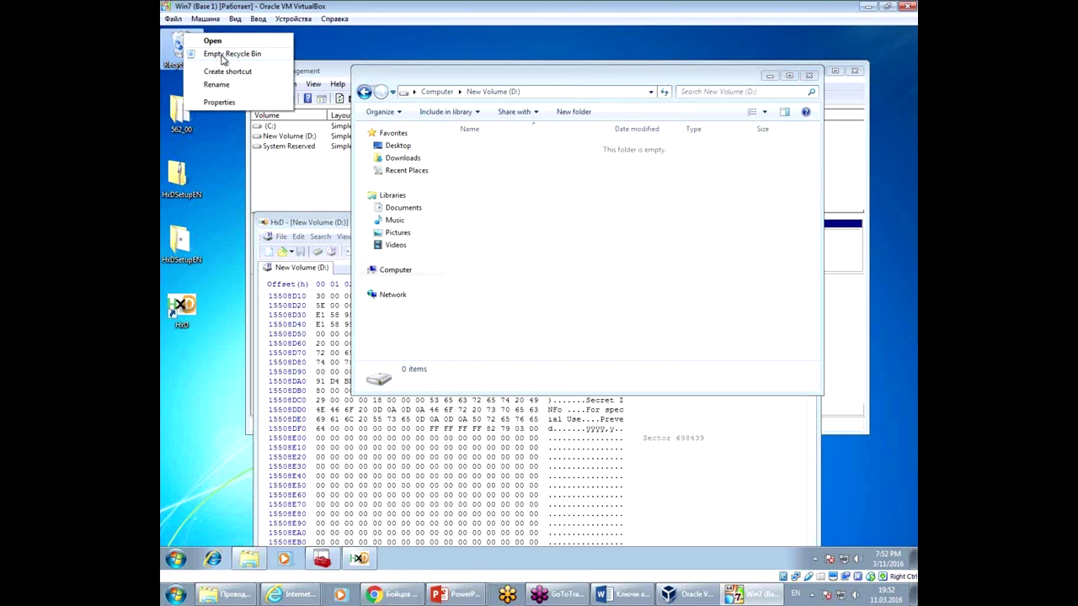
pyautogui.click(223, 55)
pyautogui.click(594, 343)
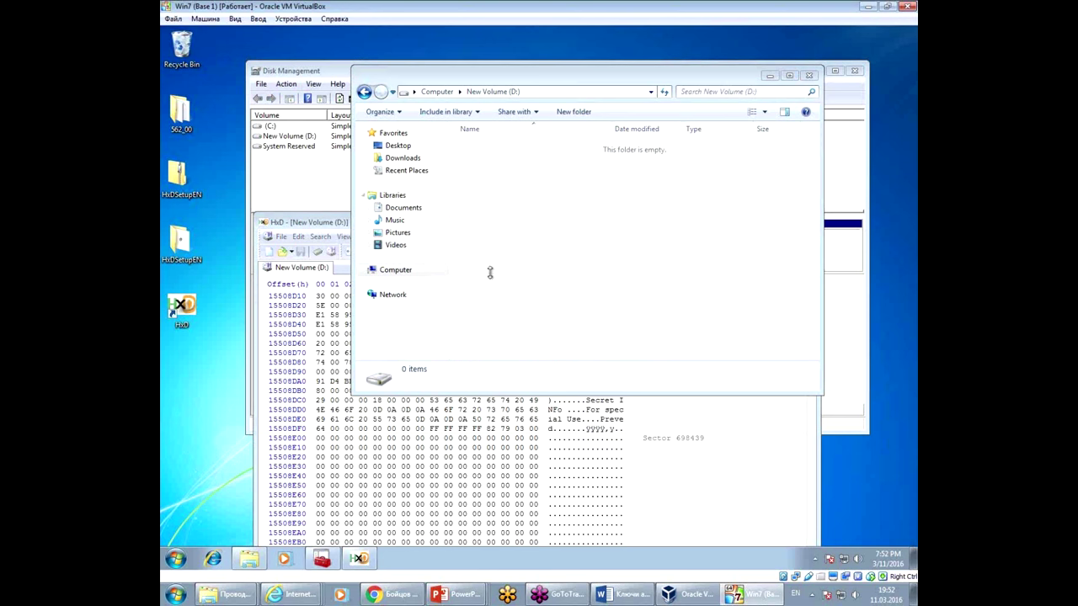
# - Bring HxD back up the desktop and close it
pyautogui.click(324, 222)
pyautogui.moveTo(325, 222); pyautogui.dragTo(326, 205)
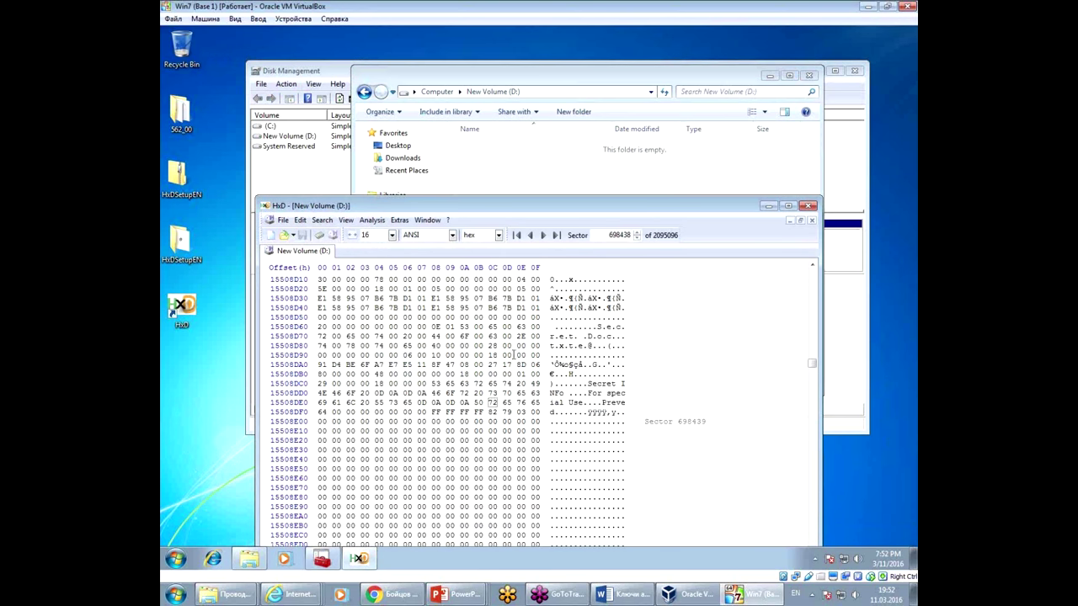
pyautogui.moveTo(503, 208); pyautogui.dragTo(509, 112)
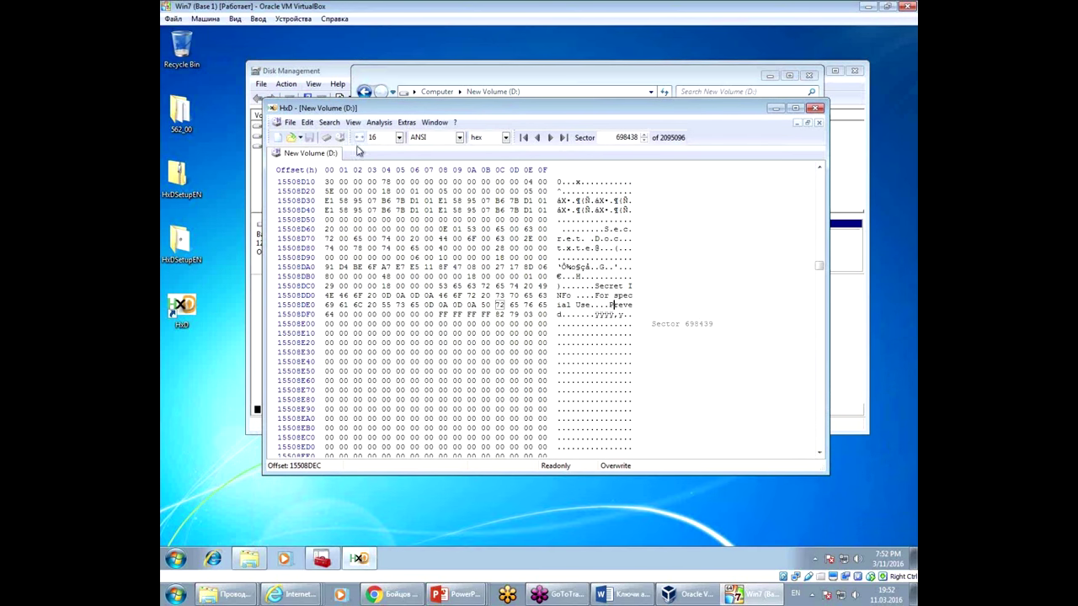
pyautogui.click(815, 108)
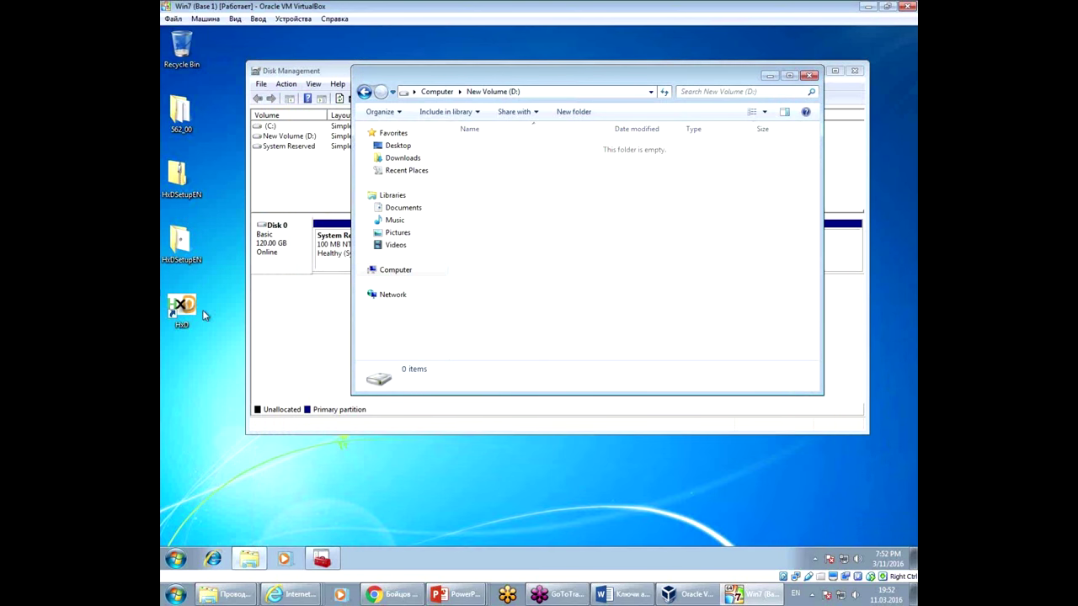
# - Run HxD as administrator and open New Volume (D:) as a raw disk
pyautogui.rightClick(200, 315)
pyautogui.click(252, 376)
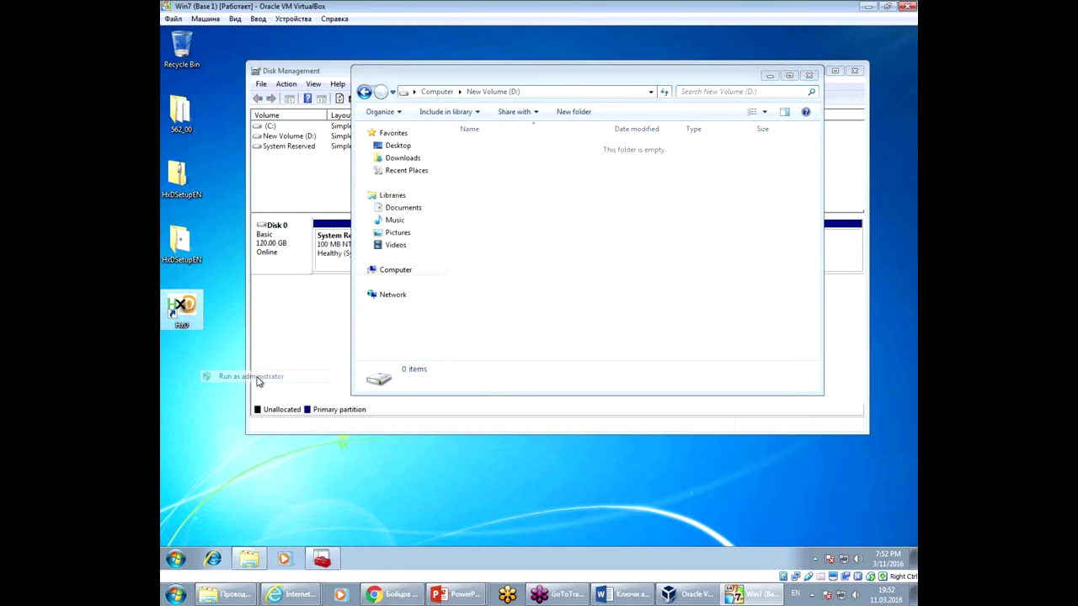
pyautogui.click(589, 314)
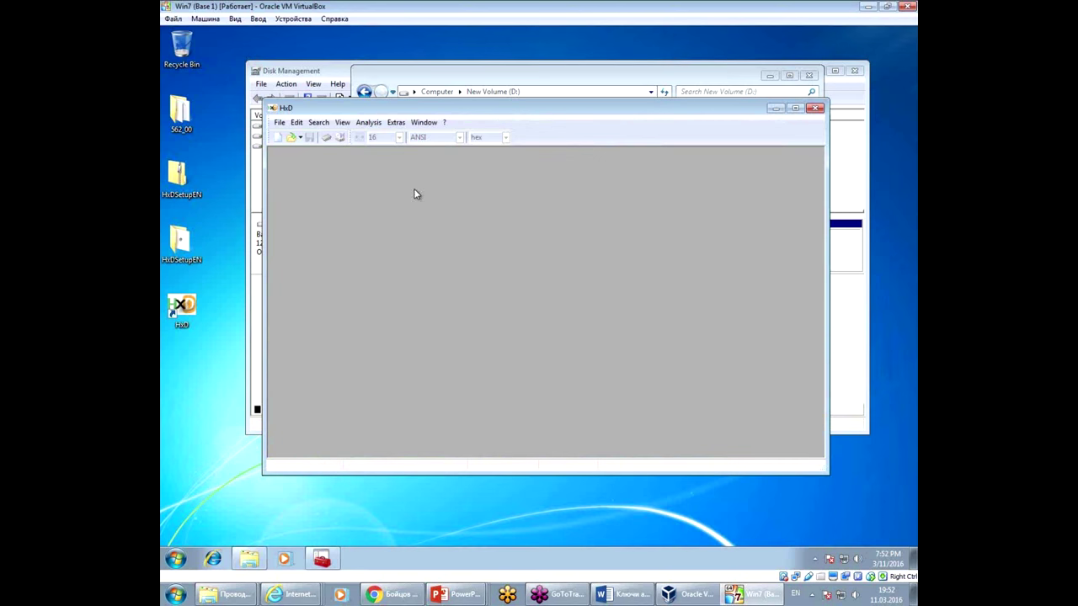
pyautogui.click(339, 137)
pyautogui.click(532, 253)
pyautogui.click(546, 390)
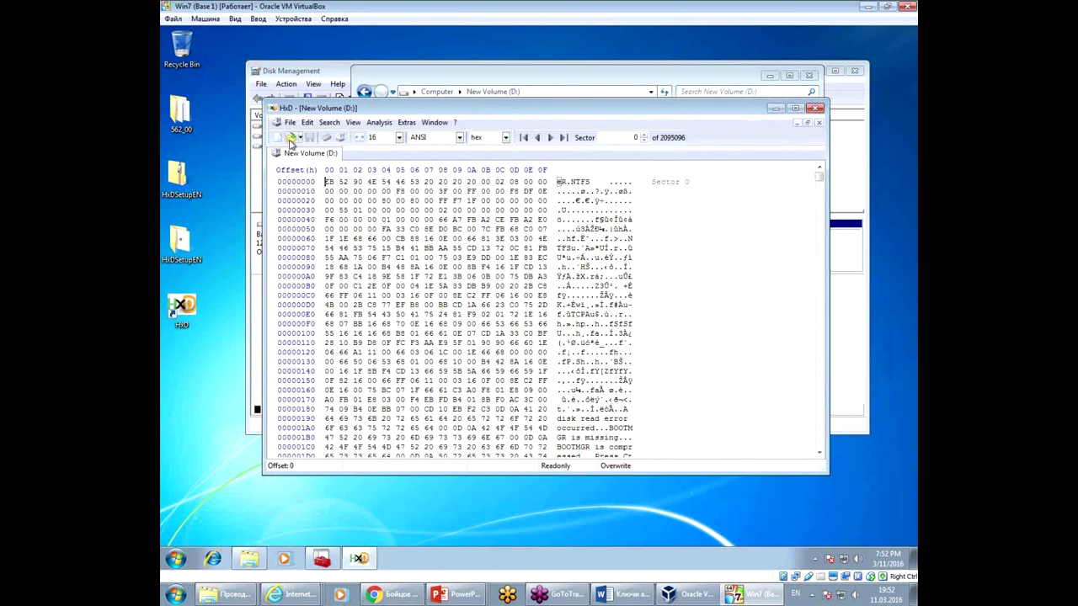
# - Jump to offset 15508DEC in the D: disk dump
pyautogui.click(329, 123)
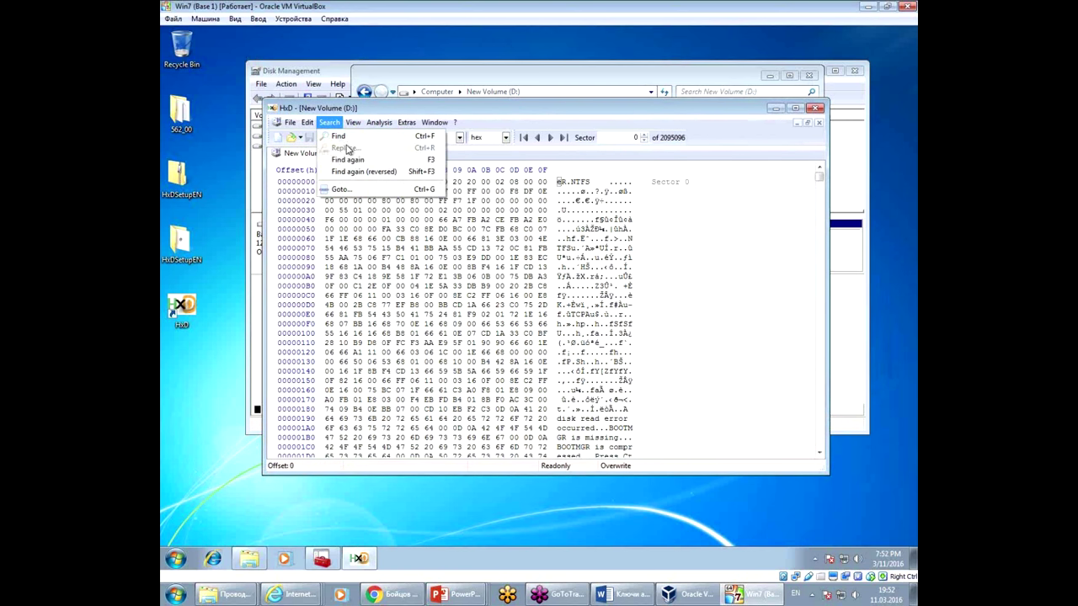
pyautogui.click(341, 189)
pyautogui.write('15508DEC')
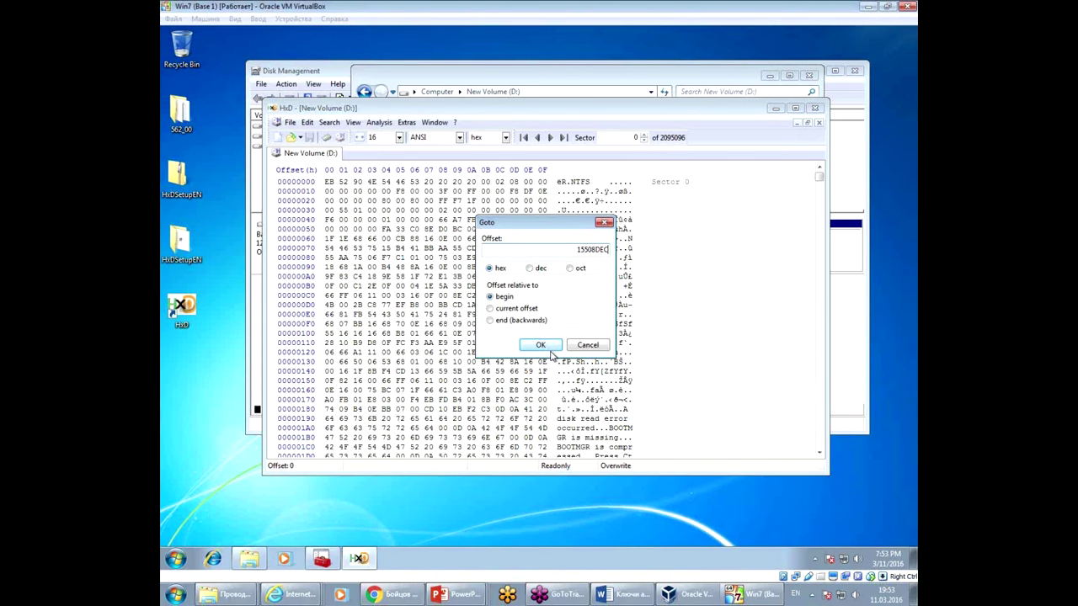
pyautogui.click(555, 447)
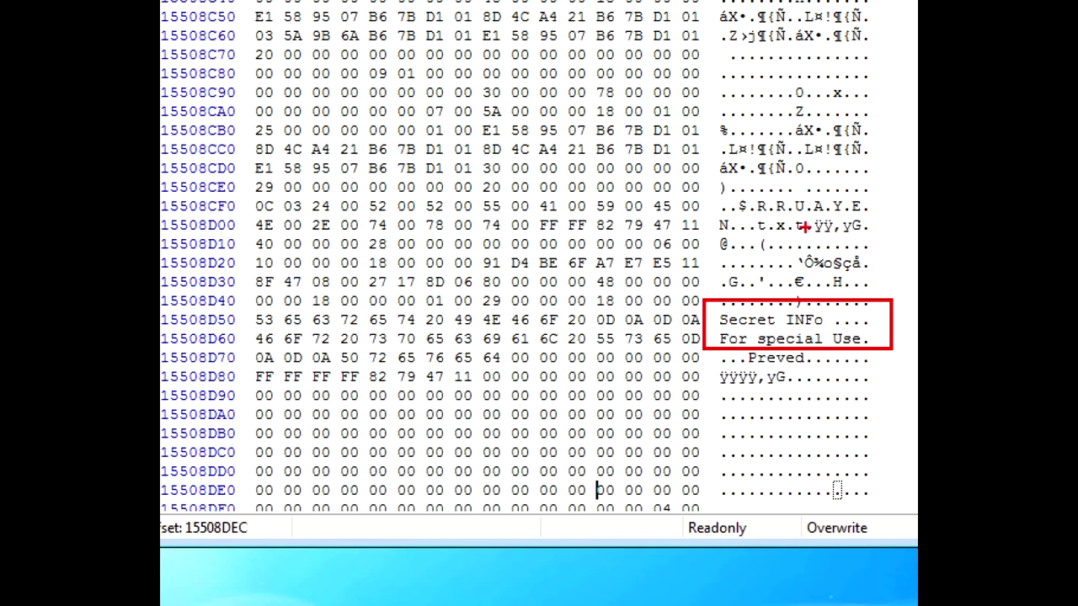
# - Select the still-readable 'Secret INFo … For special Use … Preved' bytes
pyautogui.moveTo(714, 324); pyautogui.dragTo(822, 325)
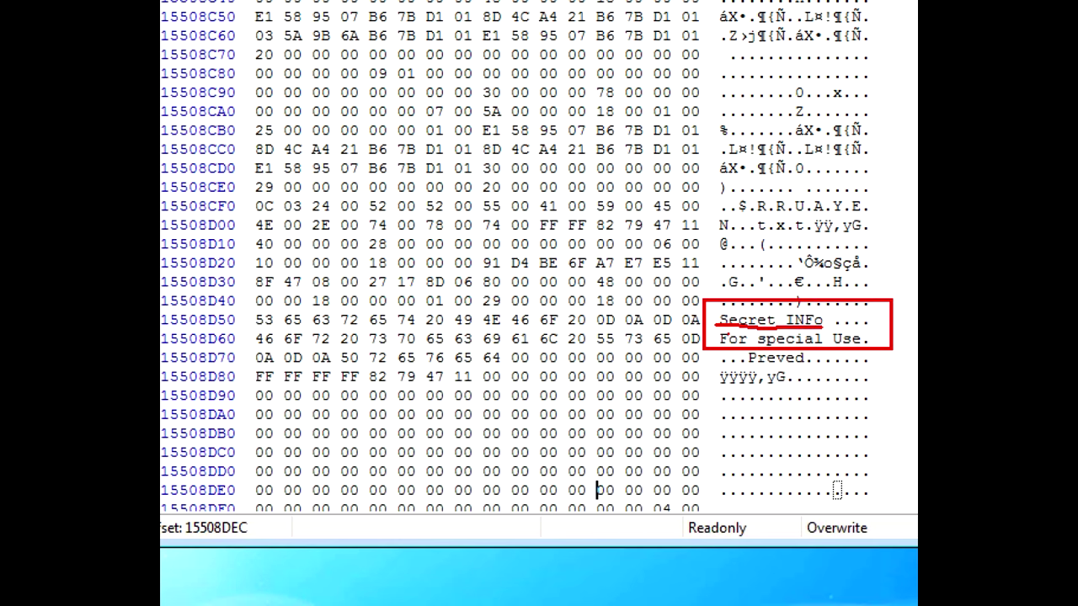
pyautogui.moveTo(714, 346); pyautogui.dragTo(833, 354)
pyautogui.moveTo(748, 364); pyautogui.dragTo(819, 372)
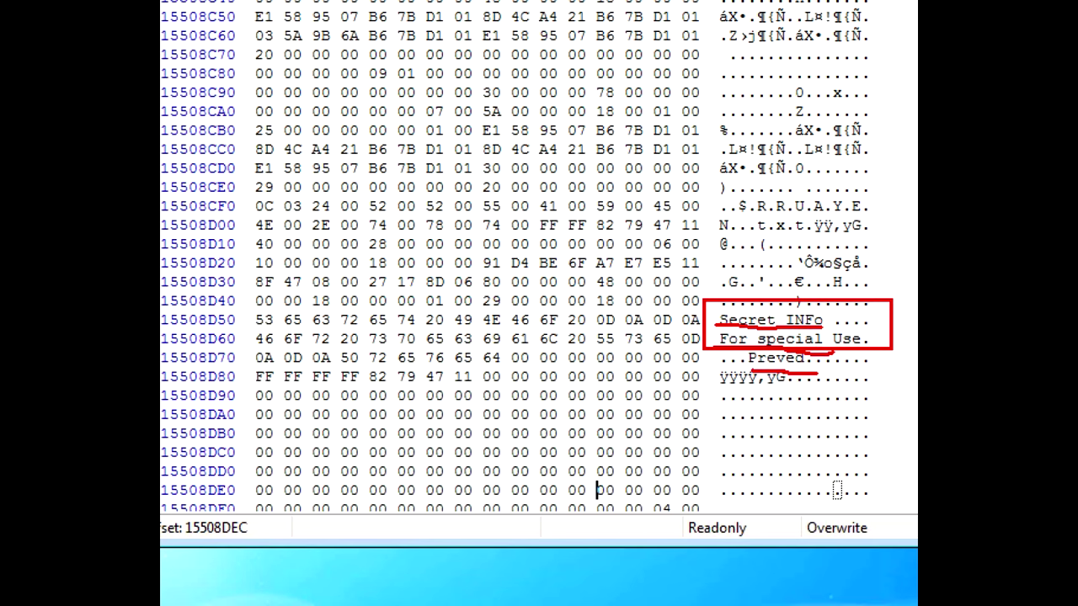
pyautogui.moveTo(697, 300)
pyautogui.mouseDown()
pyautogui.moveTo(687, 364)
pyautogui.moveTo(789, 374)
pyautogui.moveTo(834, 283)
pyautogui.moveTo(733, 283)
pyautogui.mouseUp()
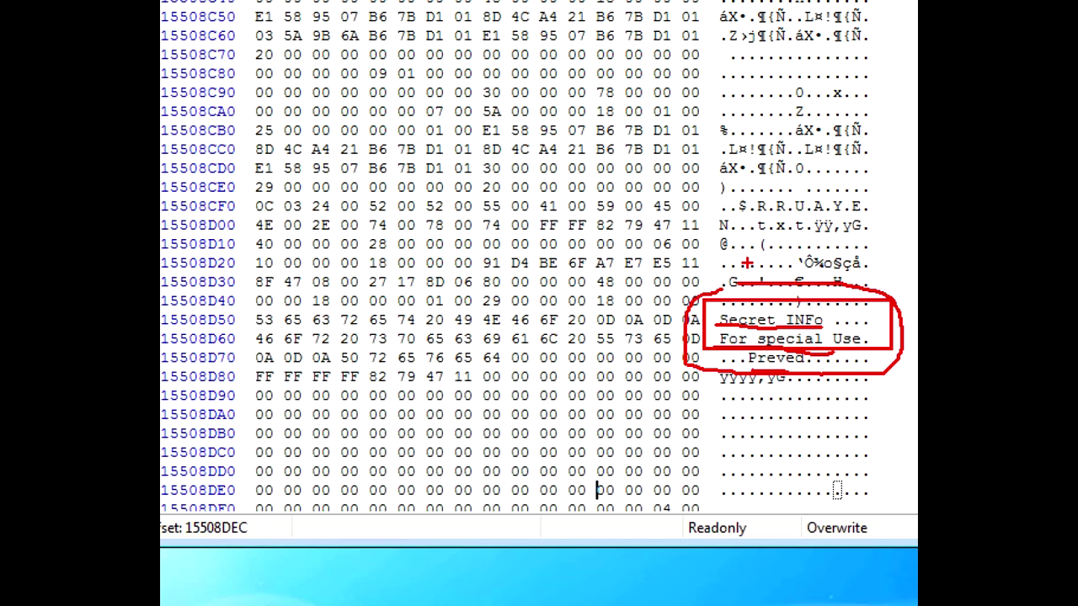
pyautogui.press('Escape')
pyautogui.moveTo(599, 381); pyautogui.dragTo(562, 362)
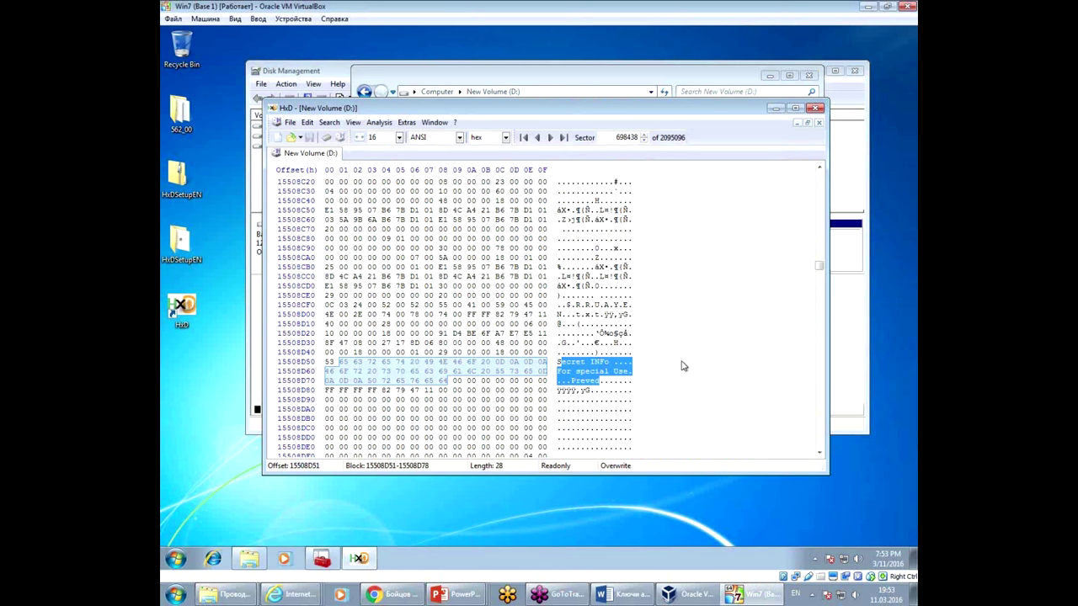
# - Launch Local Security Policy from the Код безопасности program folder
pyautogui.click(590, 371)
pyautogui.click(175, 559)
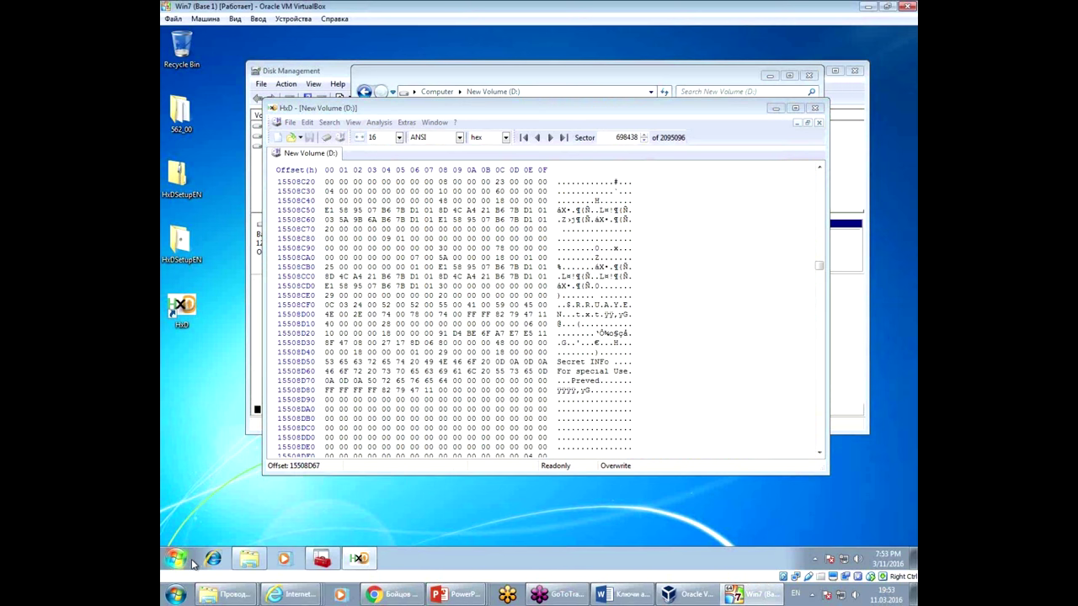
pyautogui.click(215, 506)
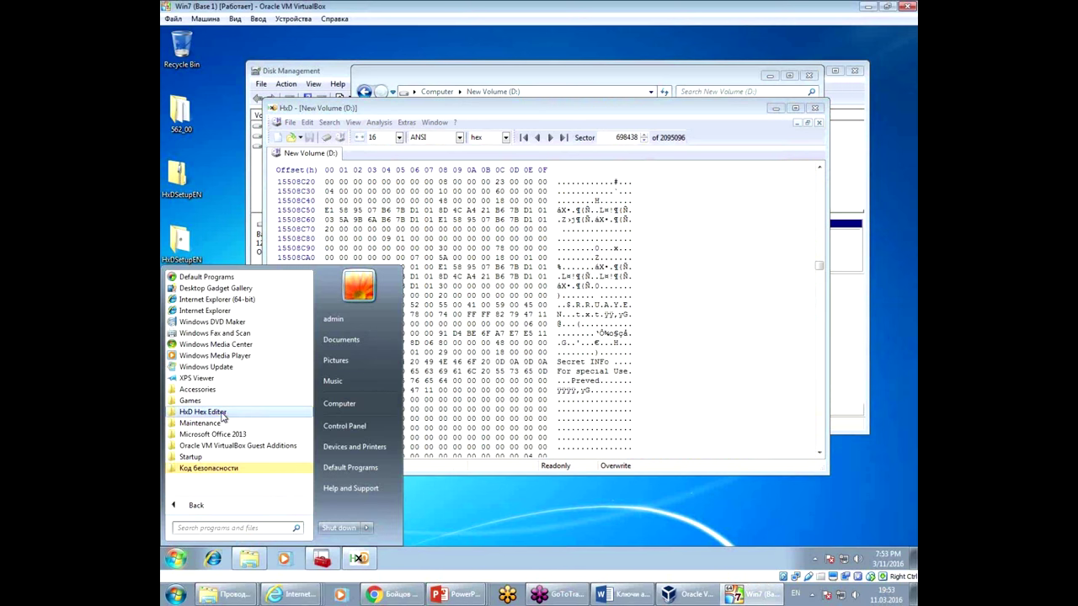
pyautogui.click(211, 469)
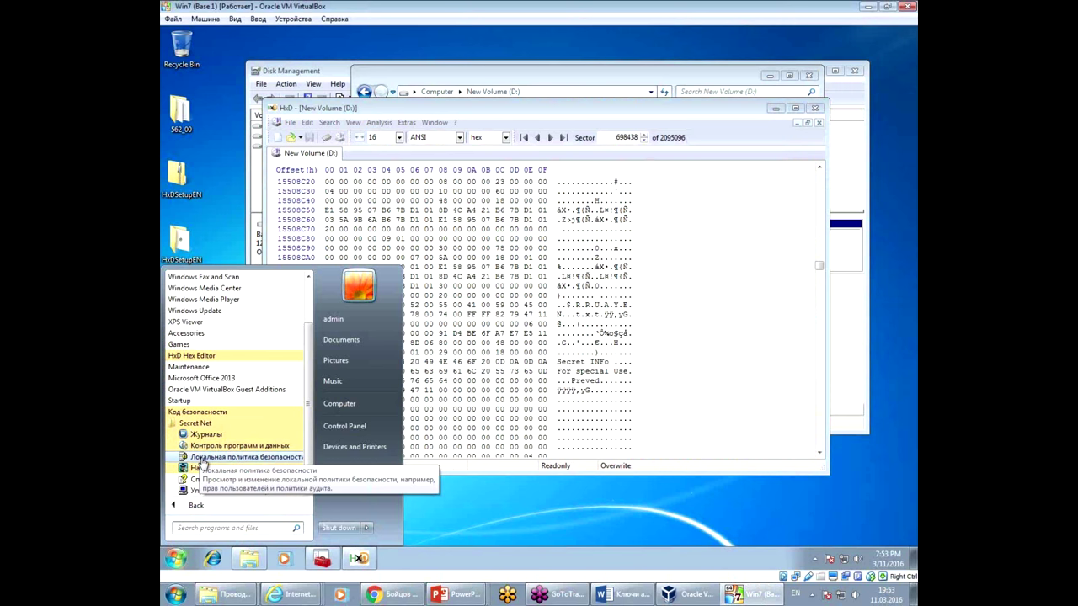
pyautogui.click(203, 460)
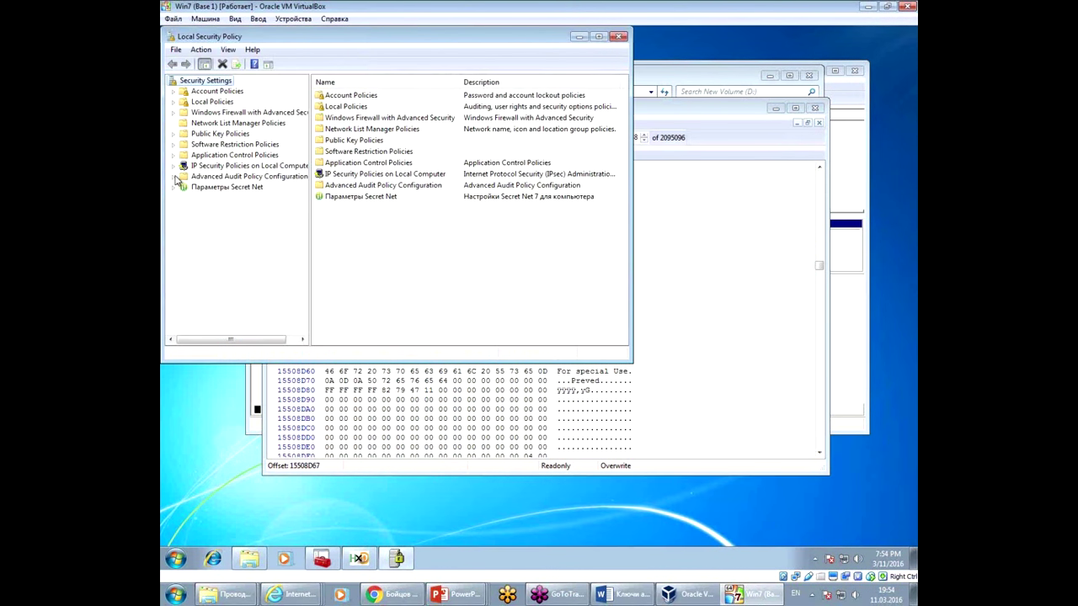
# - Show Secret Net's Настройки подсистем policies, maximized with the policy column widened
pyautogui.click(175, 188)
pyautogui.click(220, 198)
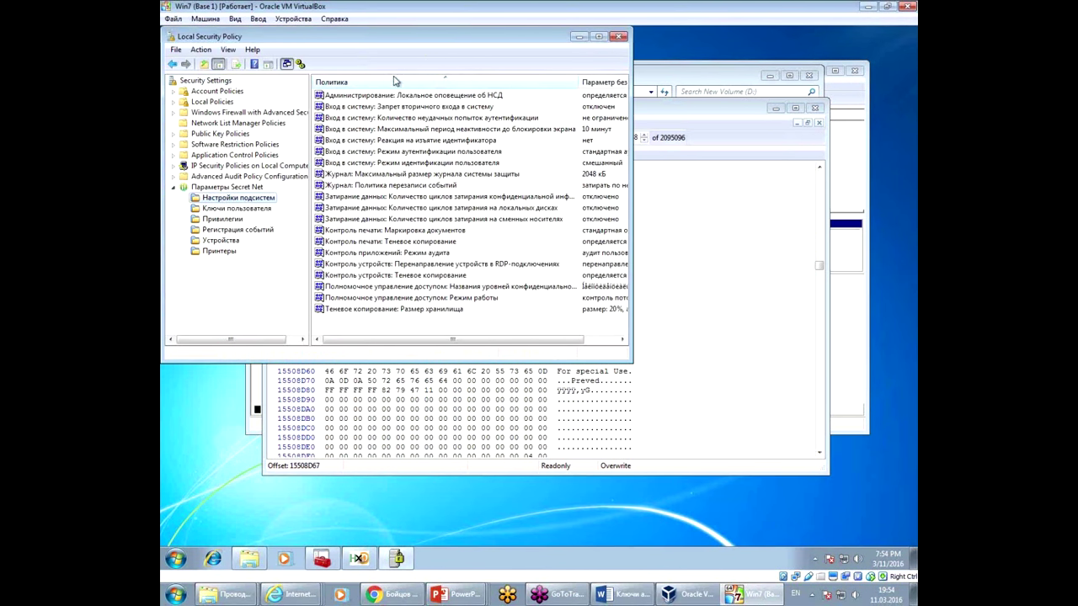
pyautogui.doubleClick(426, 39)
pyautogui.moveTo(572, 77); pyautogui.dragTo(717, 97)
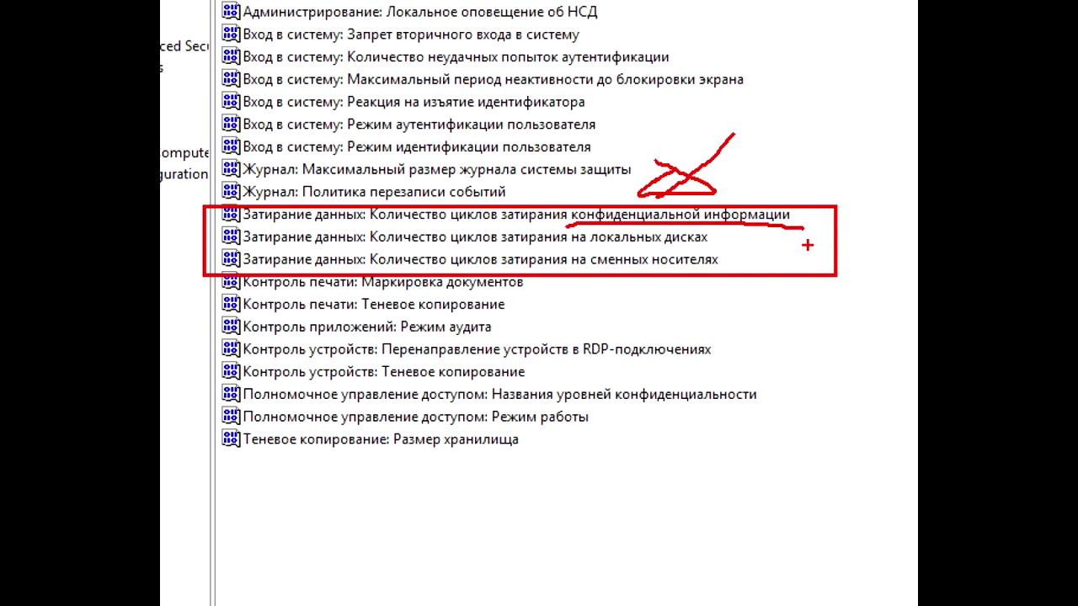
# - Set the local-disks wiping policy to 2 cycles
pyautogui.doubleClick(581, 238)
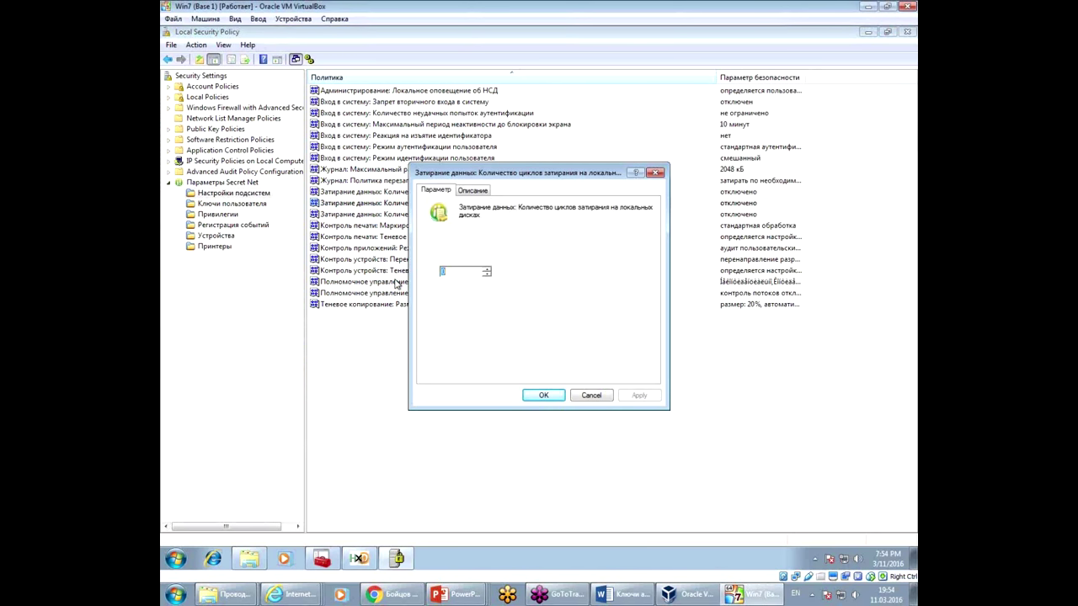
pyautogui.write('2')
pyautogui.click(655, 397)
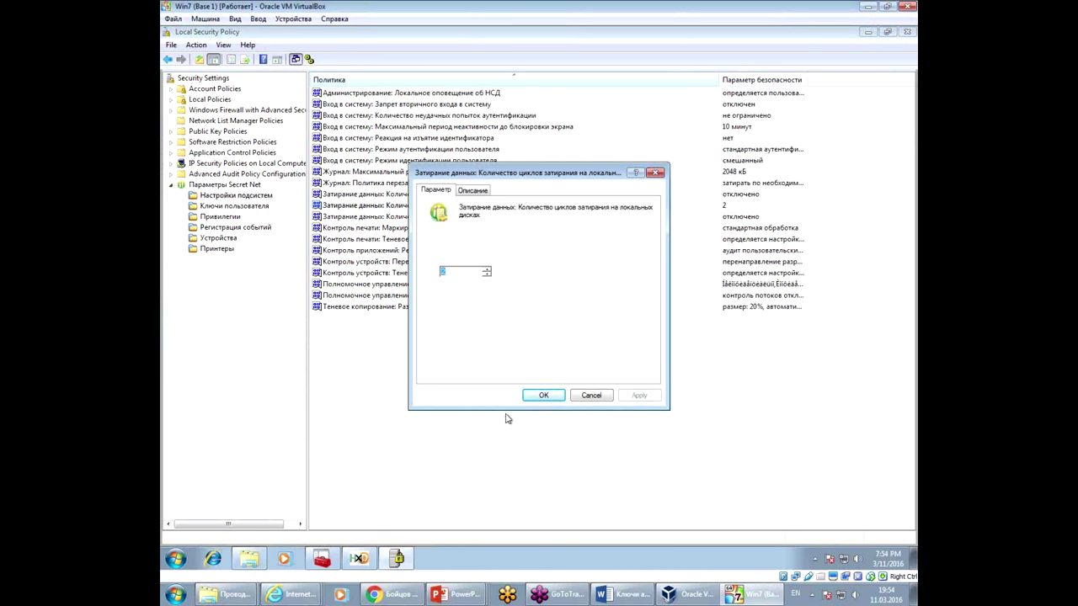
pyautogui.click(544, 395)
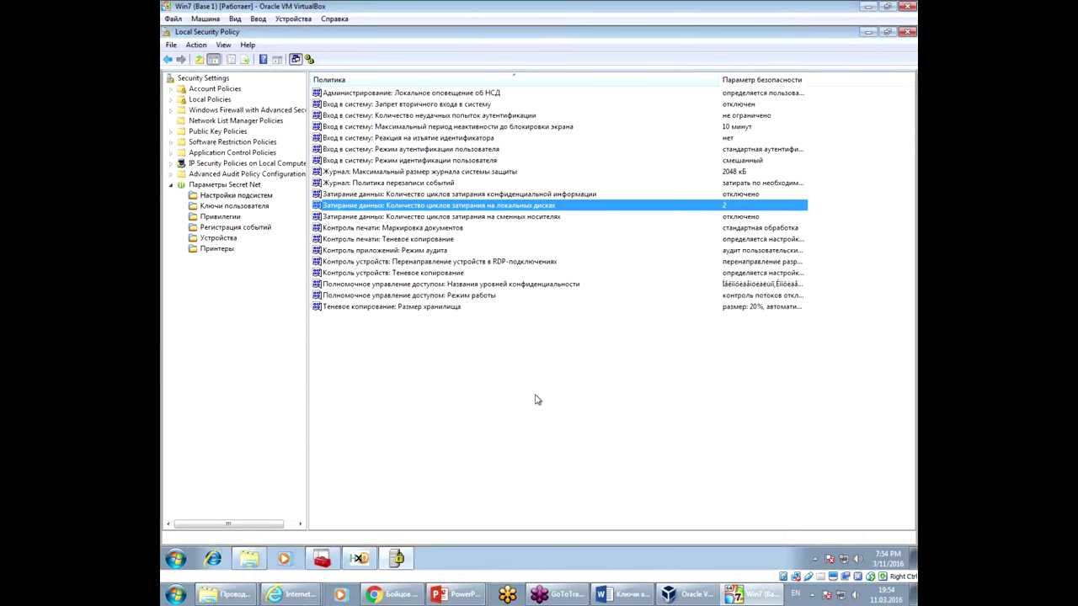
# - Review the three wiping policies and the user key lifetime policies, then open Control Panel
pyautogui.click(430, 216)
pyautogui.click(428, 196)
pyautogui.click(430, 217)
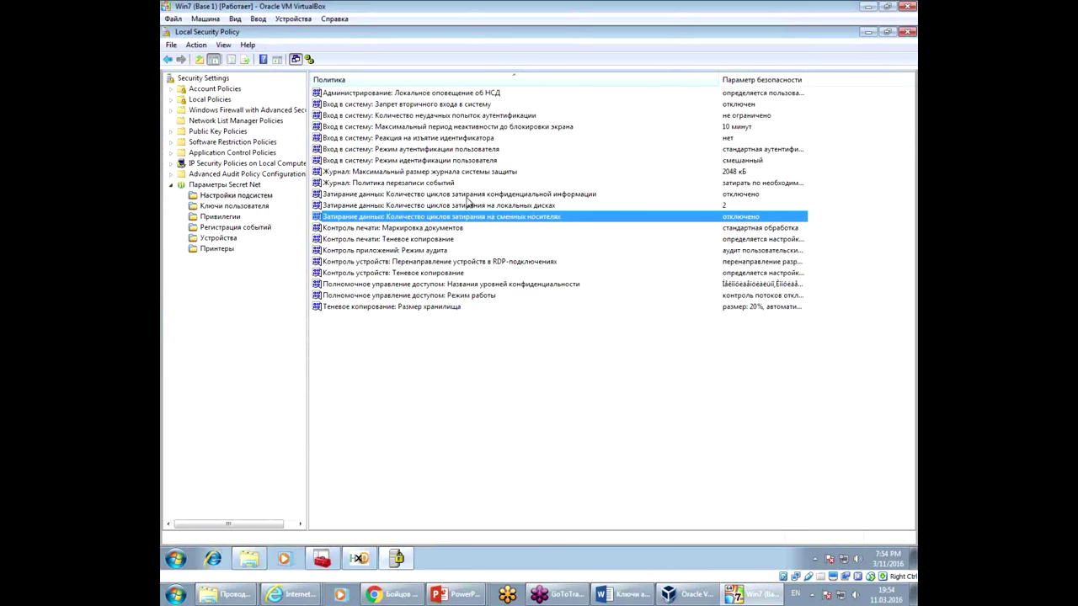
pyautogui.click(467, 199)
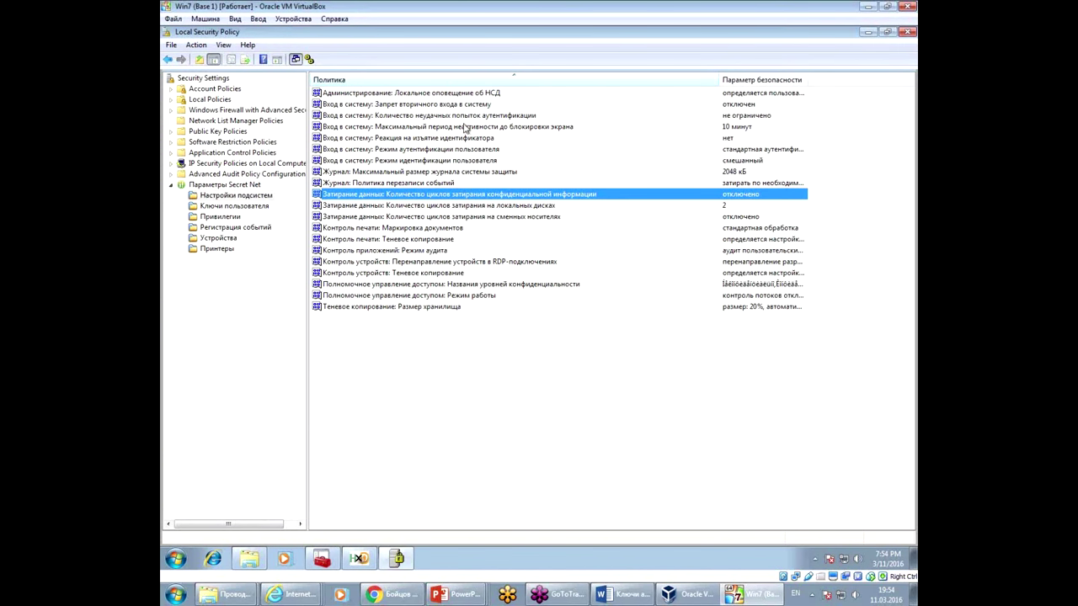
pyautogui.click(235, 207)
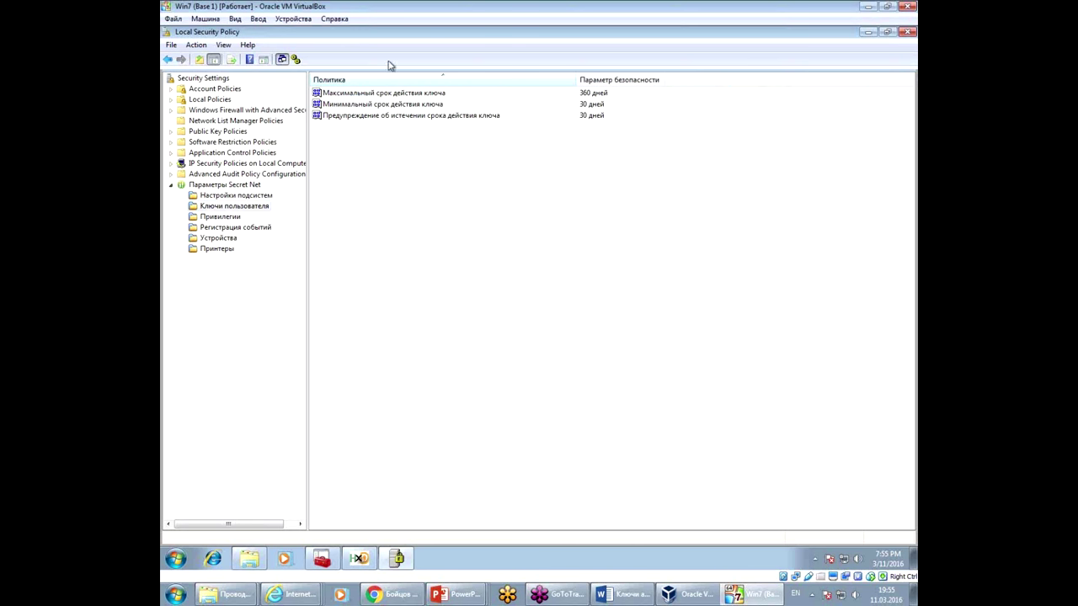
pyautogui.click(177, 558)
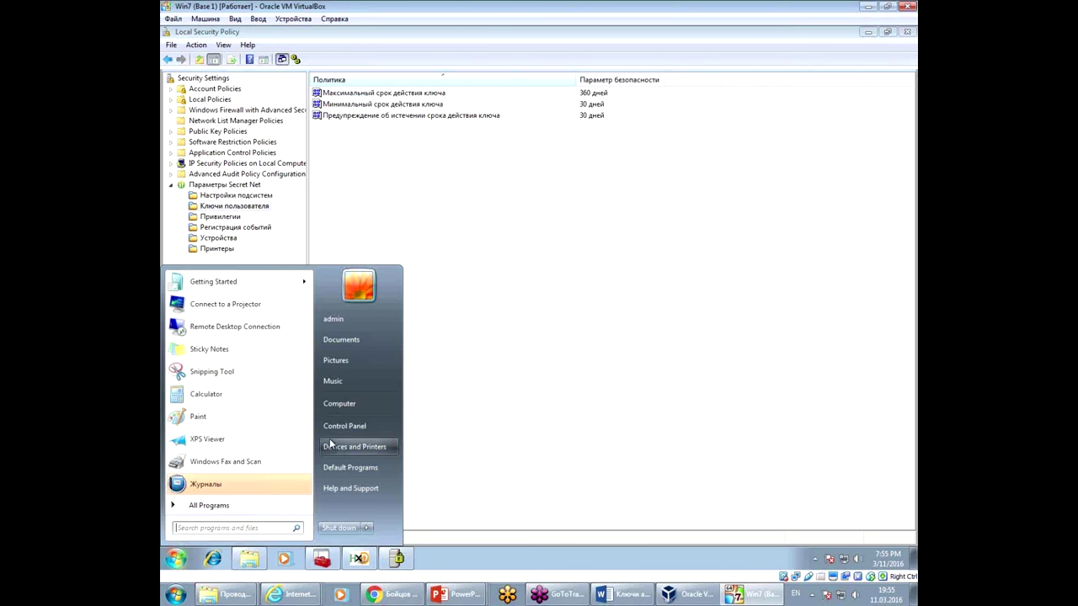
pyautogui.click(352, 423)
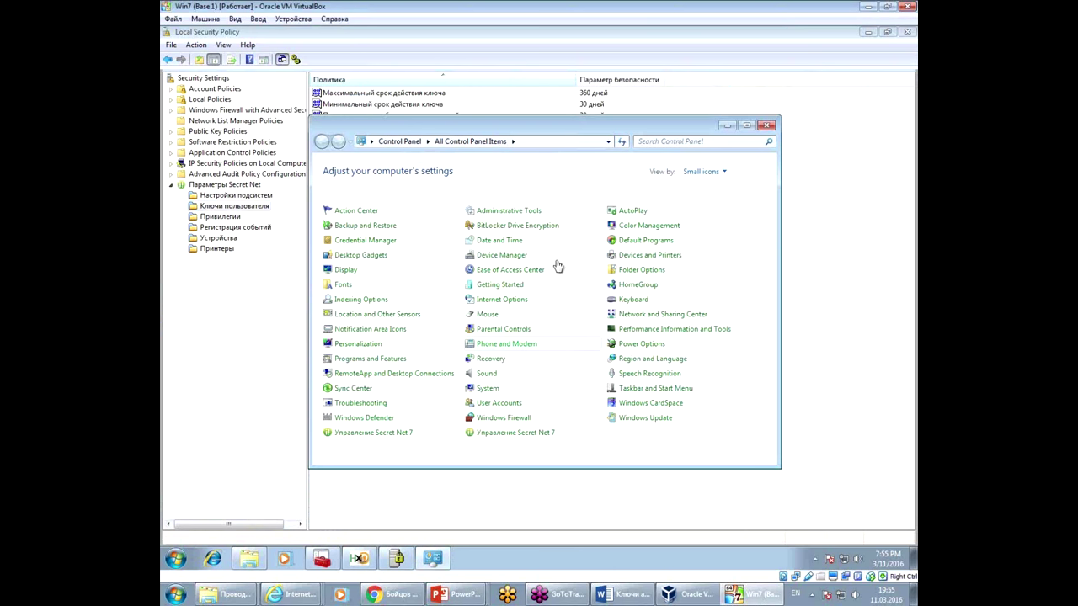
# - Confirm data wiping on the Защитные механизмы page of Управление Secret Net 7
pyautogui.click(497, 432)
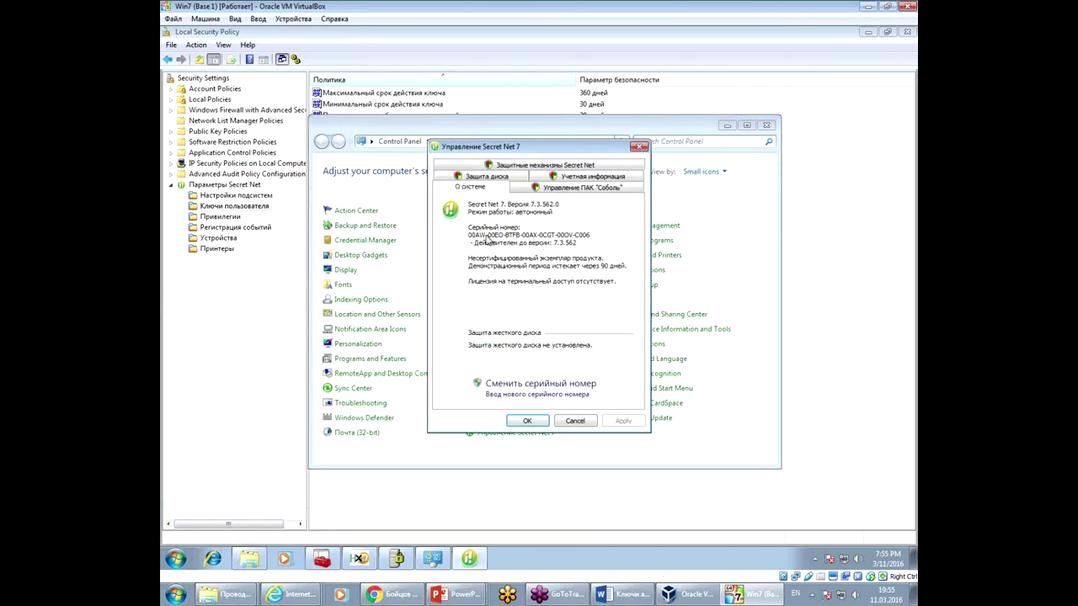
pyautogui.click(542, 164)
pyautogui.click(592, 318)
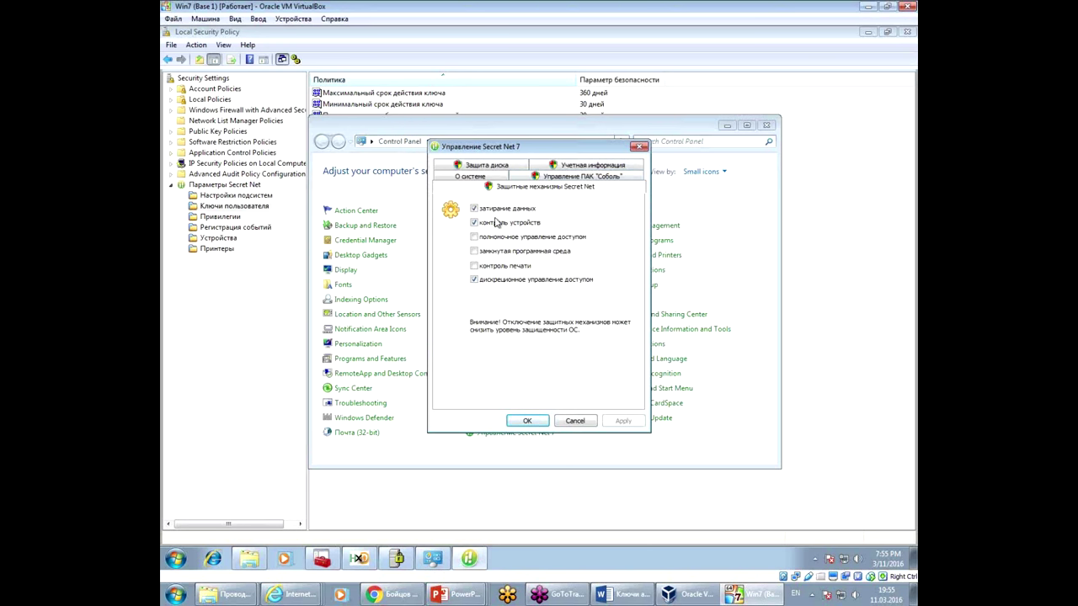
pyautogui.click(528, 421)
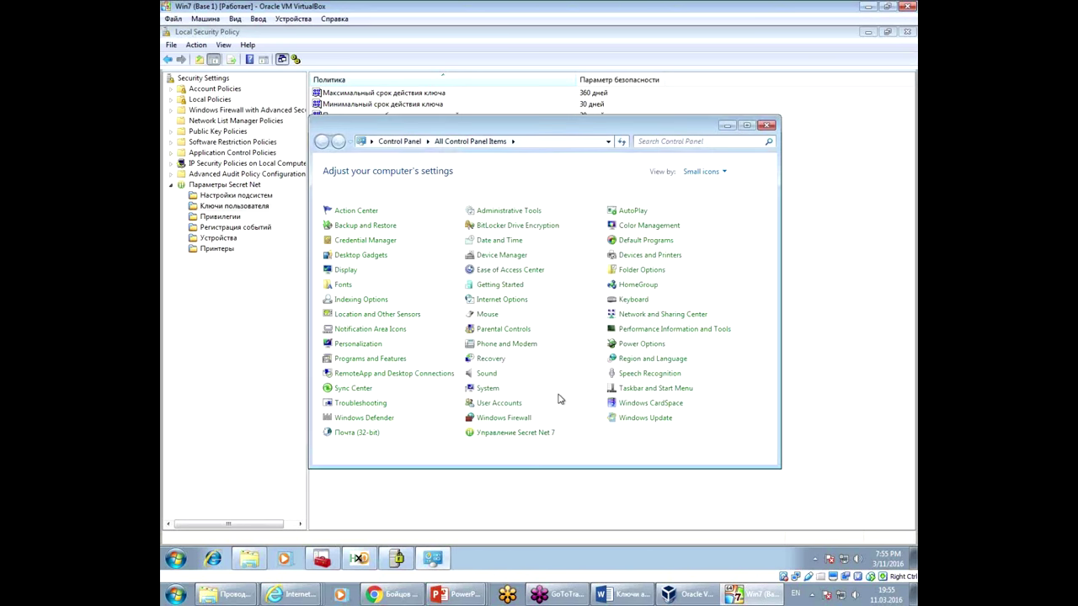
# - Close Control Panel and Local Security Policy, returning to the D: folder
pyautogui.click(766, 125)
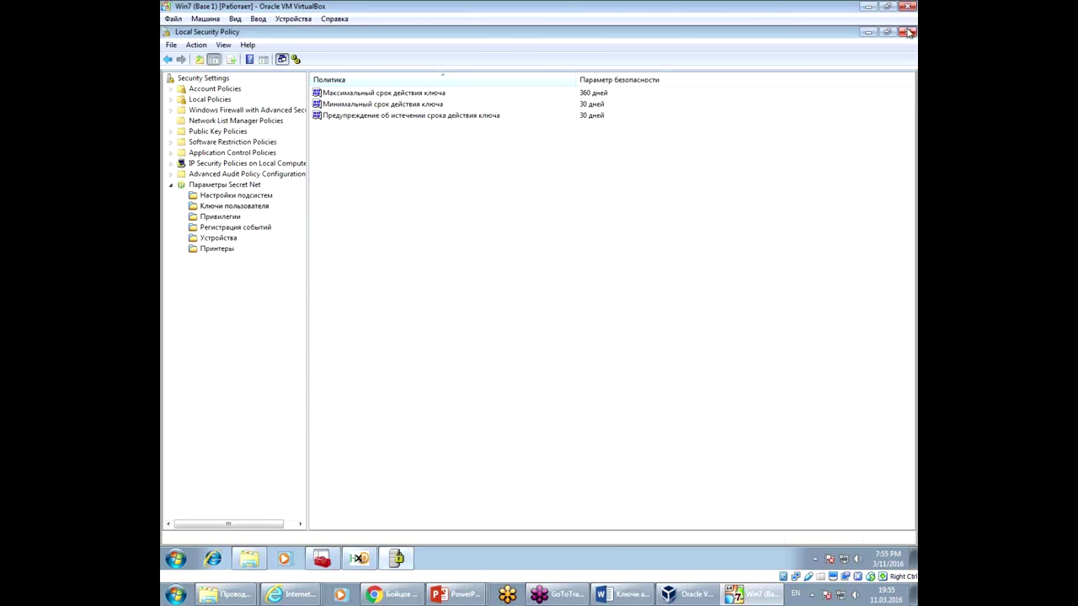
pyautogui.click(907, 31)
pyautogui.click(682, 81)
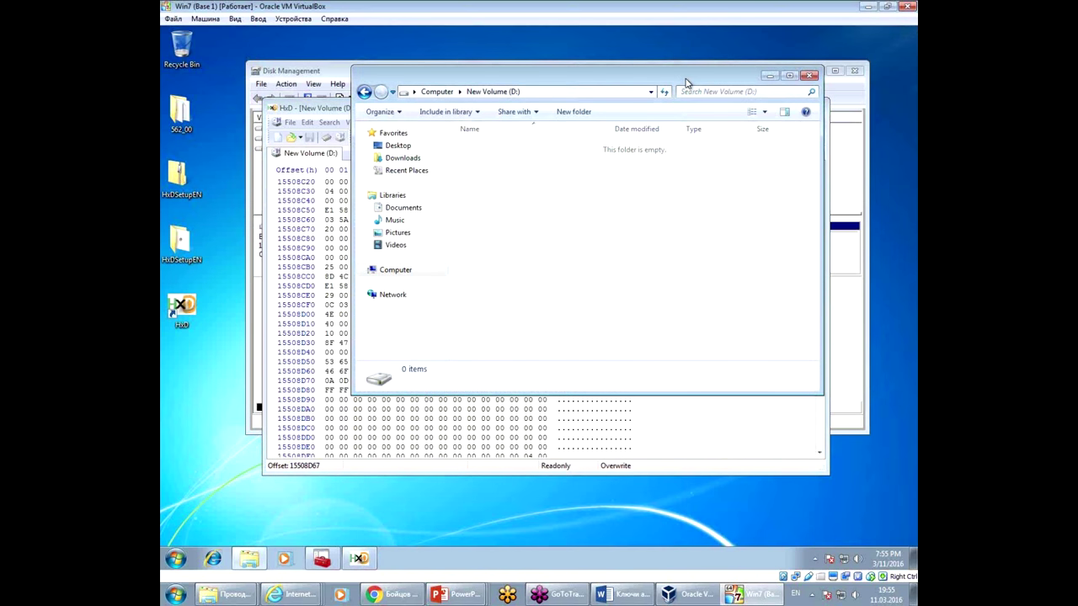
# - Create a new text document named 'Test Shred' on D:
pyautogui.rightClick(506, 171)
pyautogui.moveTo(572, 300)
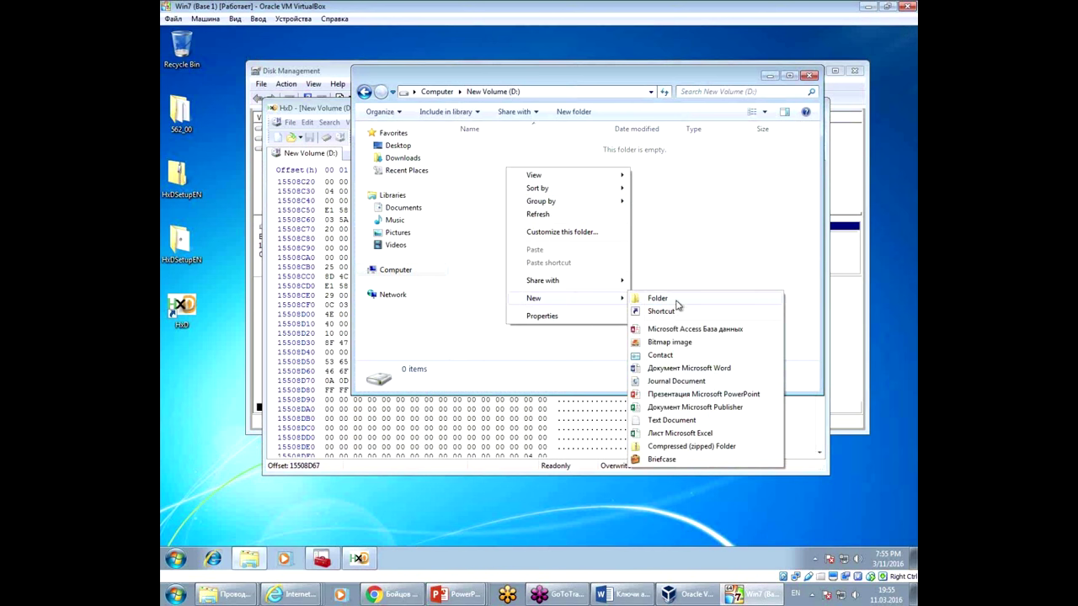
pyautogui.click(678, 421)
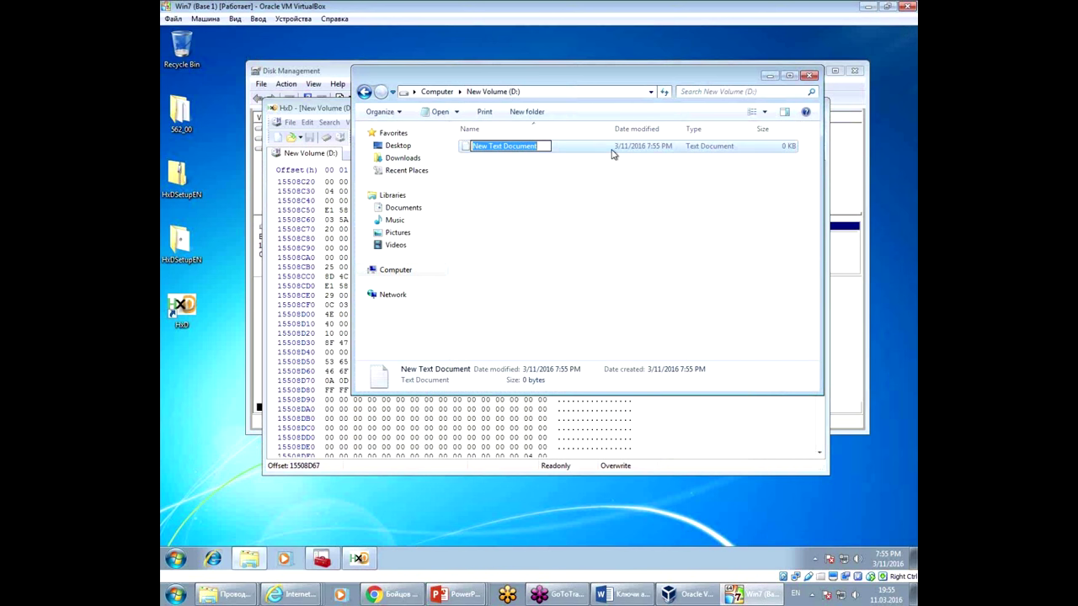
pyautogui.write('Test')
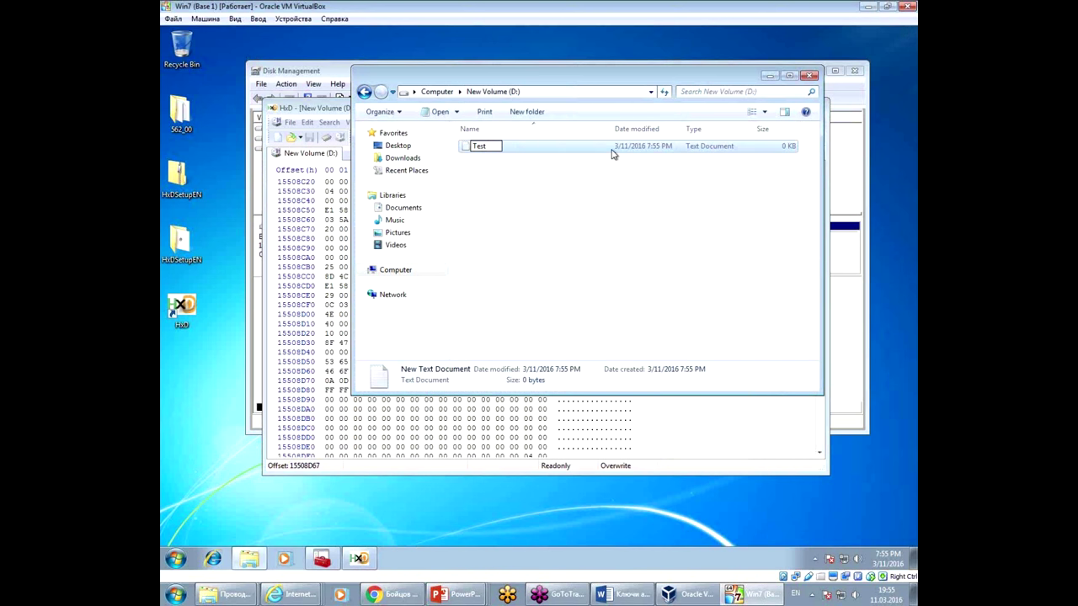
pyautogui.write(' Shred')
pyautogui.click(564, 234)
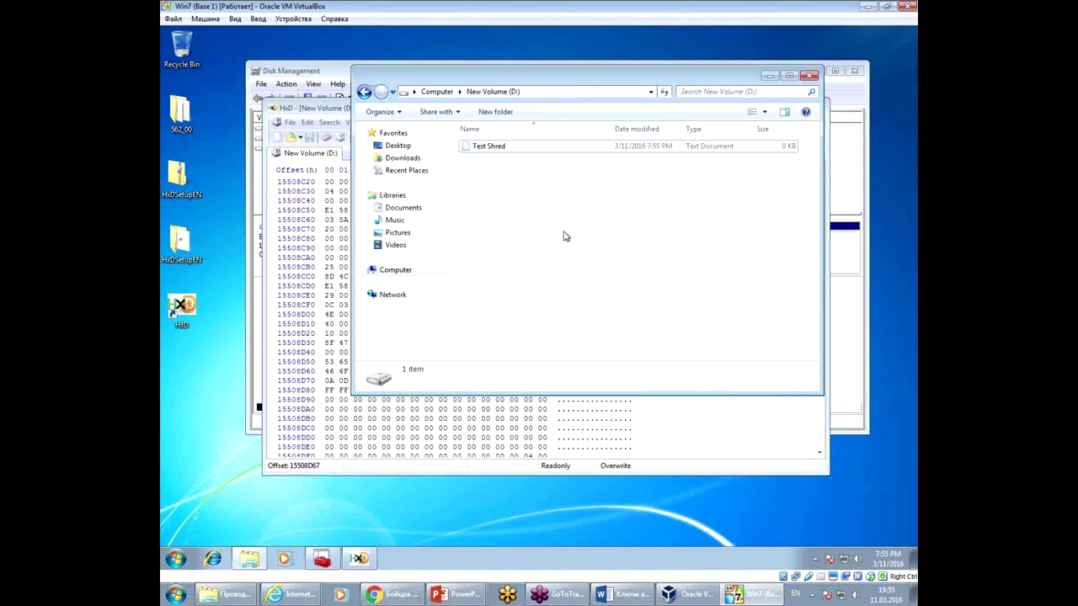
# - Fill Test Shred with six lines of 'Test shred Secret Data' in Notepad and close it
pyautogui.doubleClick(492, 148)
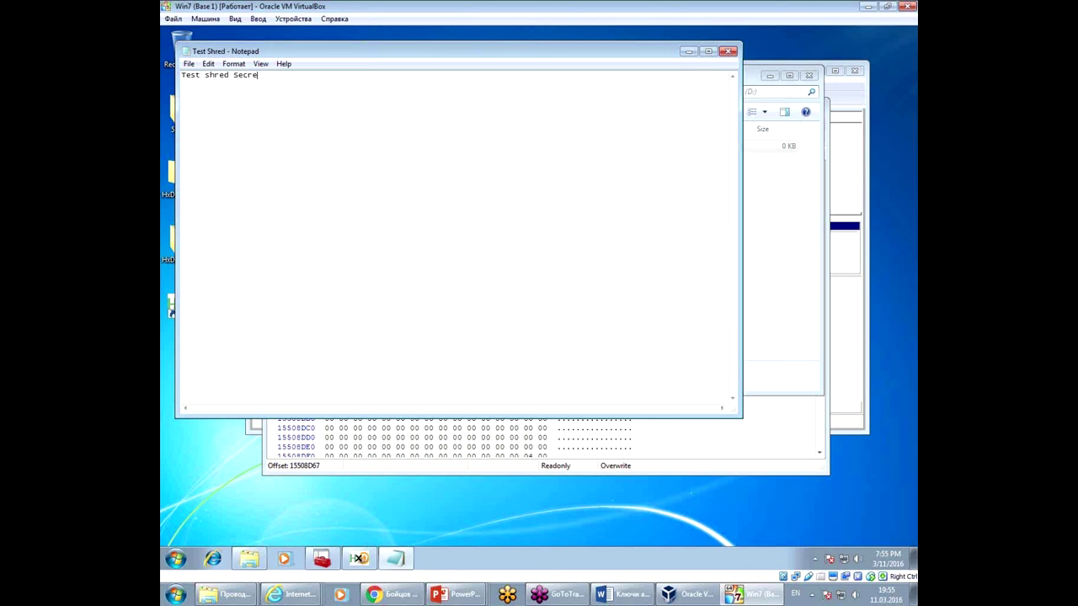
pyautogui.hotkey('ctrl', 'a')
pyautogui.hotkey('ctrl', 'c')
pyautogui.press('Delete')
pyautogui.hotkey('ctrl', 'v')
pyautogui.hotkey('ctrl', 'v')
pyautogui.hotkey('ctrl', 'v')
pyautogui.hotkey('ctrl', 'v')
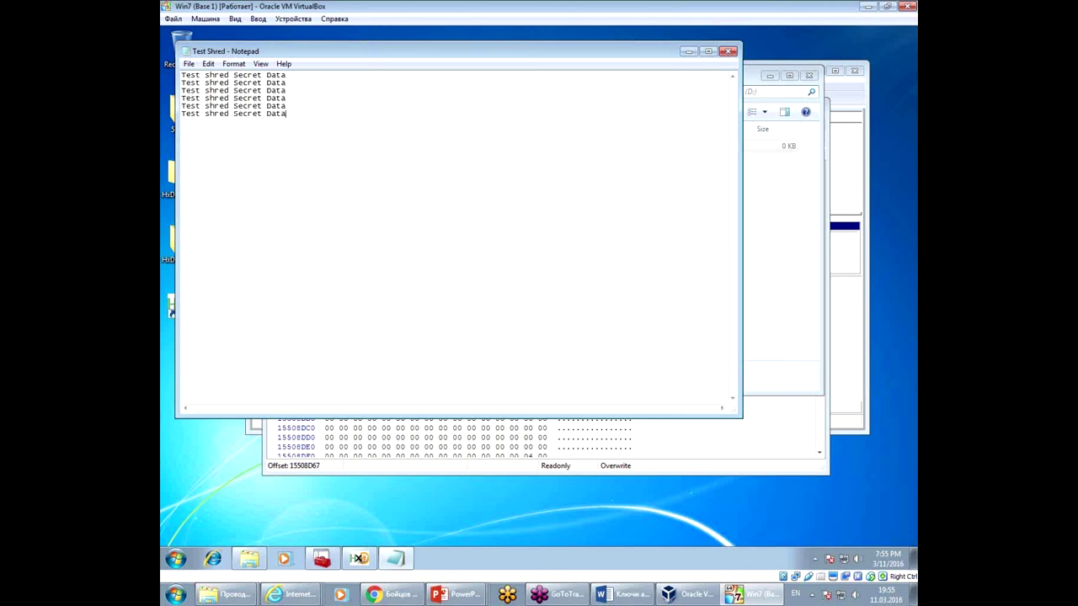
pyautogui.moveTo(290, 115); pyautogui.dragTo(180, 114)
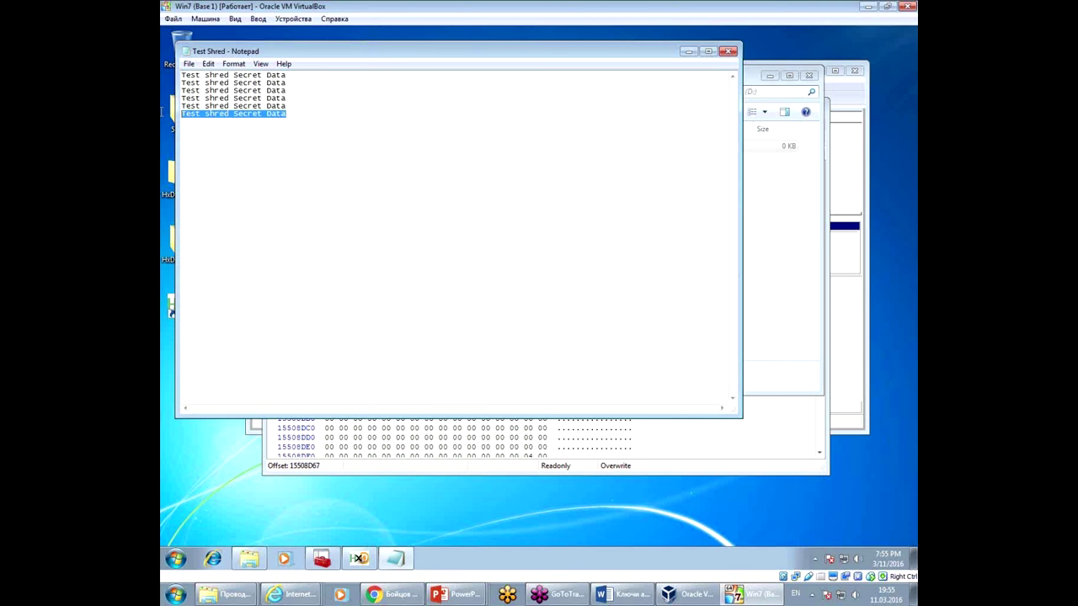
pyautogui.click(736, 52)
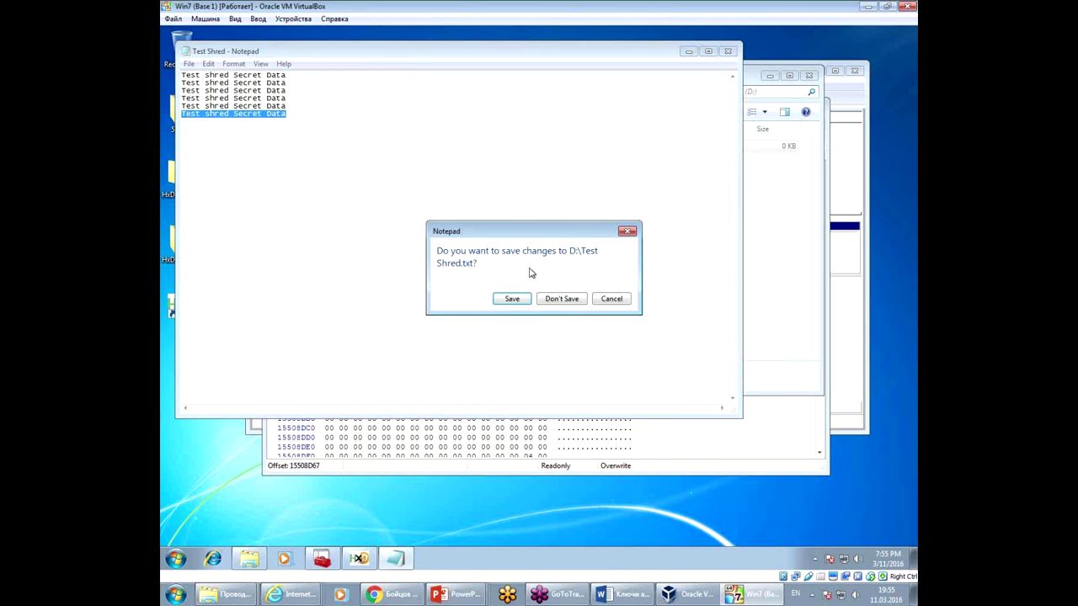
# - Save Test Shred and close the old HxD window
pyautogui.click(513, 299)
pyautogui.click(672, 394)
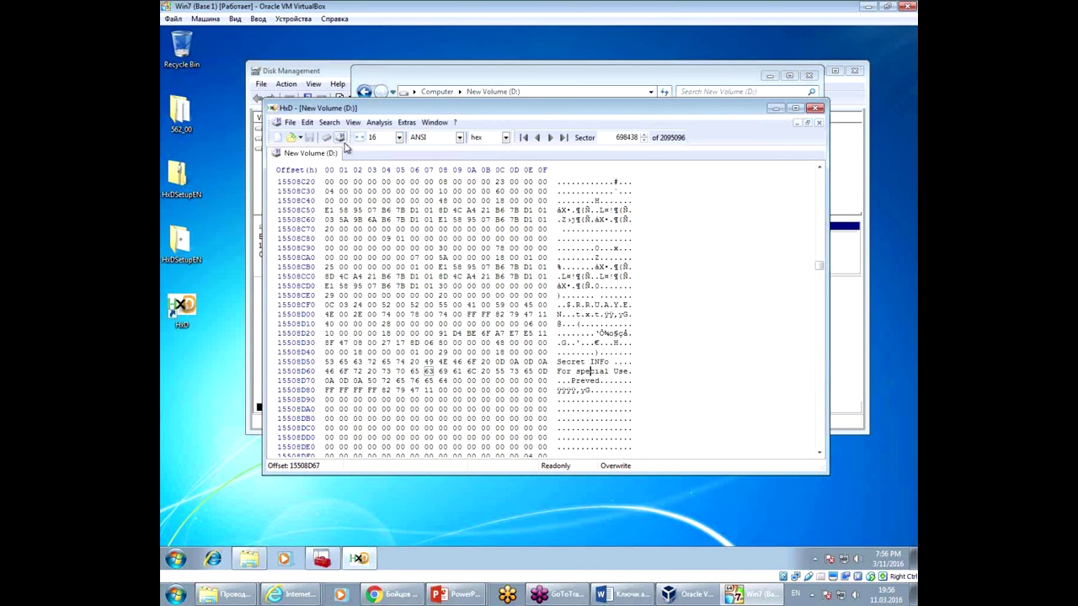
pyautogui.click(818, 109)
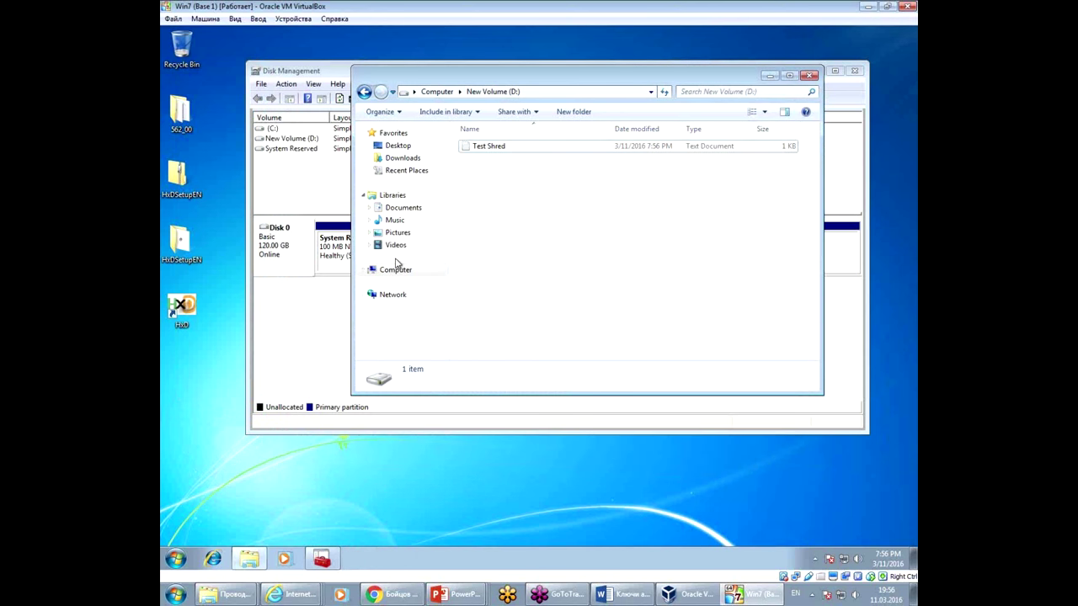
# - Run HxD as administrator and open the D: volume as a raw dump
pyautogui.rightClick(195, 310)
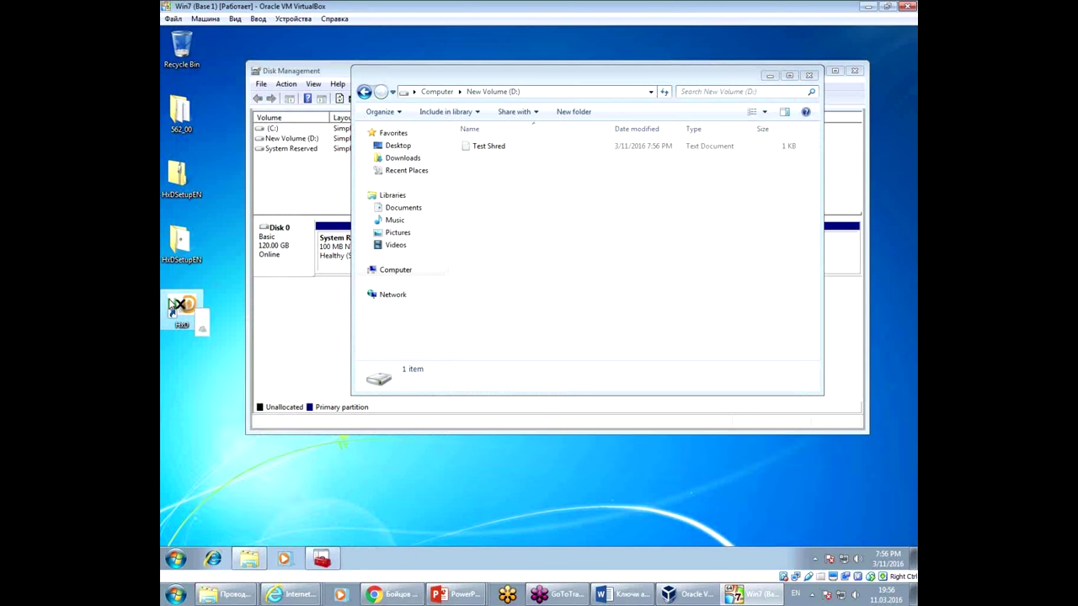
pyautogui.click(229, 362)
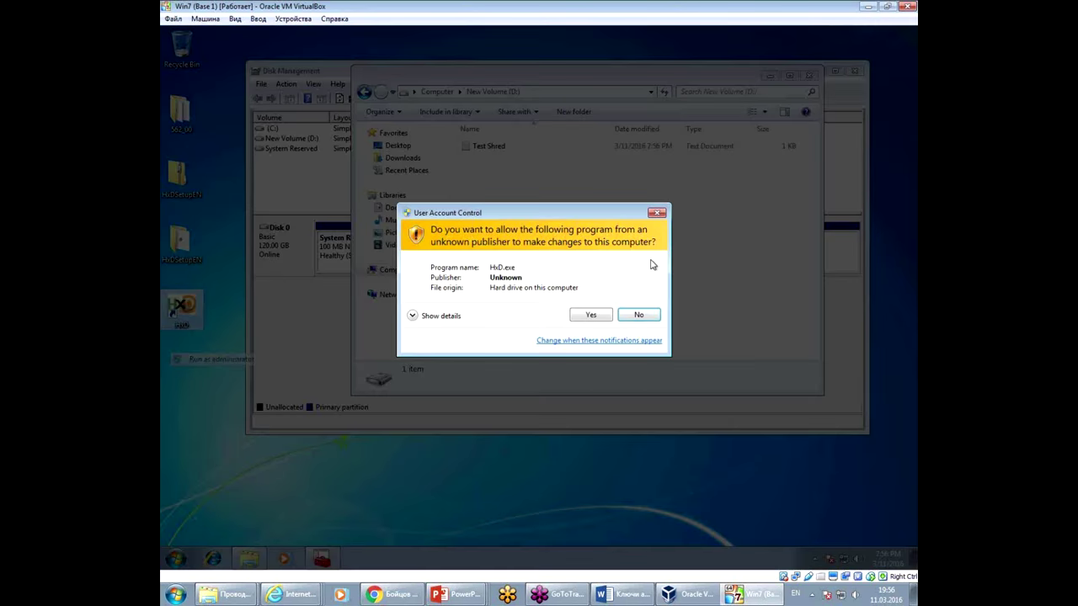
pyautogui.click(579, 317)
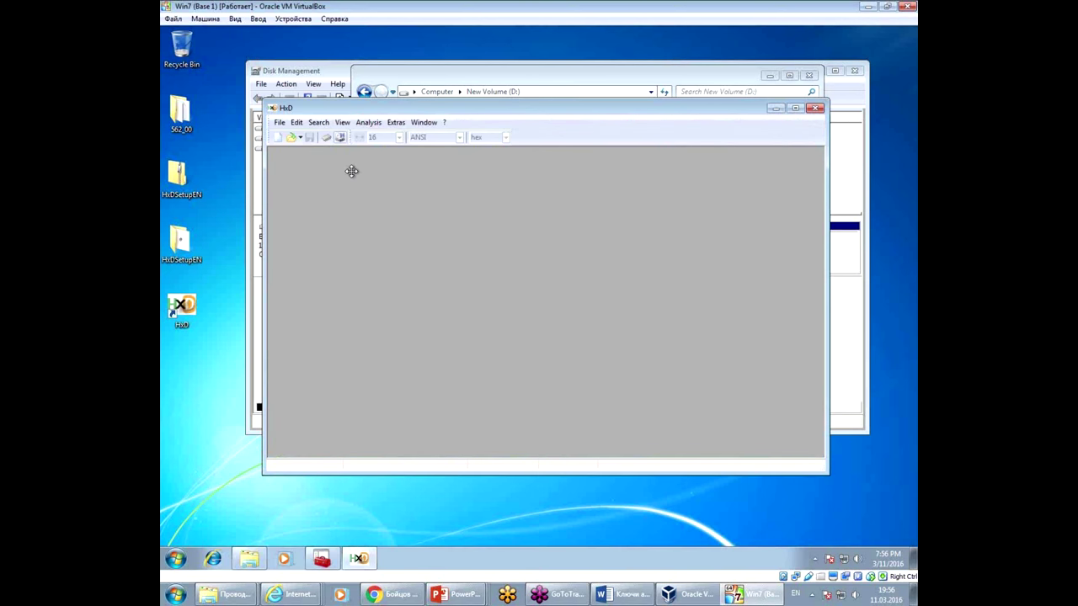
pyautogui.click(340, 139)
pyautogui.doubleClick(532, 246)
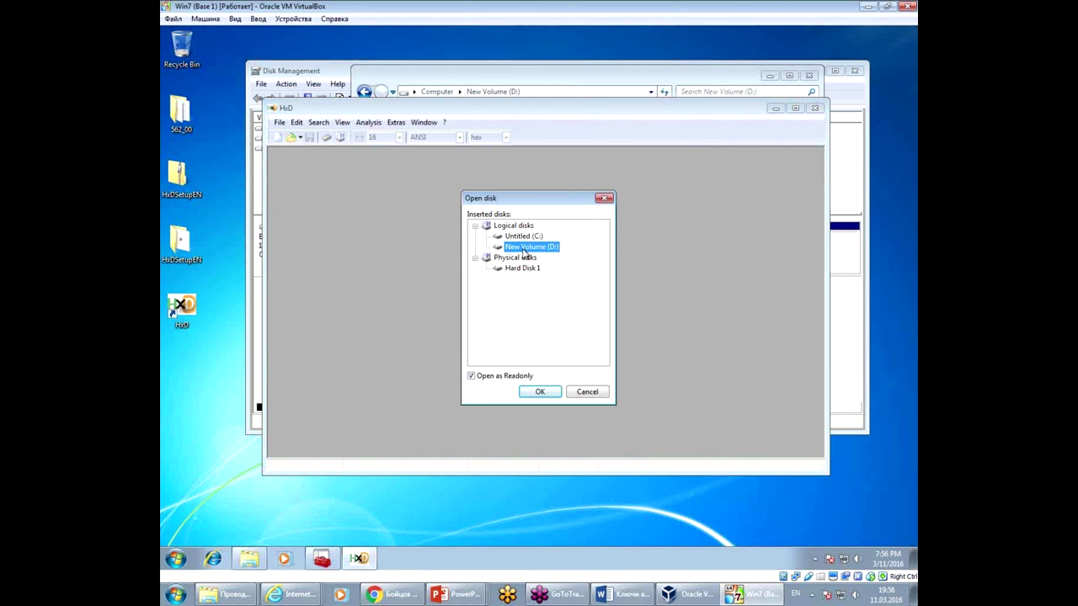
# - Find 'Test shred Secret Data' on D: and copy its block start offset 24000
pyautogui.hotkey('ctrl', 'f')
pyautogui.write('Test shred Secret Data')
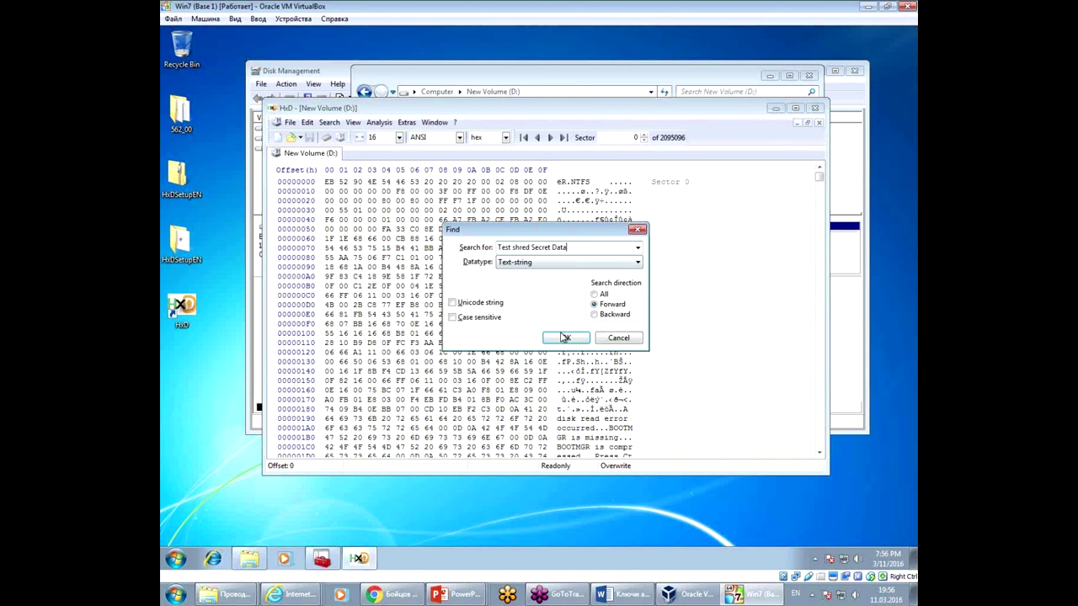
pyautogui.click(560, 338)
pyautogui.moveTo(632, 379); pyautogui.dragTo(543, 301)
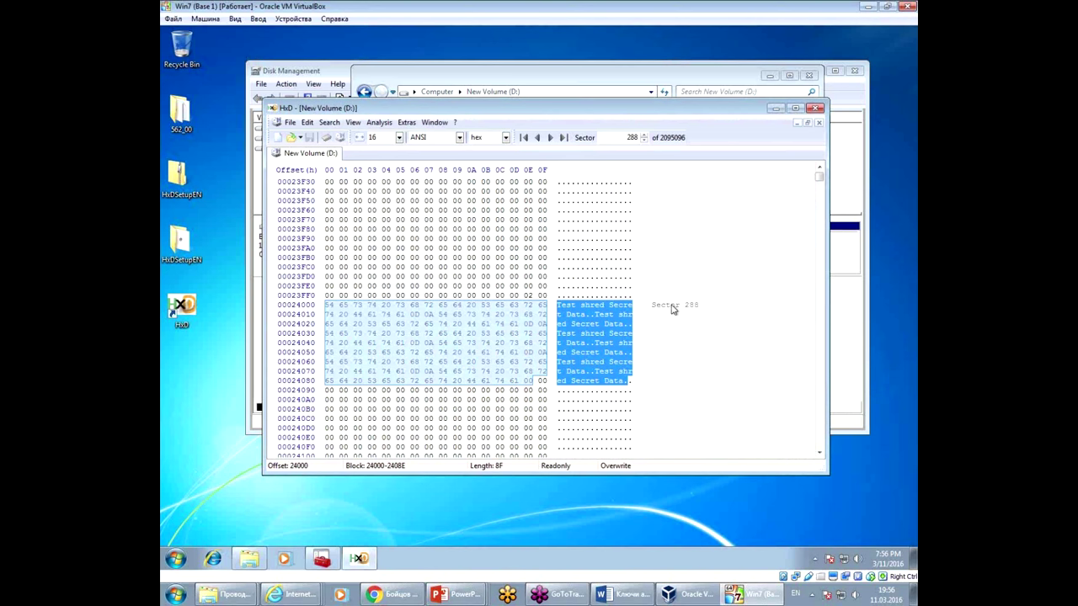
pyautogui.rightClick(292, 314)
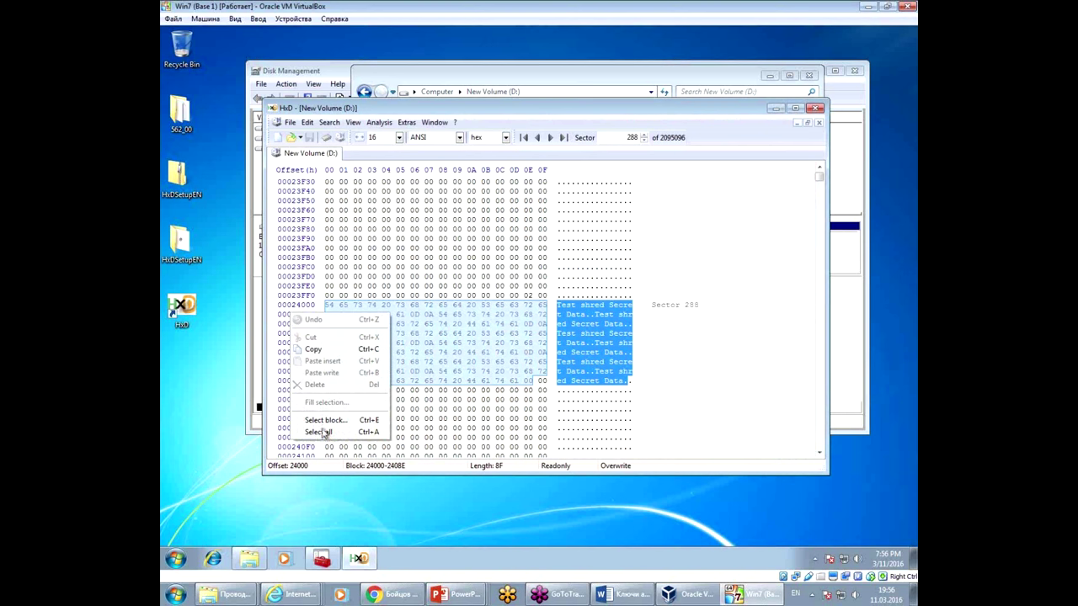
pyautogui.click(324, 420)
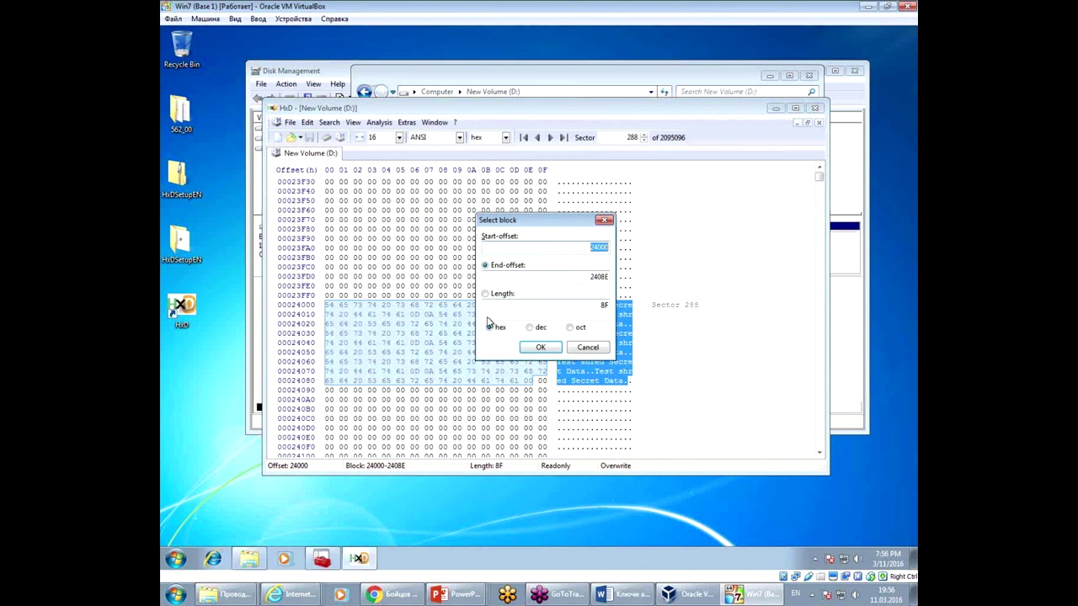
pyautogui.rightClick(600, 248)
pyautogui.click(637, 286)
pyautogui.click(540, 347)
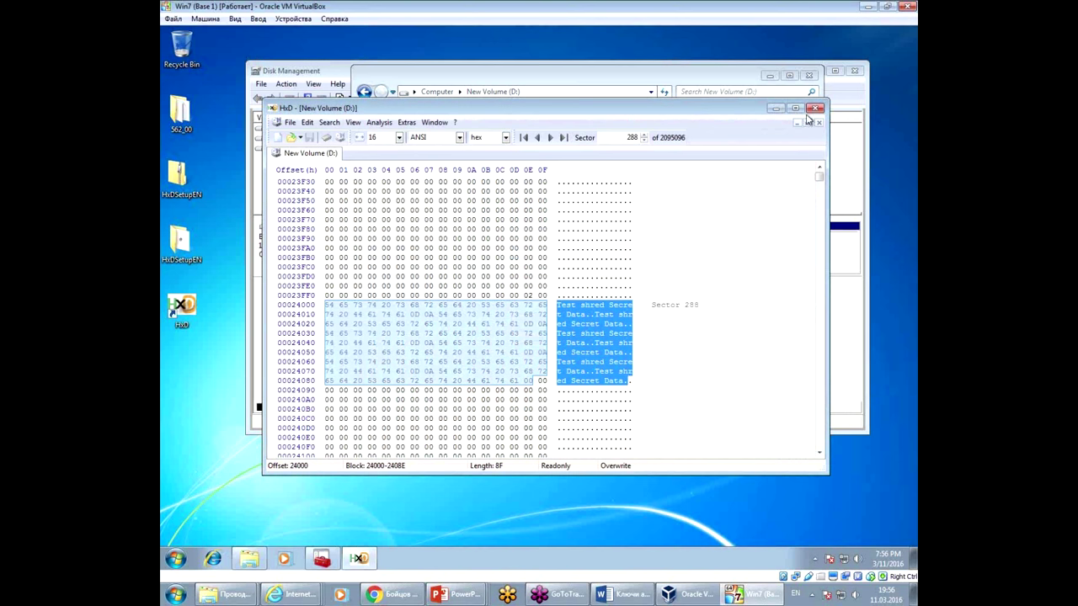
# - Close HxD and select the Test Shred file on D:
pyautogui.moveTo(741, 109); pyautogui.dragTo(735, 187)
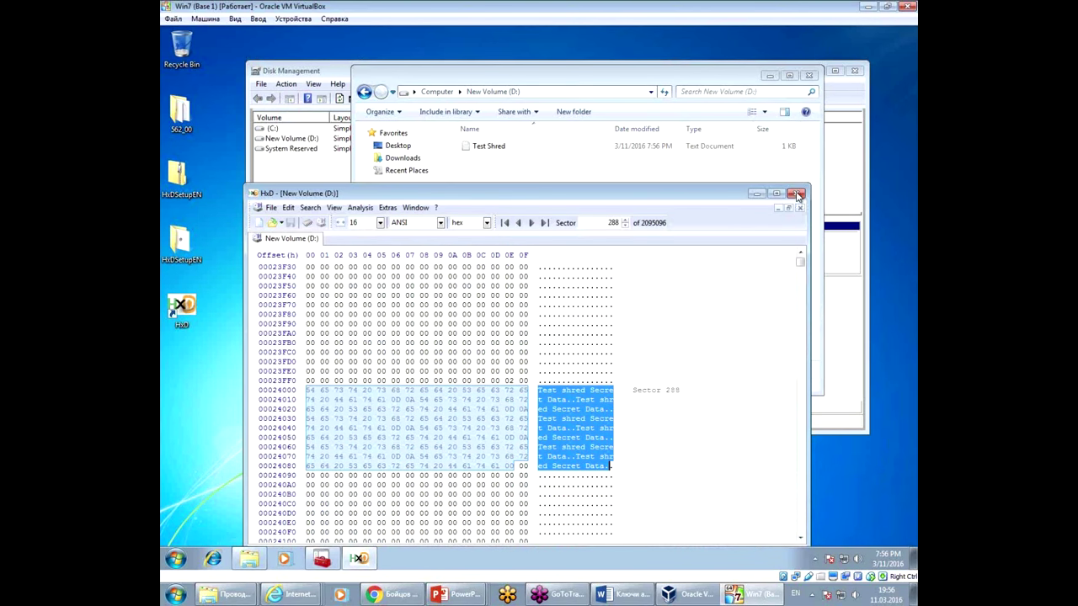
pyautogui.click(804, 190)
pyautogui.click(501, 149)
# - Permanently delete Test Shred with Shift+Delete and relaunch HxD as administrator
pyautogui.hotkey('shift', 'Delete')
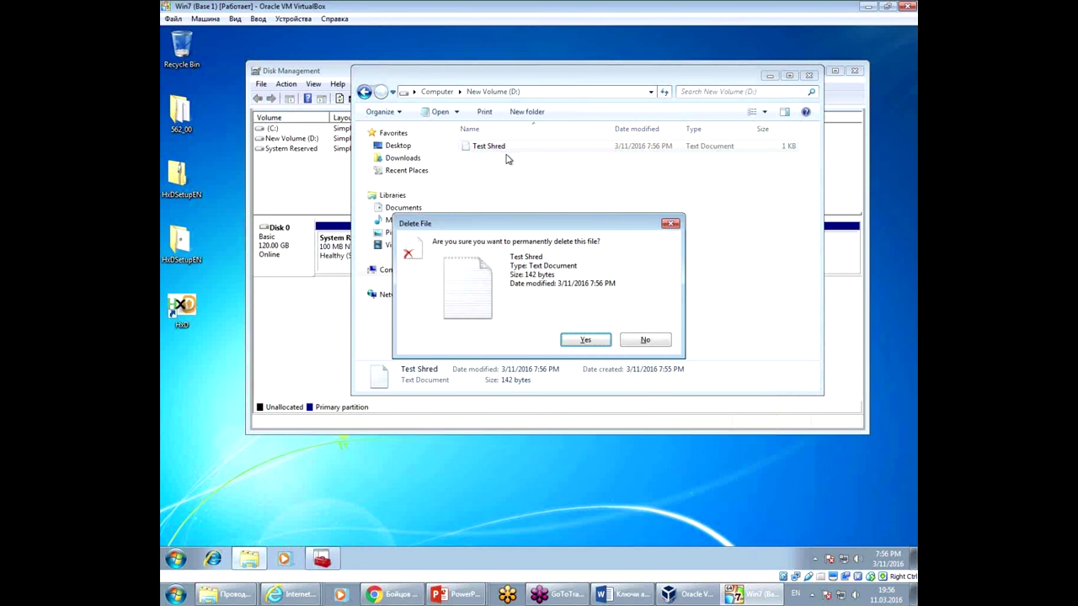
pyautogui.press('Return')
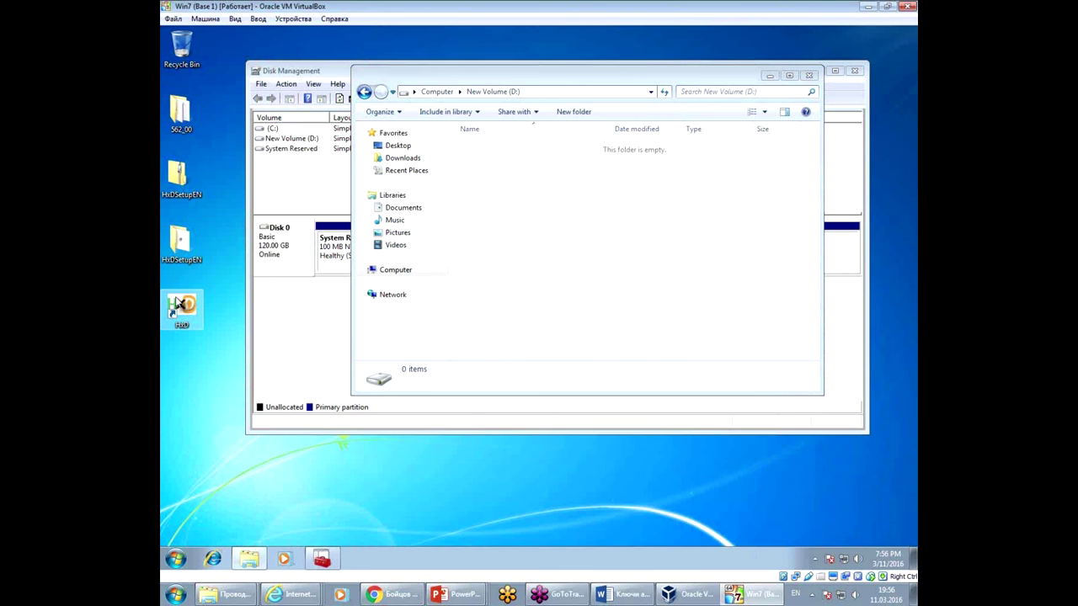
pyautogui.rightClick(177, 300)
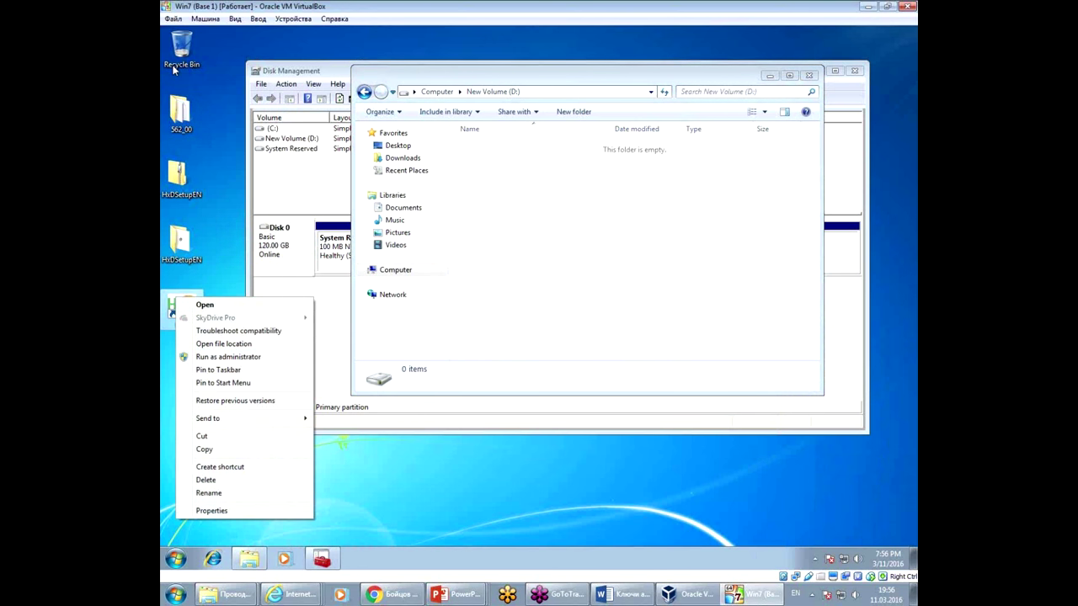
pyautogui.click(221, 357)
pyautogui.click(591, 315)
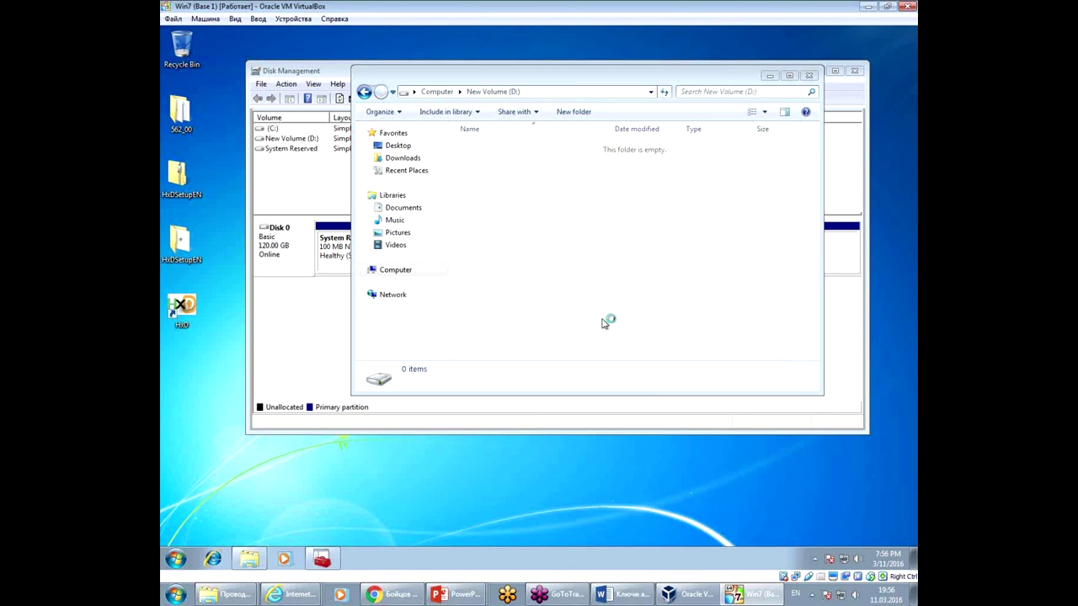
# - Open New Volume (D:) as raw sectors and search for 'NTFS', which finds nothing
pyautogui.click(331, 223)
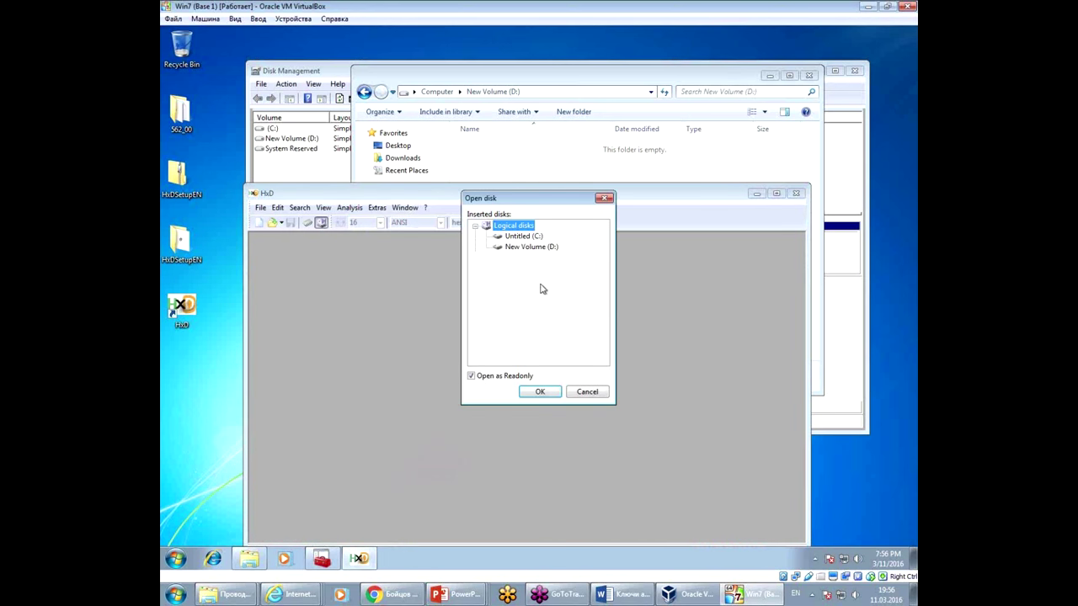
pyautogui.doubleClick(530, 248)
pyautogui.hotkey('ctrl', 'f')
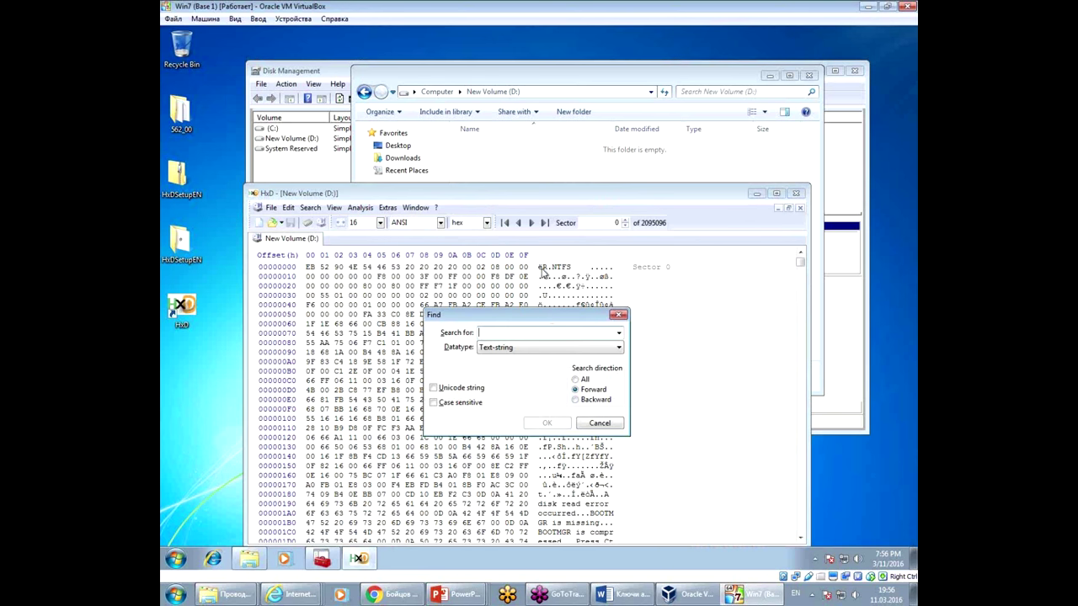
pyautogui.write('NTFS')
pyautogui.click(571, 421)
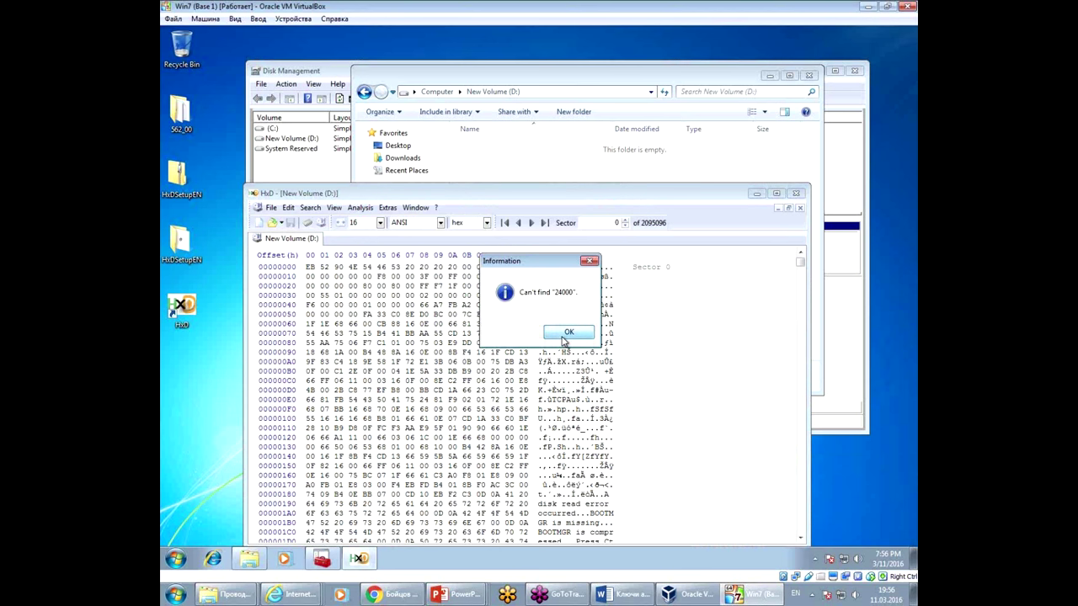
pyautogui.click(566, 335)
pyautogui.hotkey('ctrl', 'f')
pyautogui.hotkey('ctrl', 'c')
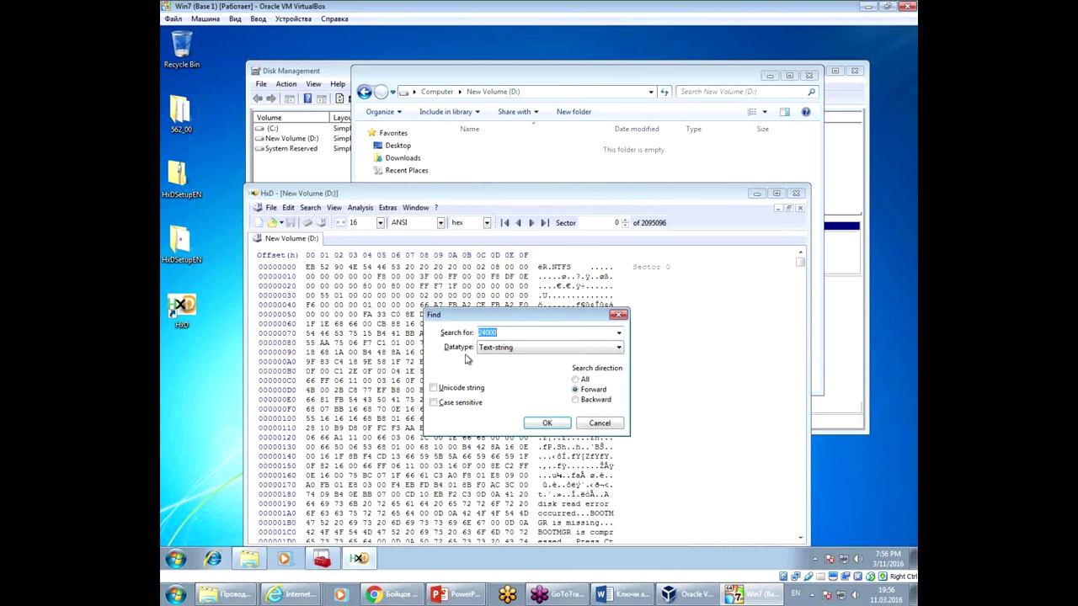
pyautogui.click(598, 424)
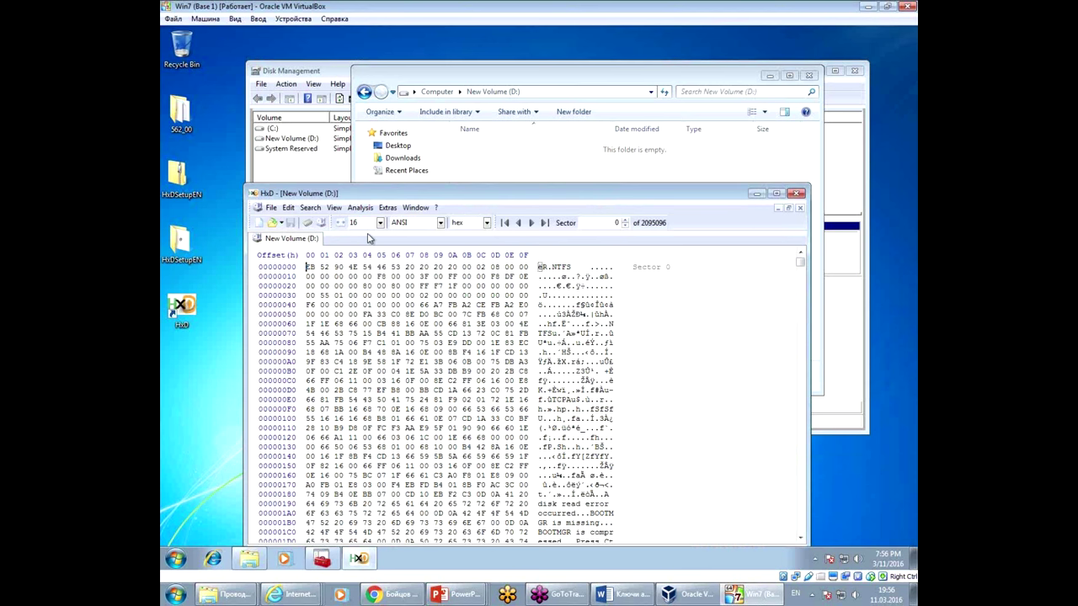
# - Jump to the copied offset 24000 in sector 288
pyautogui.click(312, 207)
pyautogui.click(323, 276)
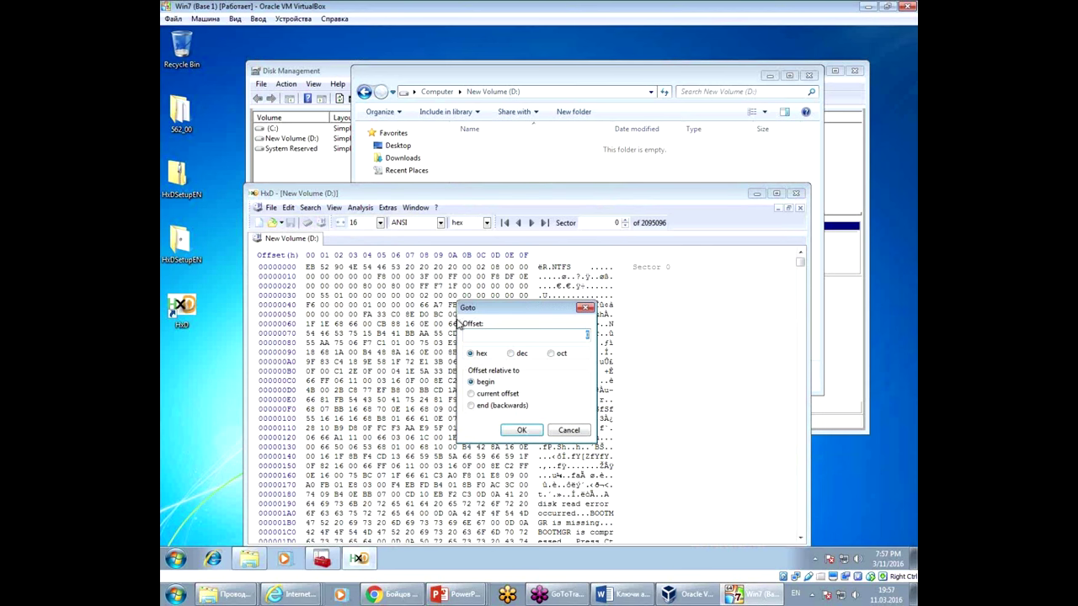
pyautogui.hotkey('ctrl', 'v')
pyautogui.click(521, 432)
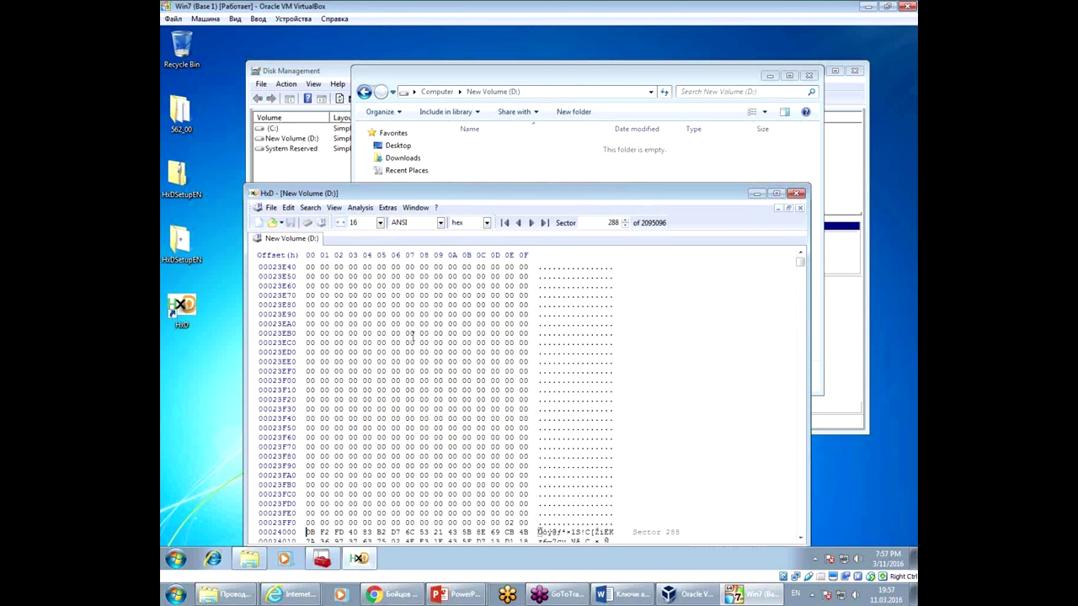
# - Inspect sectors 288–292, selecting a block of the overwritten random bytes
pyautogui.moveTo(554, 194); pyautogui.dragTo(561, 80)
pyautogui.scroll(-4, 561, 214)
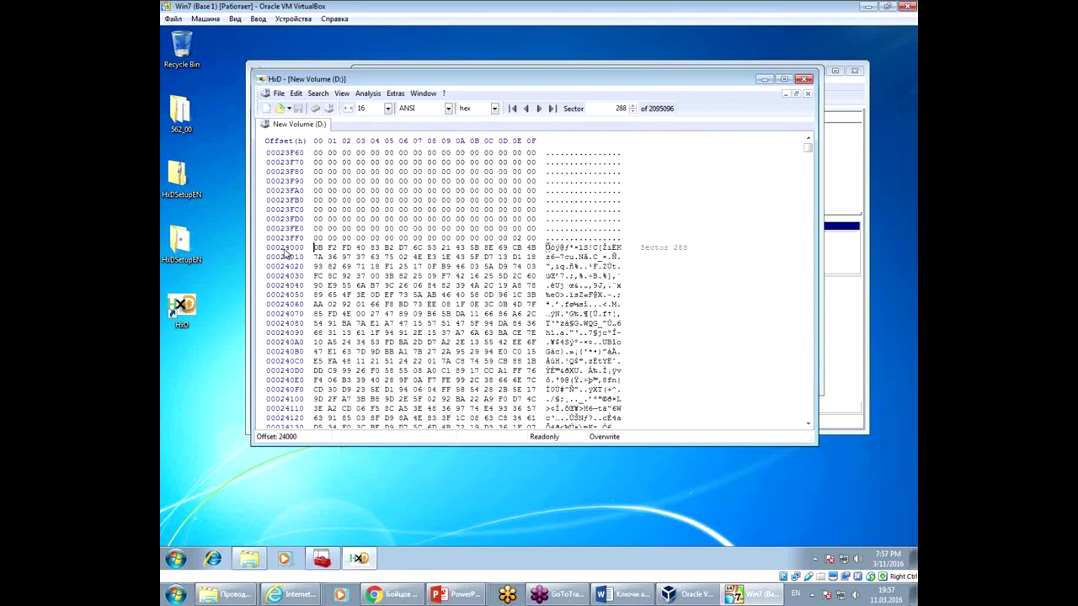
pyautogui.scroll(-2, 596, 286)
pyautogui.scroll(-16, 581, 228)
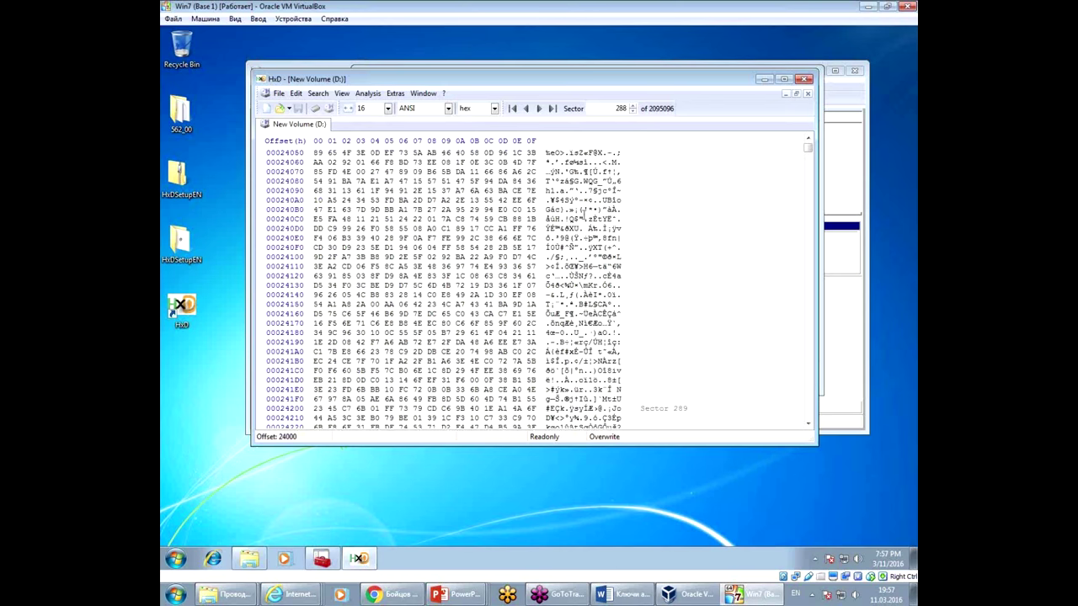
pyautogui.scroll(-19, 590, 244)
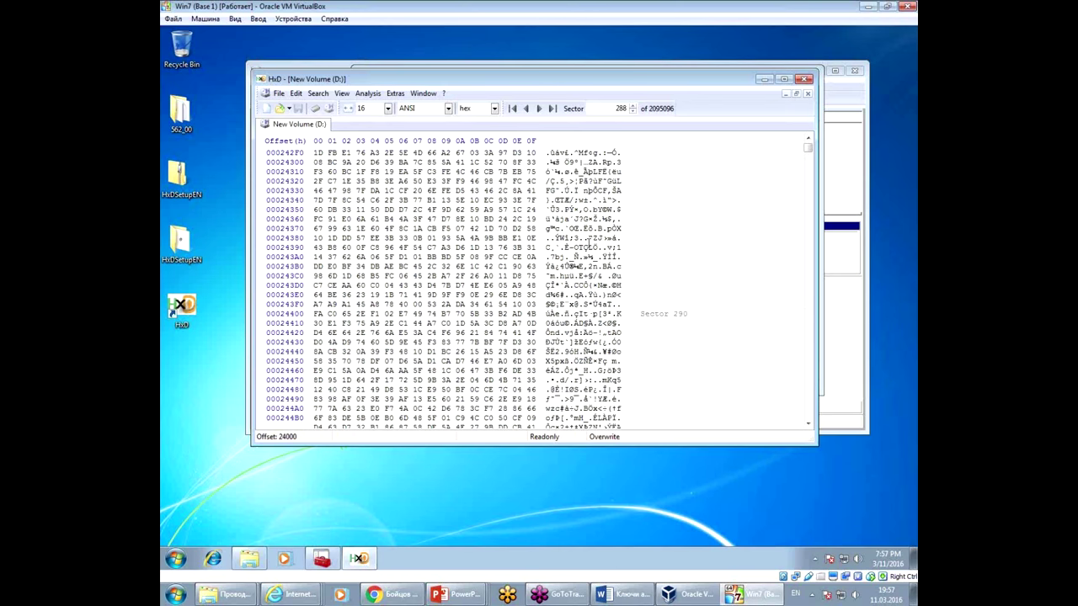
pyautogui.scroll(-5, 638, 305)
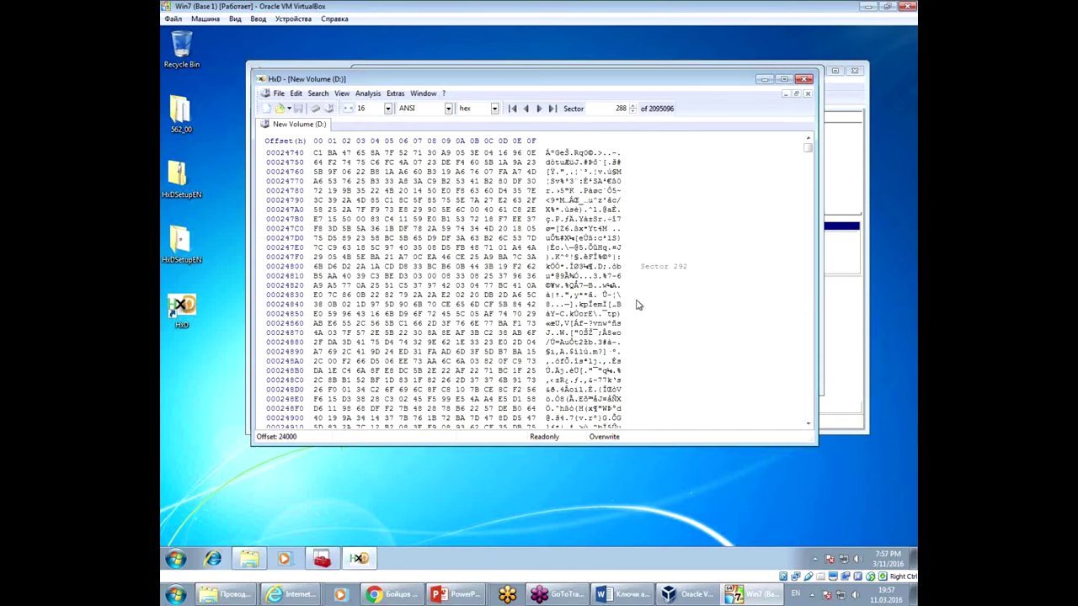
pyautogui.moveTo(596, 247); pyautogui.dragTo(574, 270)
pyautogui.scroll(6, 574, 270)
pyautogui.scroll(20, 618, 274)
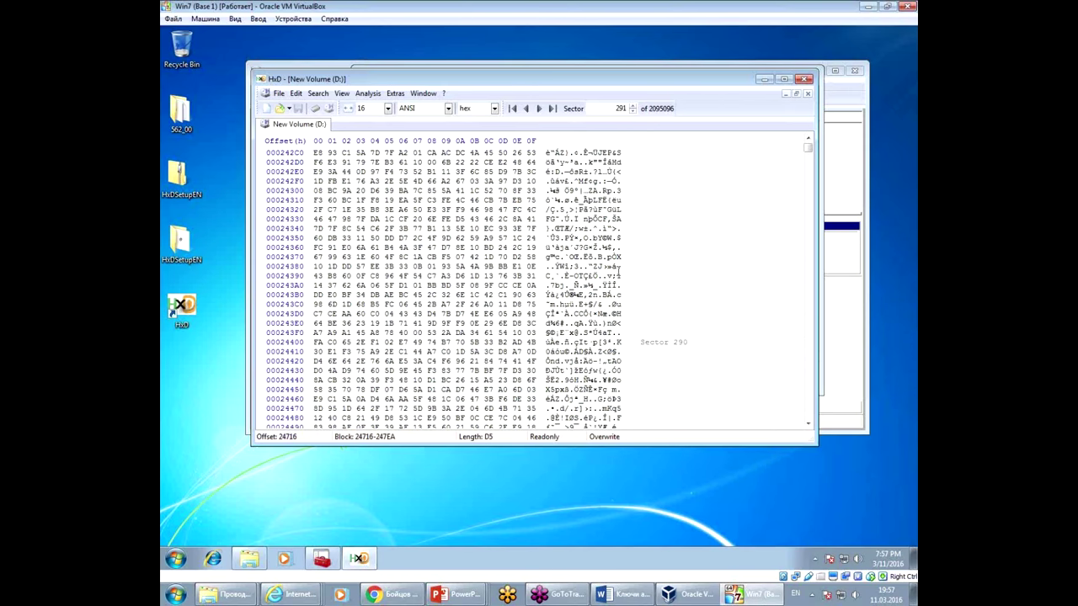
pyautogui.scroll(11, 619, 274)
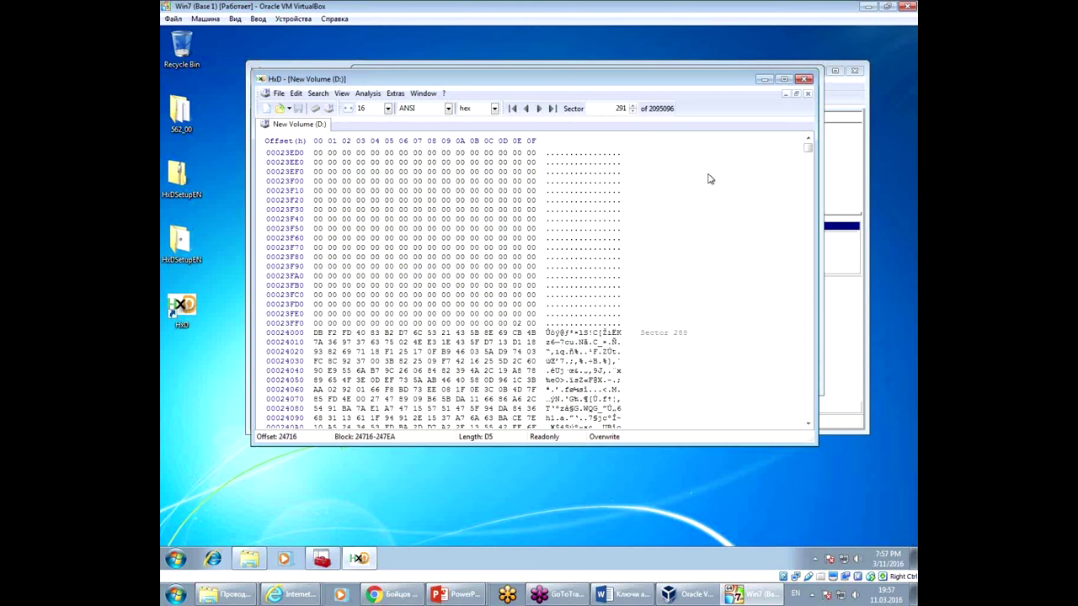
# - Close HxD and reposition the empty D: folder window
pyautogui.moveTo(709, 84); pyautogui.dragTo(785, 87)
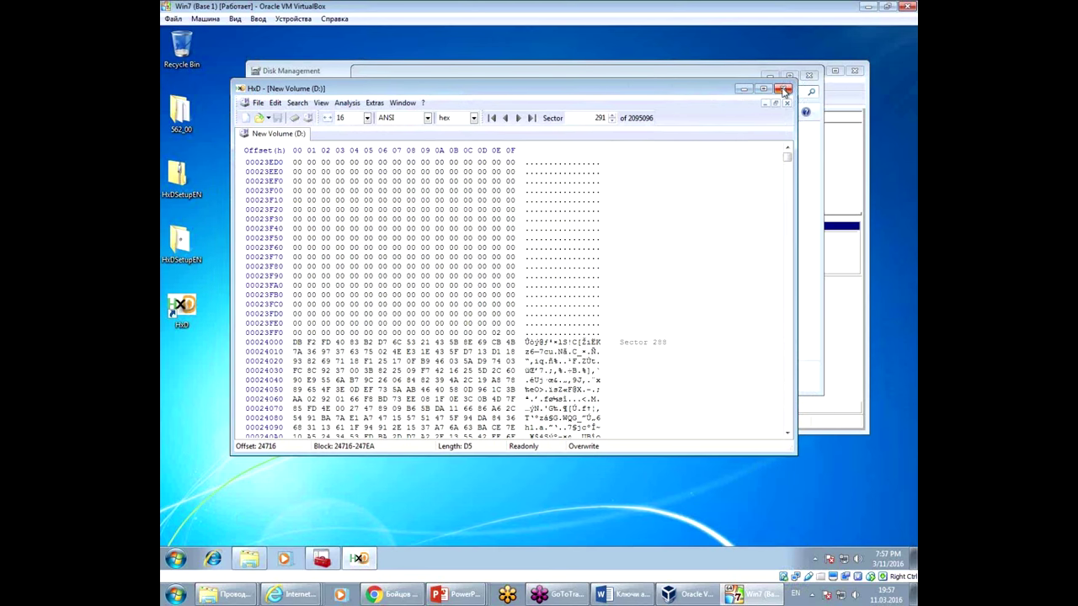
pyautogui.click(783, 89)
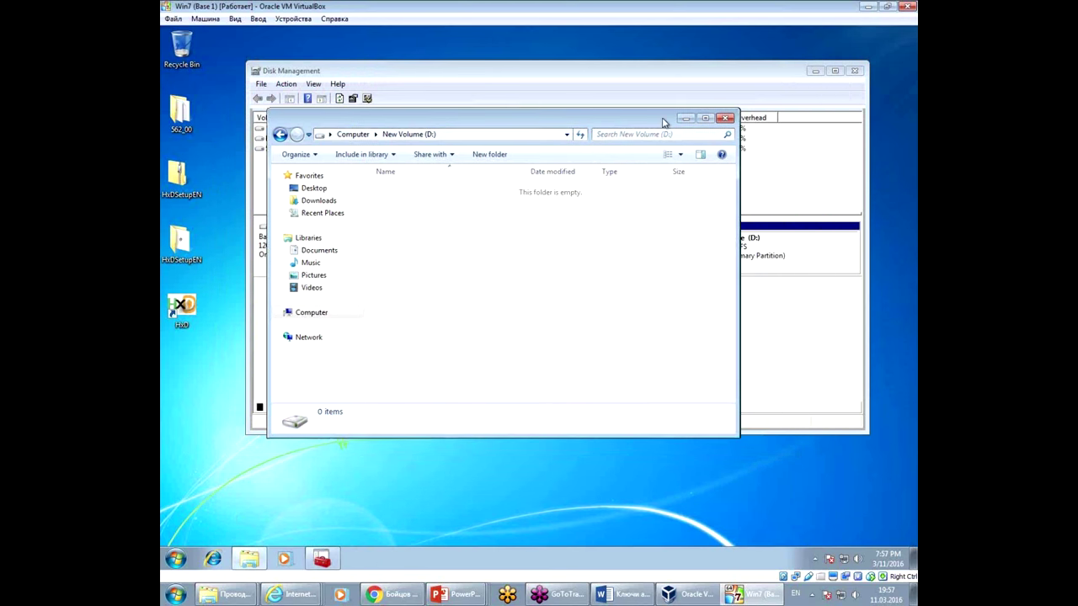
pyautogui.moveTo(578, 121); pyautogui.dragTo(578, 92)
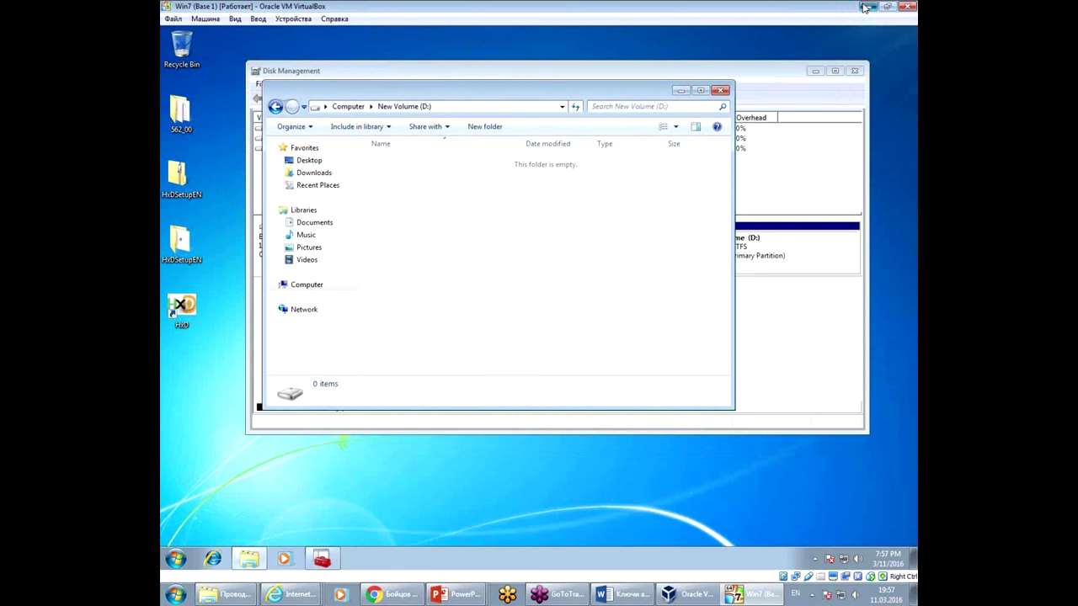